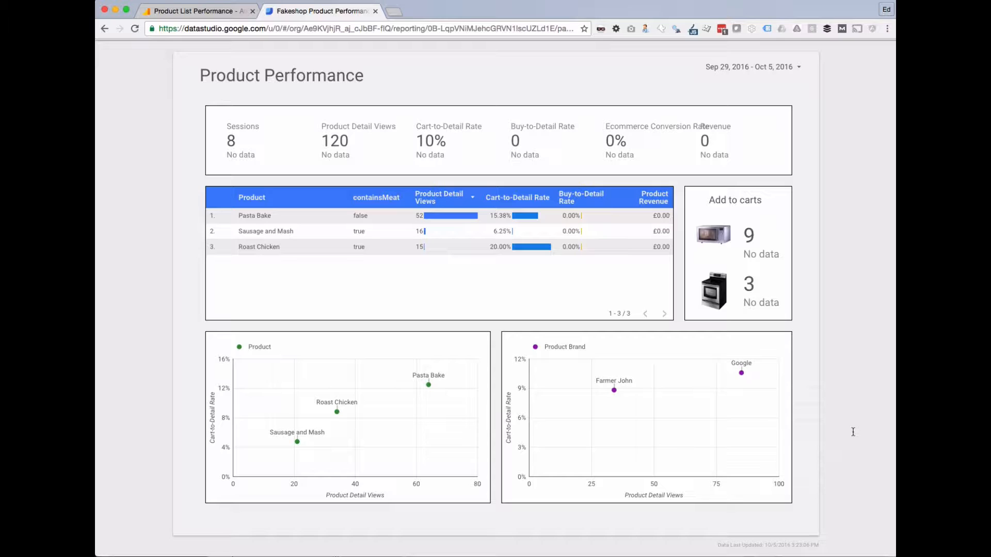
Check the date range and highlight the Sessions value 8 and Product Detail Views value 120.
click(800, 69)
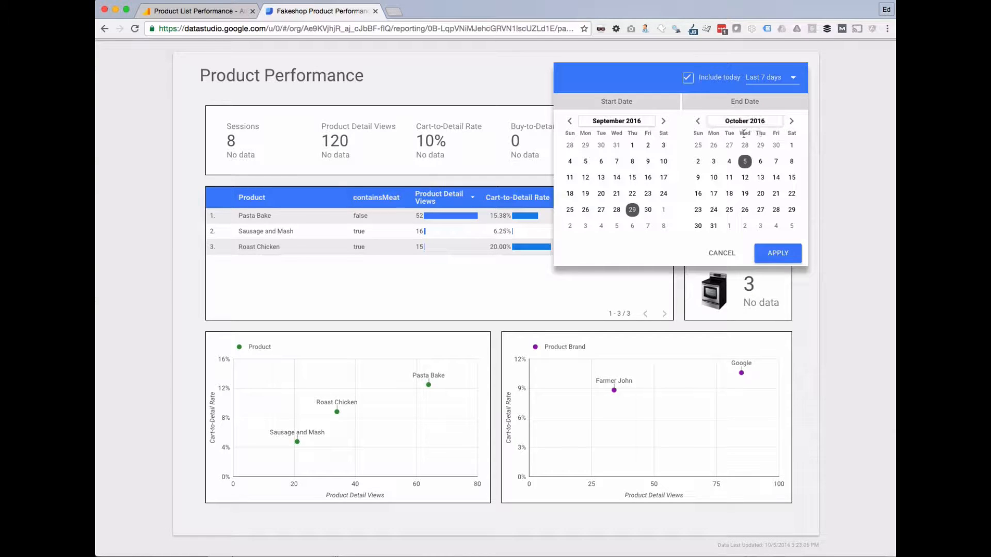
click(876, 140)
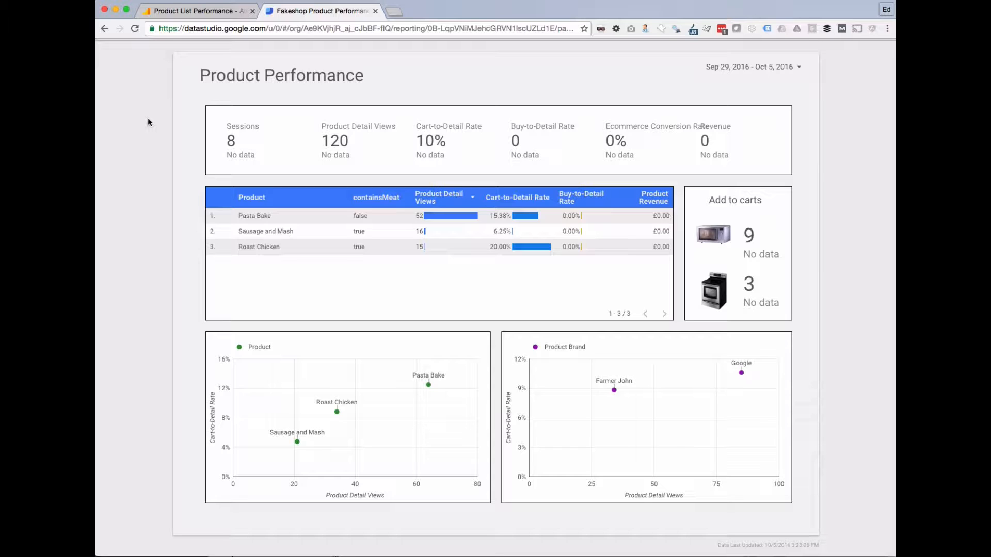
double_click(228, 139)
click(261, 144)
double_click(324, 137)
click(359, 142)
Open the Roast Chicken page of the Foodio site at 127.0.0.1:8000/foodio/ in a new tab, then return to Fakeshop.
click(393, 10)
text(food)
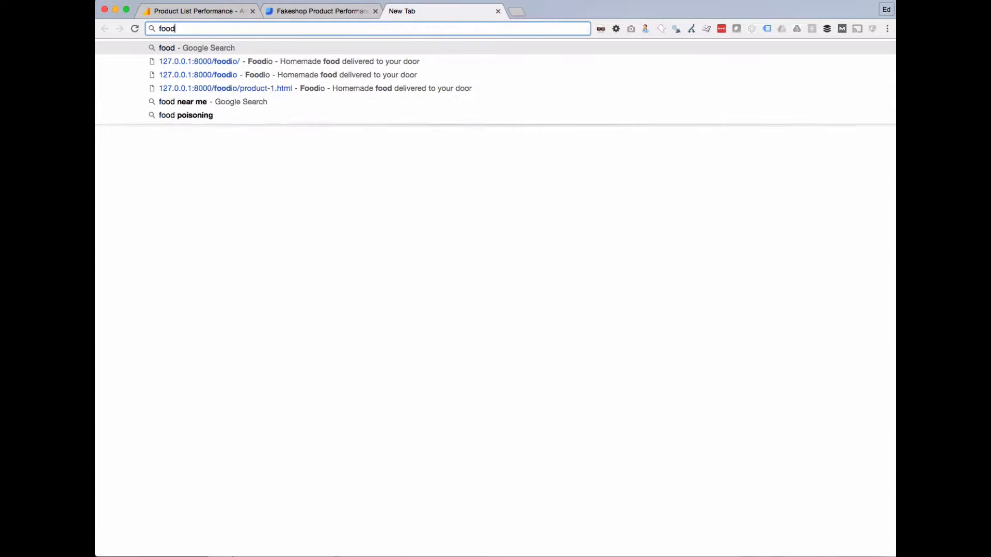
key(Down)
key(Return)
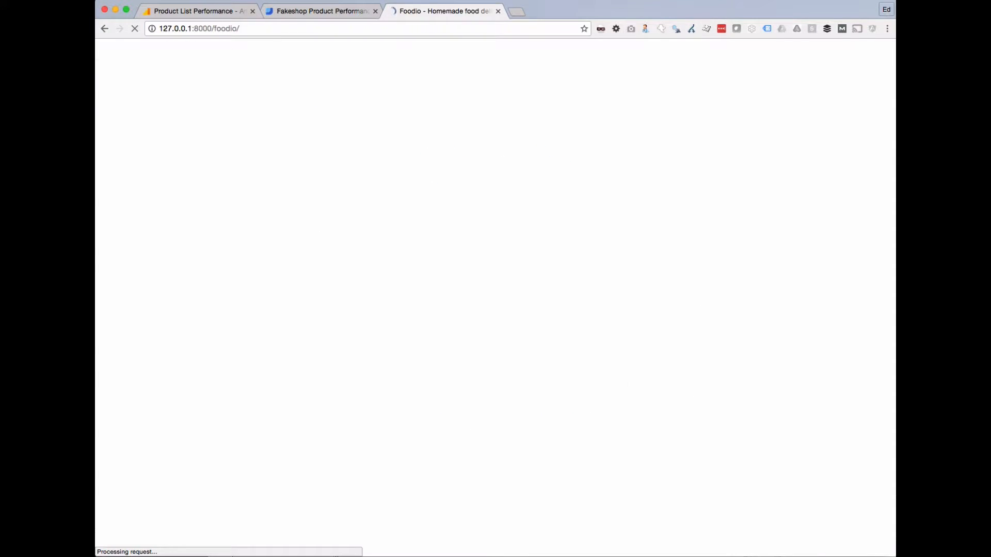
scroll(413, 198, down, 4)
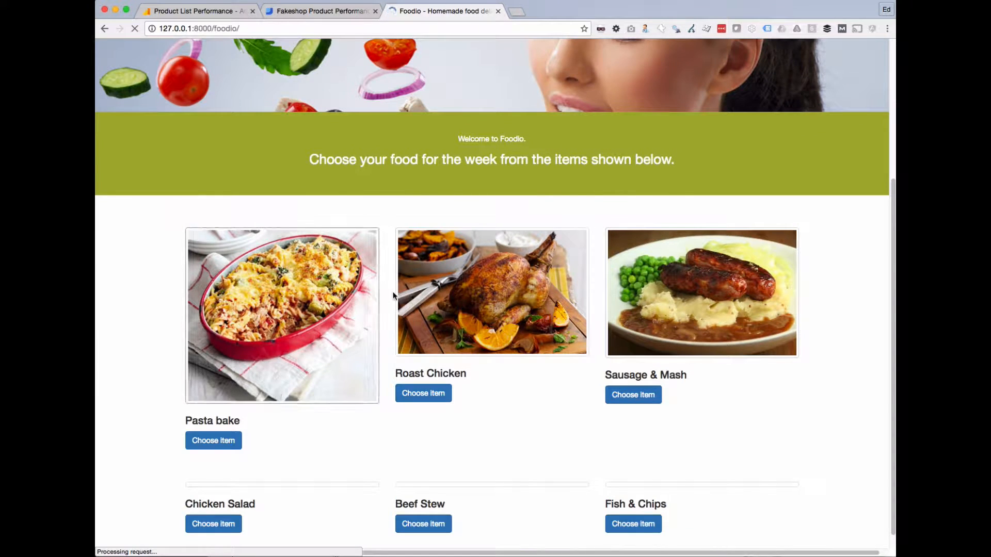
click(407, 292)
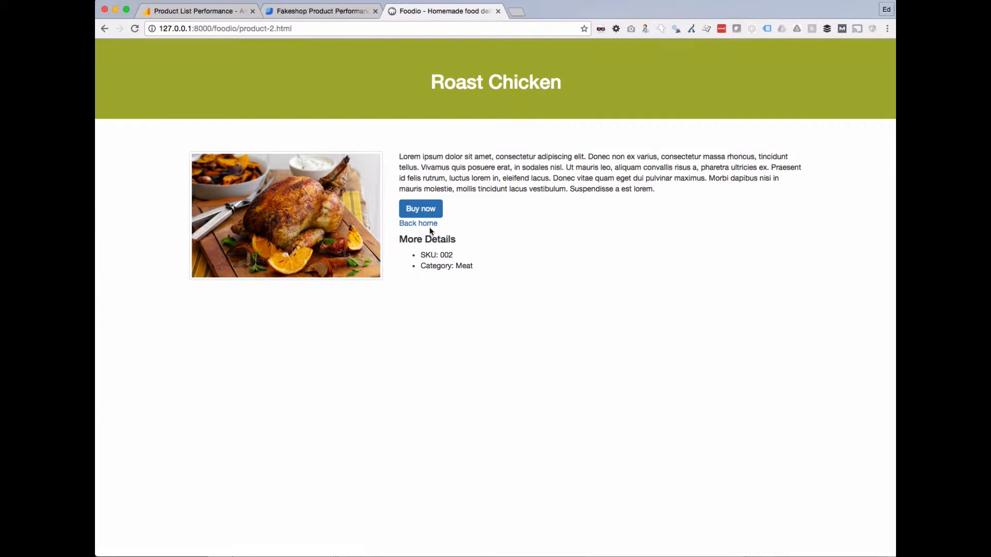
click(320, 11)
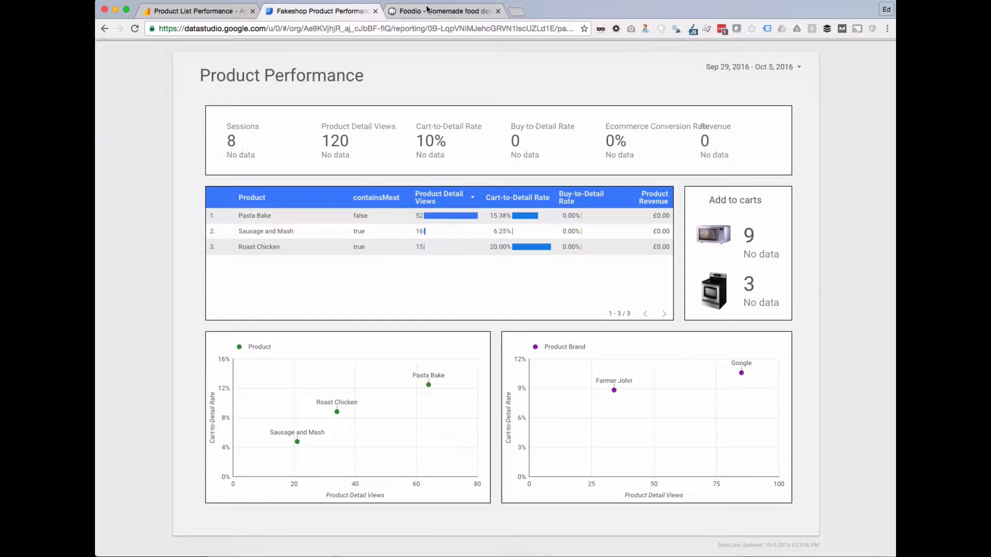
drag(319, 141, 438, 143)
click(310, 143)
drag(525, 146, 511, 143)
click(614, 139)
drag(719, 138, 674, 131)
click(674, 131)
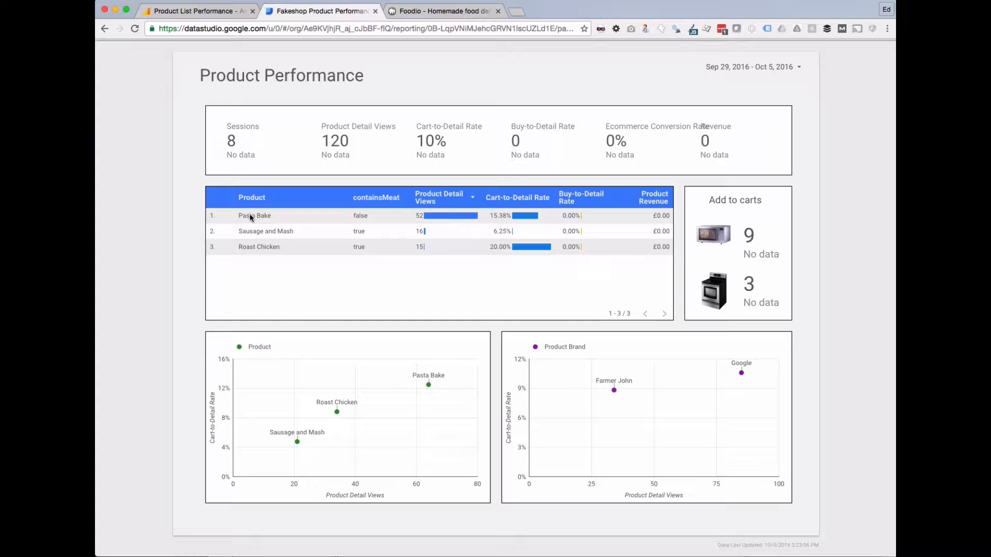
drag(245, 218, 295, 249)
click(280, 249)
double_click(507, 250)
click(499, 249)
drag(492, 246, 503, 247)
mouse_move(297, 443)
mouse_move(613, 390)
click(438, 11)
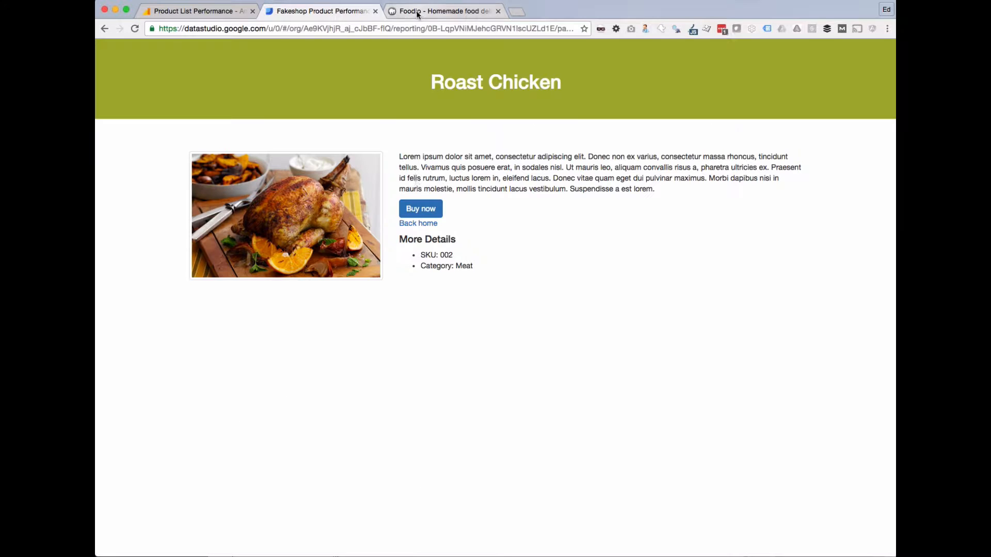
click(418, 223)
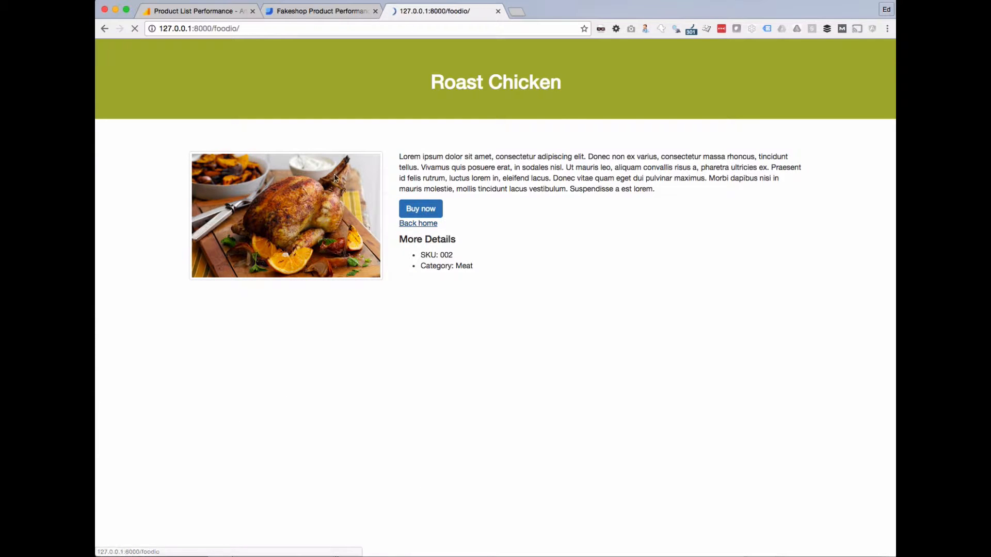
scroll(408, 304, down, 4)
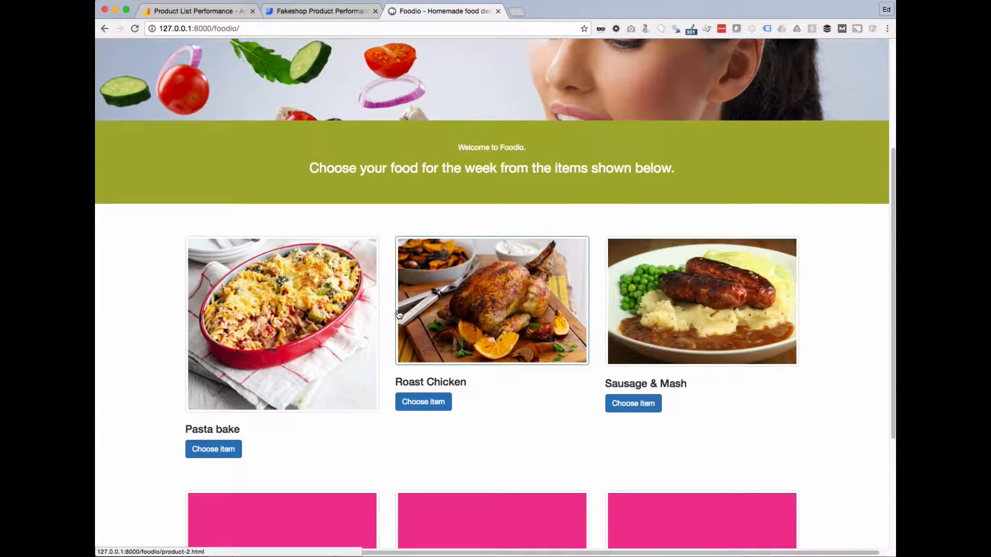
mouse_move(270, 351)
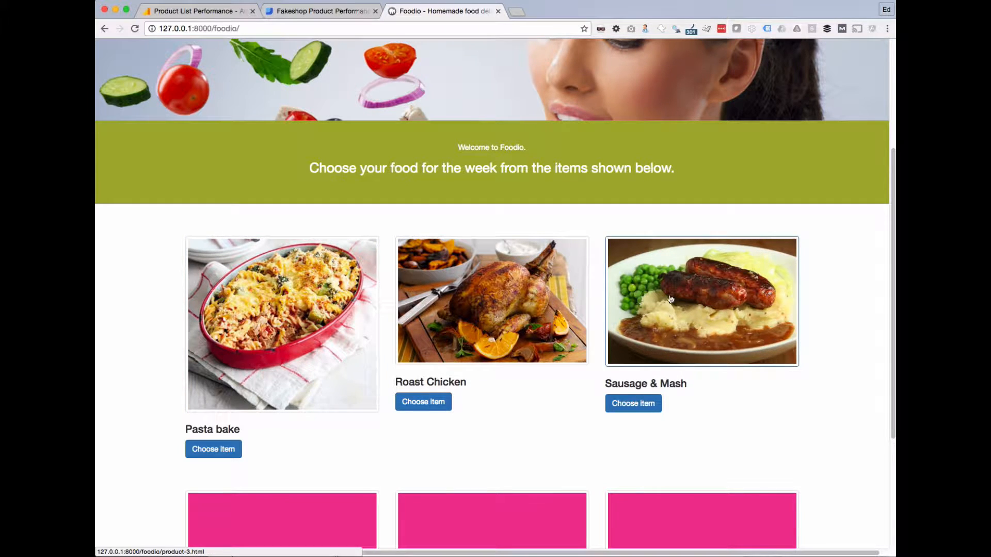
click(306, 11)
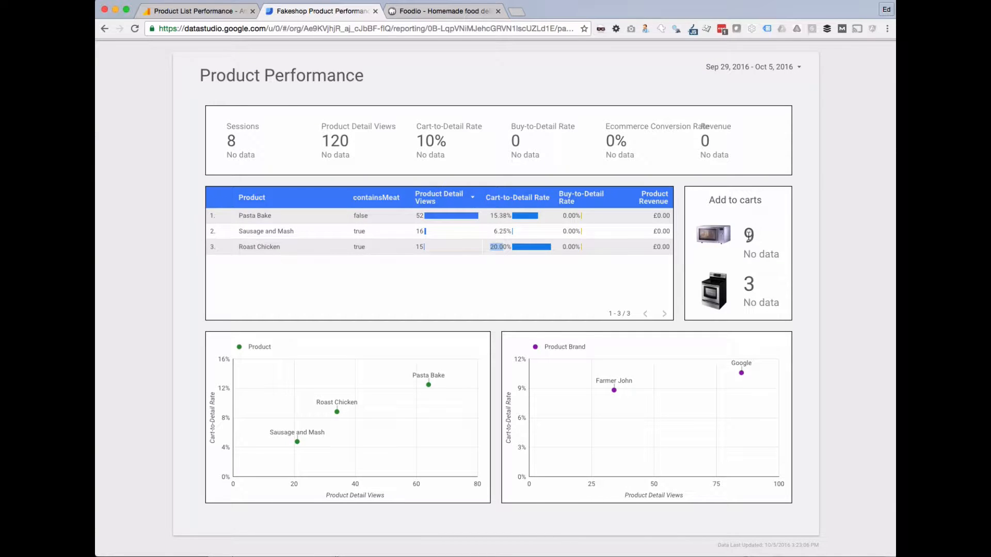
Highlight the 9 add-to-cart figure and check the date range picker without changing it.
double_click(748, 235)
click(797, 75)
click(799, 70)
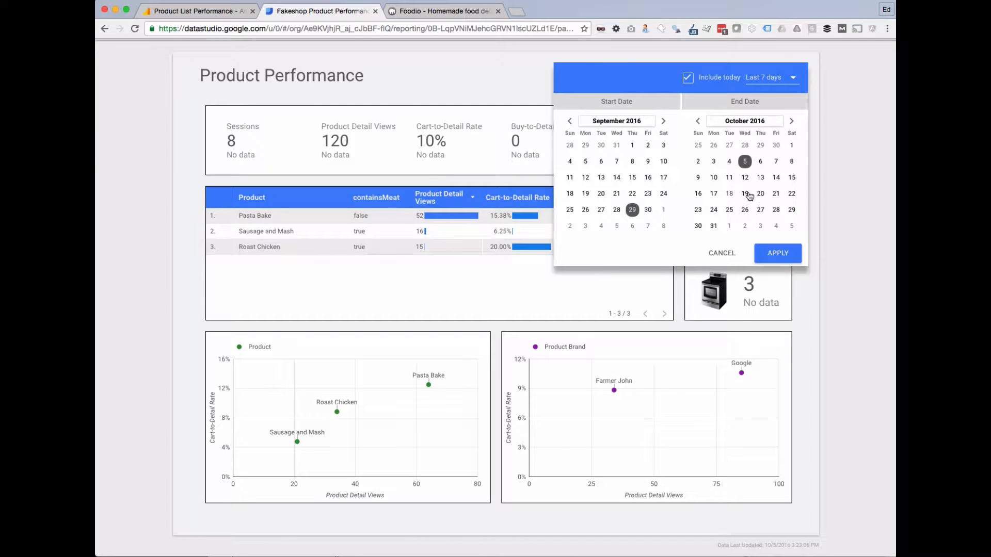
click(720, 254)
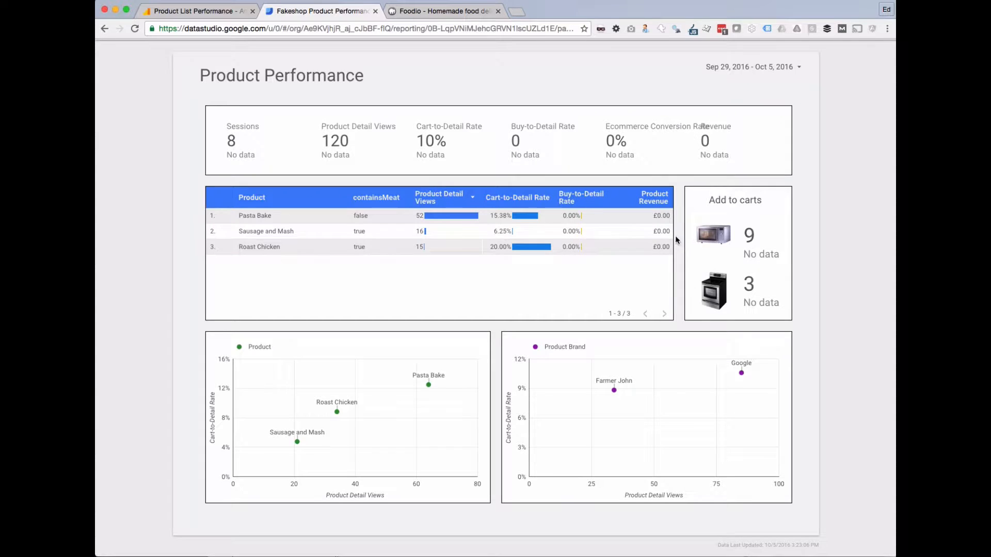
Set the report's date range to the Today preset (Oct 5, 2016).
click(727, 67)
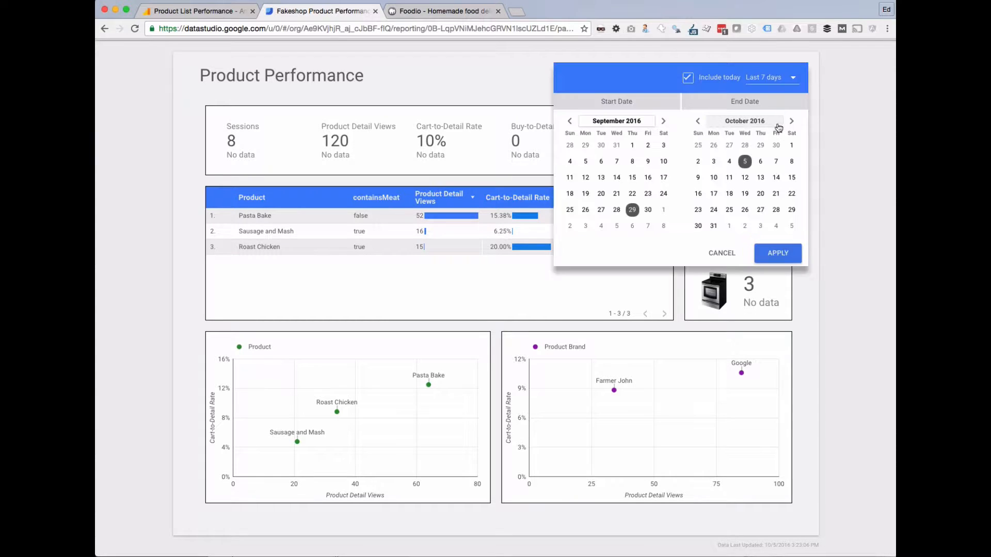
click(764, 83)
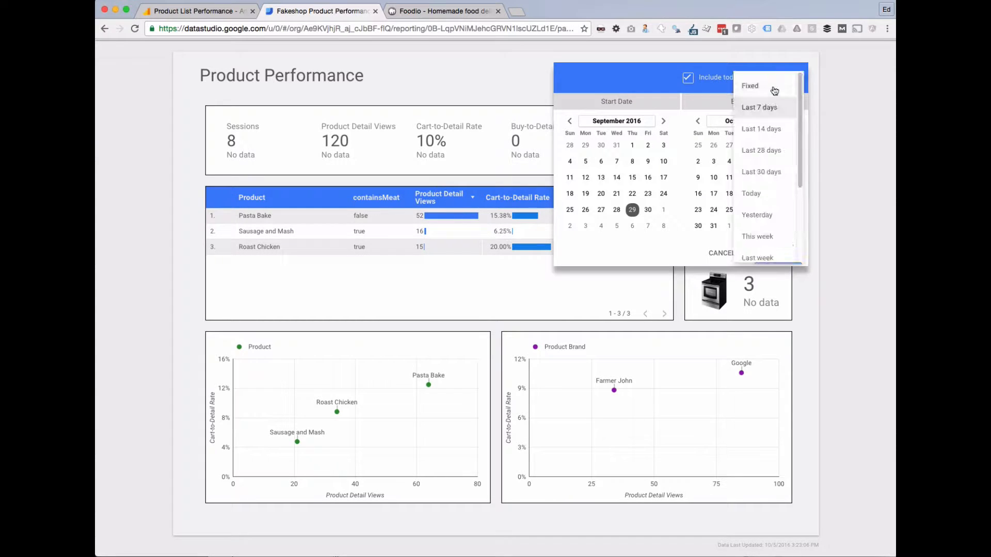
click(754, 194)
click(768, 255)
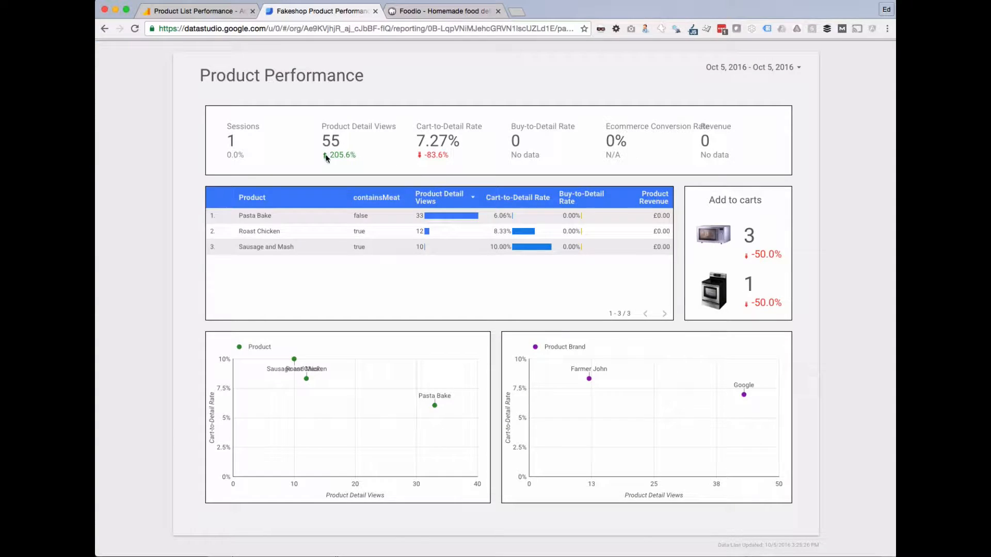
Highlight the 205.6% Product Detail Views change and the -83.6% Cart-to-Detail Rate change.
drag(329, 155, 350, 153)
drag(430, 155, 444, 155)
drag(330, 155, 344, 155)
drag(425, 155, 438, 156)
Select the datastudio.google.com address and view the Analytics Product List Performance report.
drag(264, 28, 142, 31)
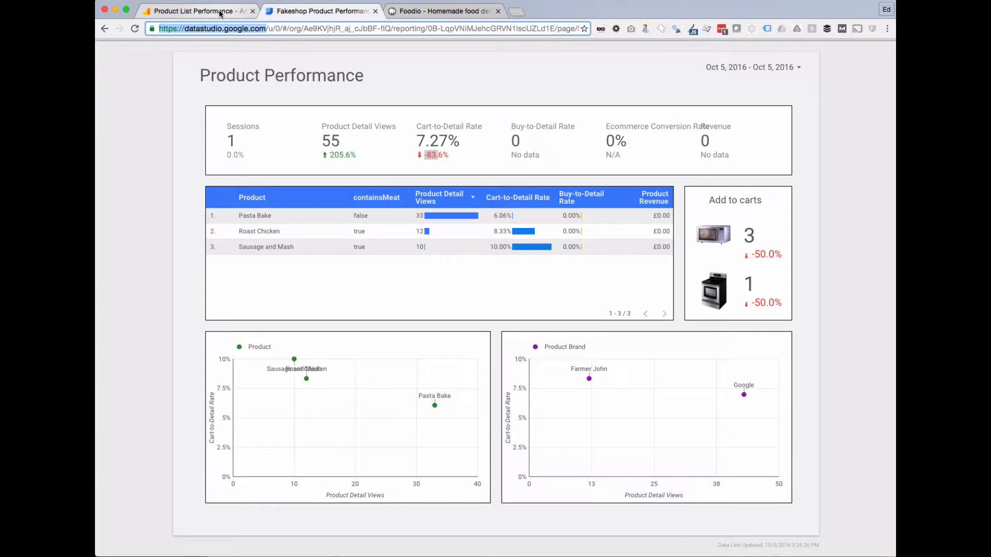
click(195, 11)
scroll(320, 332, down, 1)
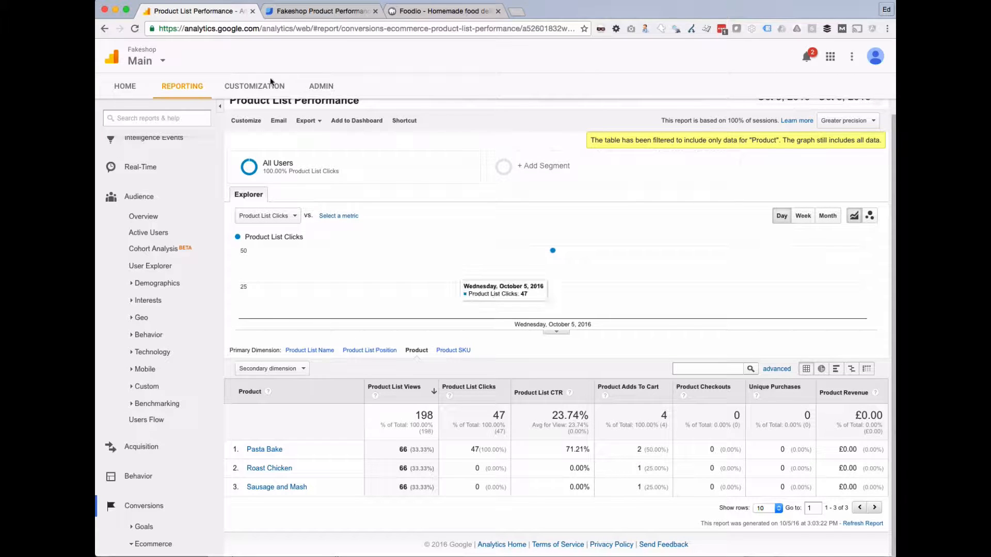
Go back to the Data Studio Fakeshop Product Performance report for Oct 5, 2016.
click(292, 11)
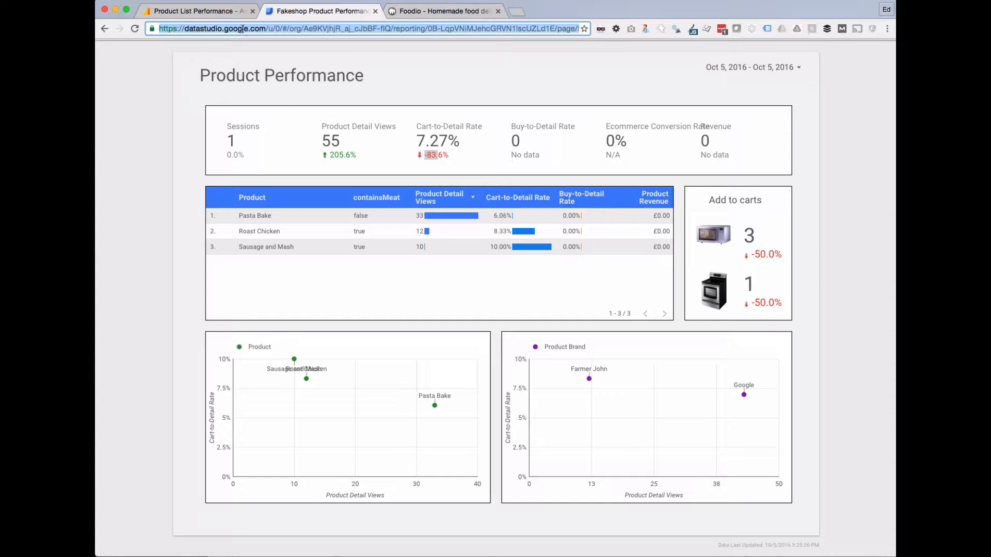
Load datastudio.google.com in a new tab, start a Blank report, and dismiss the data source tip.
click(261, 27)
drag(265, 28, 133, 30)
key(cmd+c)
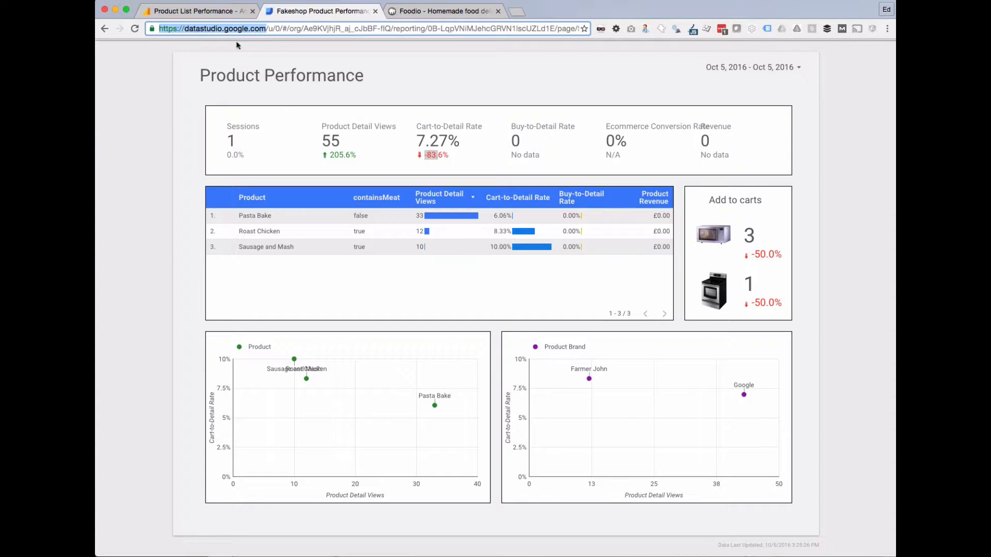
click(516, 11)
key(cmd+v)
key(Return)
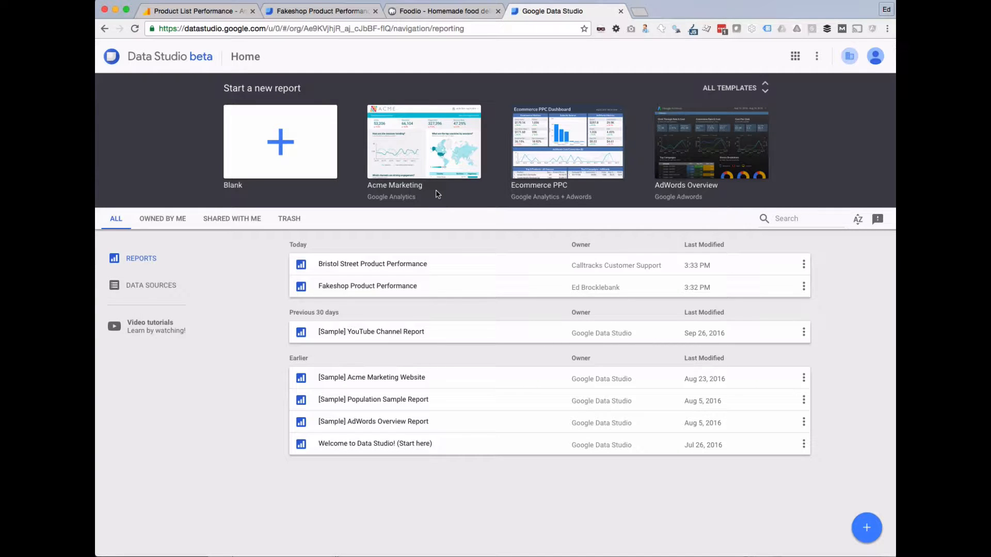
click(281, 147)
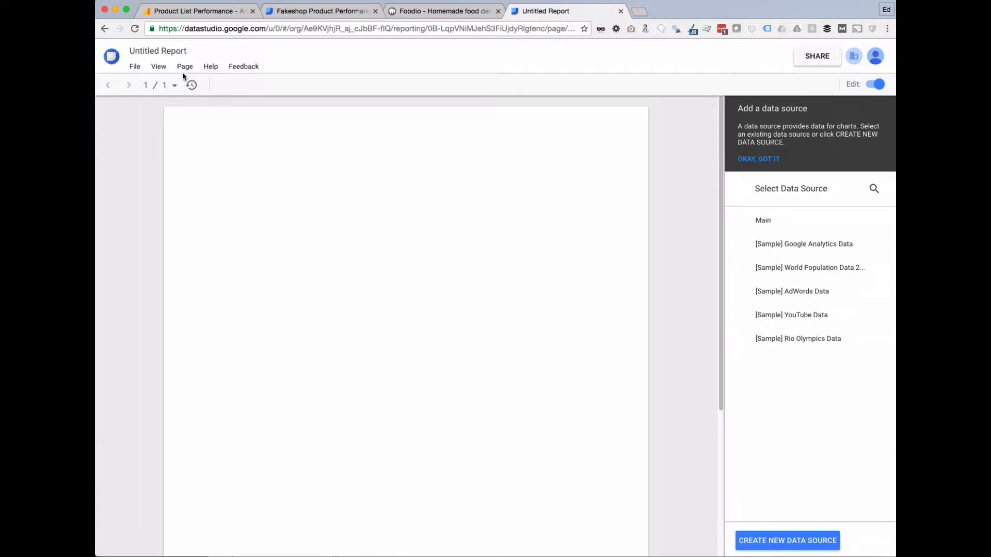
click(772, 159)
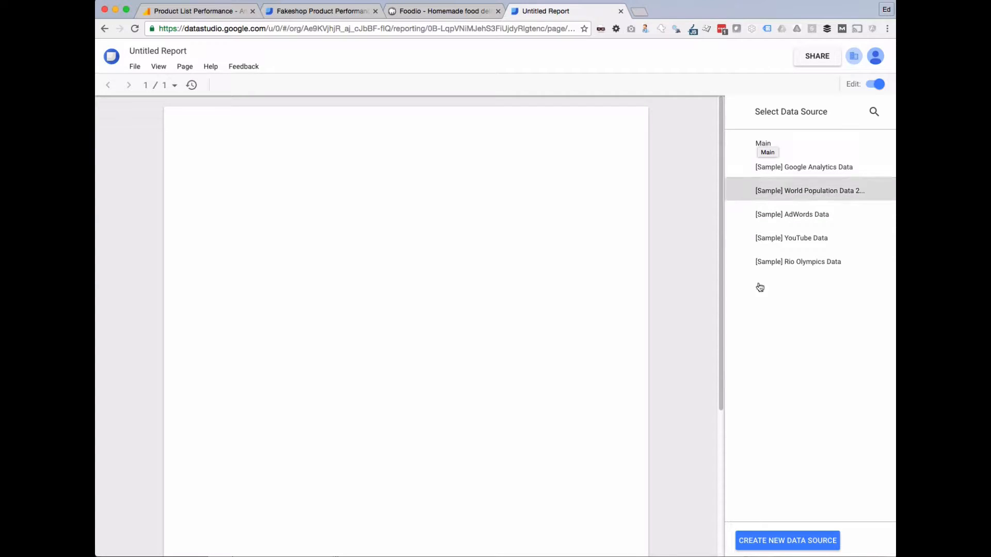
Create a Google Analytics data source for the Fakeshop property's Main view and add it to the report.
click(787, 540)
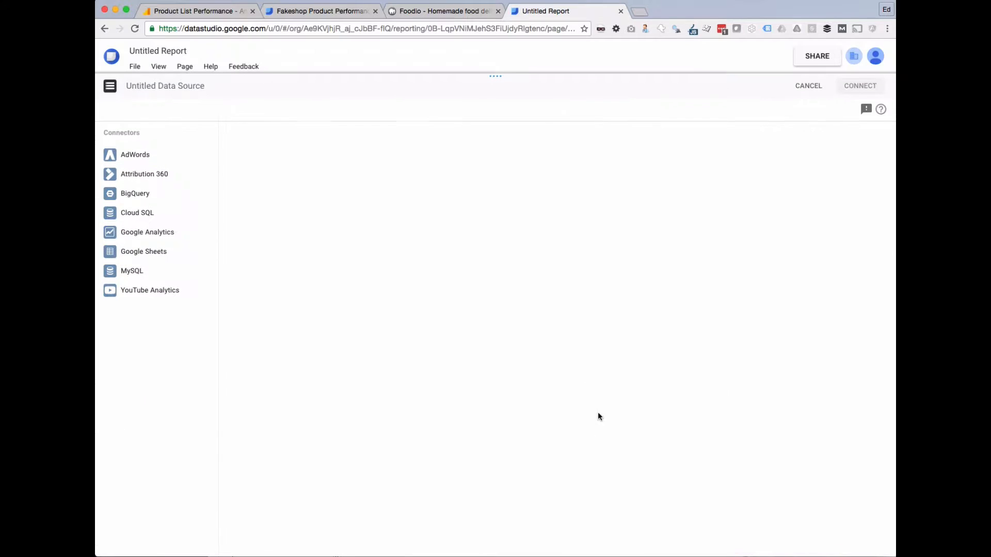
click(143, 233)
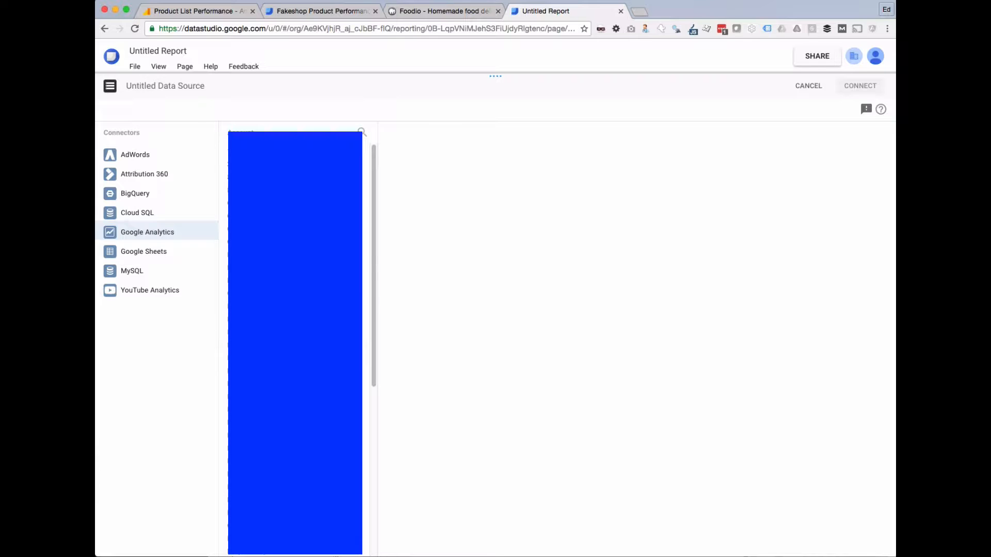
click(295, 278)
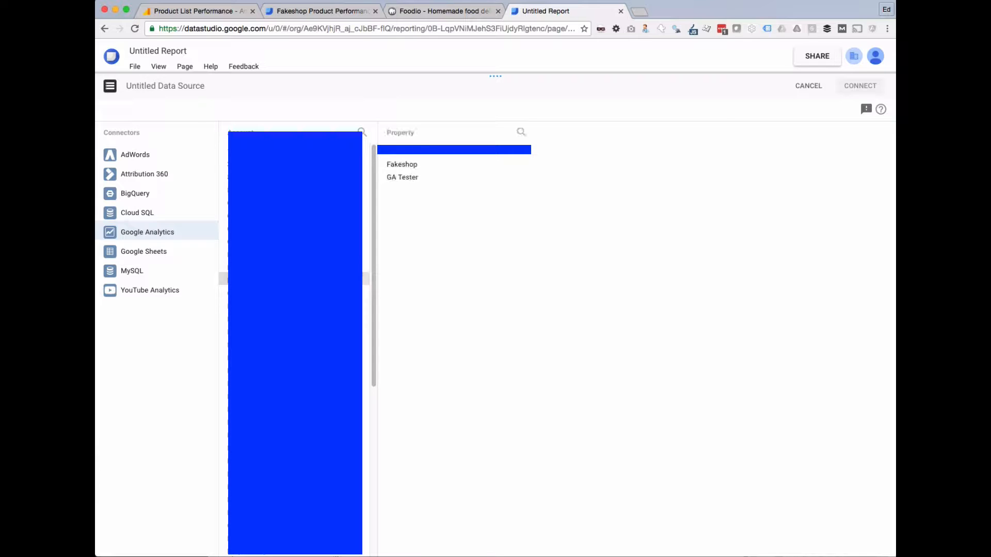
click(410, 164)
click(568, 150)
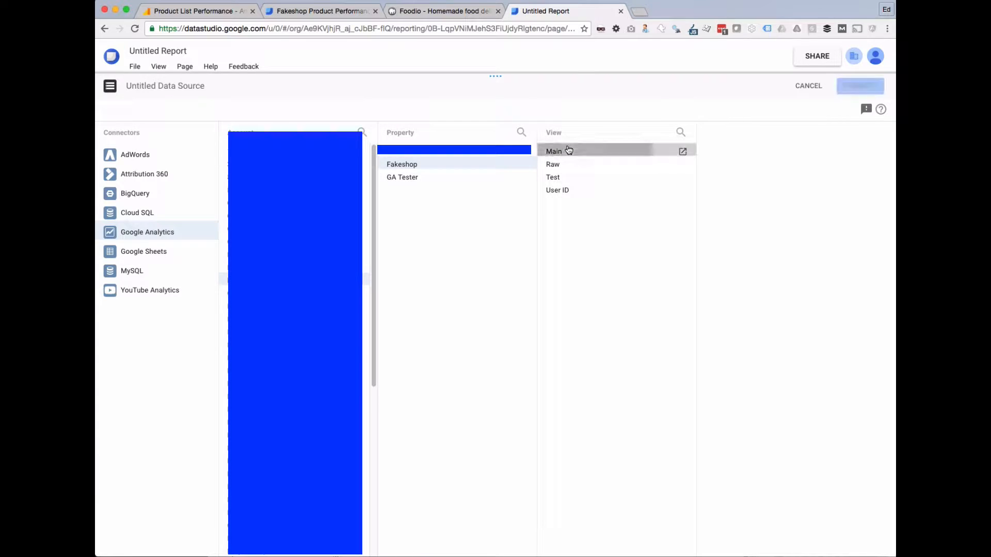
click(849, 89)
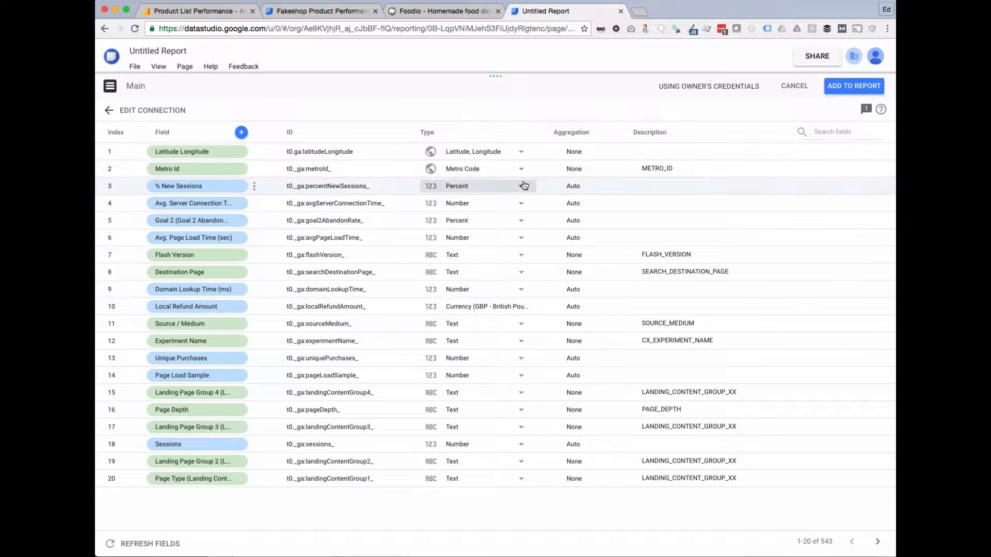
click(853, 89)
click(582, 344)
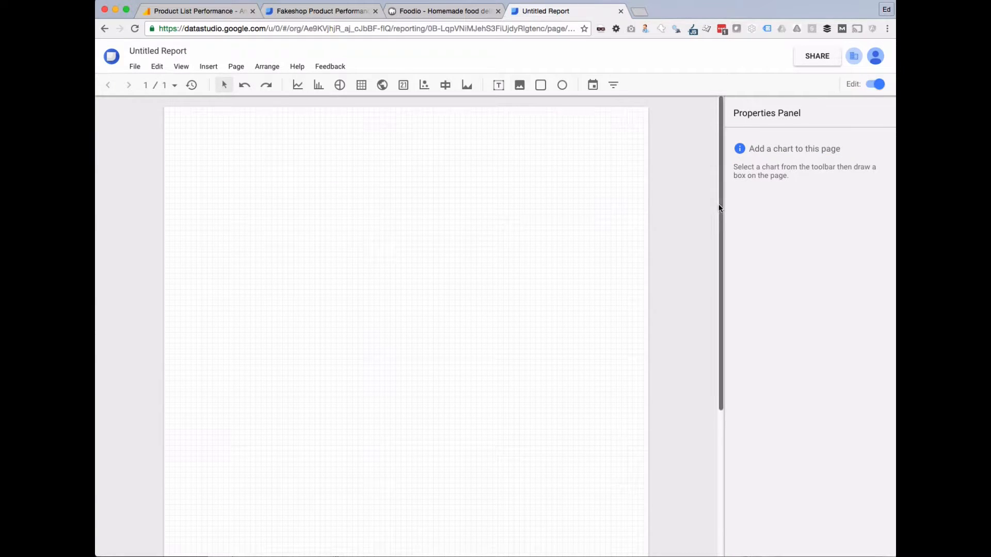
Replace the Untitled Report title with 'Metric Mogul Product Performance', correcting the typos.
triple_click(164, 51)
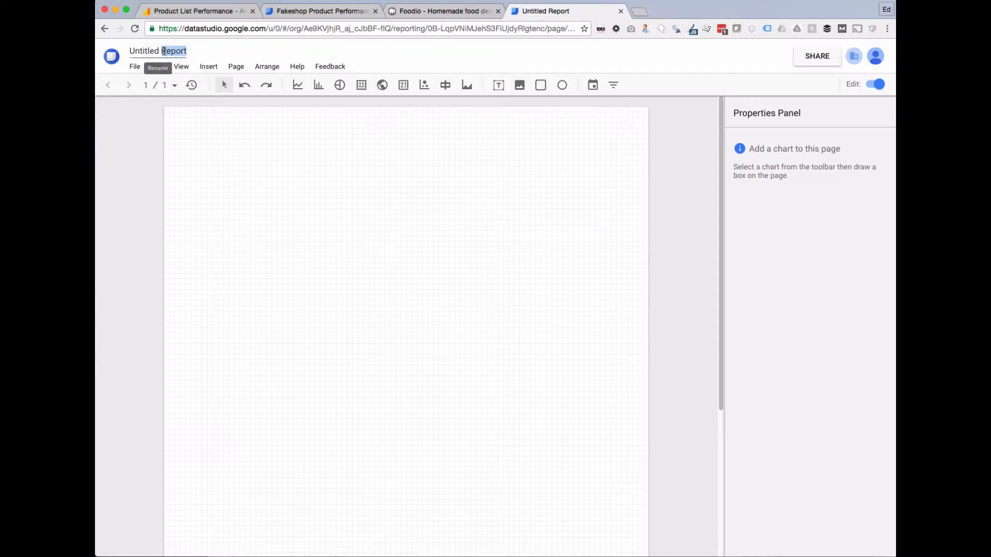
text(Pe)
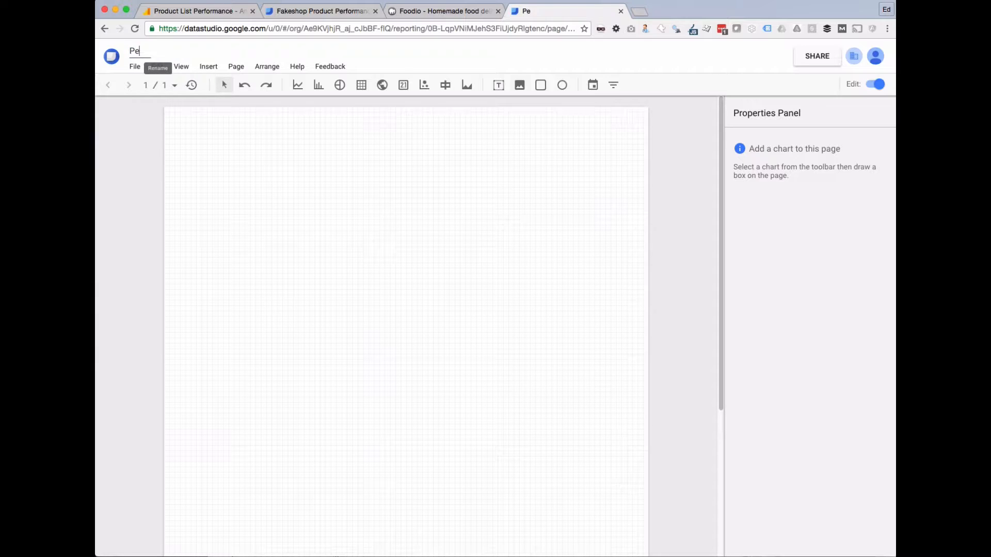
text(oduct Performance)
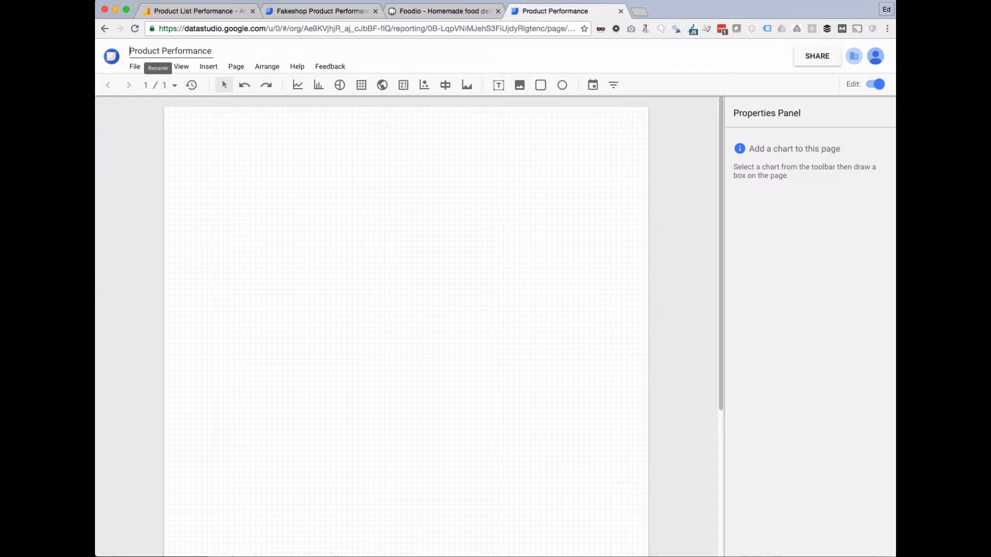
text(Metirc M)
key(BackSpace)
key(BackSpace)
key(BackSpace)
key(BackSpace)
key(BackSpace)
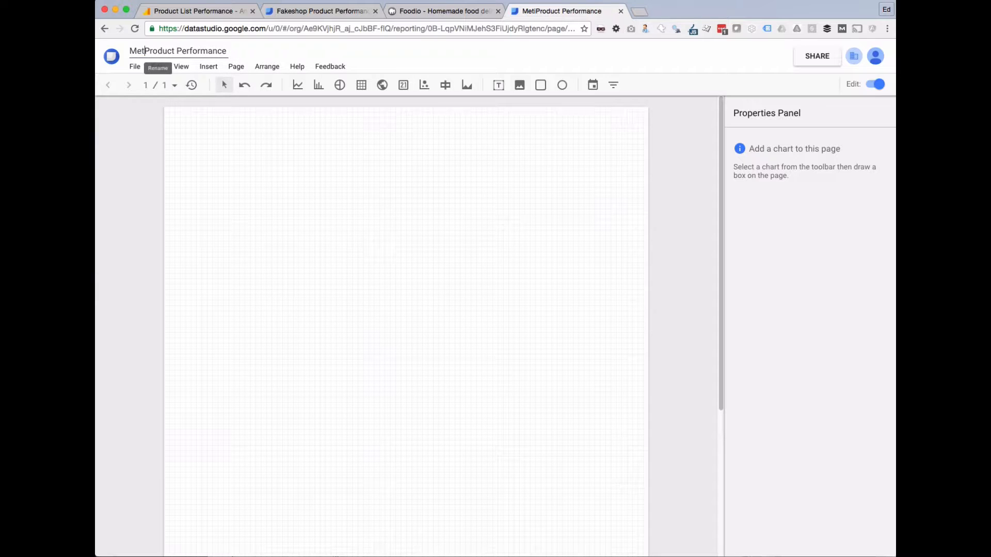
text(ric Mogul)
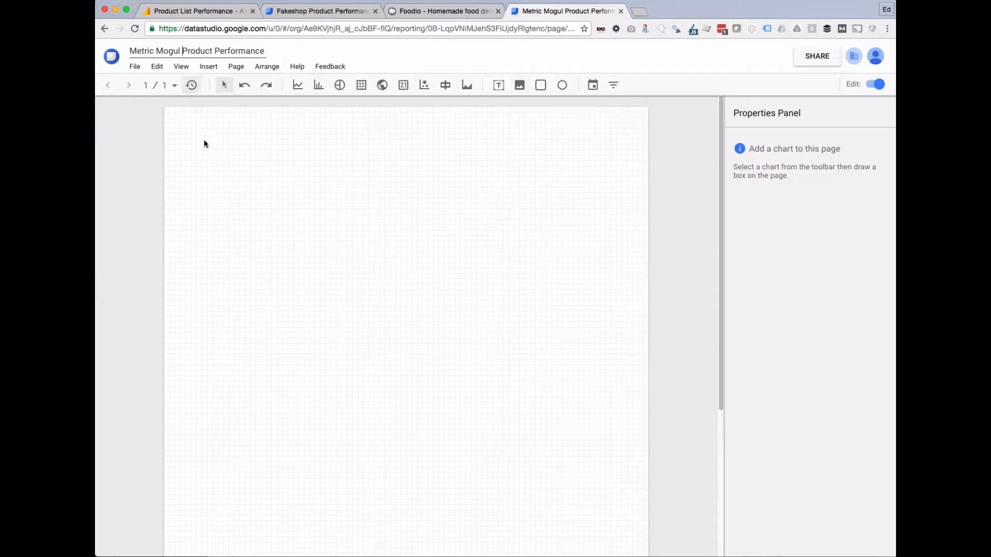
click(212, 162)
Widen the page in Report and theme settings' Layout, then view the Fakeshop Product Performance report.
right_click(435, 238)
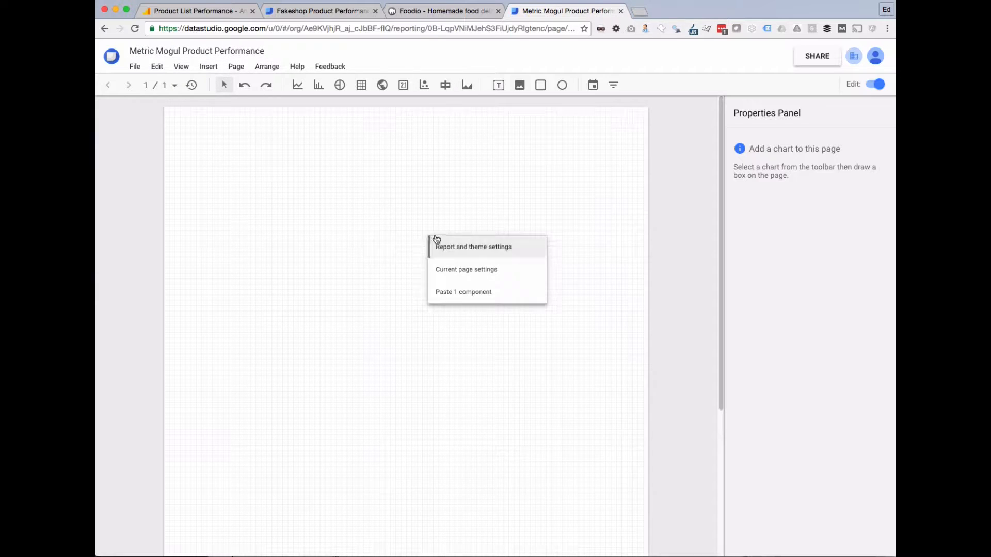
click(461, 252)
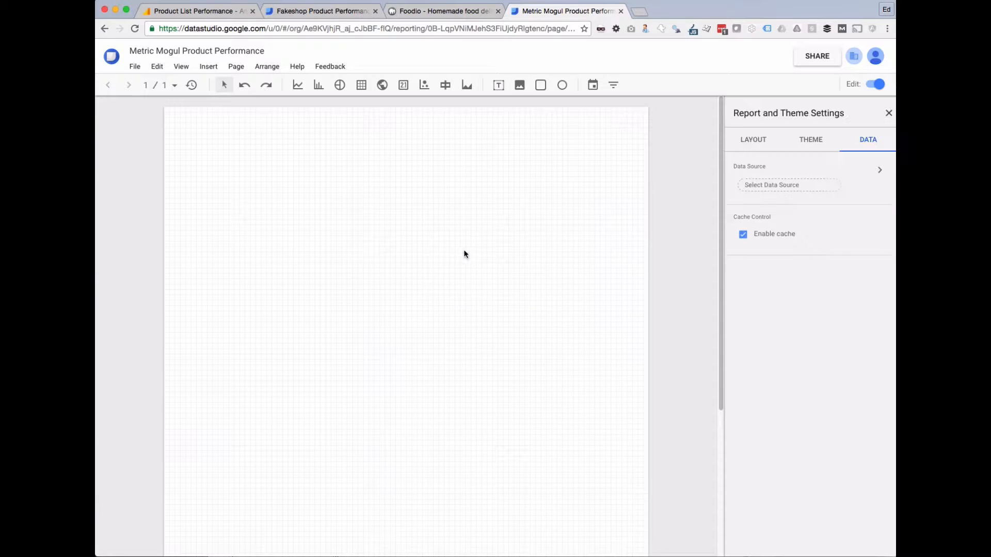
click(763, 149)
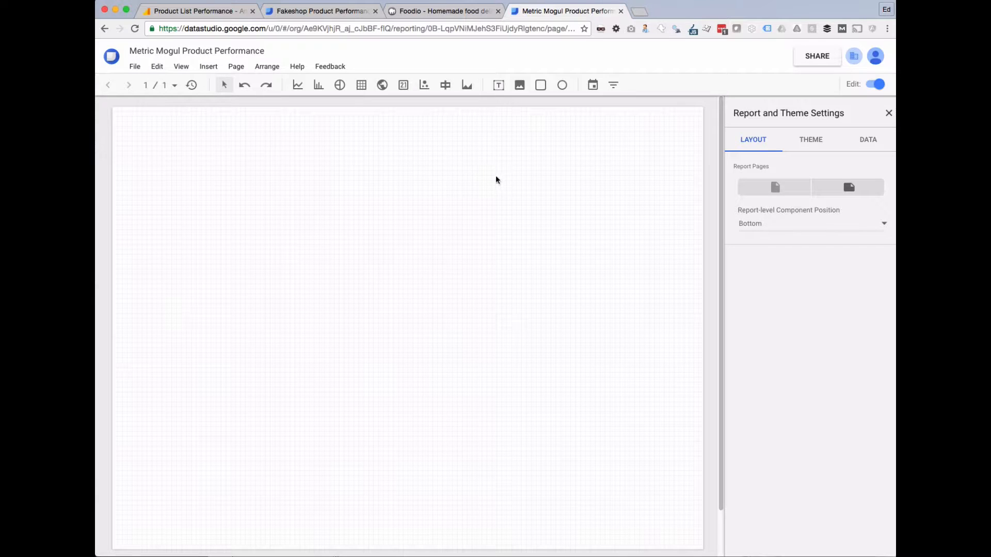
click(325, 12)
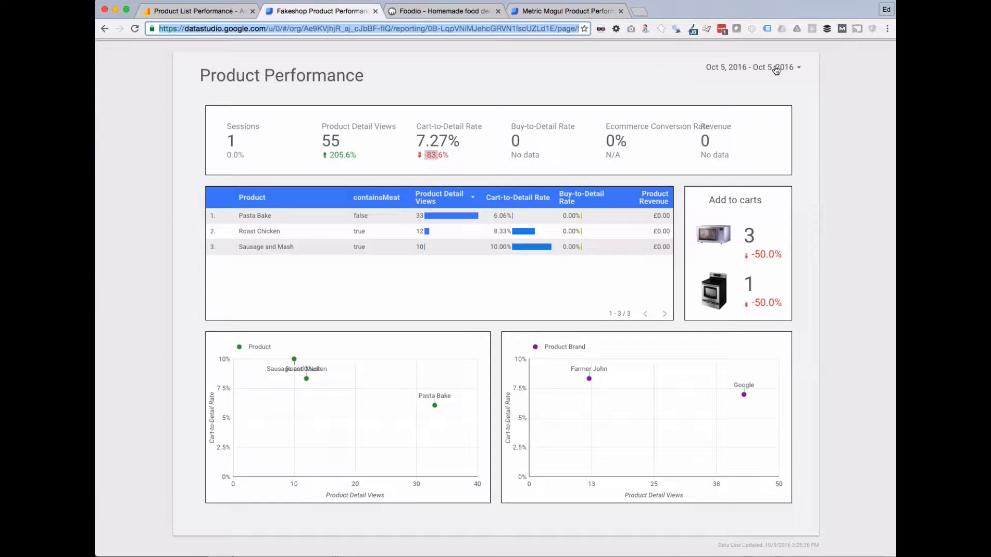
Add a text box at the top left reading 'Product Performance'.
click(546, 13)
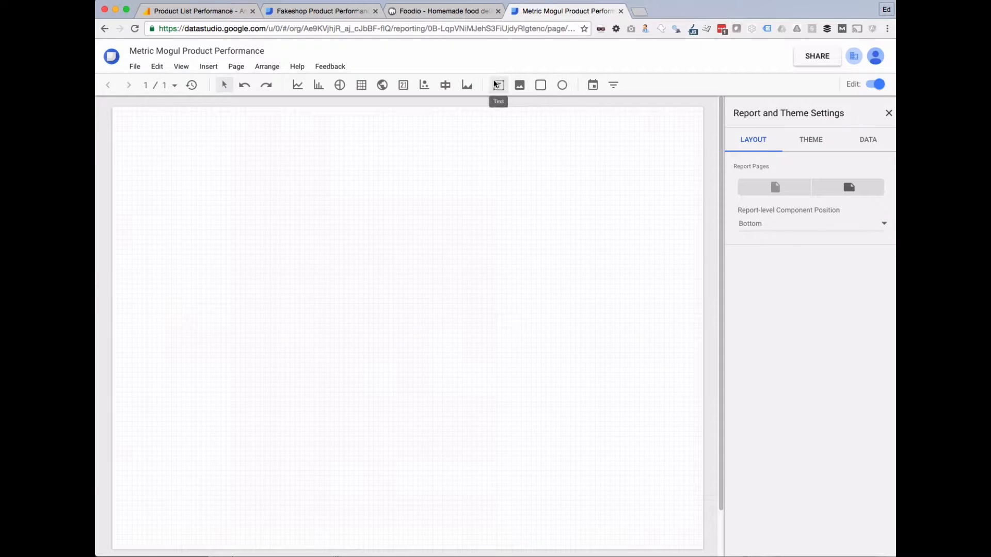
drag(131, 120, 423, 166)
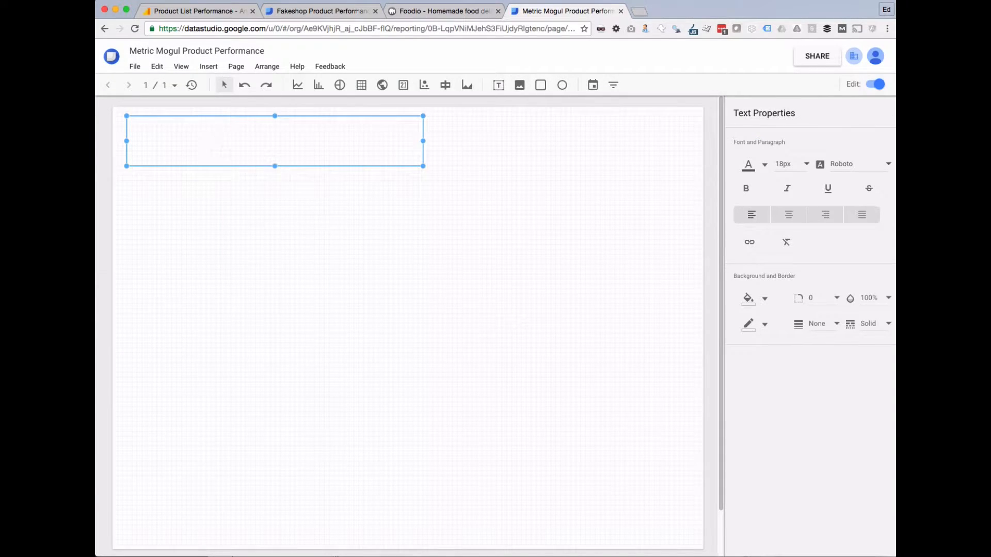
text(Produt Per)
key(BackSpace)
key(BackSpace)
text(ct Perforamnce)
double_click(197, 120)
text(Performance)
Set the heading's font size to 36px.
key(super+a)
click(784, 165)
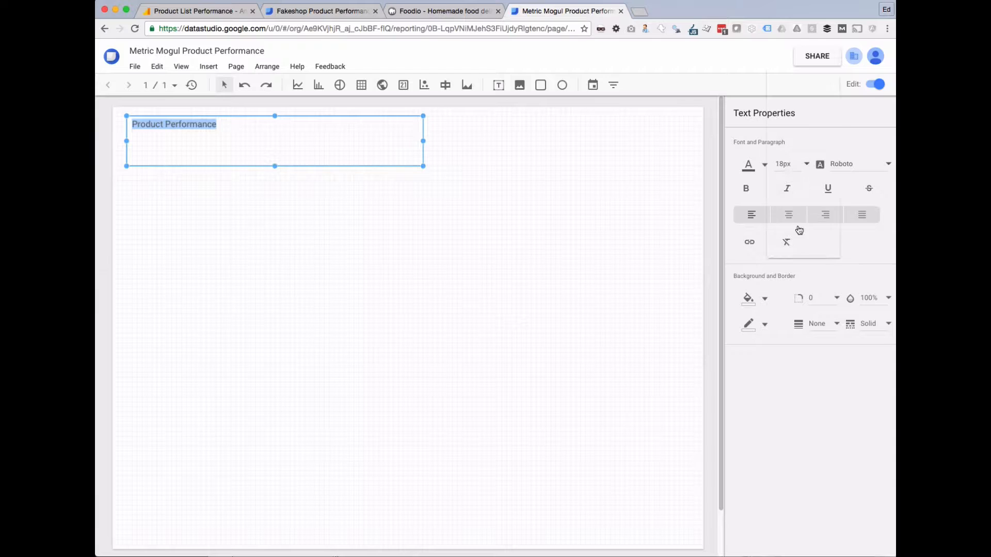
click(784, 242)
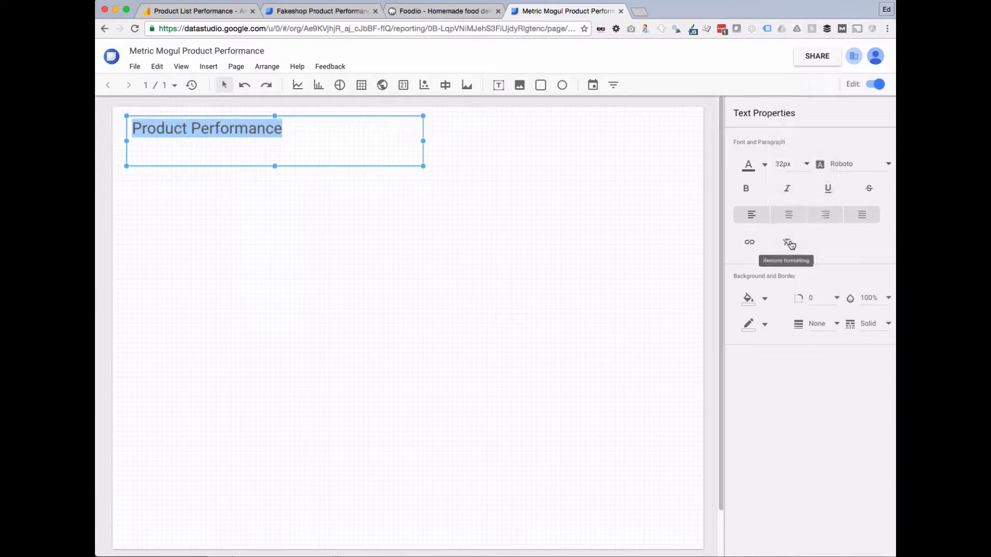
click(798, 164)
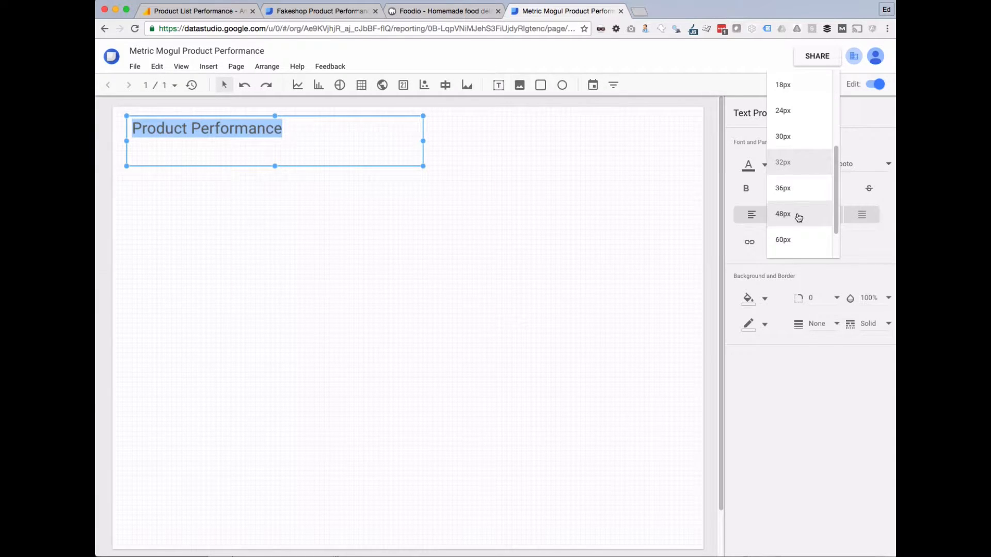
click(796, 188)
click(465, 207)
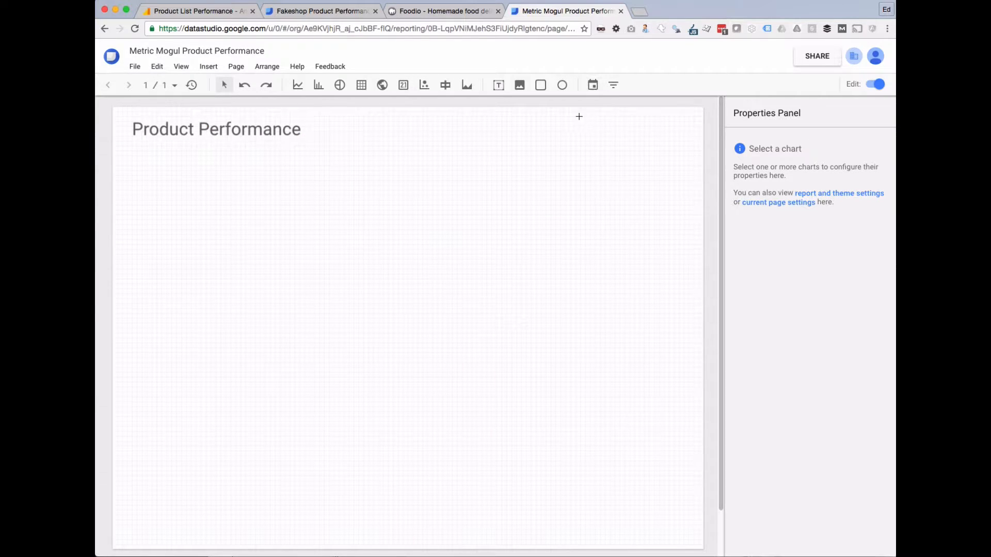
Add a top-right date range control defaulting to Last 7 days including today, level with the heading.
drag(548, 118, 694, 156)
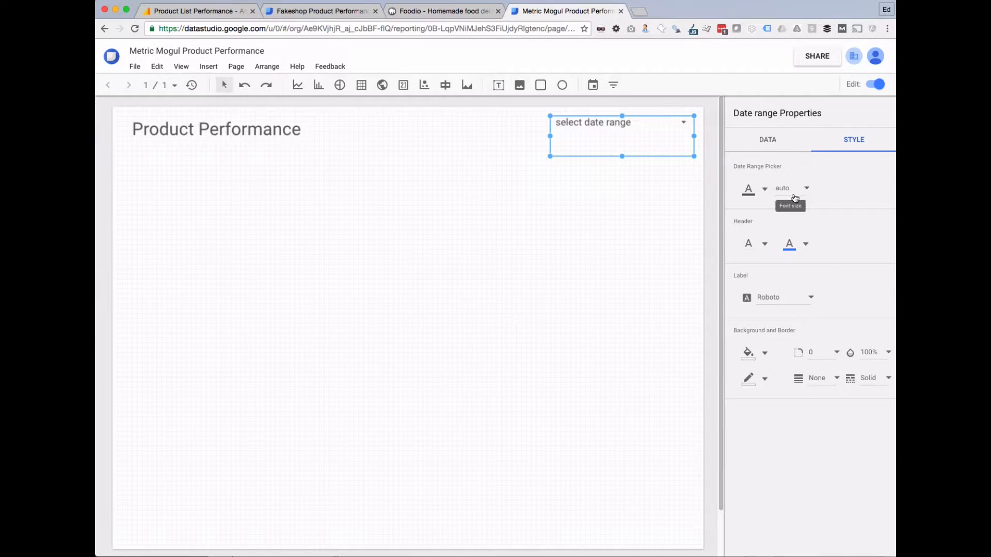
click(769, 143)
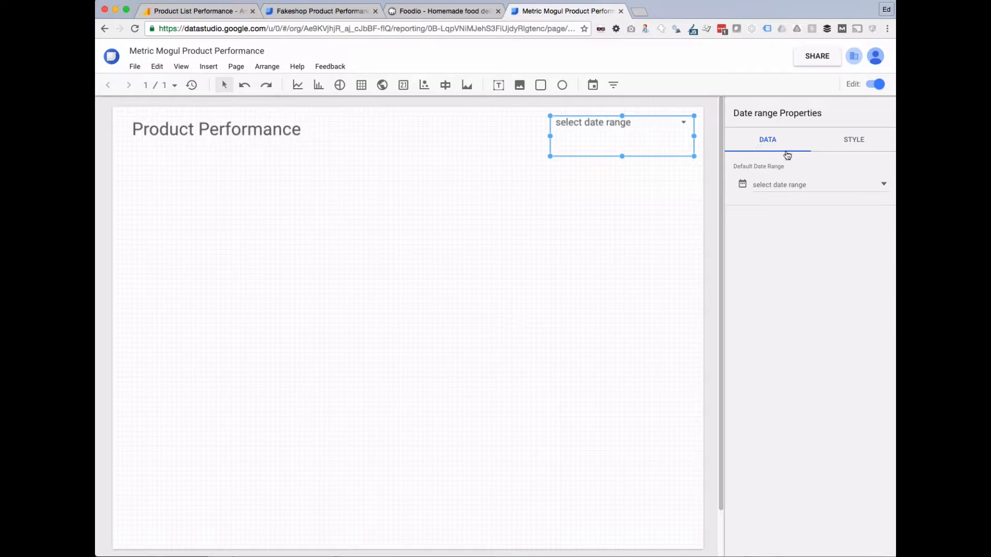
click(815, 191)
click(845, 199)
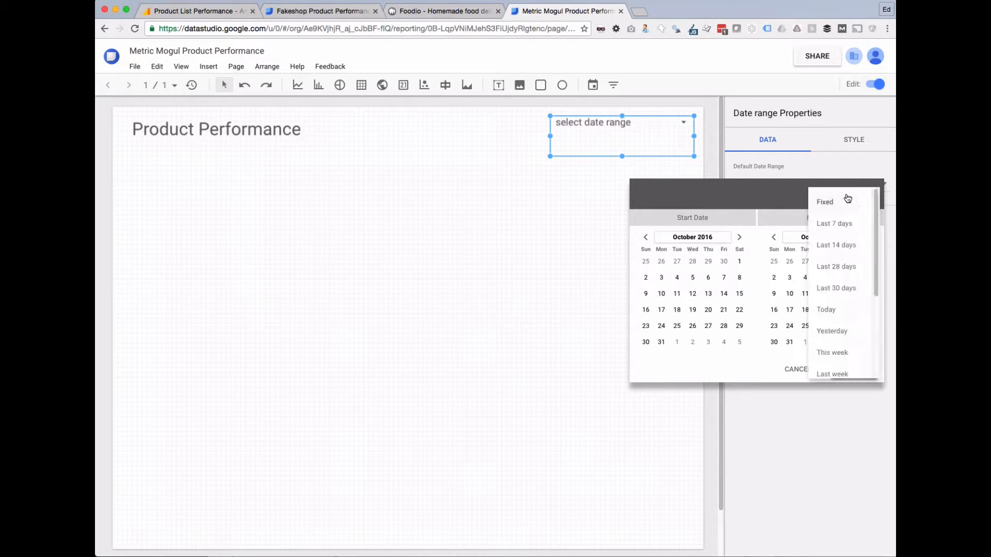
click(830, 227)
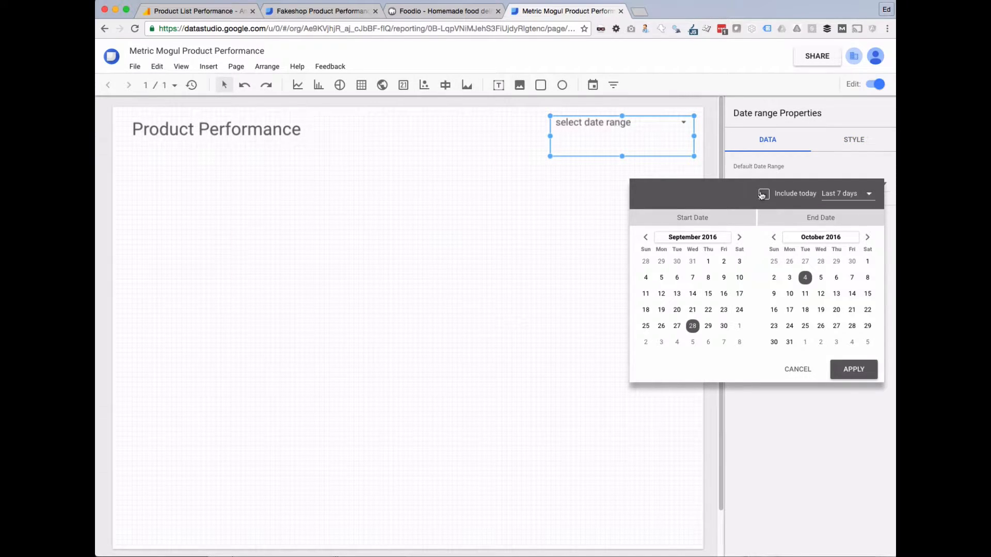
click(854, 370)
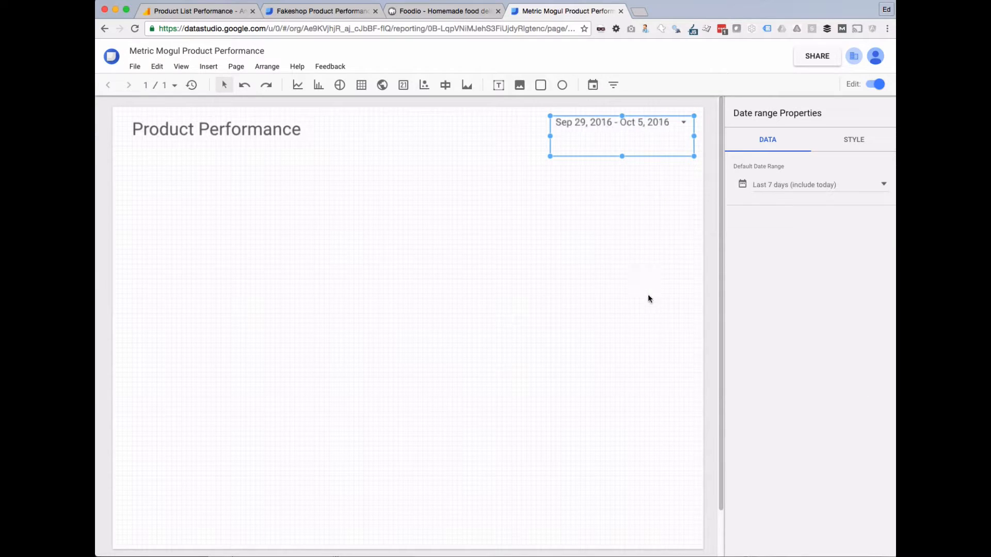
click(643, 258)
mouse_move(606, 132)
mouse_down()
mouse_move(621, 160)
mouse_move(621, 145)
mouse_up()
click(593, 170)
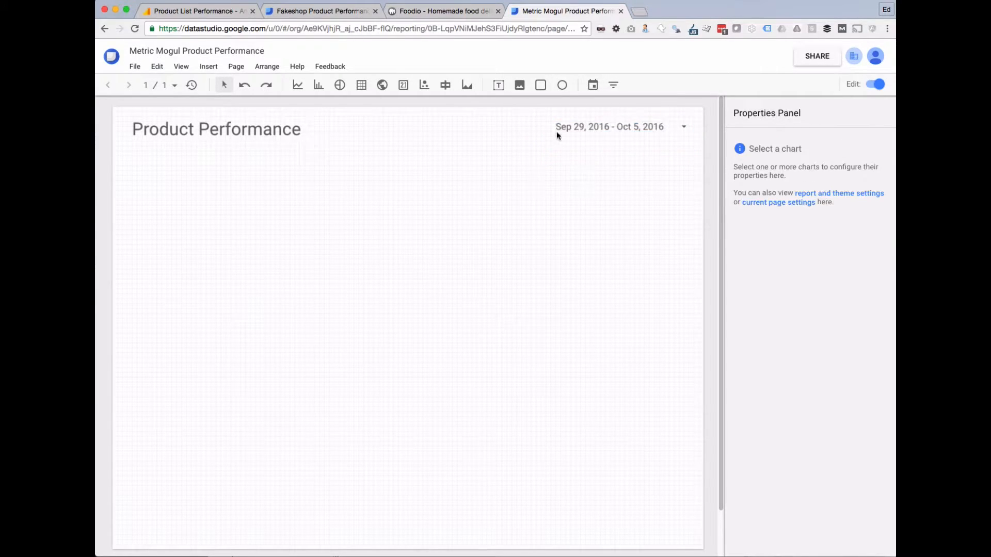
Check the date range control and compare the layout with the Fakeshop reference report.
click(597, 127)
click(533, 183)
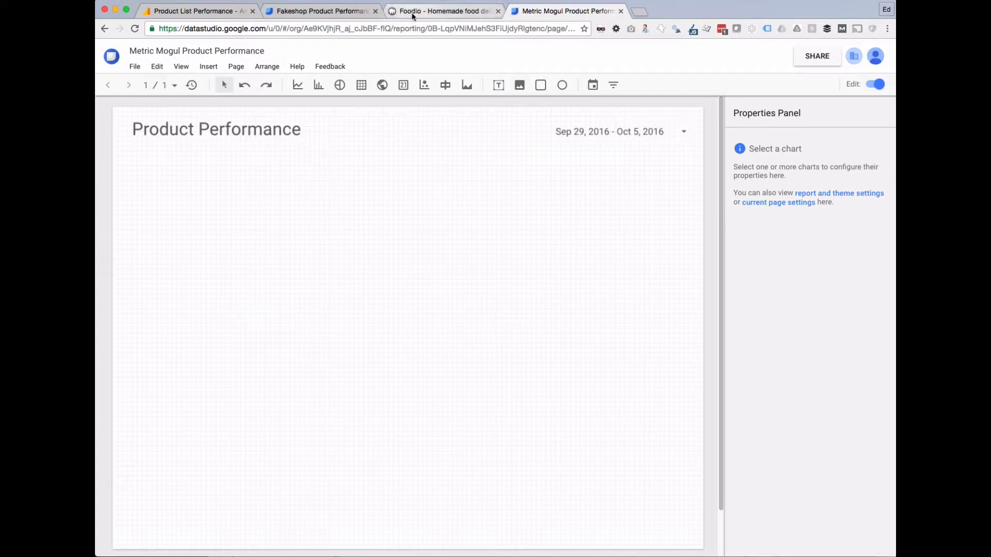
click(311, 11)
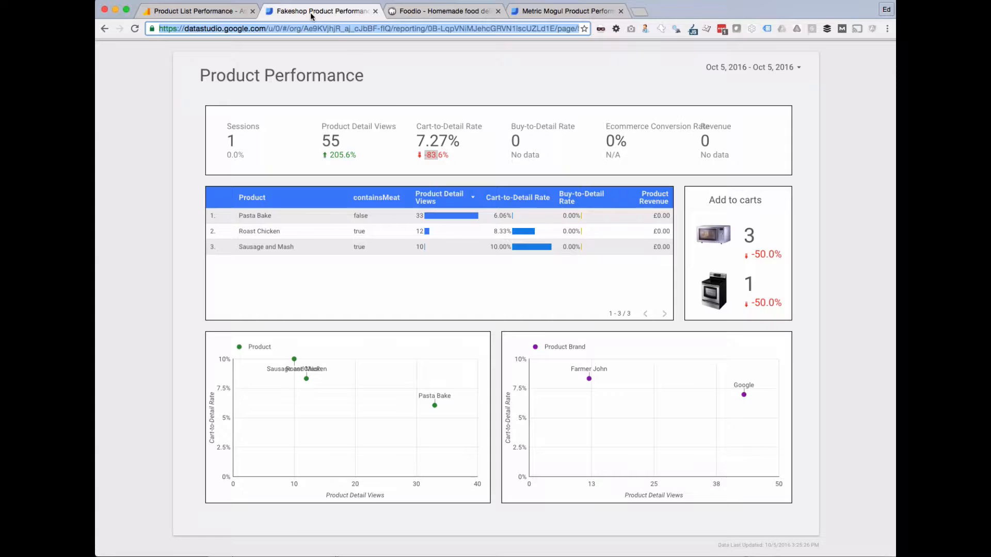
click(570, 12)
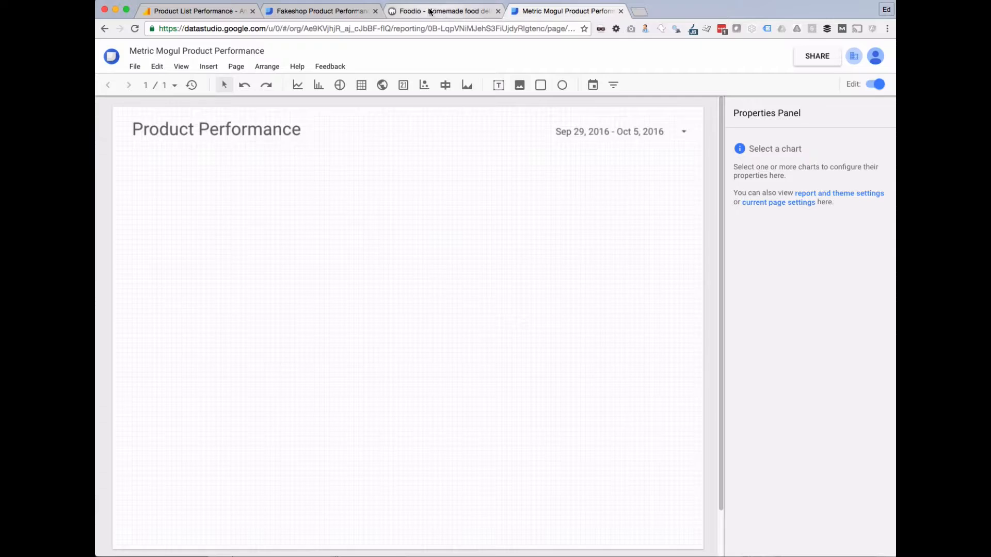
click(310, 12)
drag(179, 106, 557, 155)
click(586, 150)
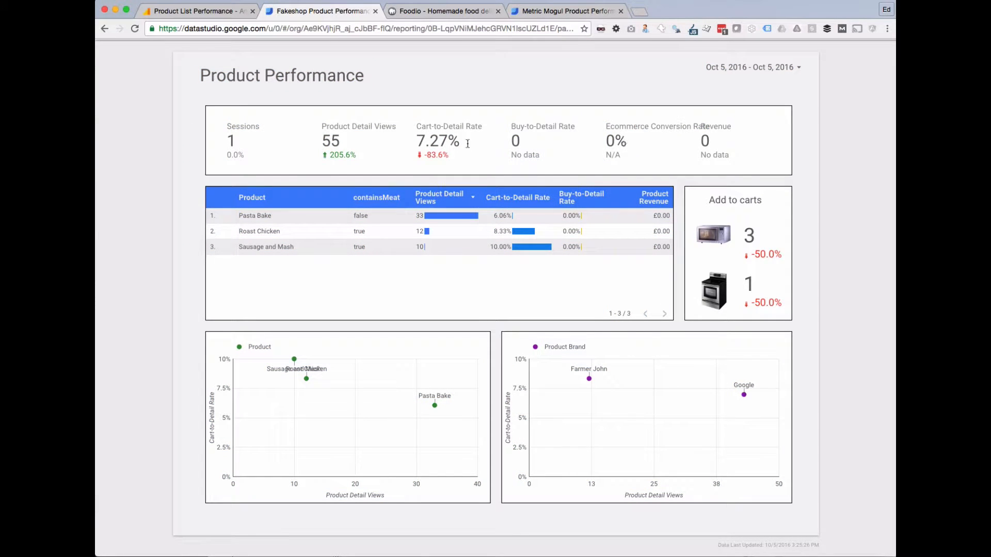
click(562, 10)
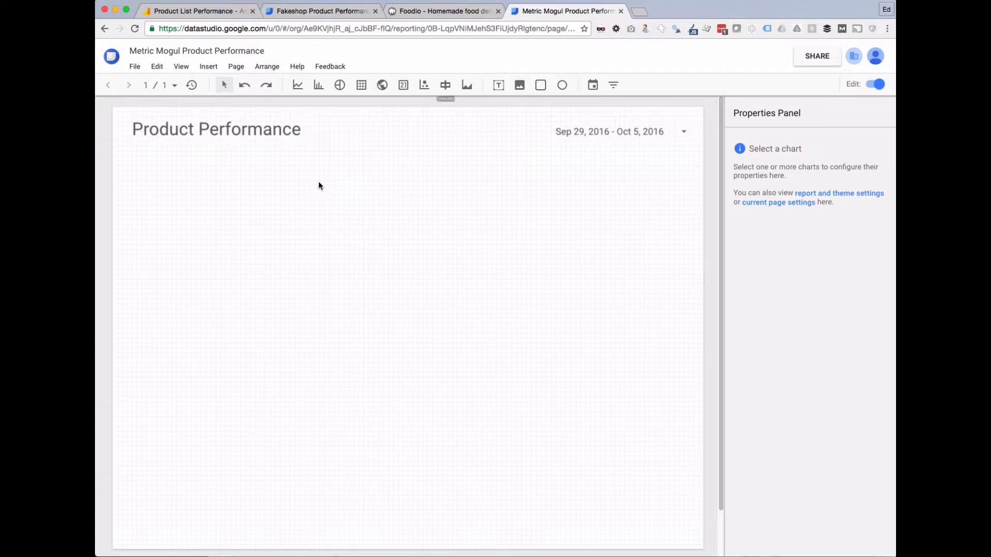
Draw a wide rectangle below the heading with a white fill and a black border.
click(540, 86)
drag(132, 153, 684, 206)
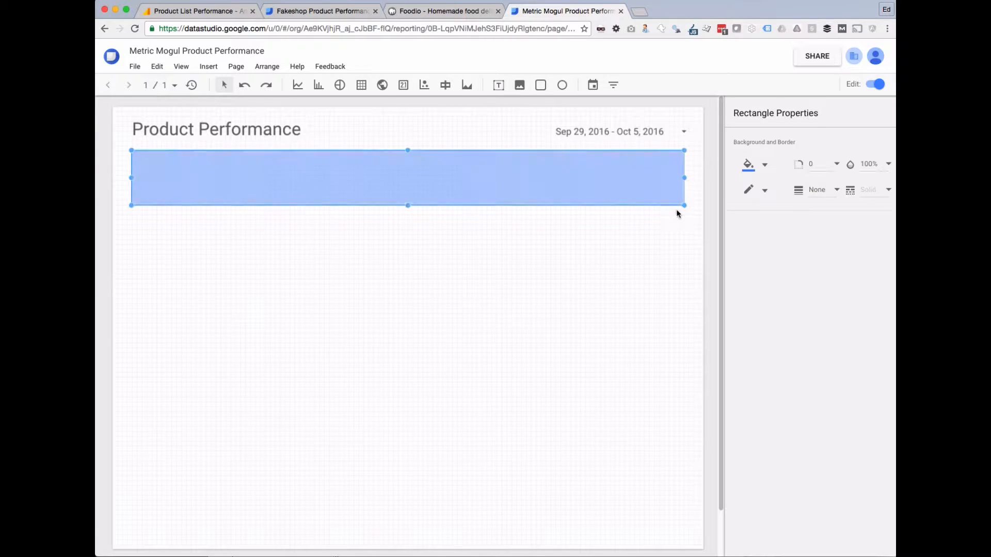
drag(407, 207, 408, 203)
click(765, 165)
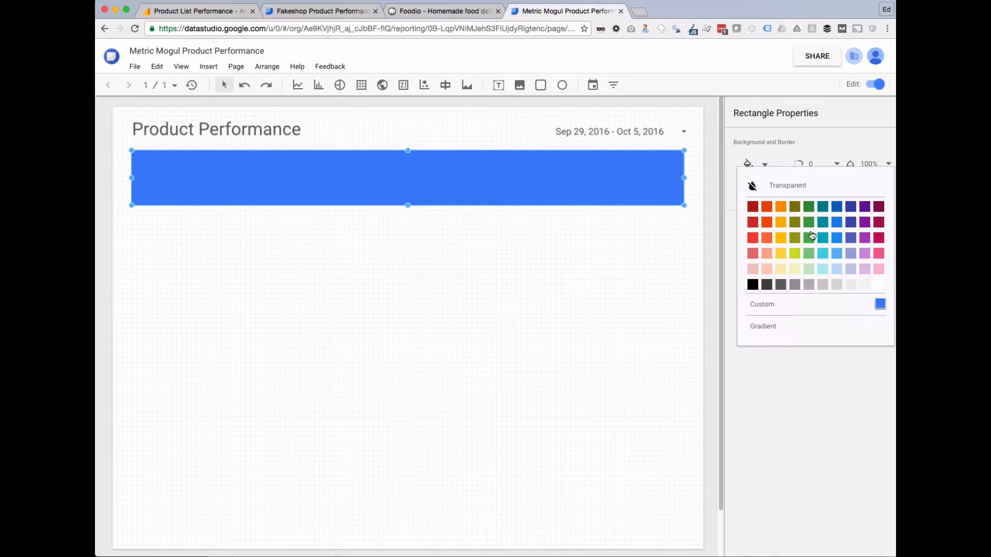
click(877, 283)
click(765, 193)
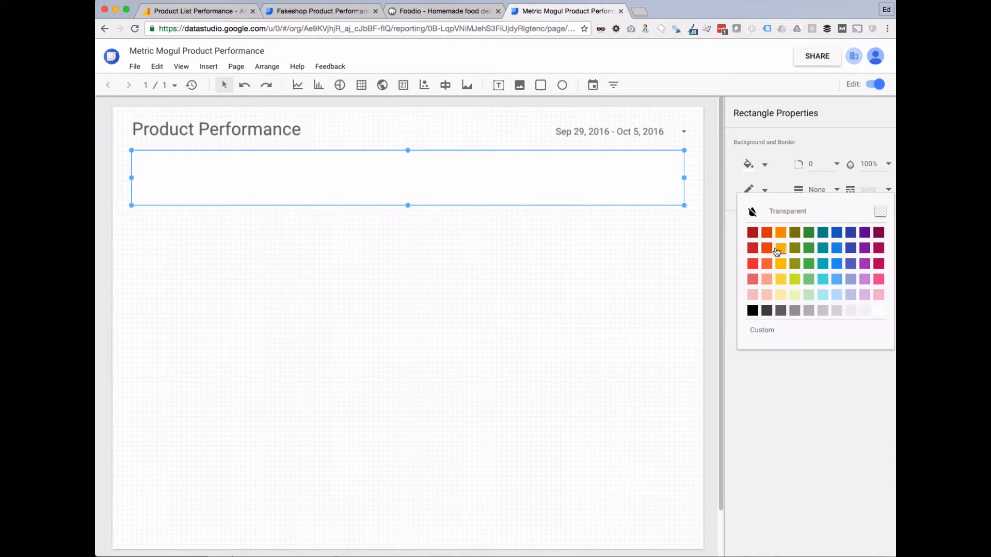
click(750, 312)
click(389, 245)
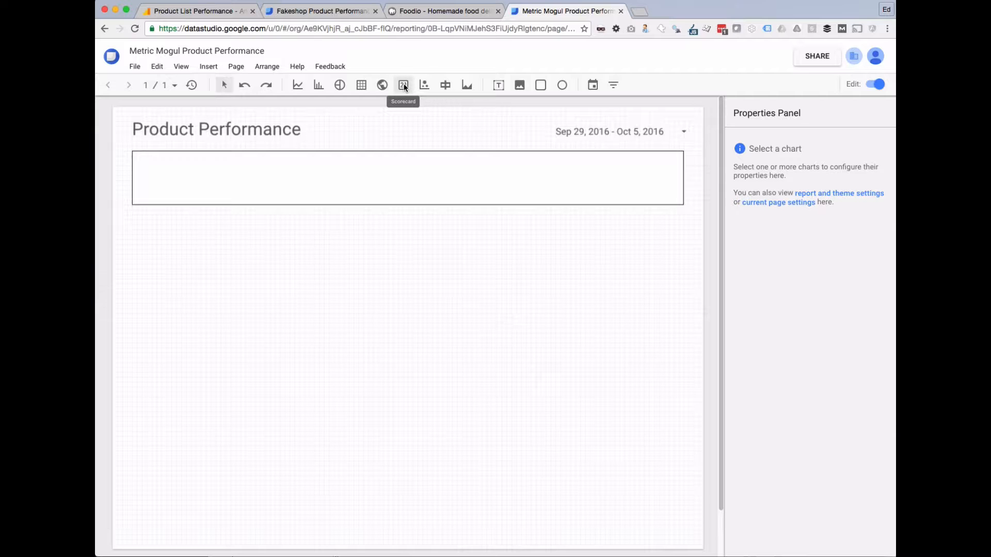
Check the Fakeshop Sessions figures, then draw a Sessions scorecard inside the empty rectangle.
click(320, 11)
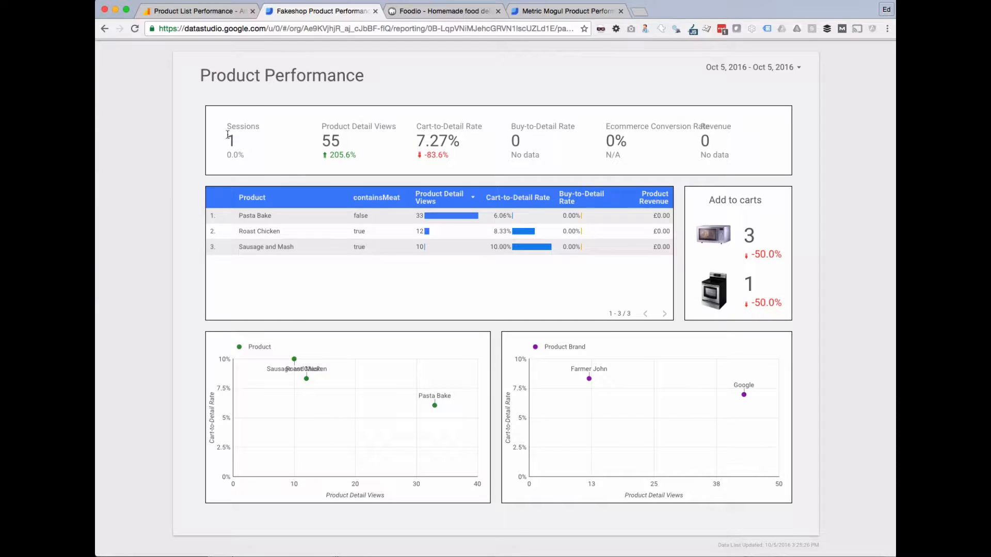
drag(228, 126, 251, 148)
drag(250, 150, 251, 153)
drag(311, 121, 325, 158)
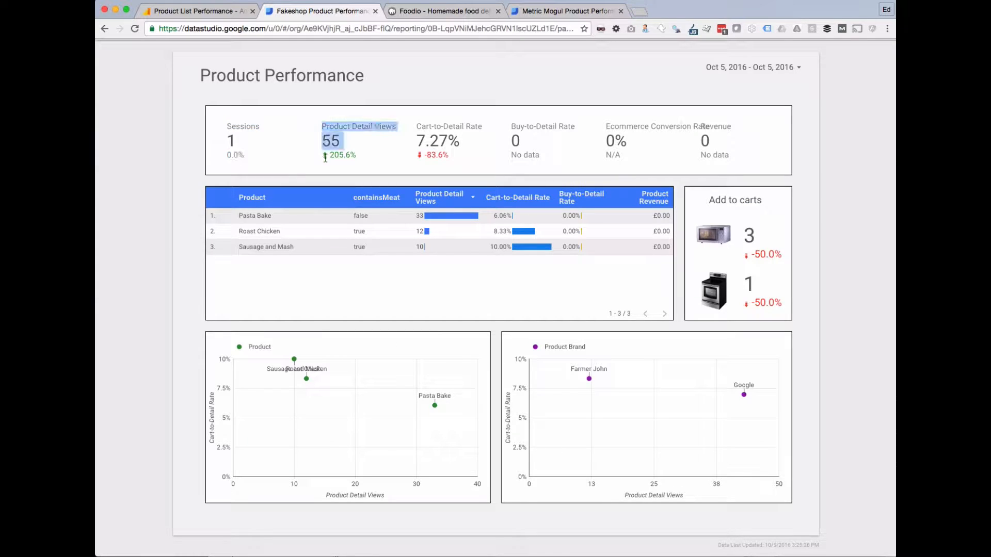
click(565, 11)
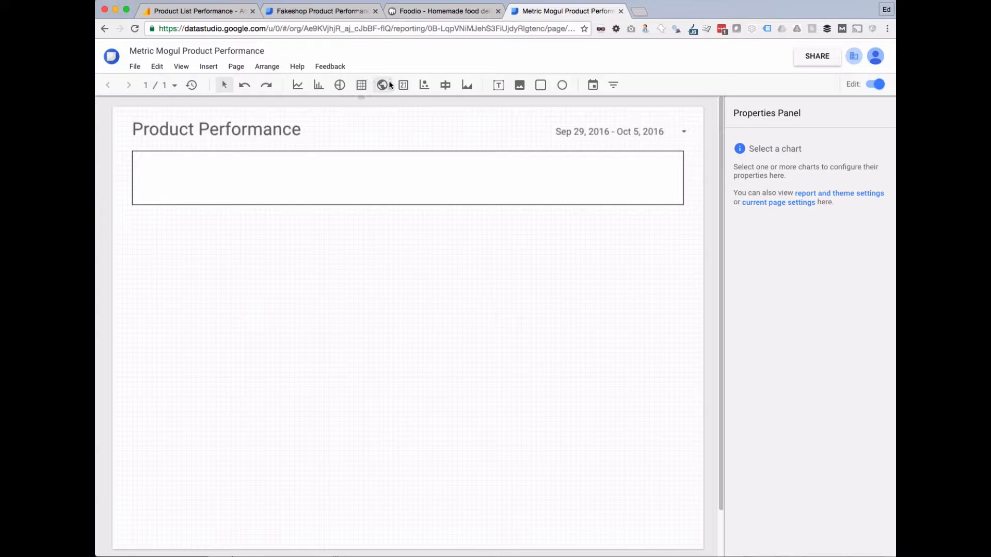
drag(145, 161, 227, 202)
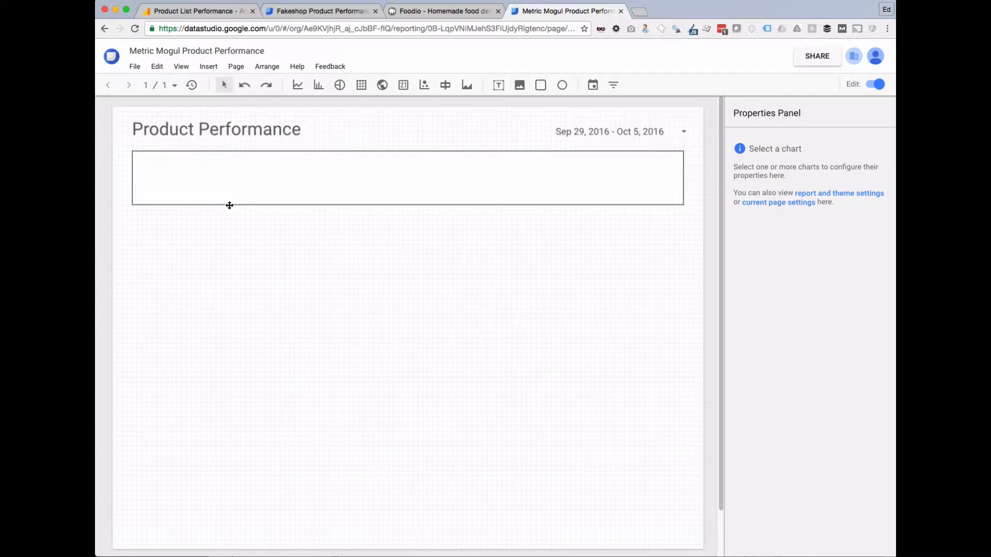
click(345, 181)
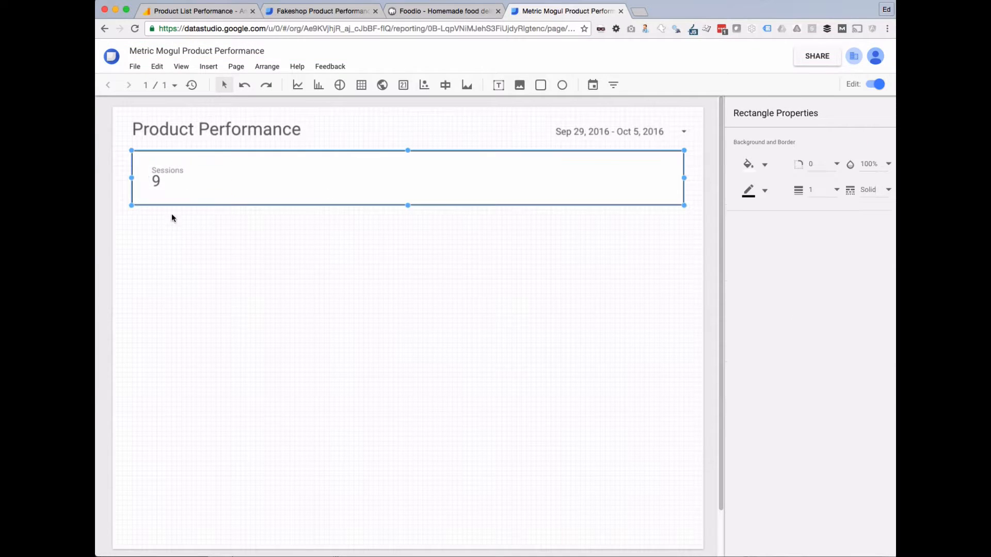
click(165, 186)
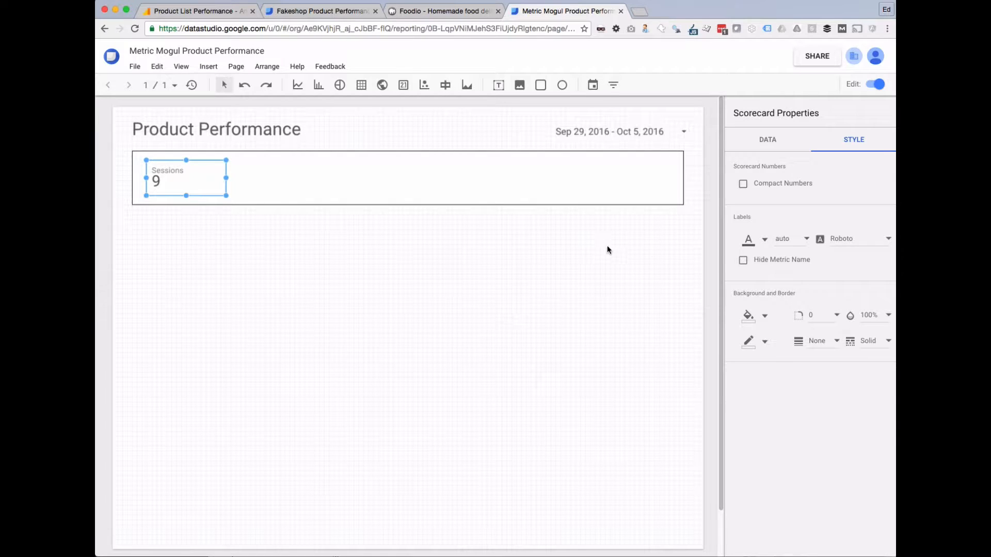
Set the Sessions scorecard's date comparison to Previous period and check it against the reference's 0.0%.
click(774, 140)
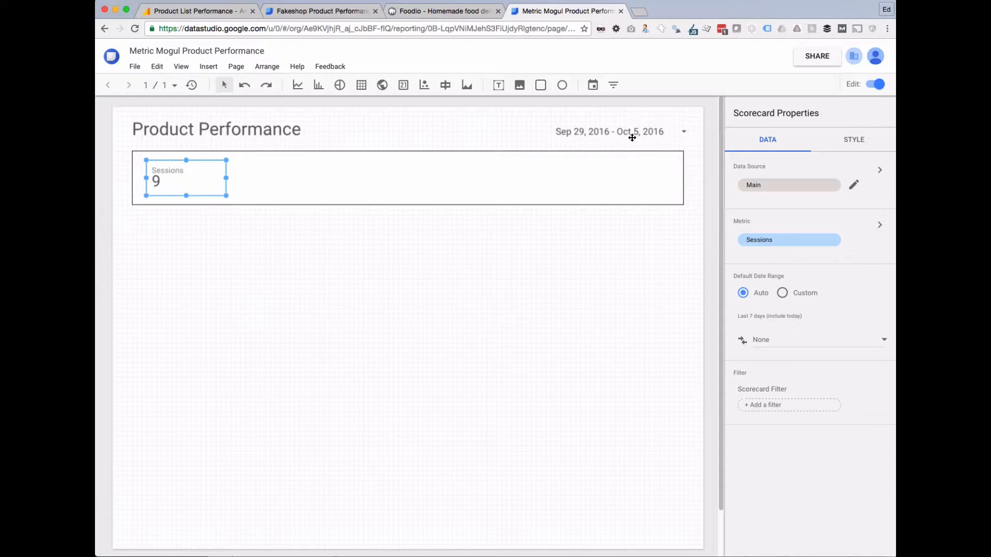
click(781, 344)
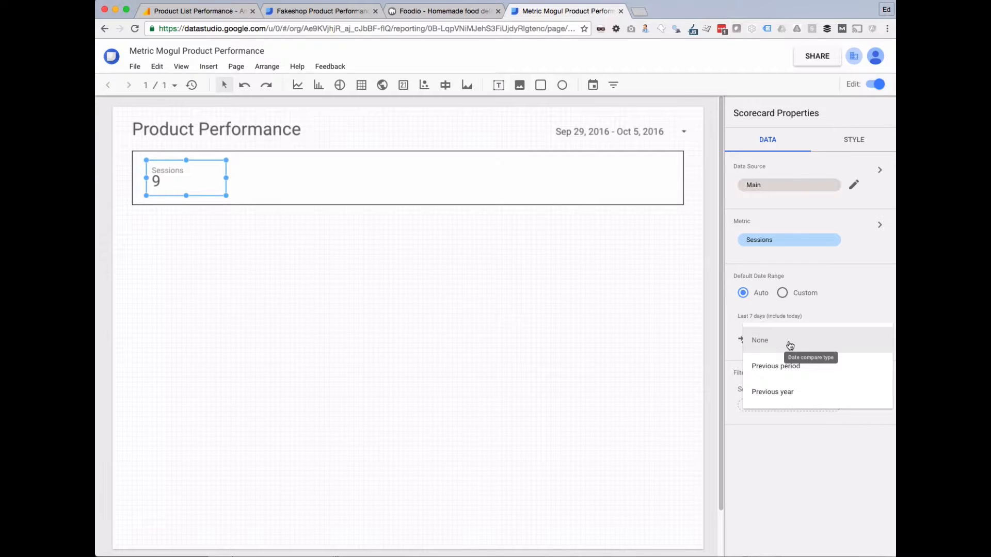
click(779, 367)
click(308, 300)
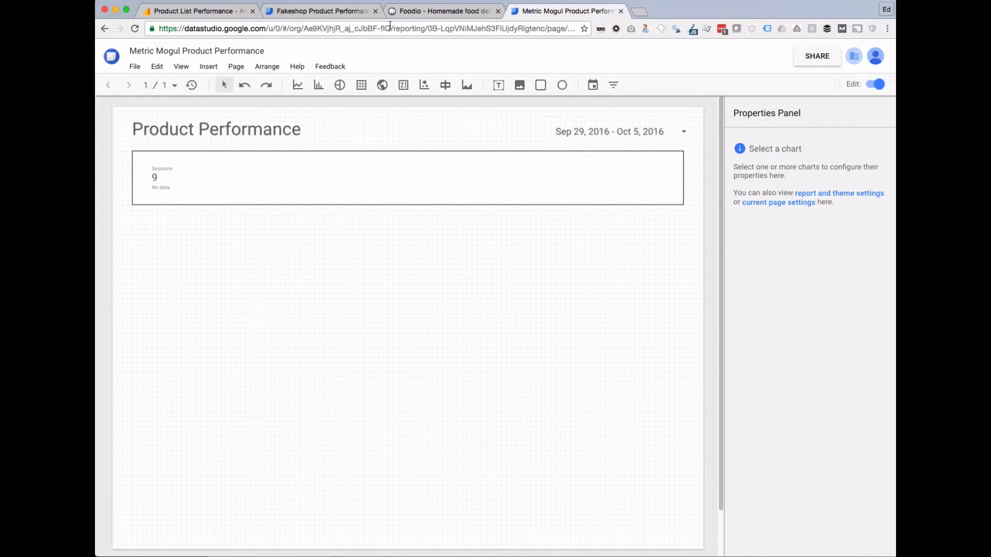
click(320, 11)
drag(227, 154, 240, 157)
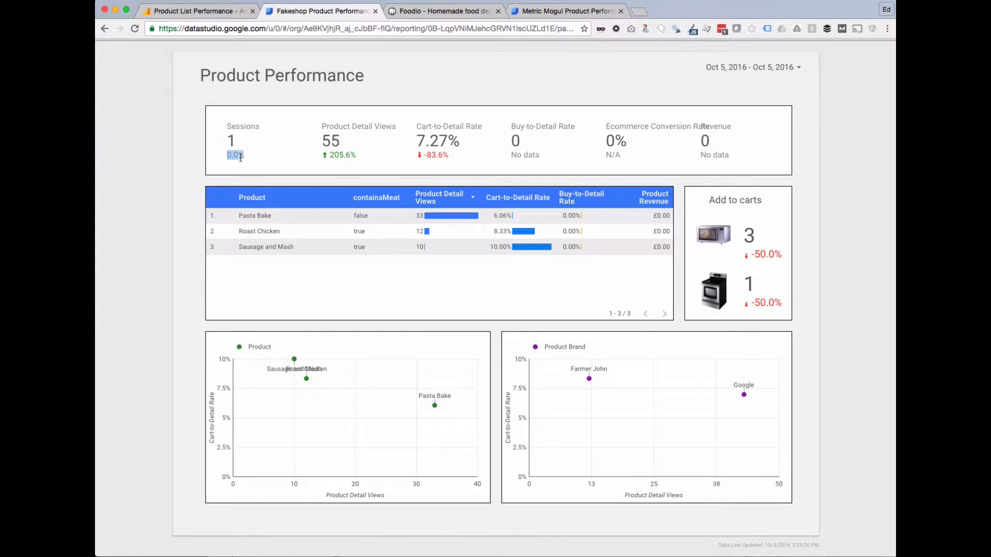
click(565, 11)
click(296, 187)
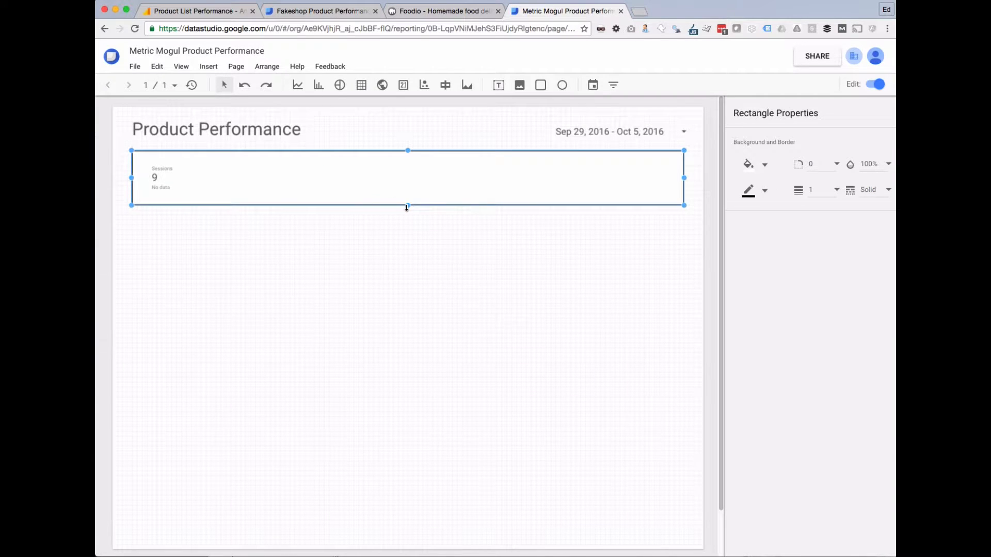
Make the banner box taller, reshape the Sessions scorecard, and drag a copy beside it.
drag(407, 205, 408, 220)
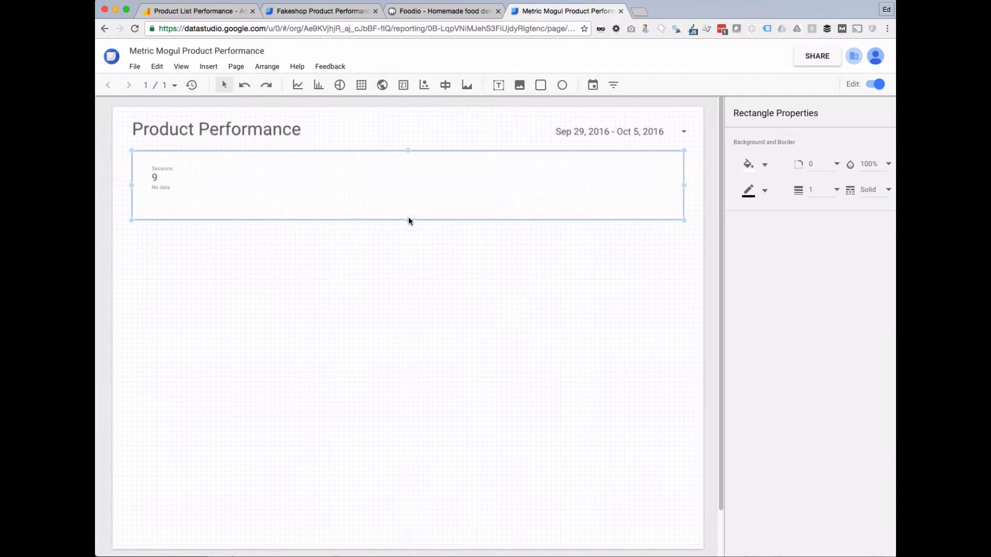
click(180, 188)
drag(187, 197, 215, 187)
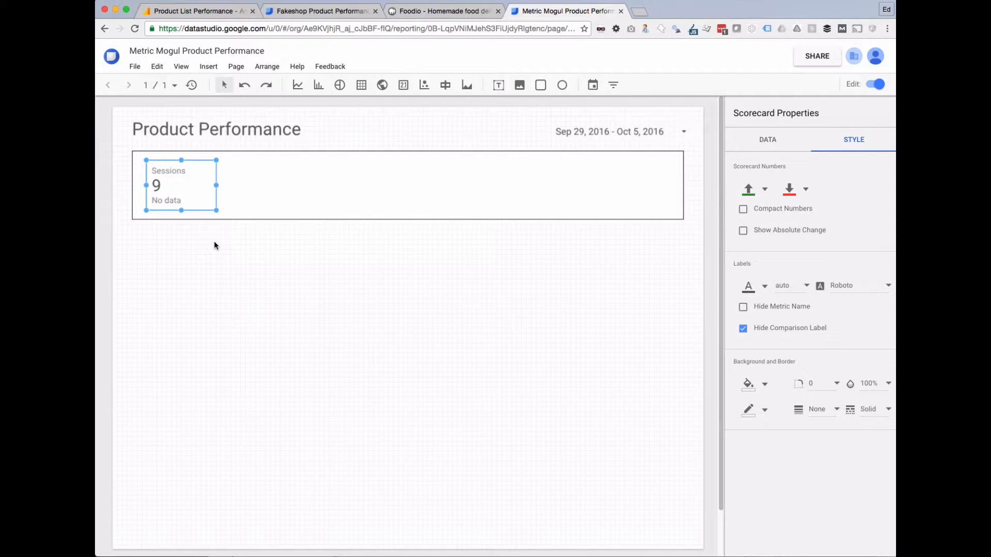
drag(168, 192, 248, 186)
Change the copied scorecard's metric from Sessions to Product Detail Views.
click(311, 13)
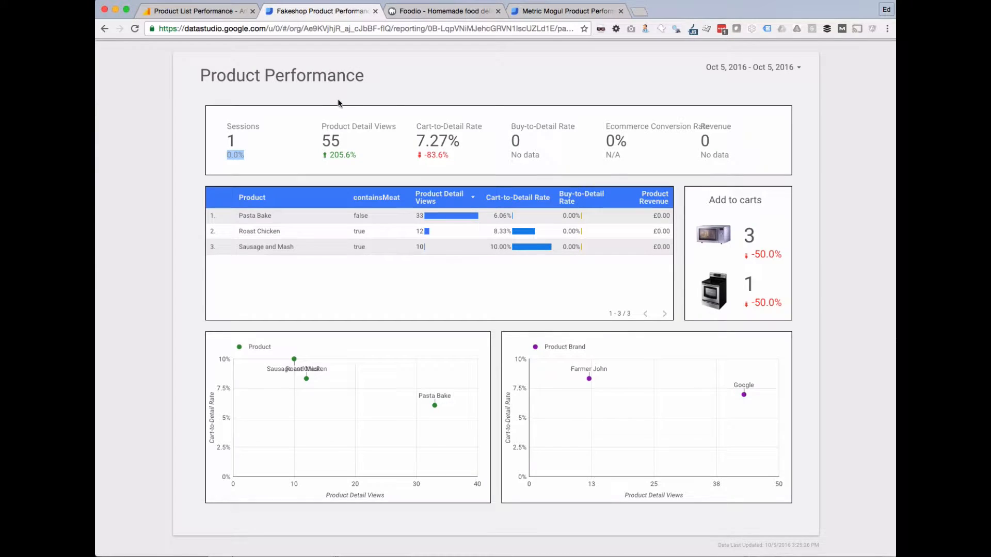
click(568, 11)
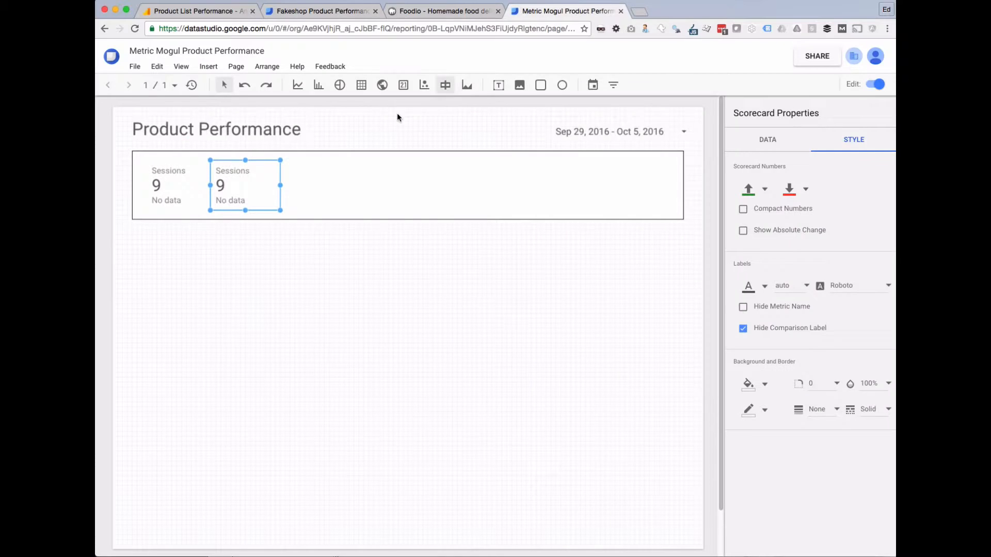
click(769, 140)
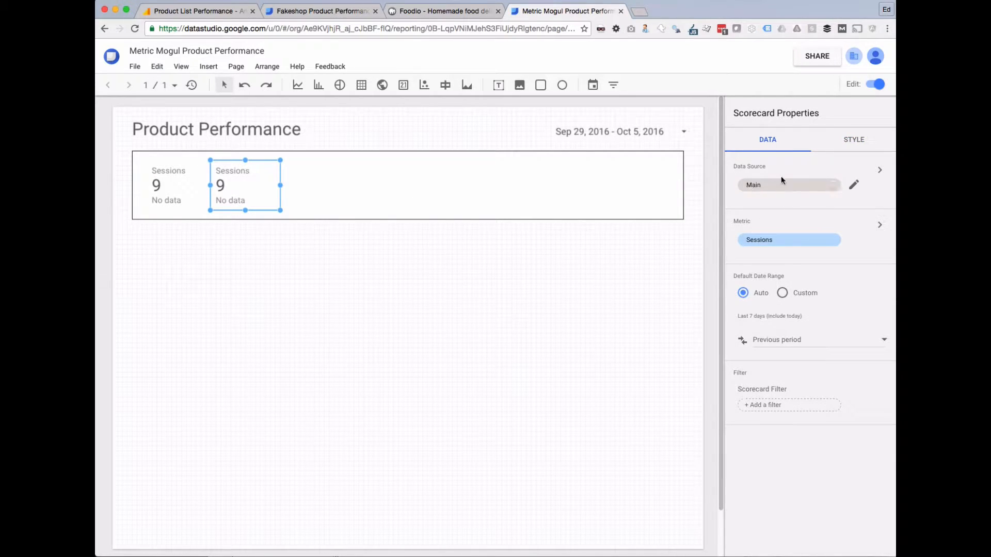
click(784, 244)
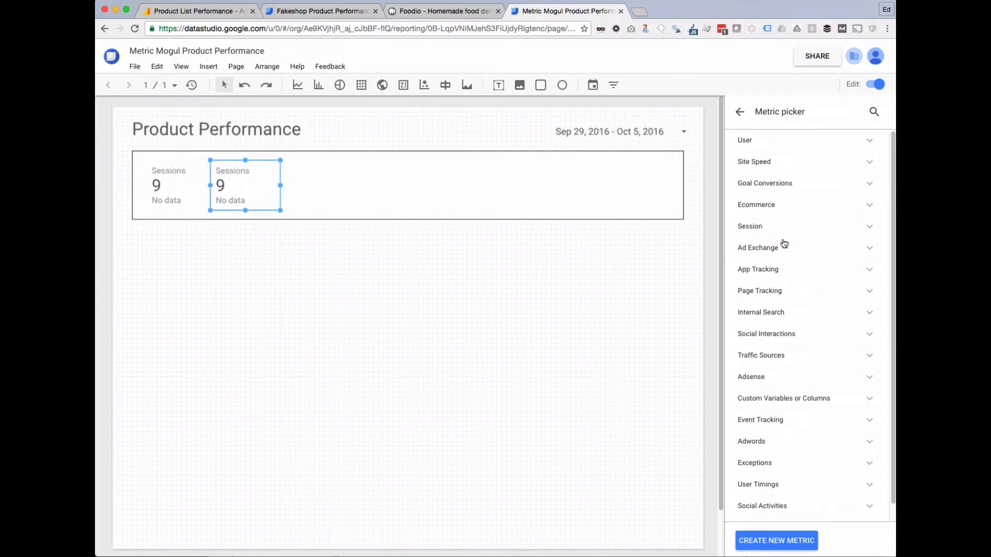
click(874, 113)
text(detail)
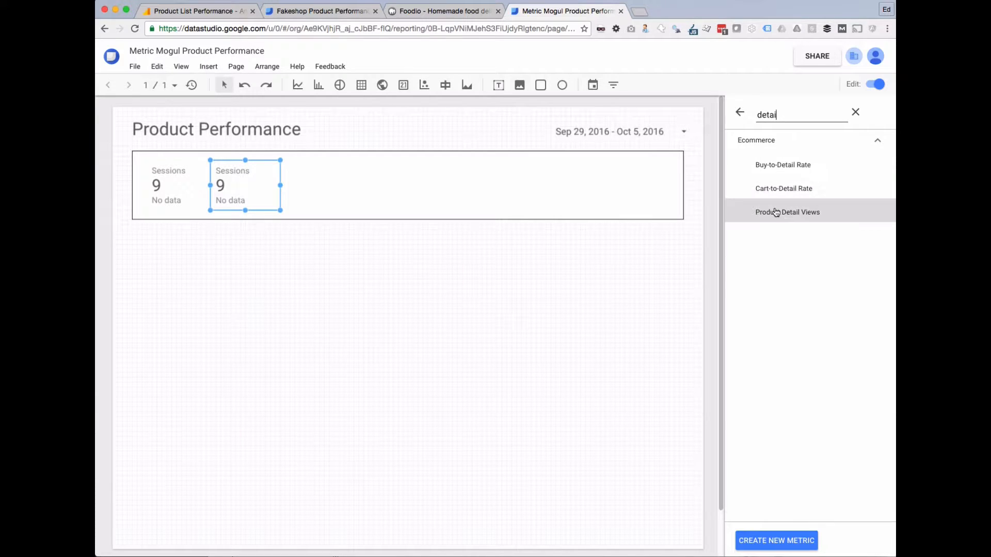
click(774, 212)
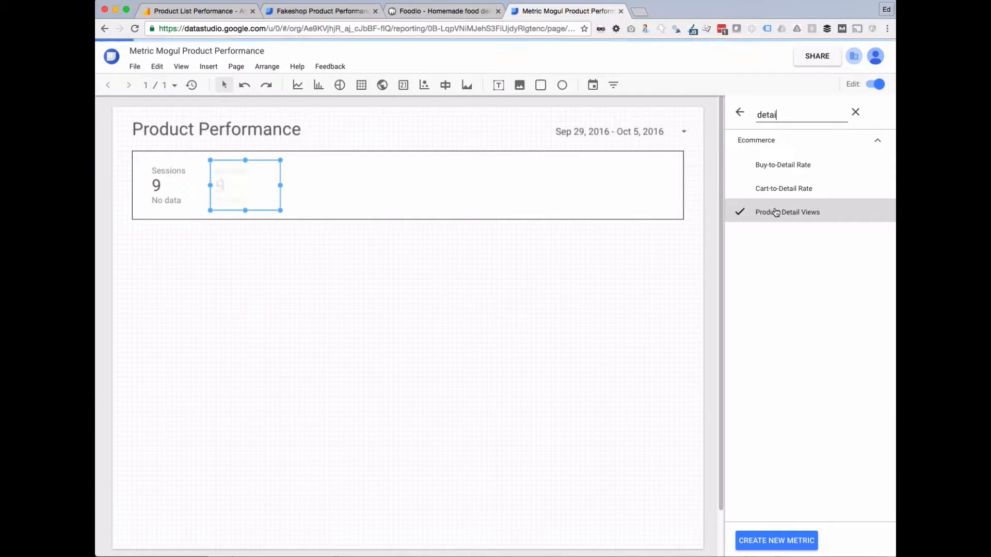
click(363, 330)
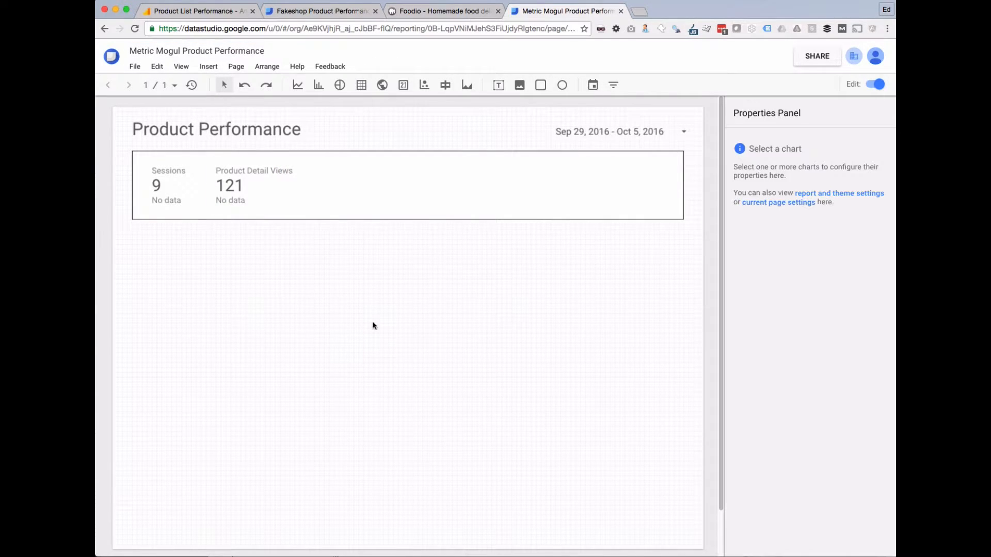
Paste a copy of the Product Detail Views scorecard and place it beside the original.
click(238, 186)
key(super+v)
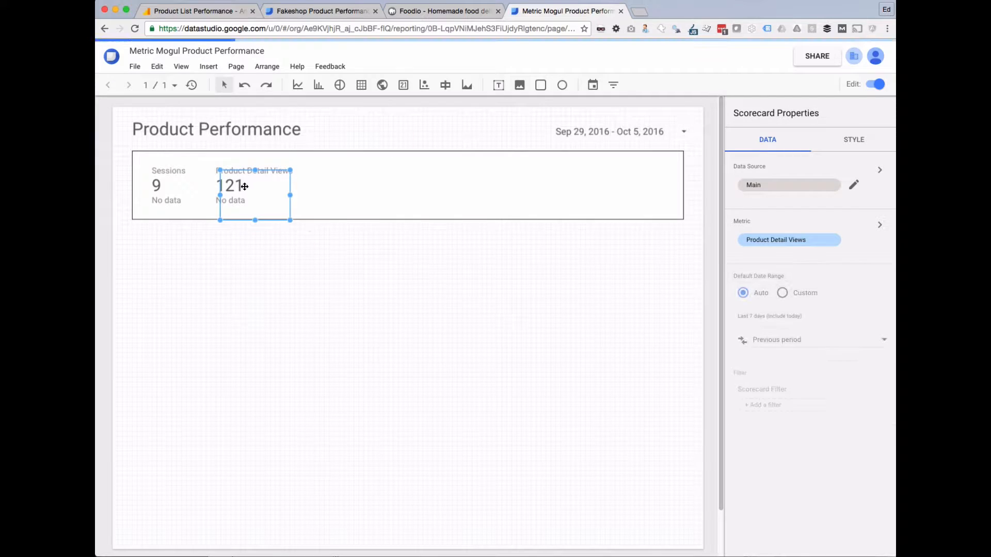
drag(268, 193, 356, 183)
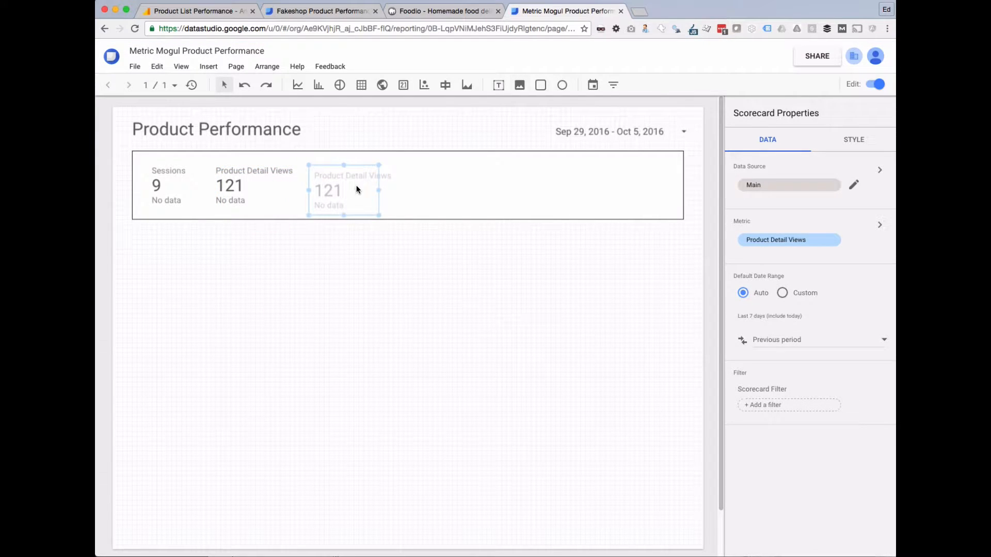
Switch the new scorecard's metric to Cart-to-Detail Rate.
click(317, 11)
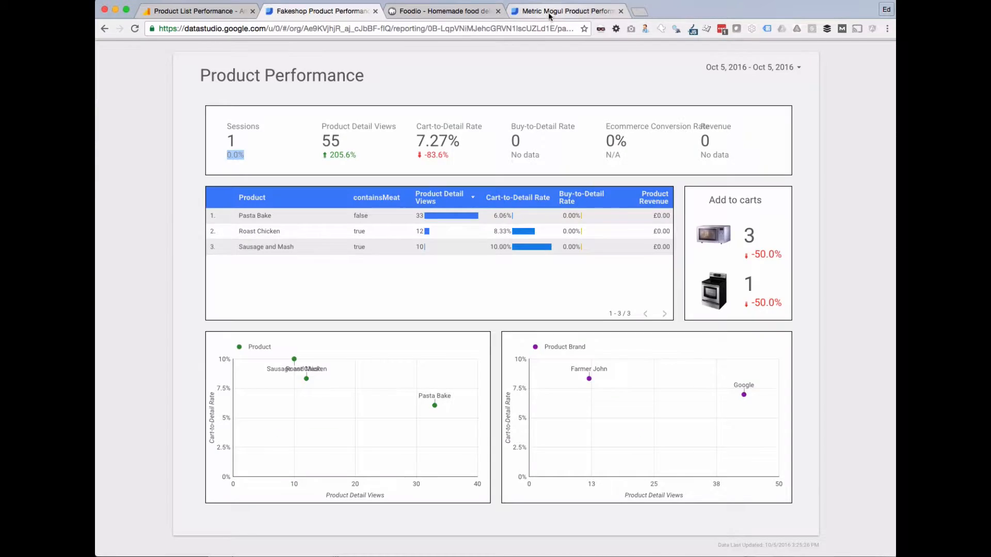
click(548, 10)
click(787, 240)
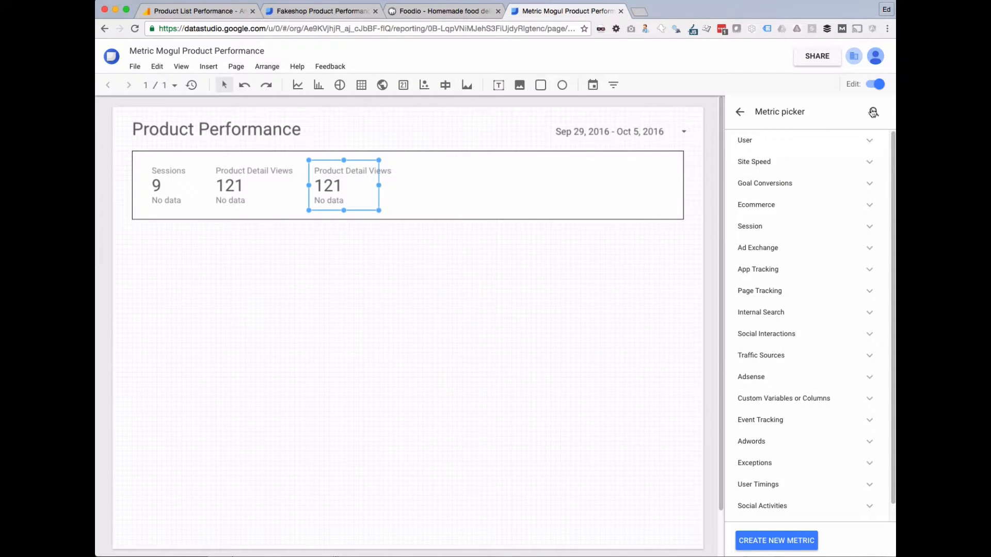
click(873, 112)
text(cart)
click(800, 164)
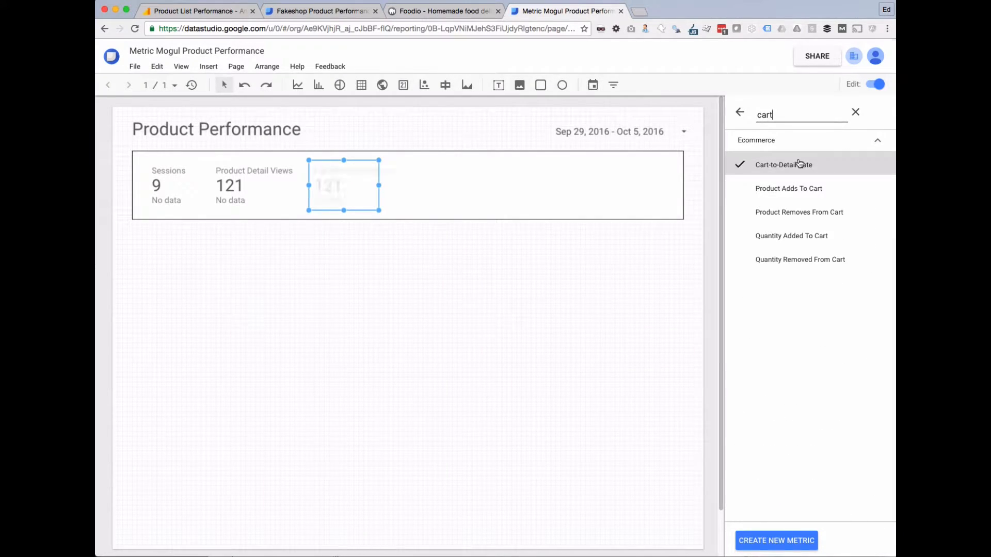
click(438, 333)
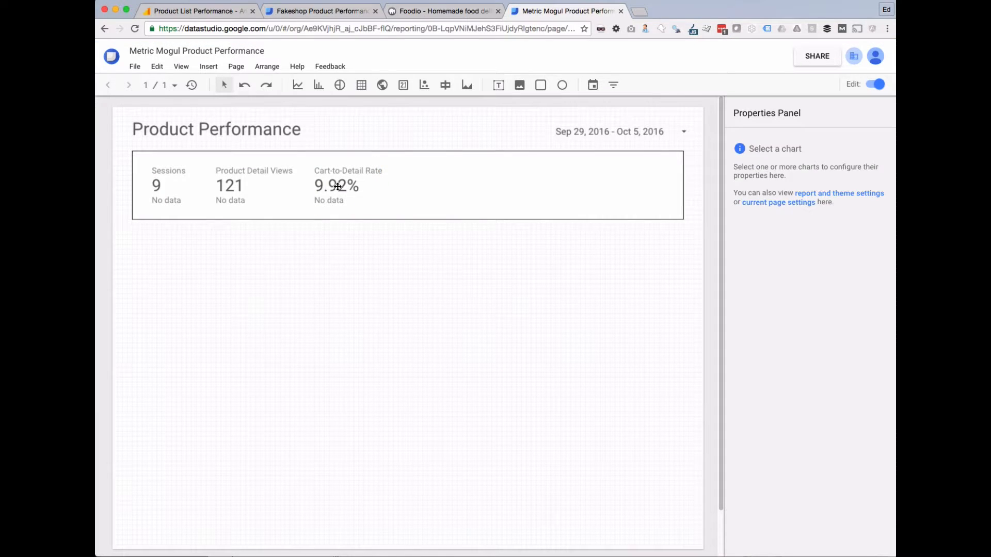
Copy the Cart-to-Detail Rate scorecard to its right and change the copy to Buy-to-Detail Rate.
click(337, 187)
drag(345, 179, 441, 189)
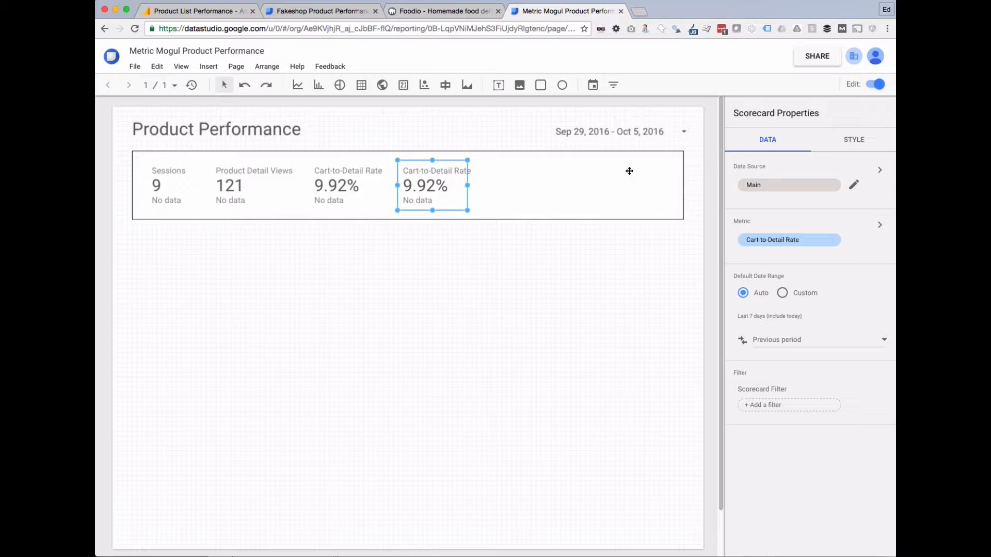
click(785, 241)
click(874, 112)
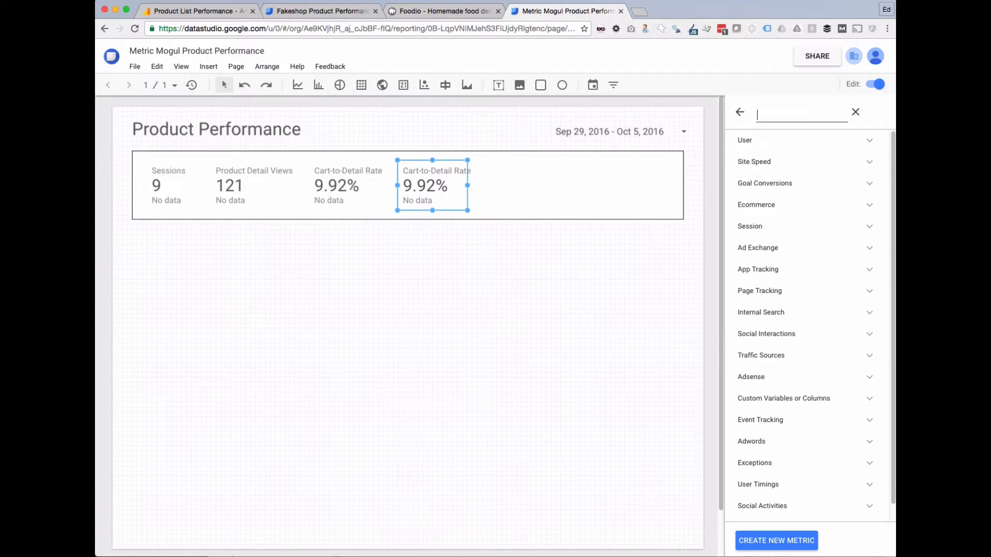
text(bu)
click(804, 165)
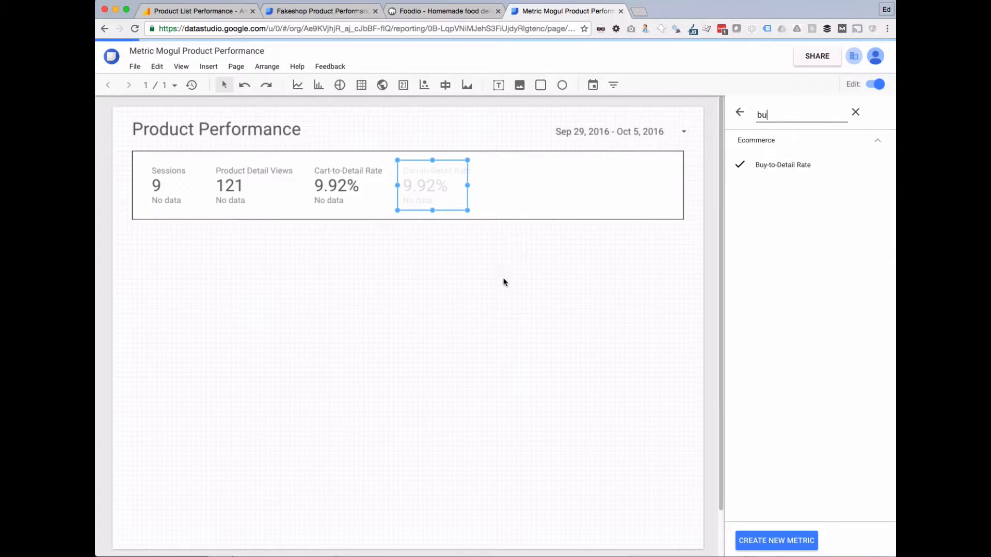
click(488, 300)
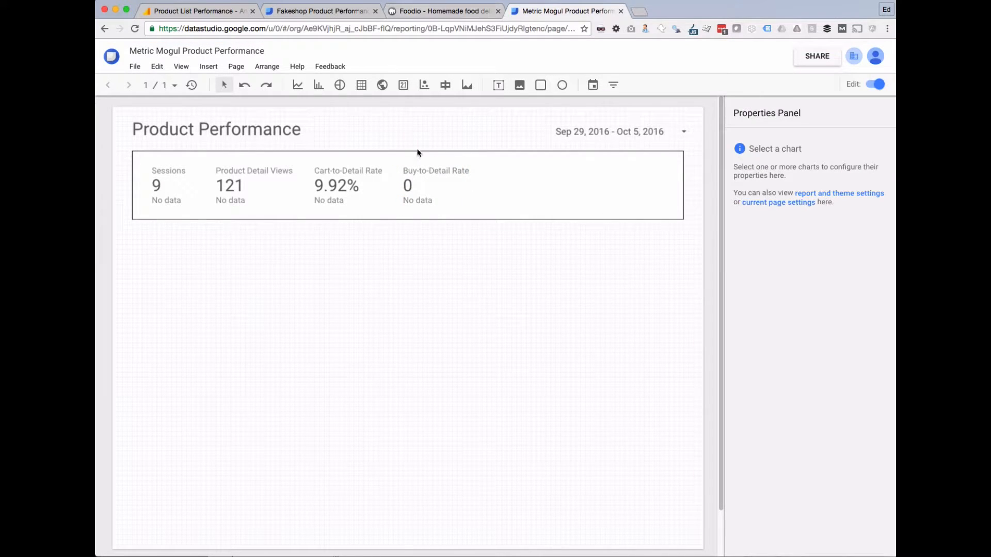
Drag another copy of the Buy-to-Detail Rate scorecard to its right and show its data settings.
click(302, 12)
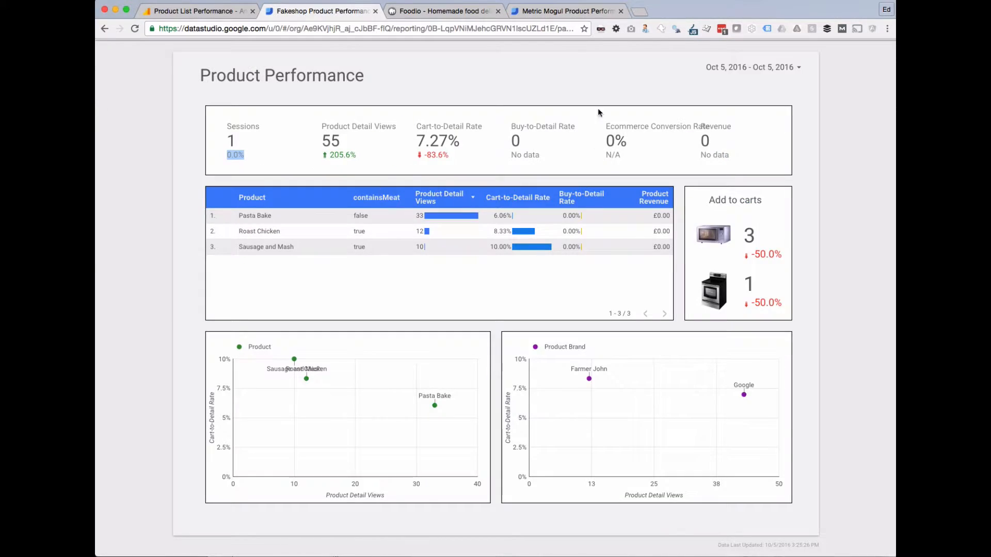
click(559, 11)
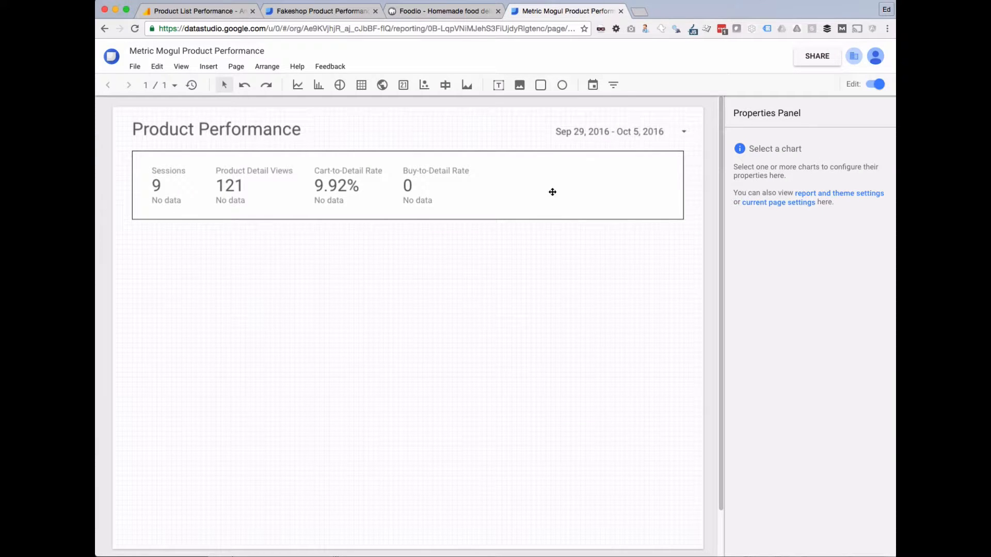
click(426, 185)
click(453, 187)
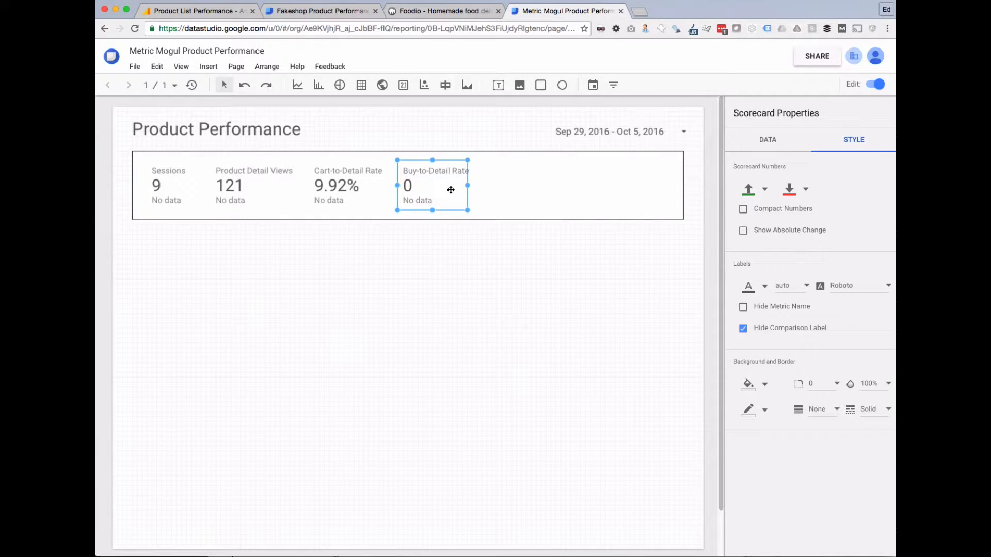
drag(453, 188, 530, 183)
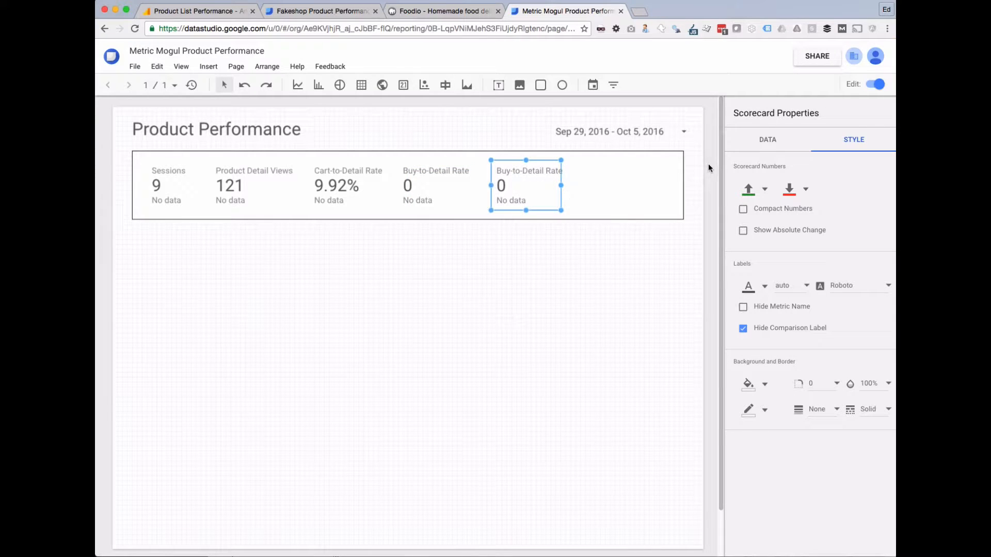
click(768, 140)
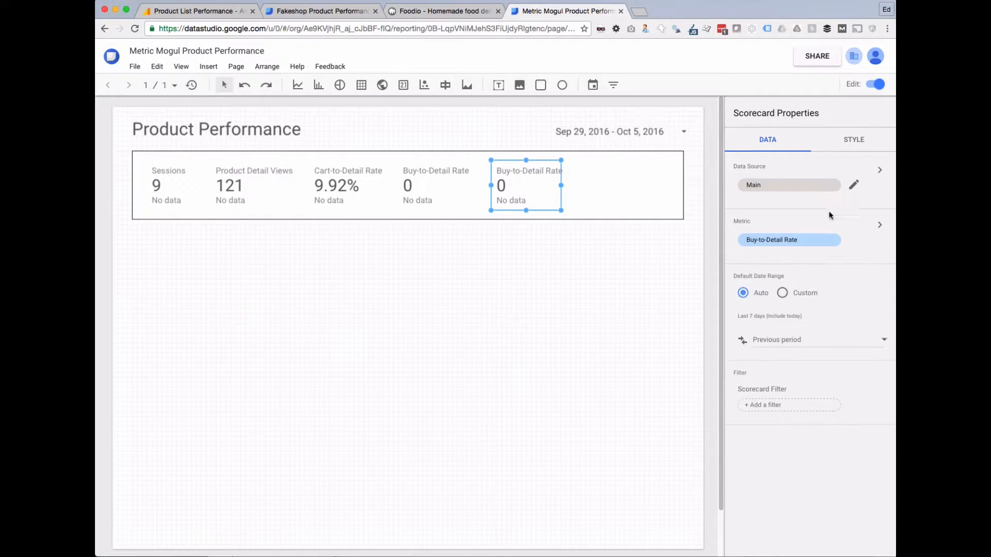
Search 'ecommer' and switch the copied scorecard to Ecommerce Conversion Rate, showing 0.00%.
click(815, 240)
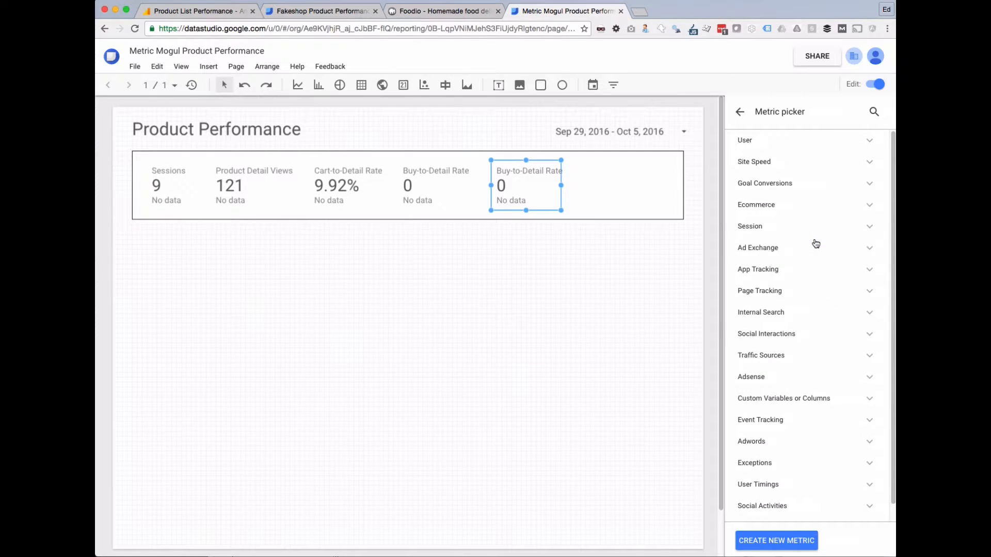
click(873, 112)
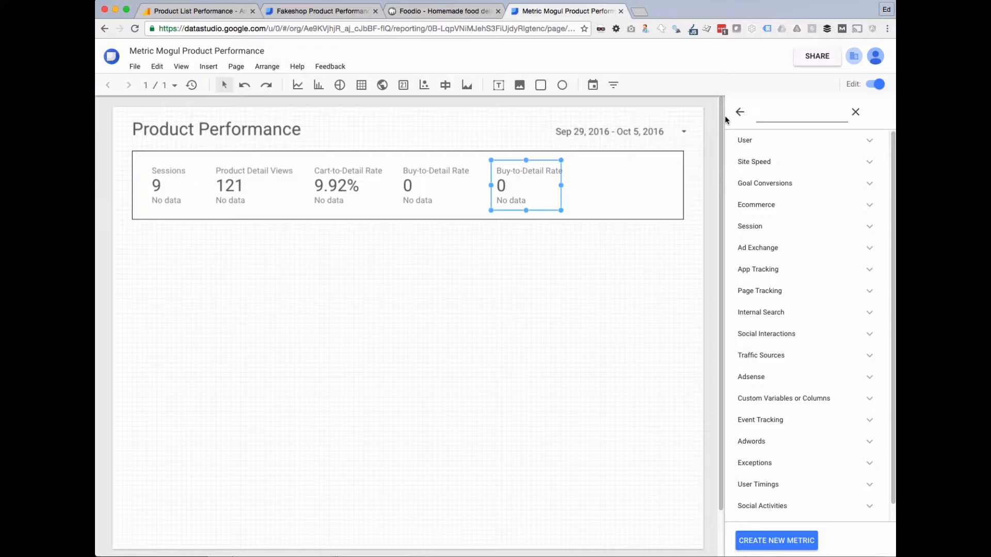
click(330, 10)
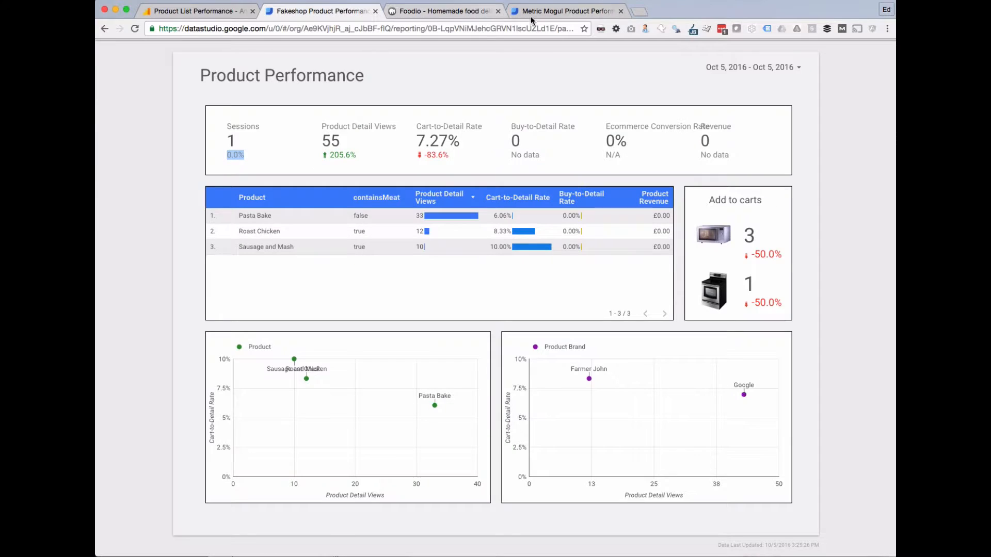
click(566, 11)
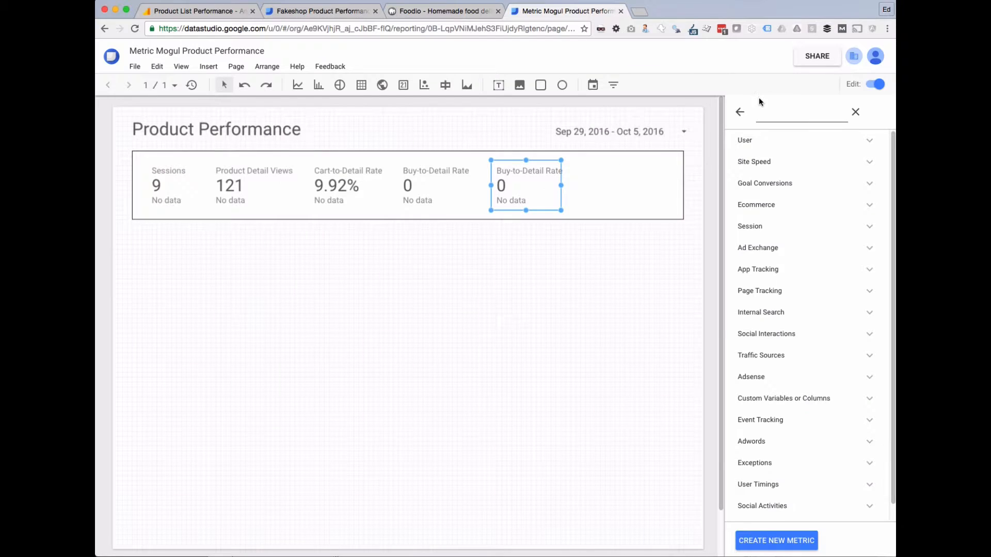
text(ecommerce)
click(781, 166)
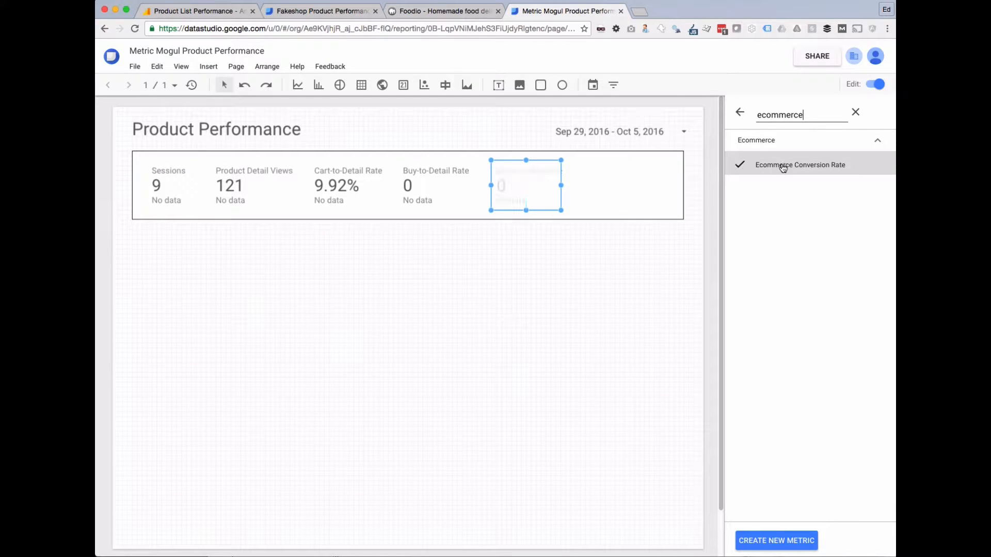
click(583, 364)
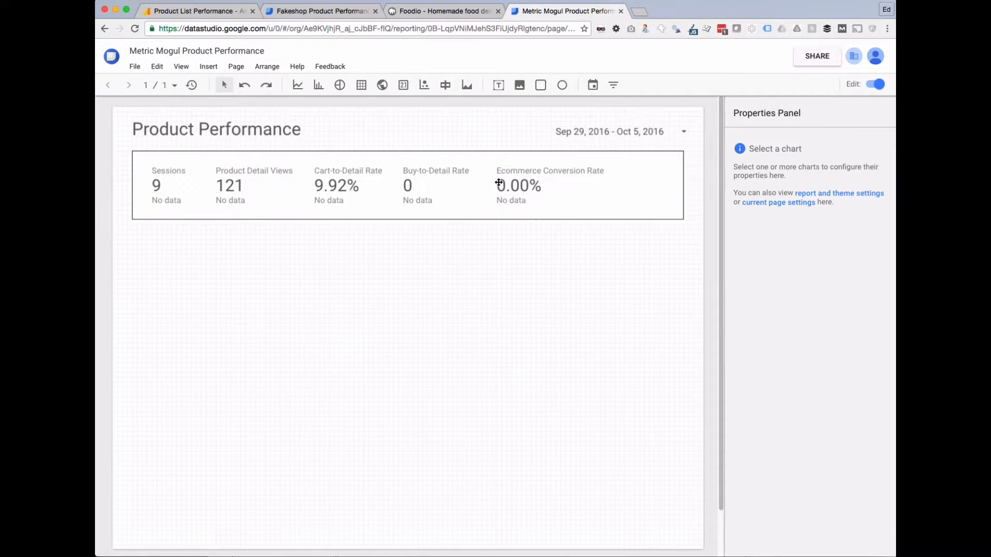
click(509, 183)
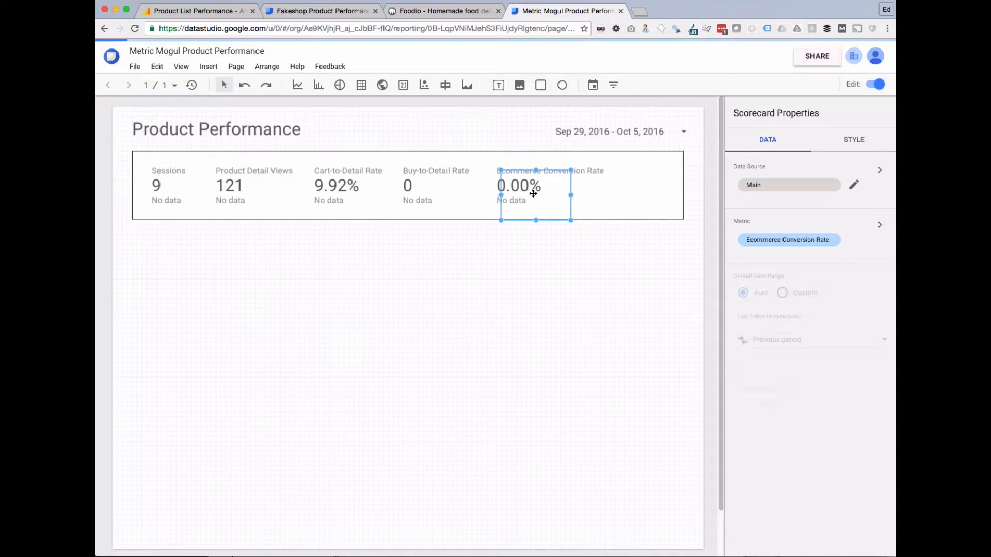
Copy the Ecommerce Conversion Rate scorecard to the row's end and change it to Revenue.
drag(548, 199, 659, 188)
click(317, 13)
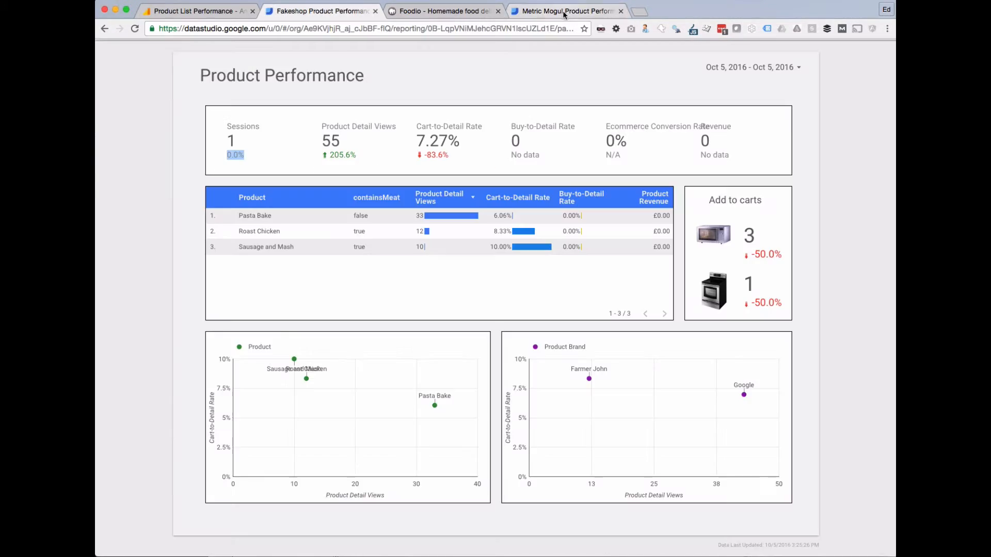
click(566, 11)
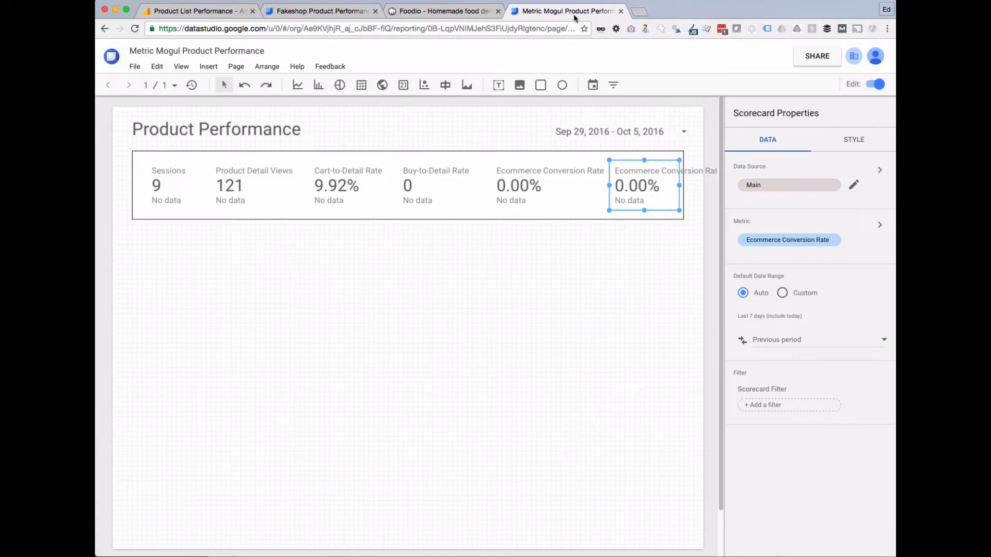
click(776, 241)
click(873, 111)
text(reve)
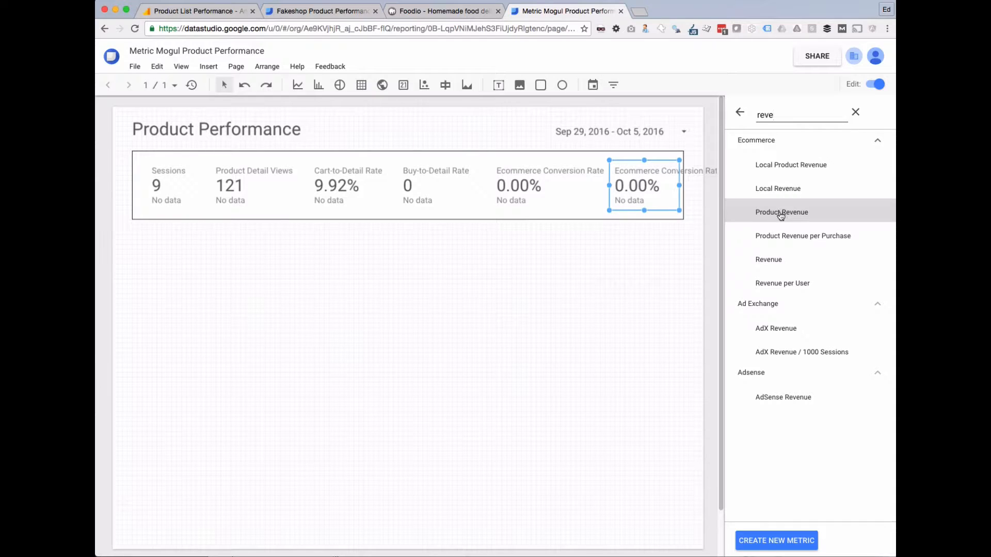
click(773, 260)
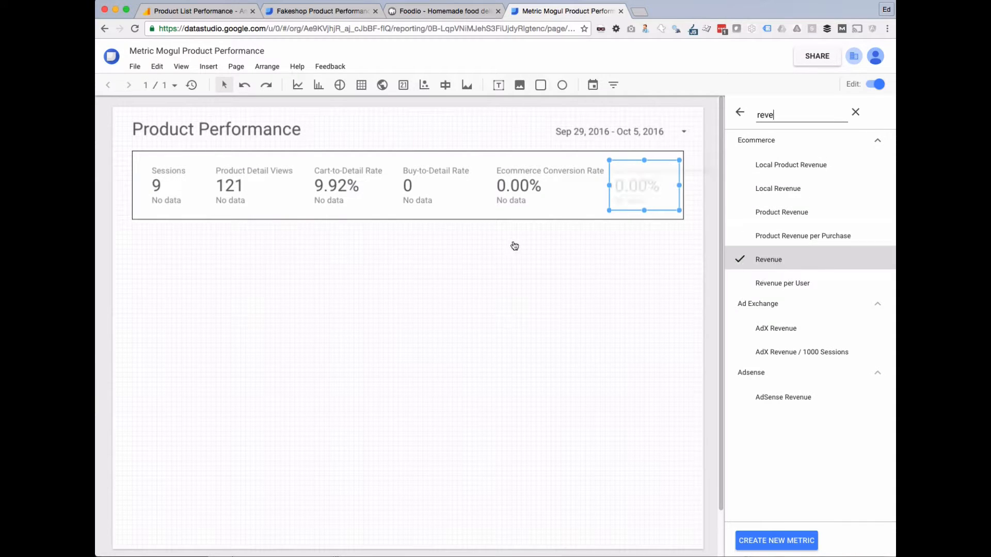
click(638, 272)
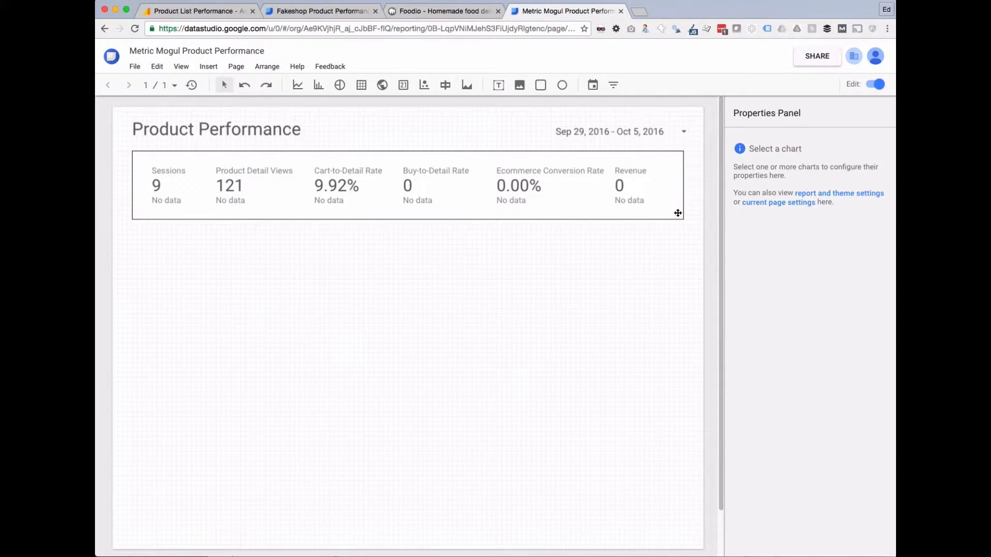
Shift the Sessions scorecard slightly to the left.
click(164, 186)
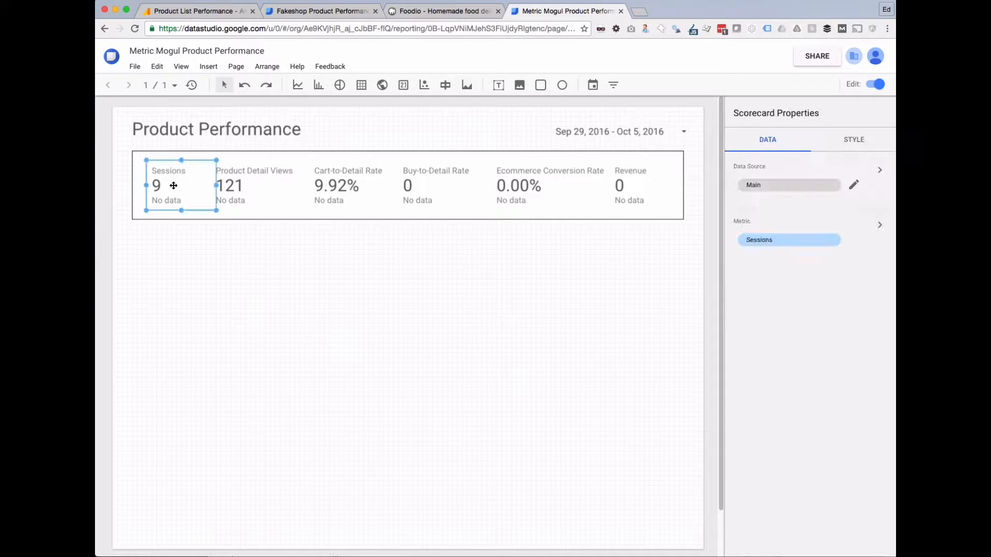
click(626, 186)
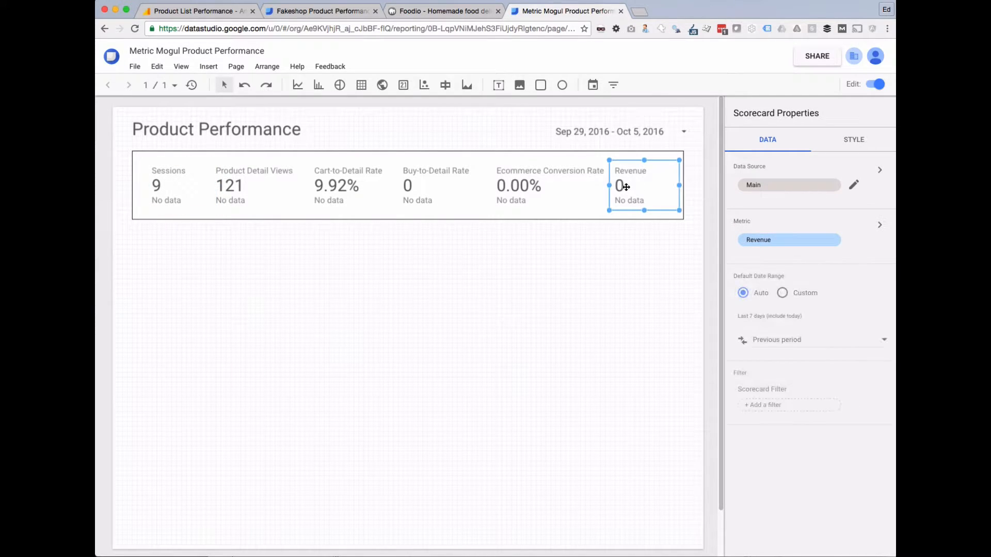
click(173, 188)
drag(174, 187, 157, 184)
Select all six scorecards and space them evenly across the row.
shift+click(256, 185)
shift+click(351, 185)
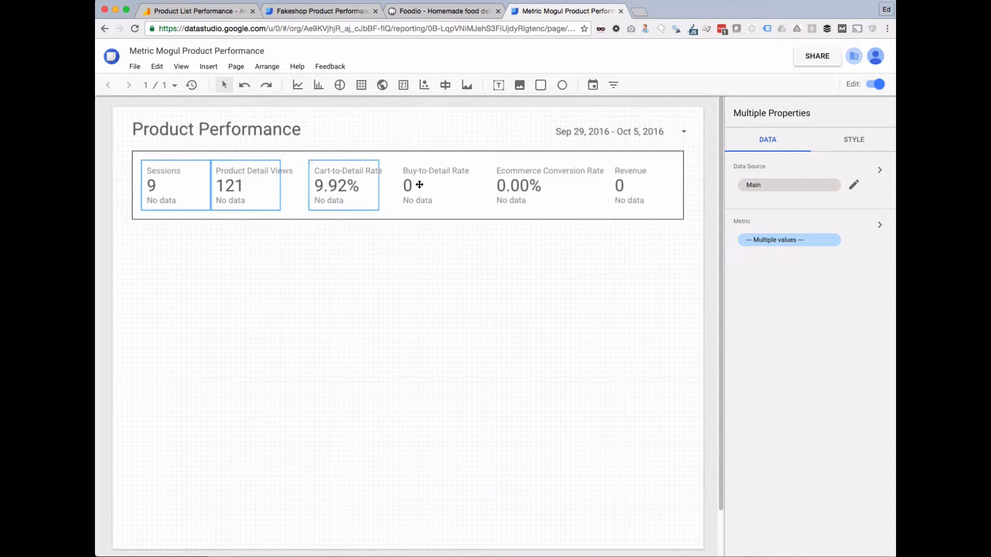
shift+click(428, 186)
shift+click(531, 186)
shift+click(637, 181)
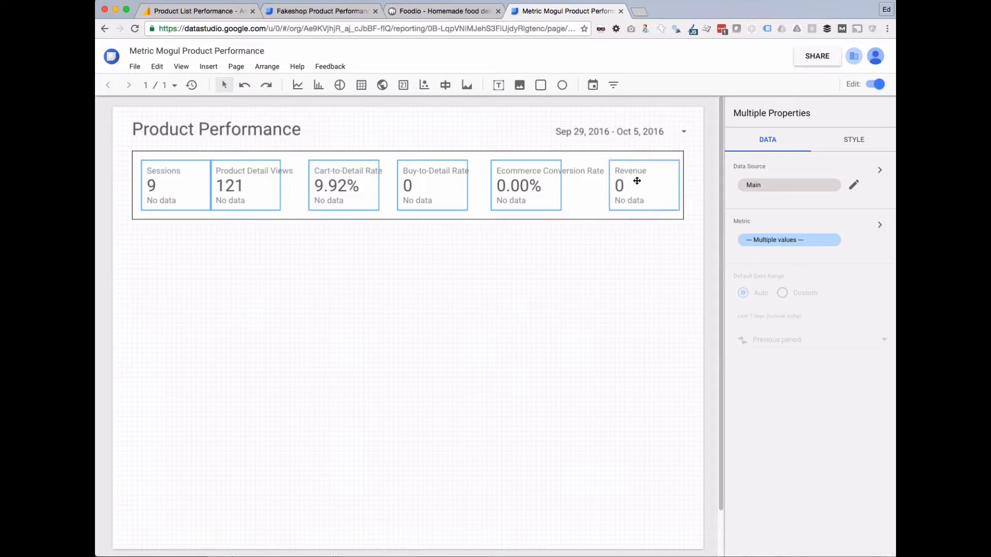
right_click(634, 179)
mouse_move(680, 403)
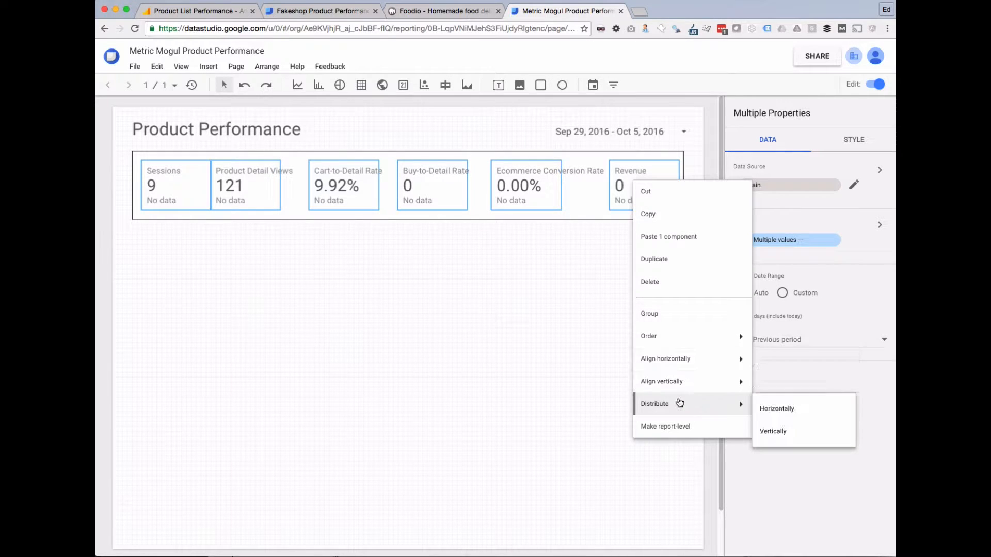
click(784, 410)
click(498, 342)
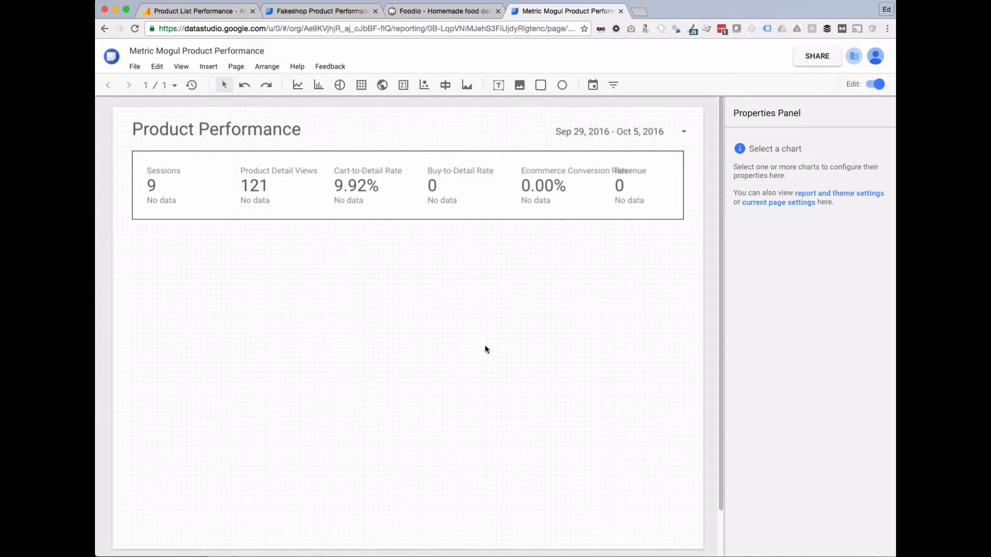
Toggle Hide Metric Name on and back off for the Ecommerce Conversion Rate scorecard.
click(544, 186)
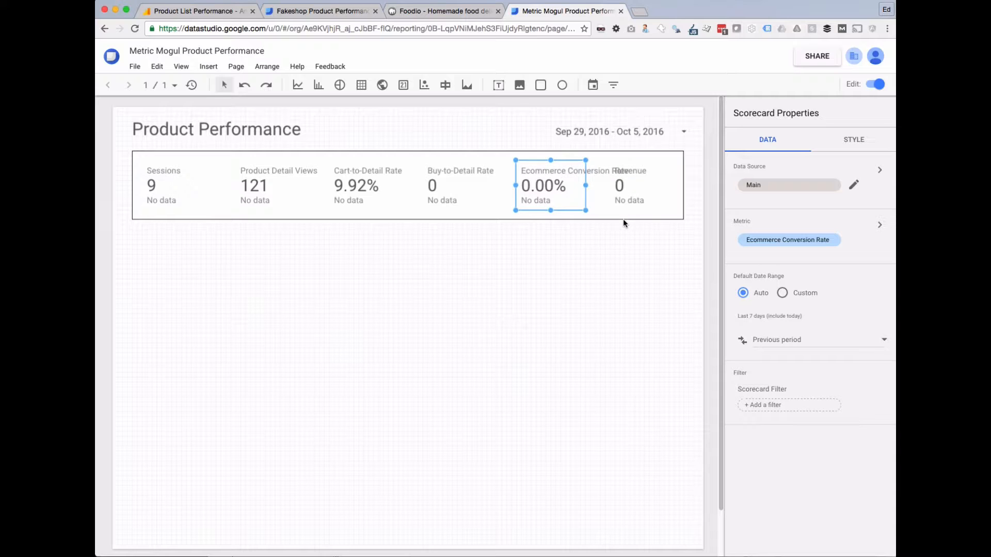
click(846, 140)
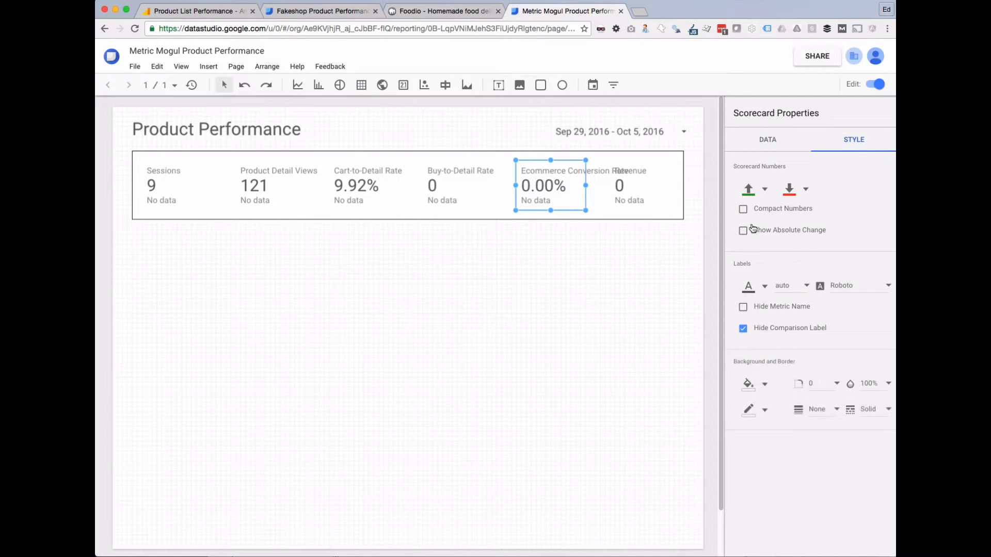
click(742, 307)
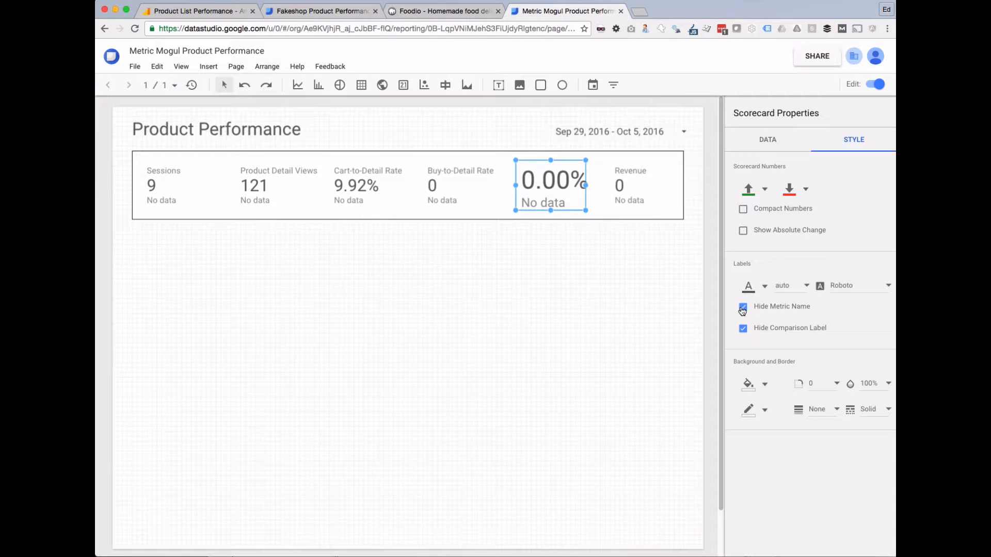
click(742, 309)
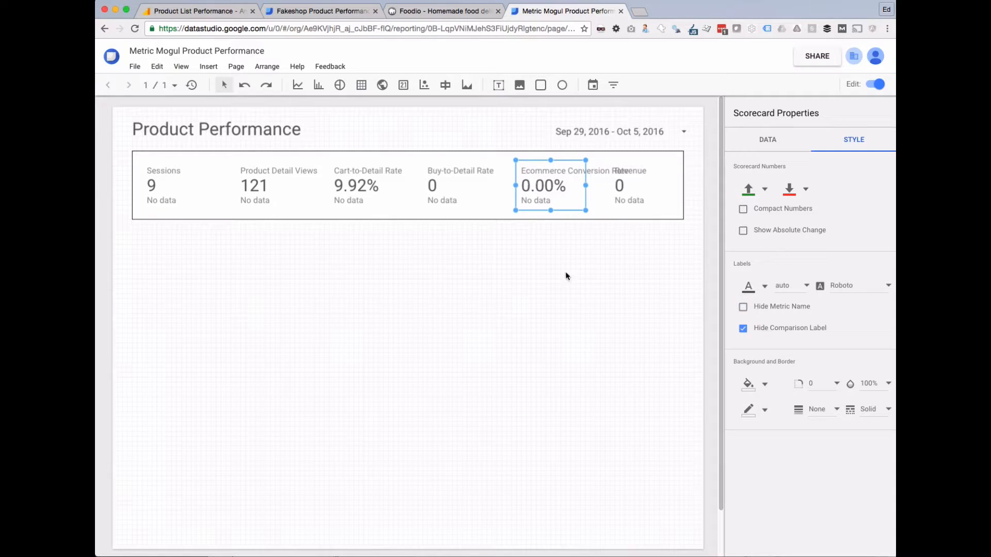
click(543, 276)
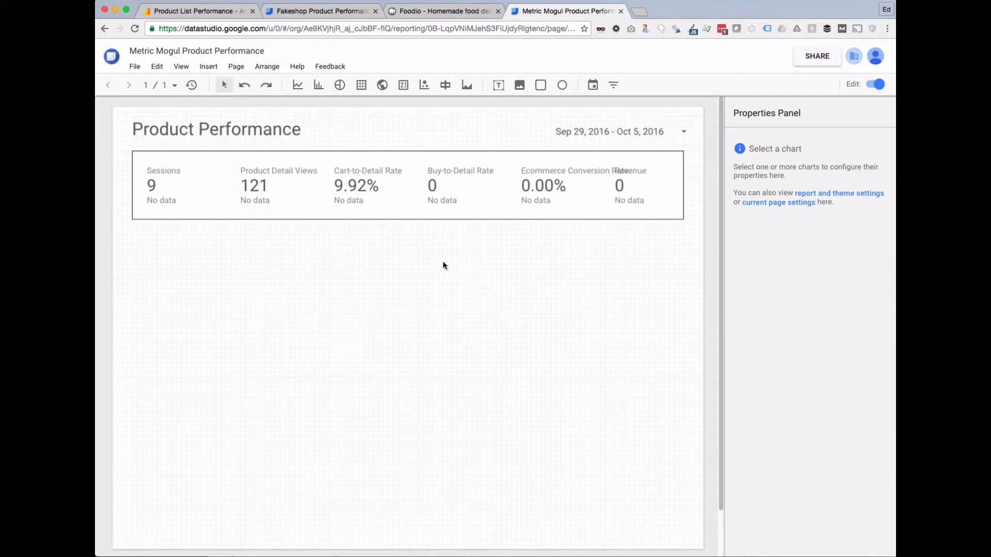
Bring up the Fakeshop Product Performance report for comparison.
click(328, 11)
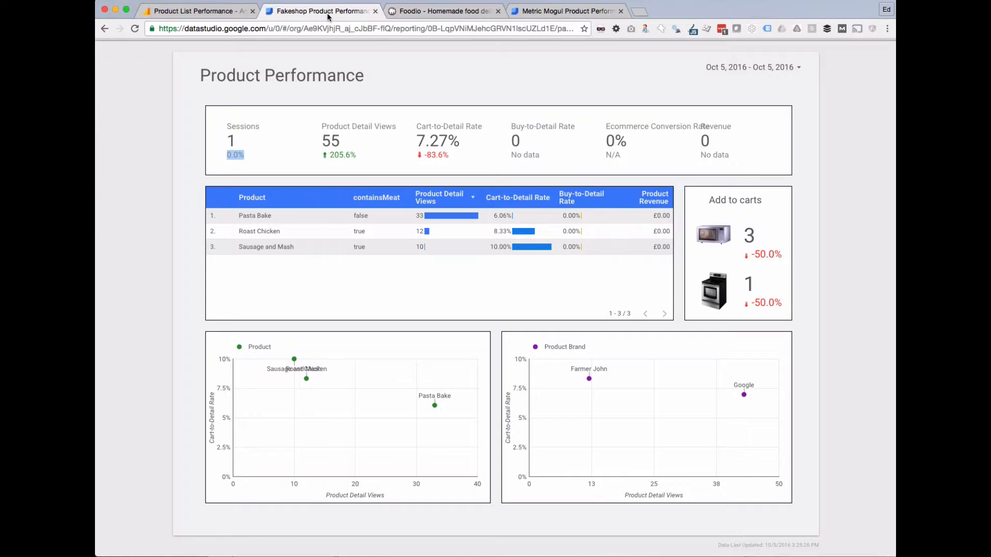
click(521, 11)
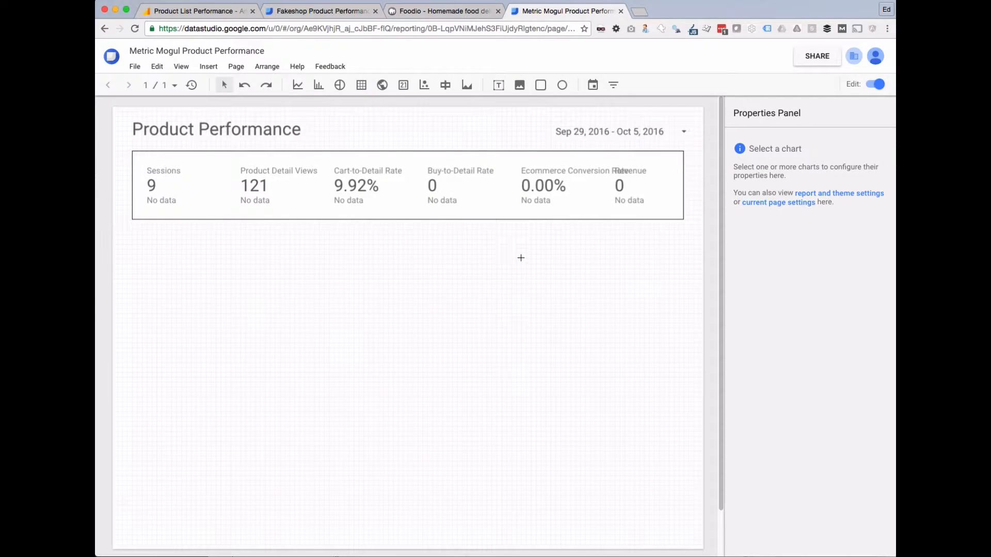
click(320, 11)
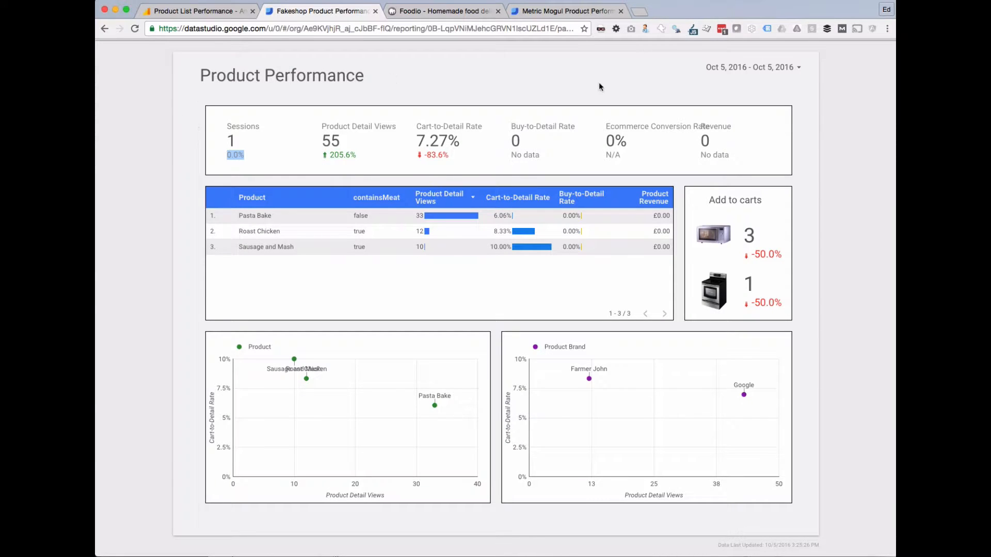
Try yellow and light cyan as the Metric Mogul page background, settling on near-white.
click(565, 11)
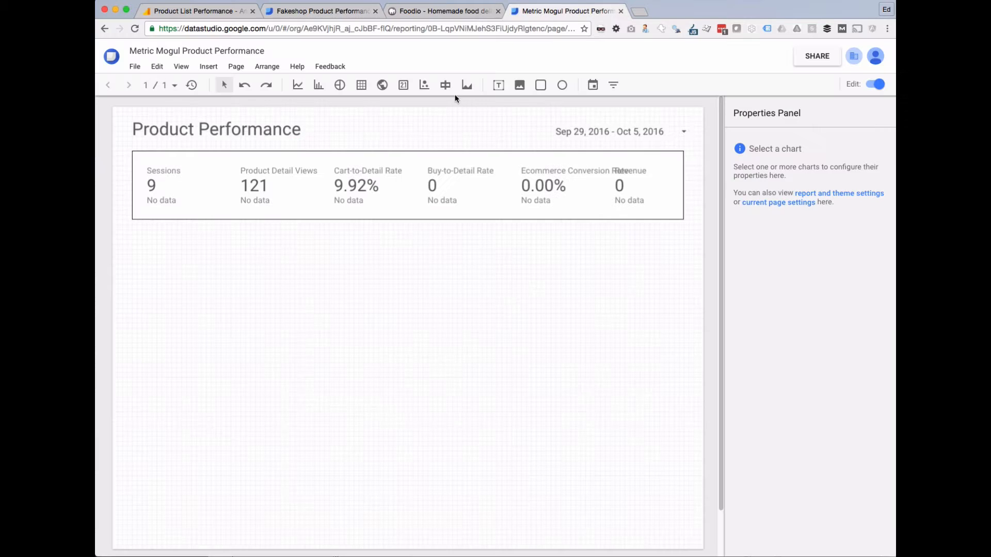
right_click(460, 122)
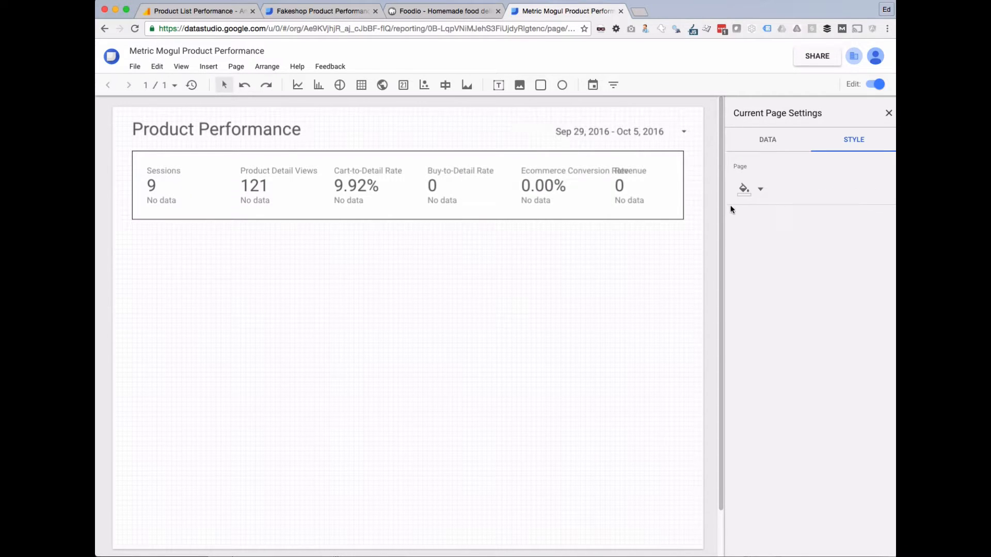
click(759, 189)
click(780, 243)
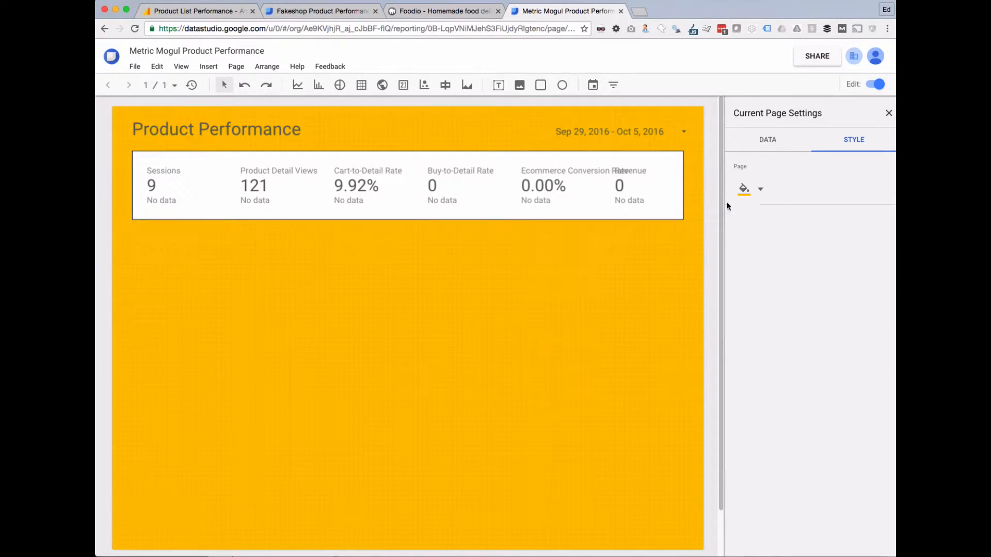
click(760, 189)
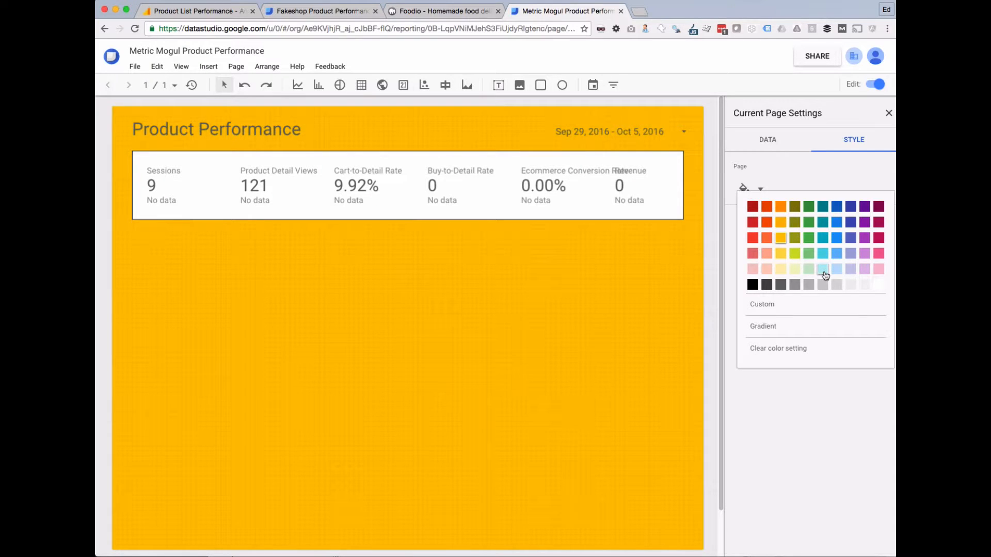
click(821, 272)
click(760, 189)
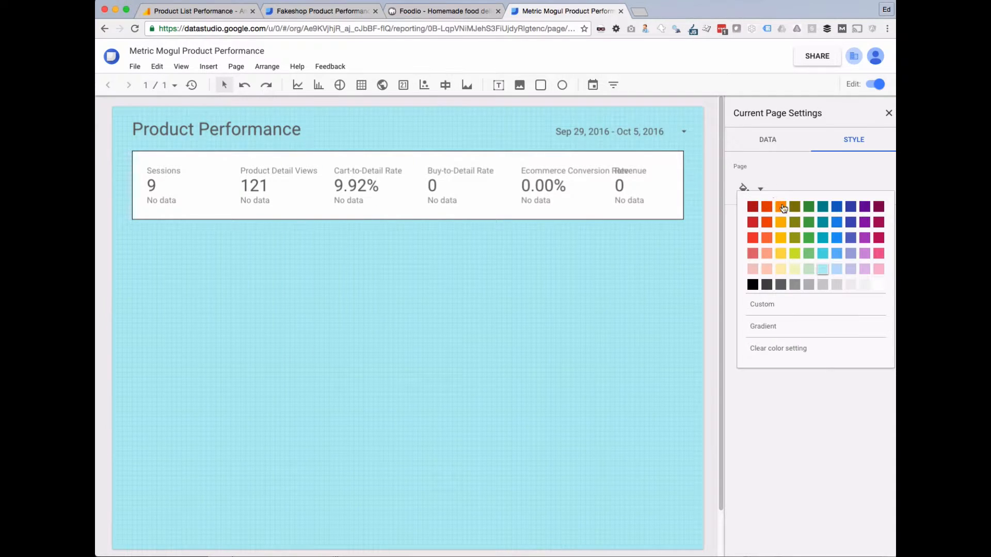
click(864, 285)
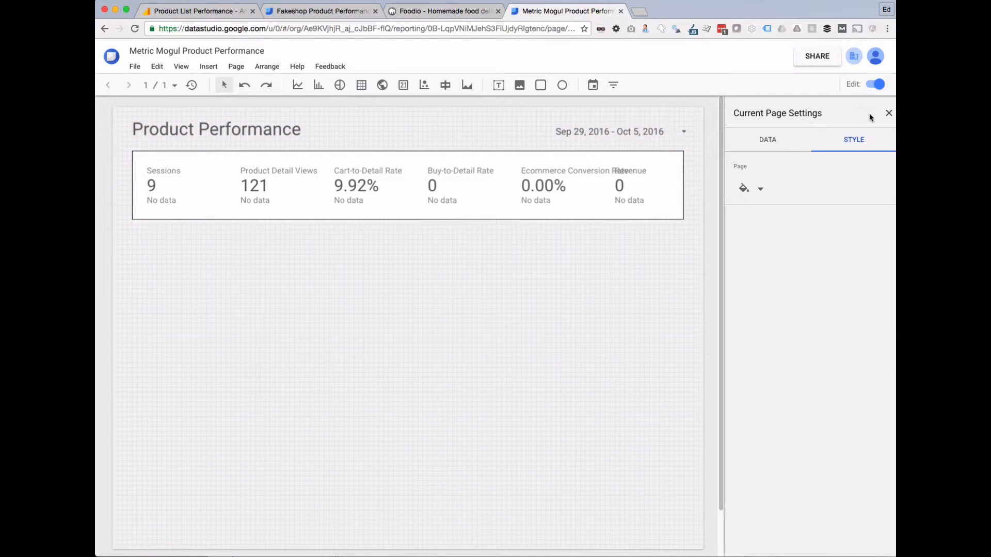
click(888, 113)
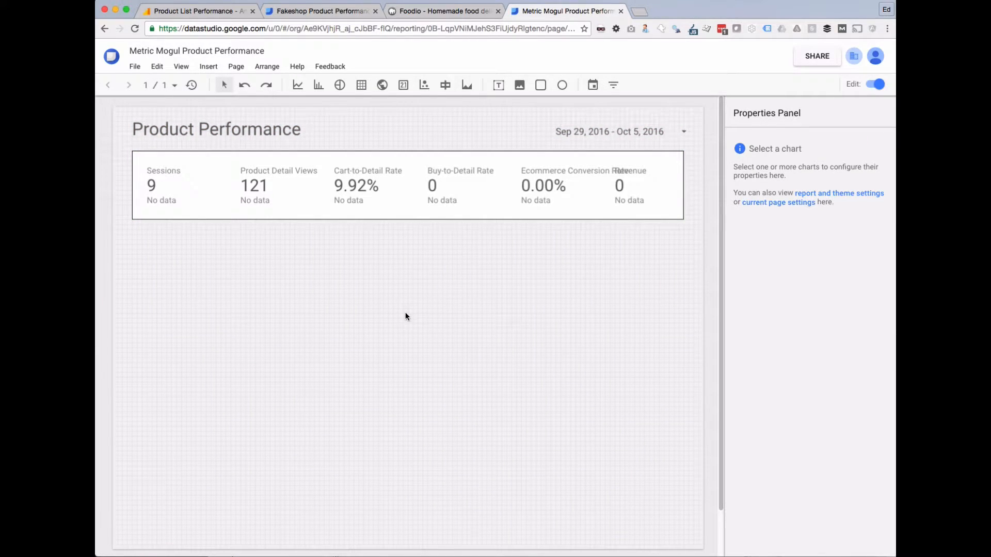
click(877, 84)
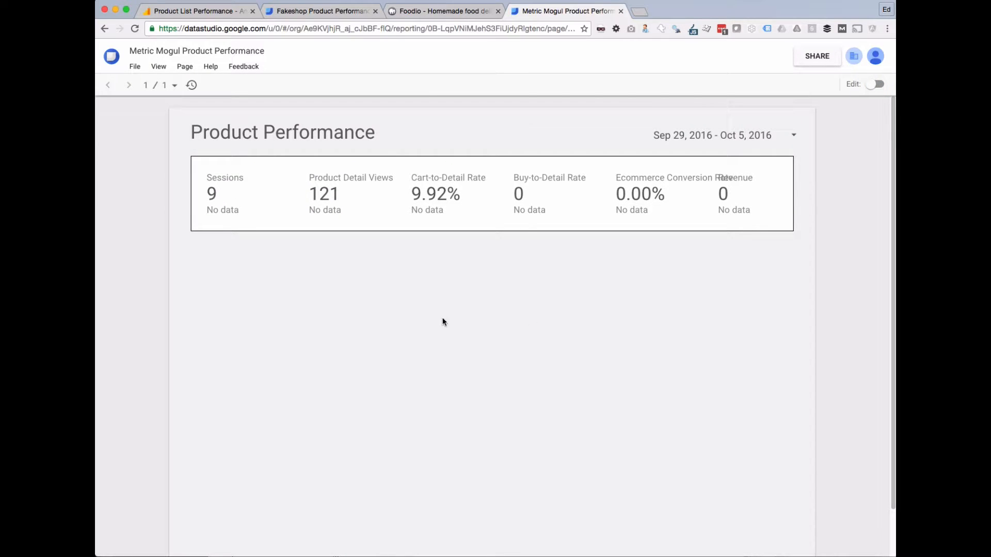
click(870, 87)
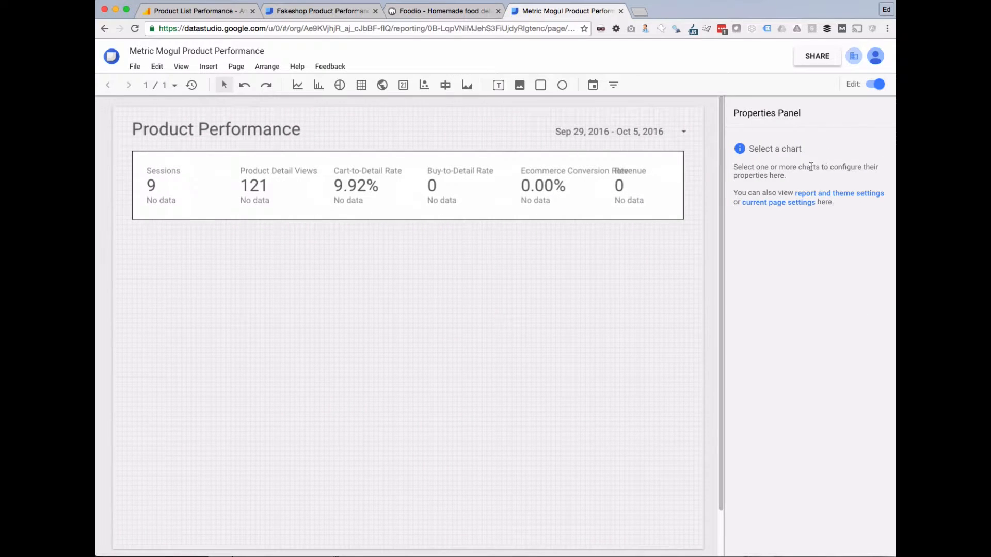
click(328, 12)
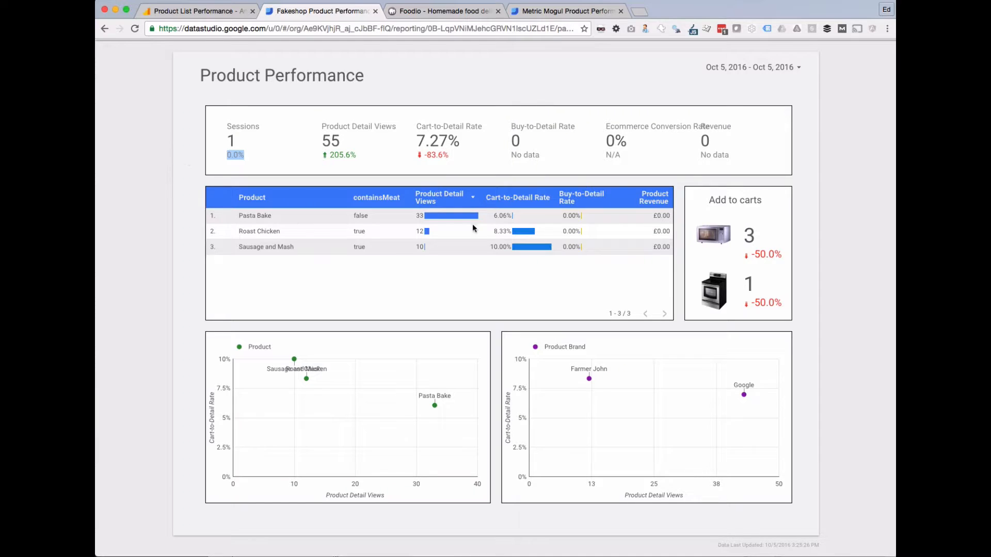
click(567, 15)
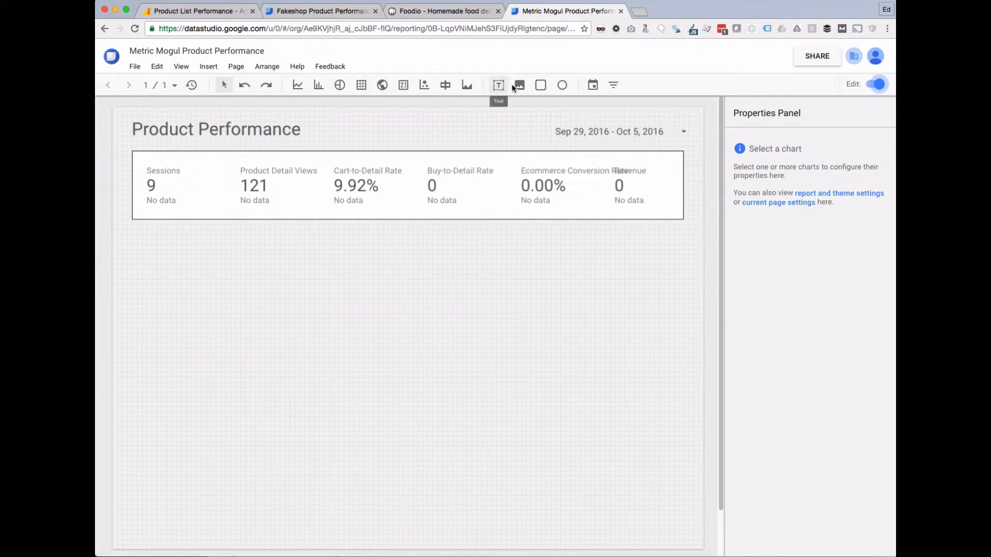
Insert a table chart below the scorecards and nudge it into place.
click(361, 87)
drag(134, 233, 471, 344)
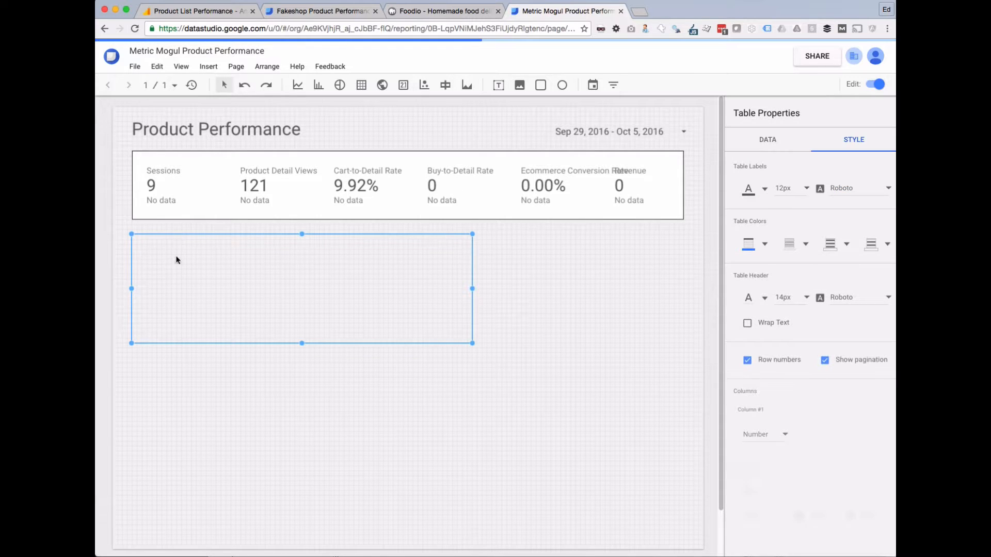
drag(178, 260, 153, 250)
click(131, 359)
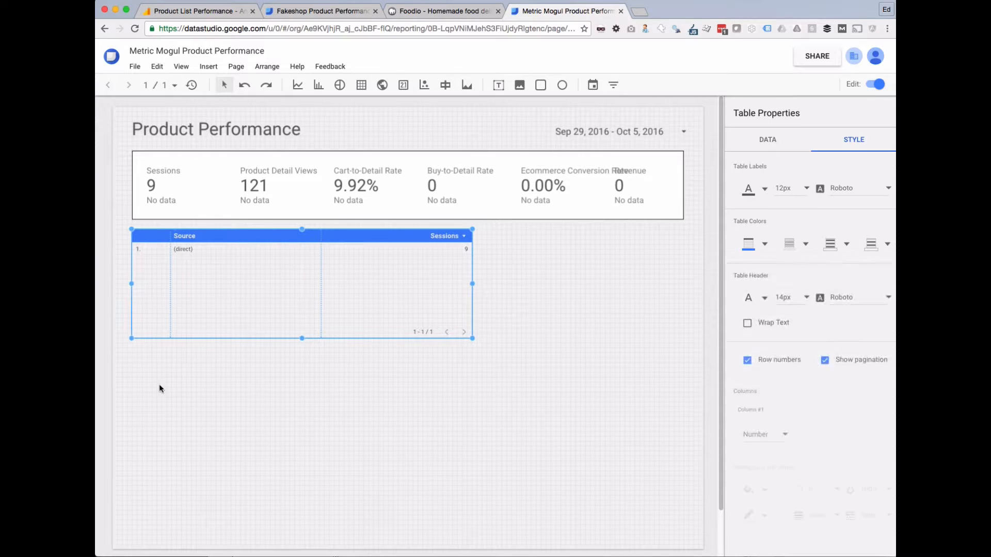
click(164, 386)
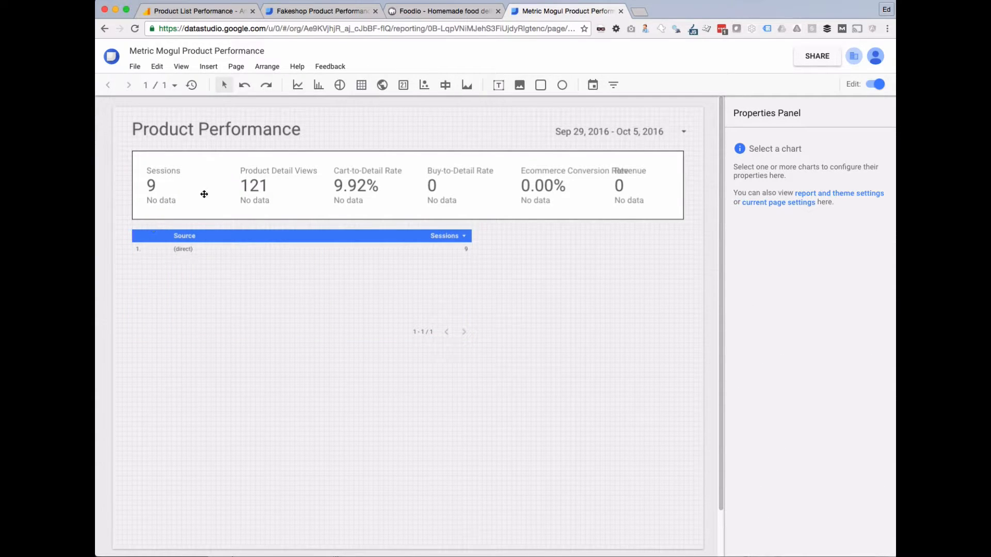
click(370, 311)
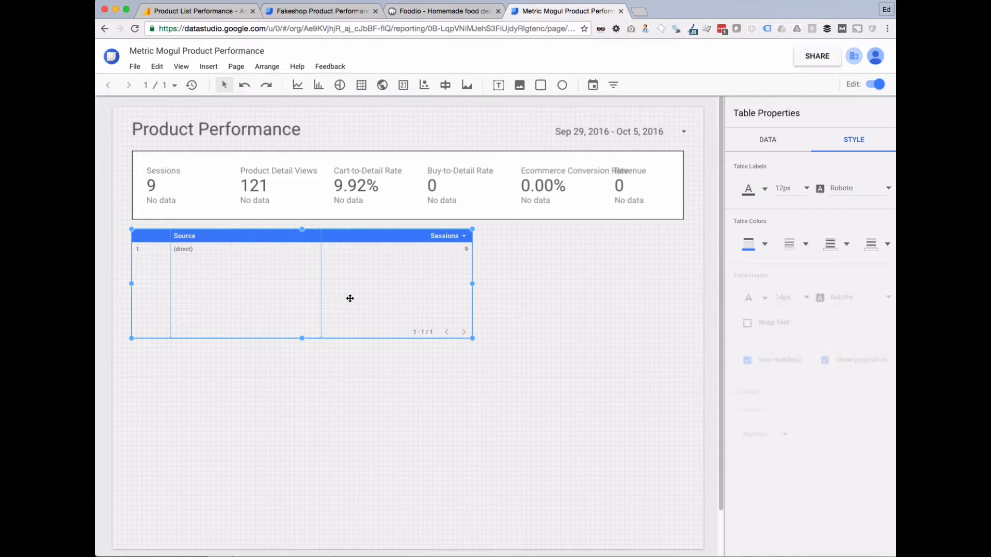
Stretch the Source/Sessions table taller and show its data settings.
click(309, 13)
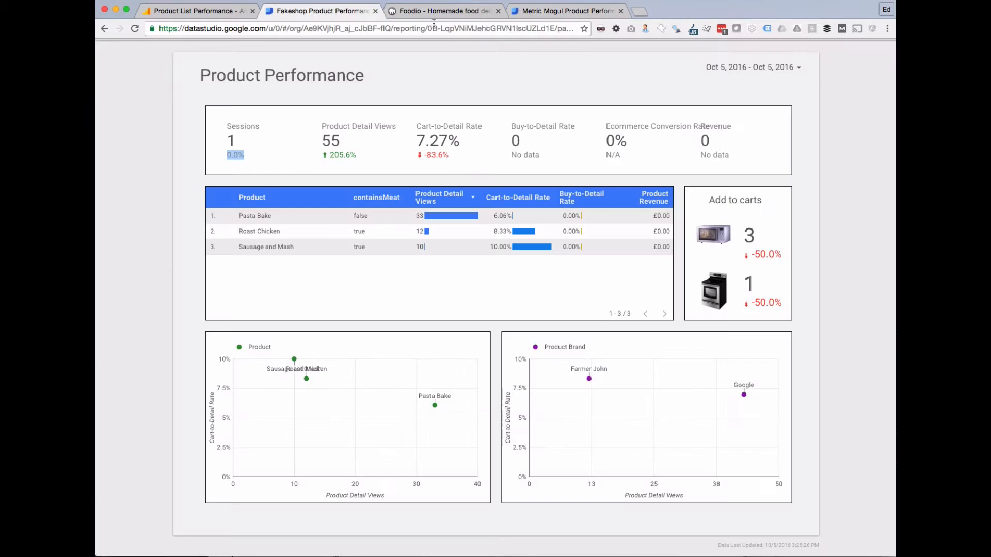
click(568, 11)
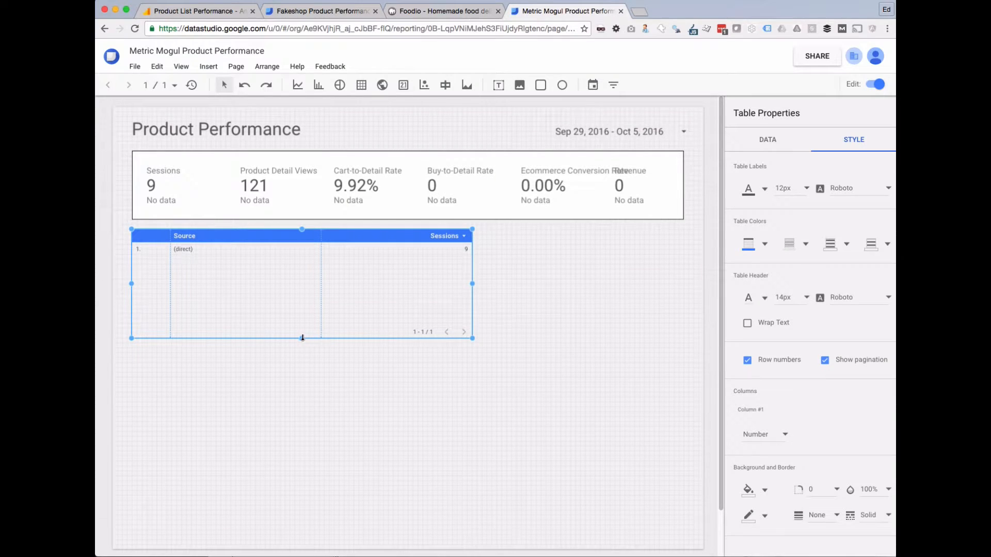
drag(302, 338, 307, 361)
click(382, 397)
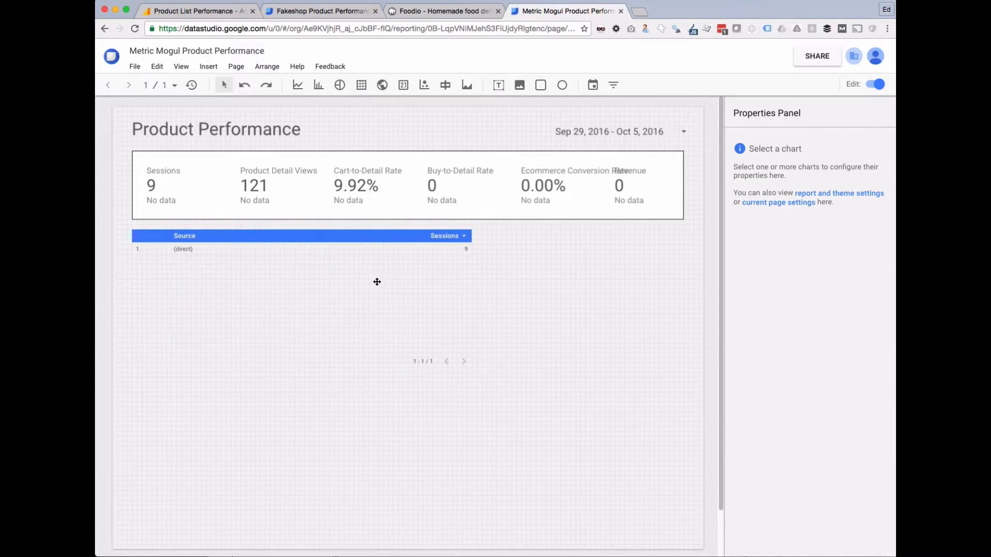
click(296, 284)
click(771, 142)
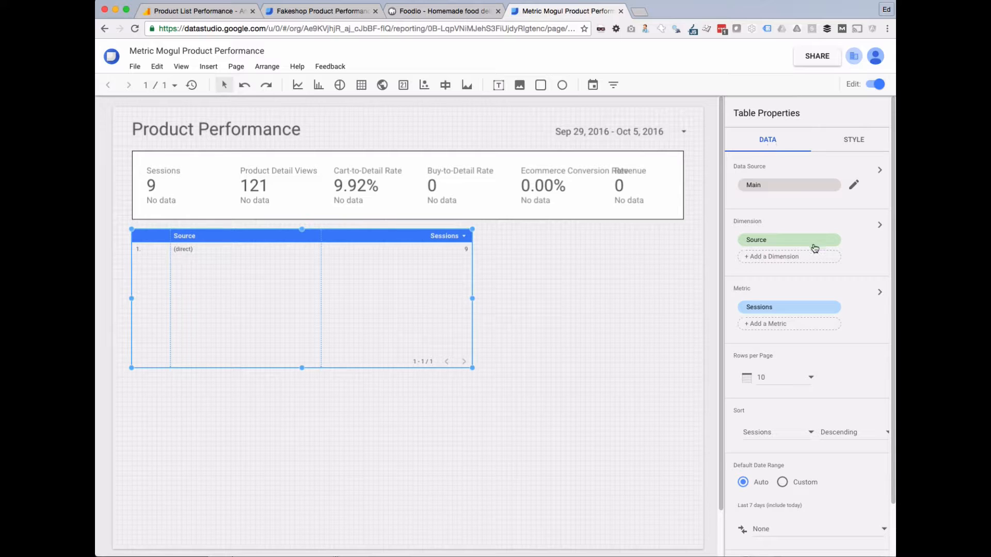
Replace the table's Source dimension with Product.
click(772, 242)
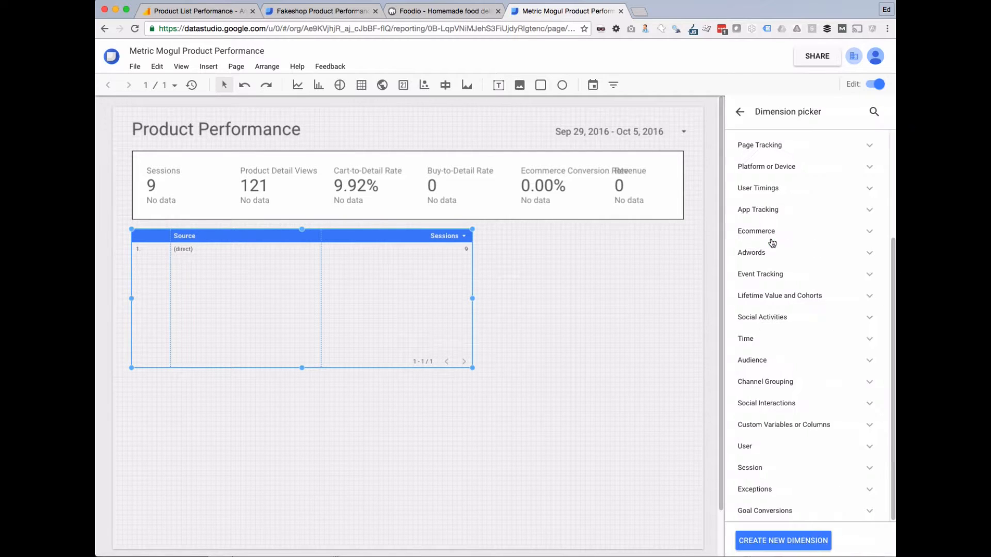
click(874, 111)
text(product)
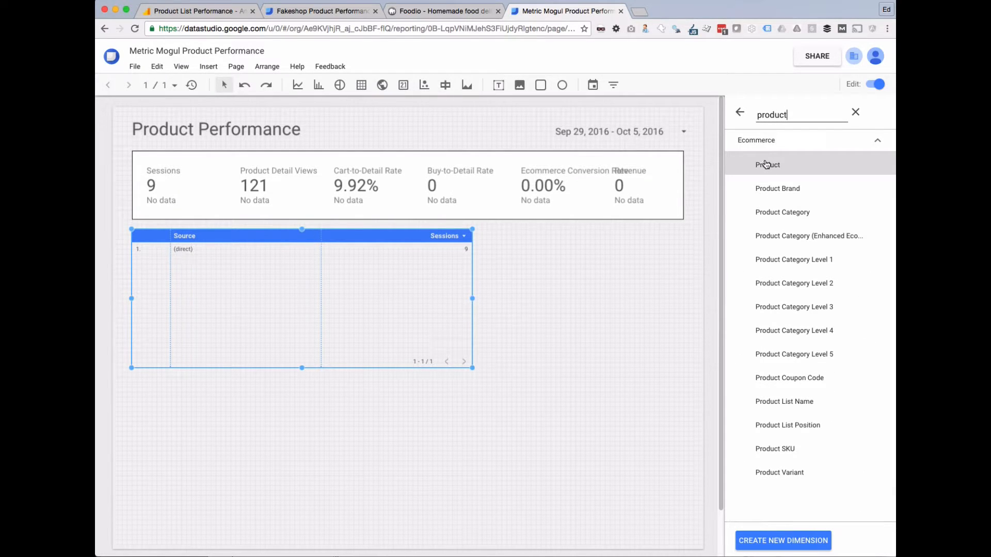
click(766, 164)
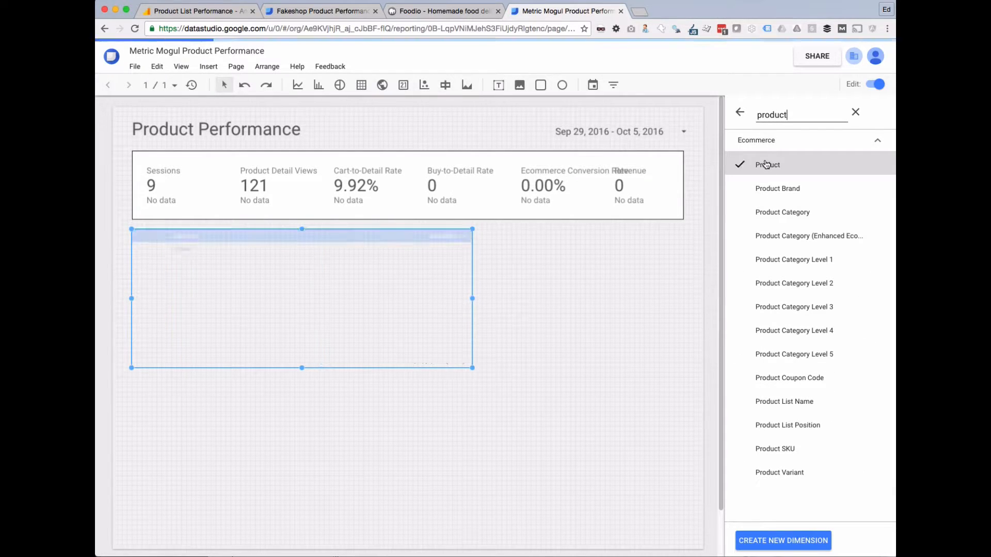
click(741, 113)
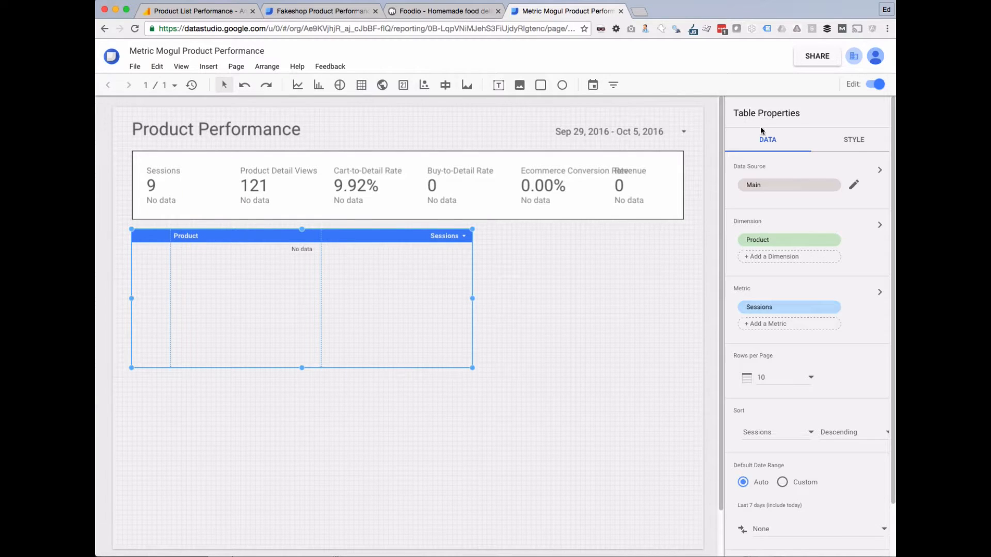
After checking the Fakeshop report, add Product Brand as the table's second dimension.
click(320, 11)
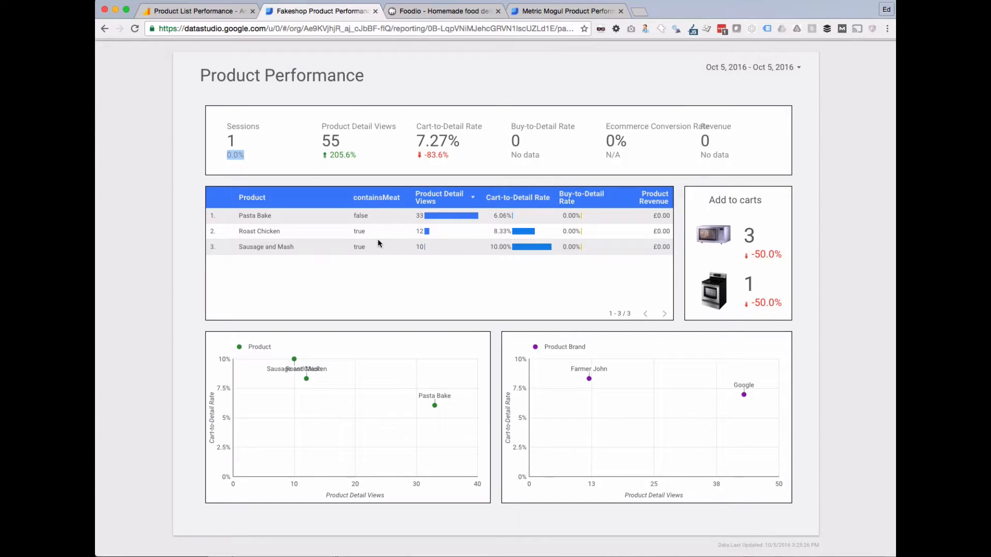
click(523, 14)
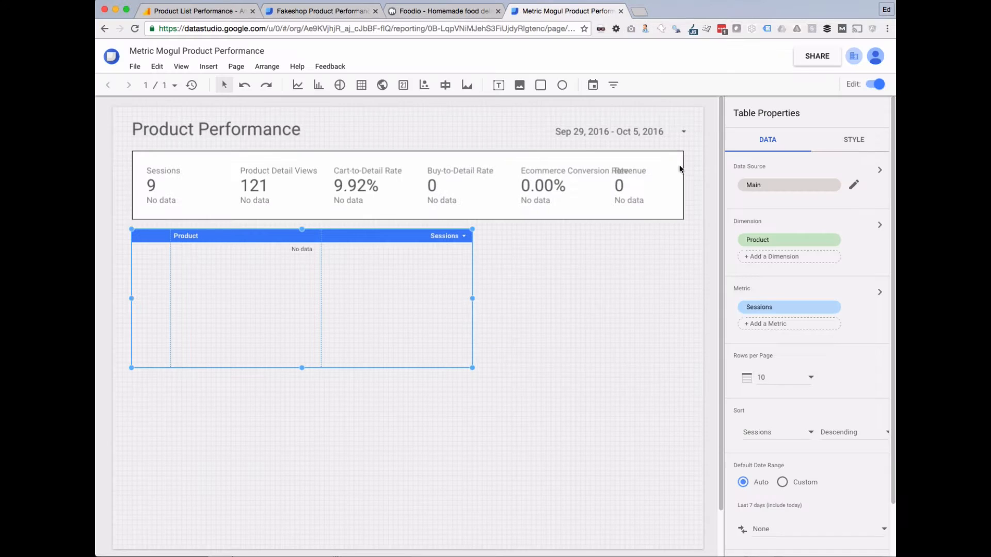
click(779, 257)
click(874, 111)
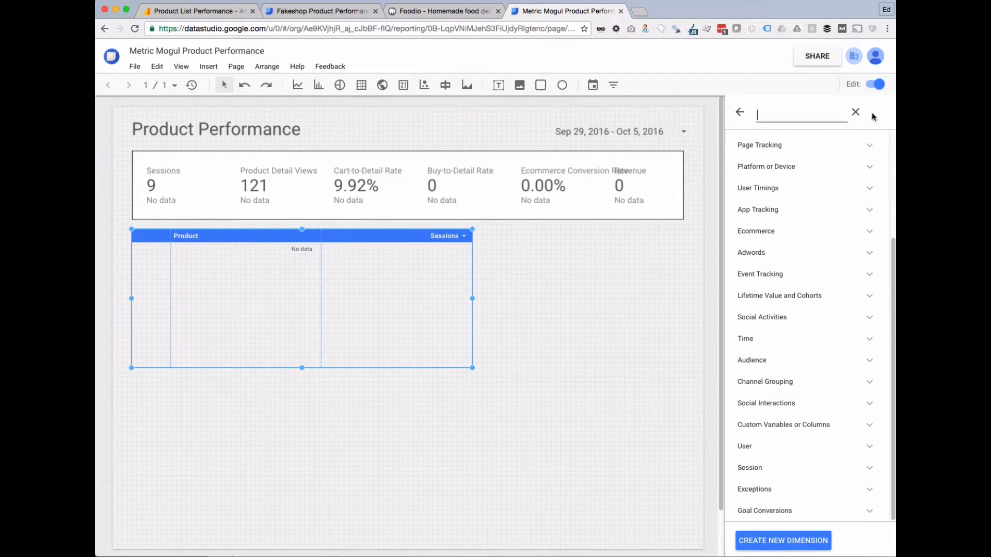
text(brand)
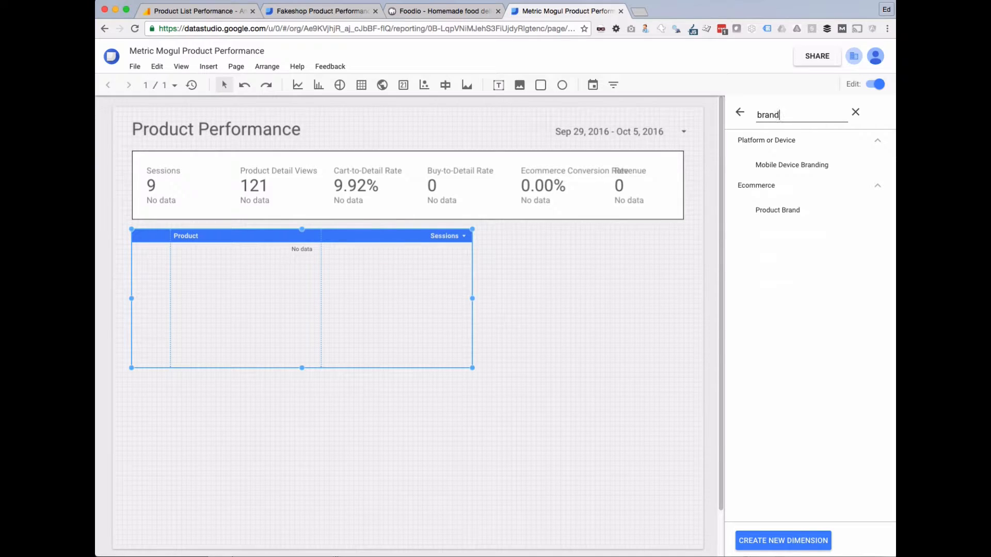
click(793, 210)
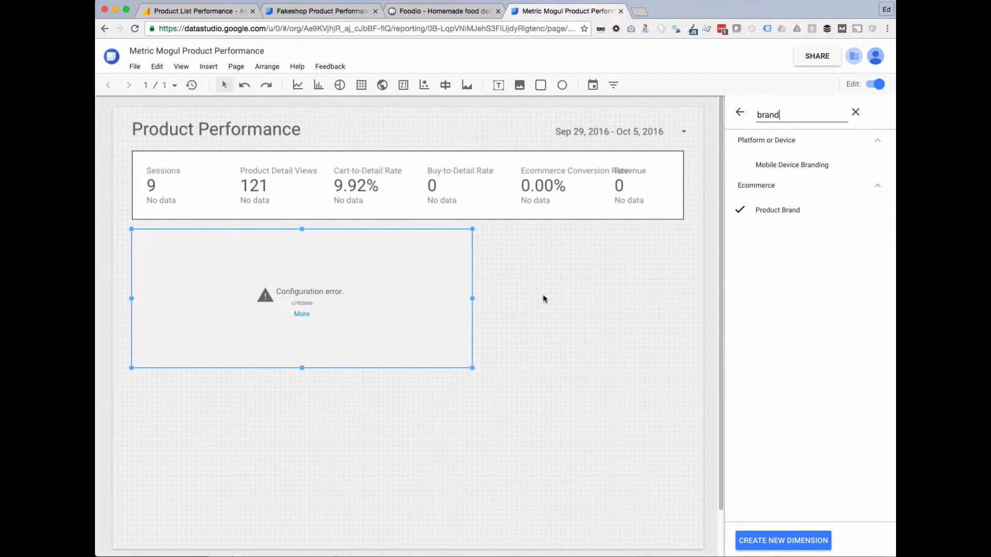
click(739, 111)
click(578, 351)
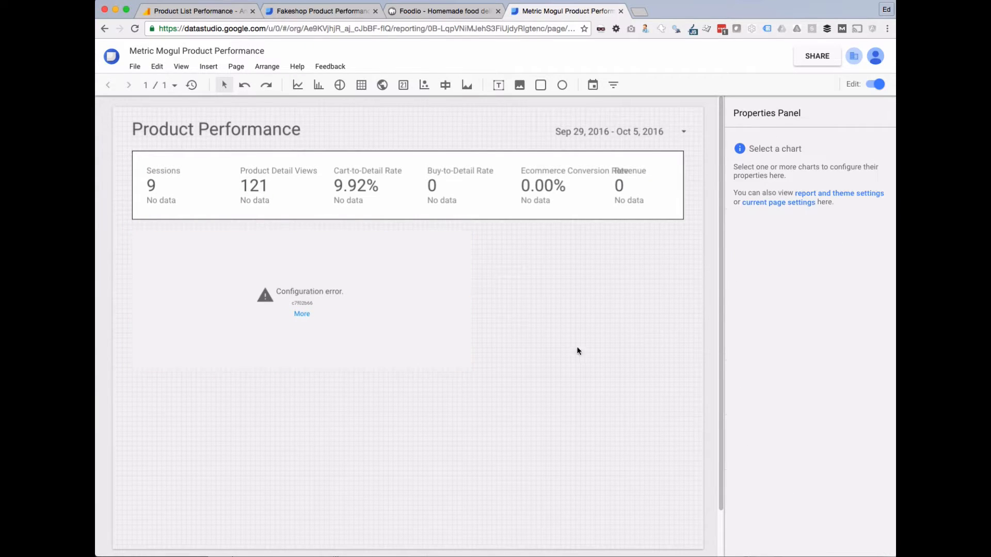
After viewing the configuration error, replace the table's Sessions metric with Product Detail Views.
click(304, 314)
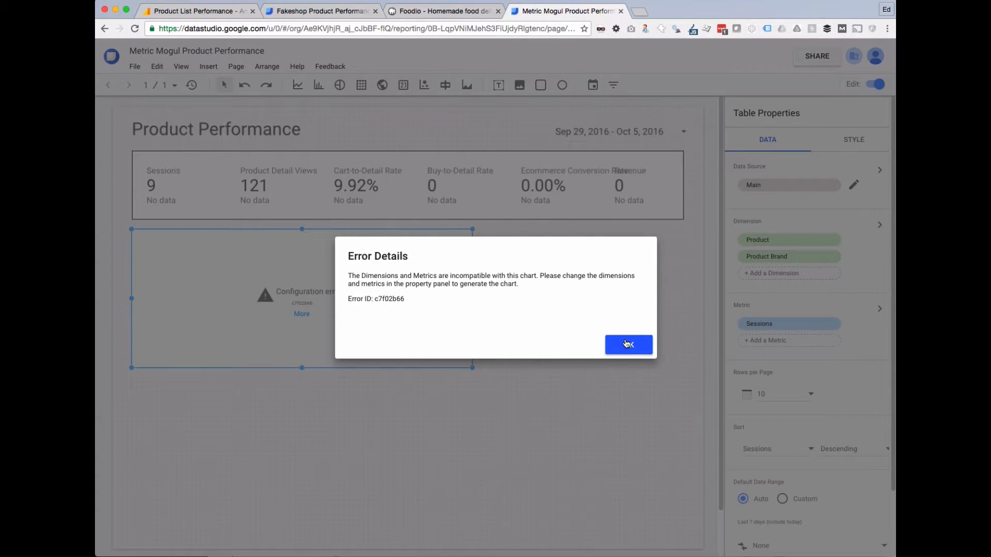
click(624, 342)
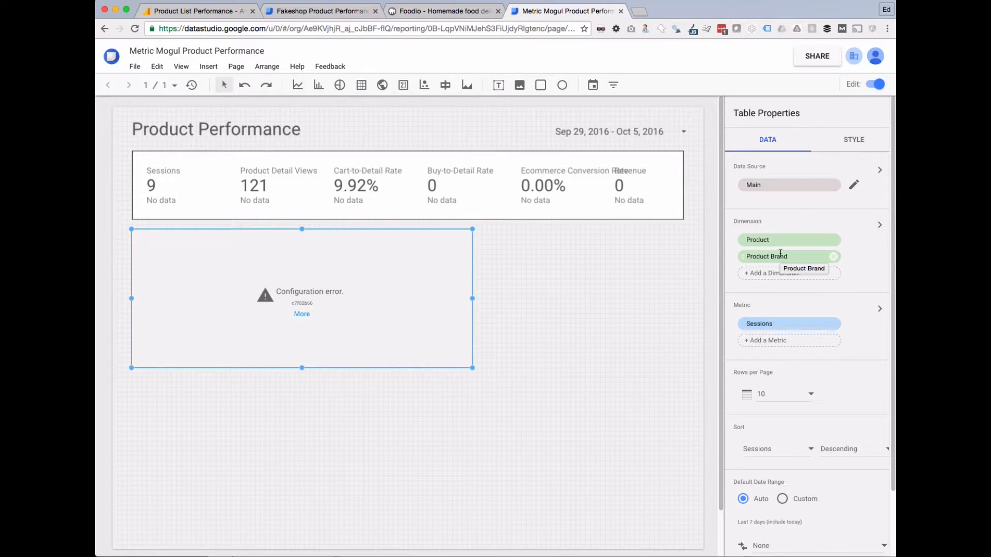
click(777, 327)
click(874, 112)
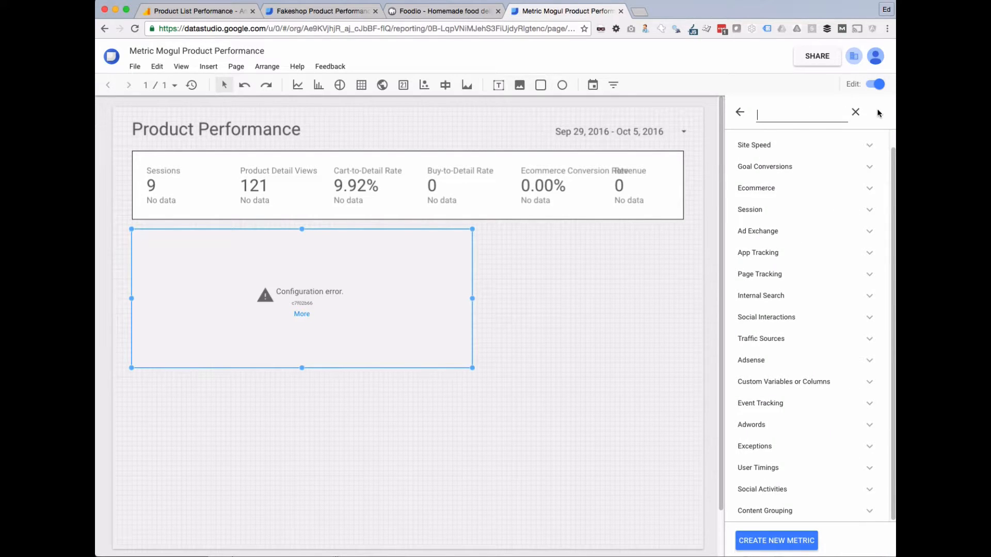
text(product)
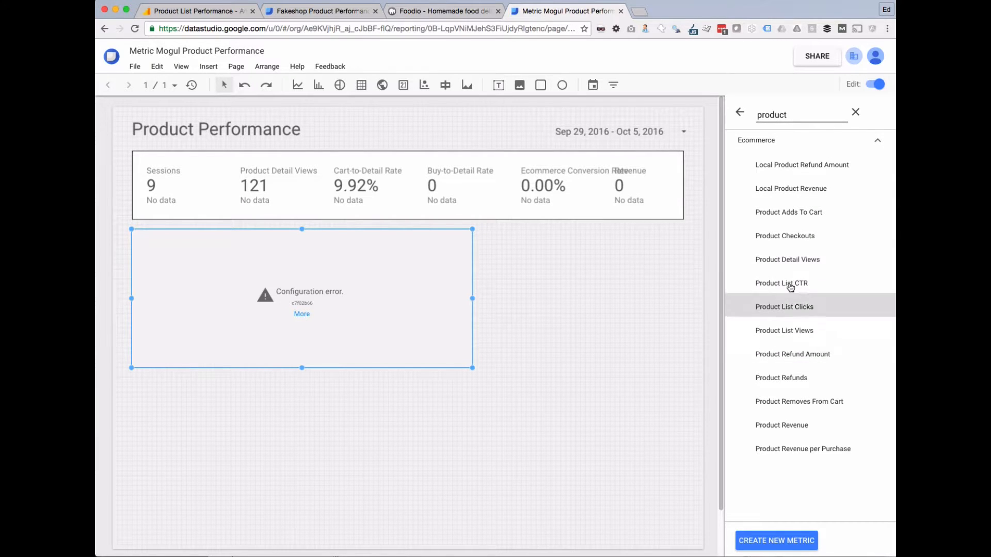
click(788, 260)
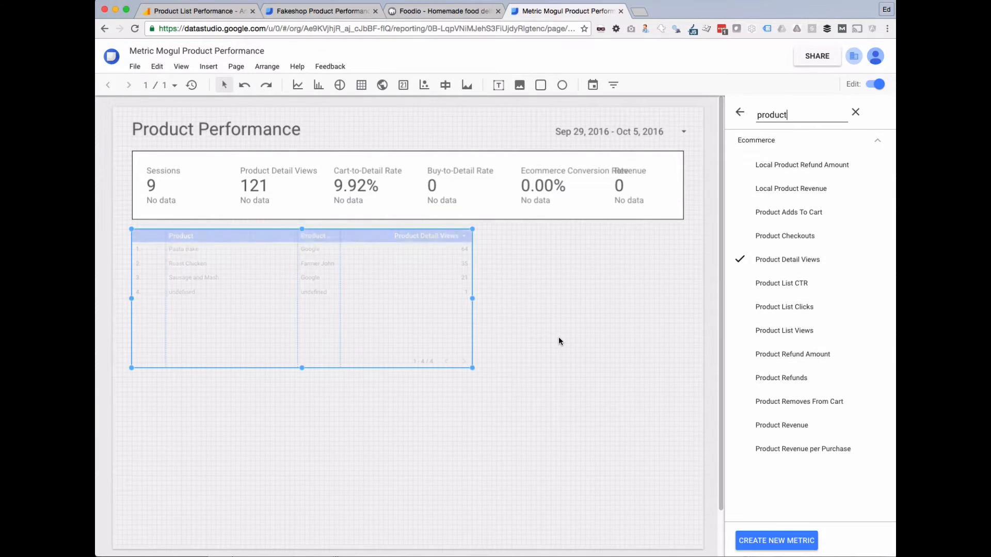
click(571, 333)
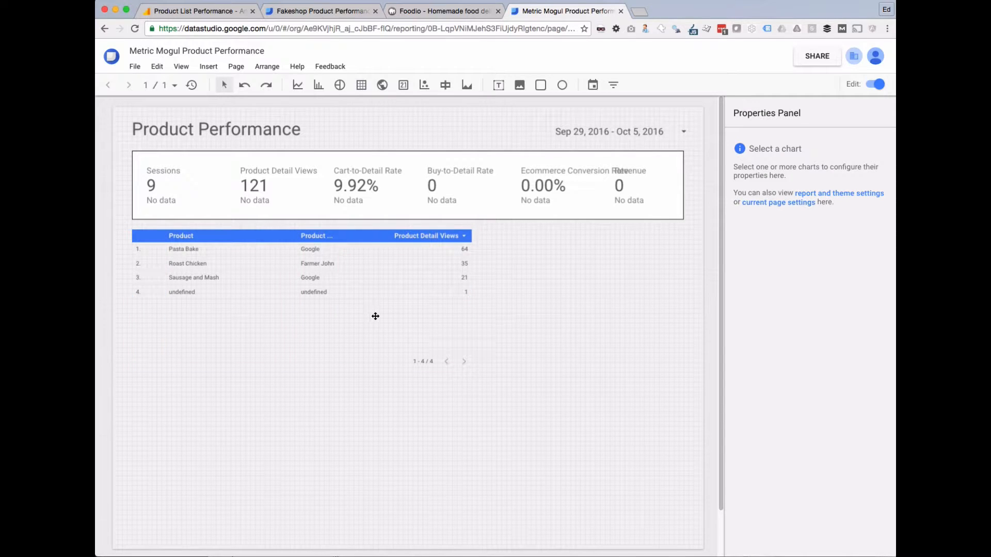
Add Buy-to-Detail Rate as a metric column in the product table.
click(375, 316)
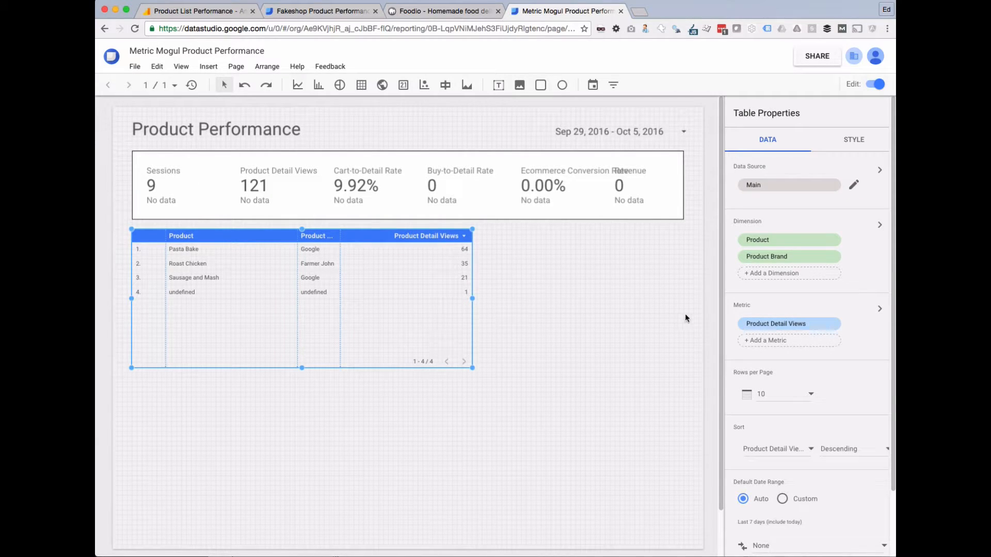
click(791, 342)
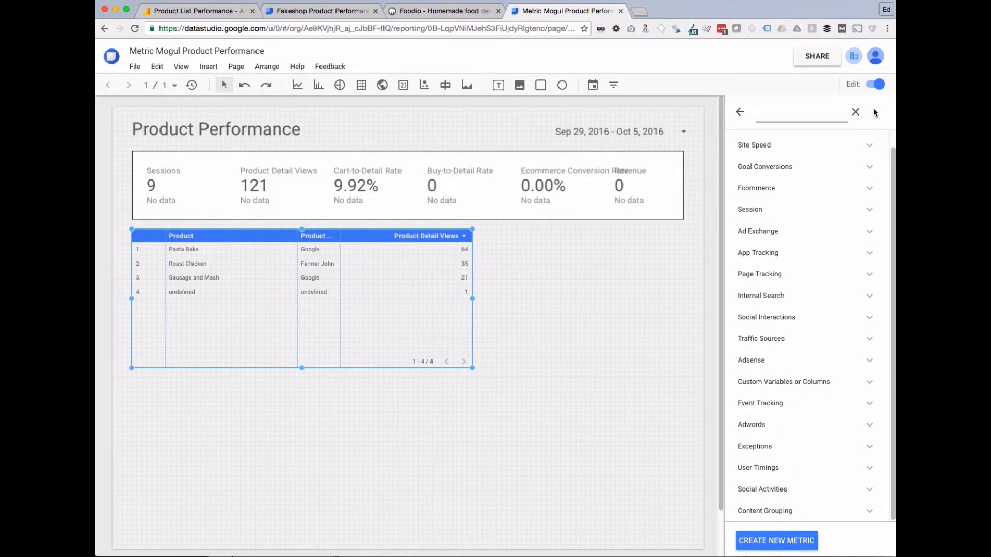
text(buy)
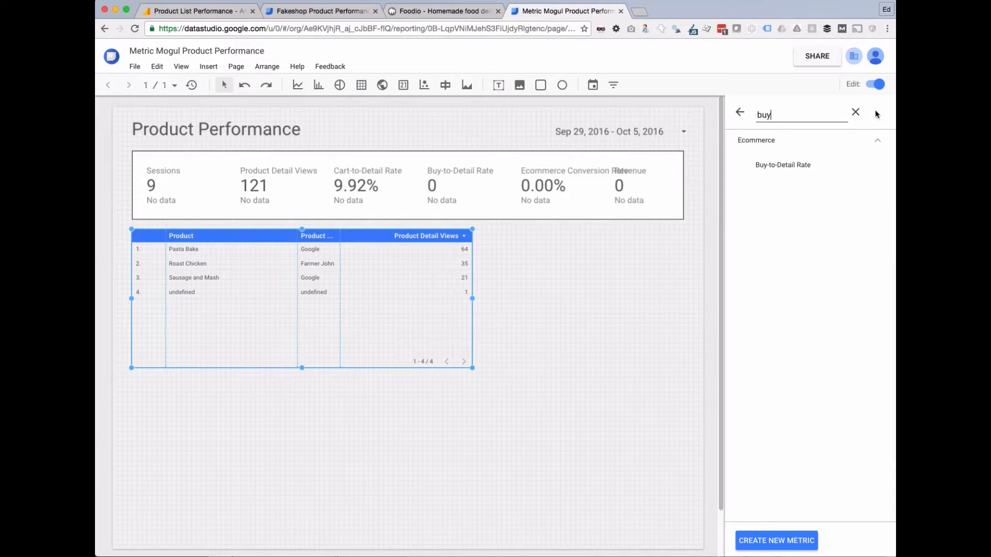
click(818, 164)
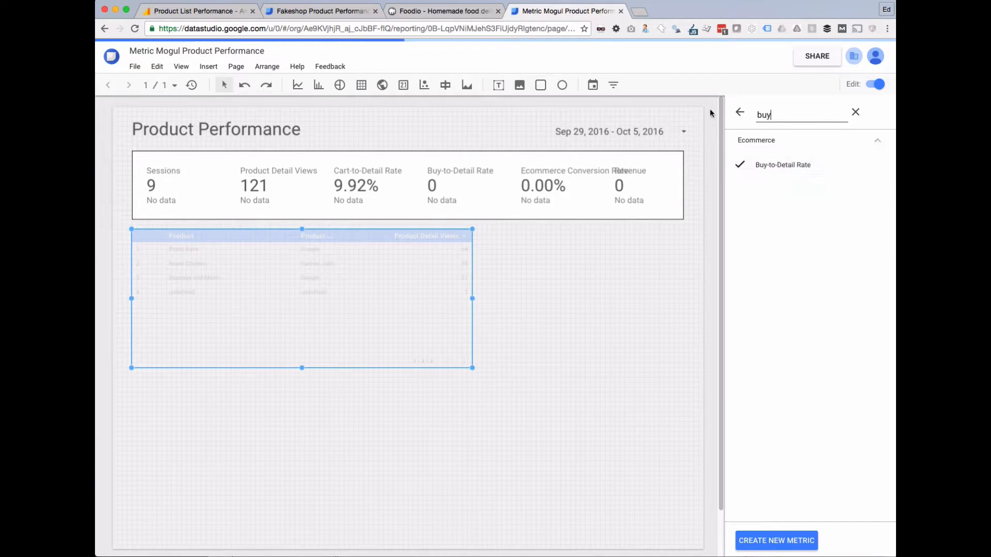
click(741, 114)
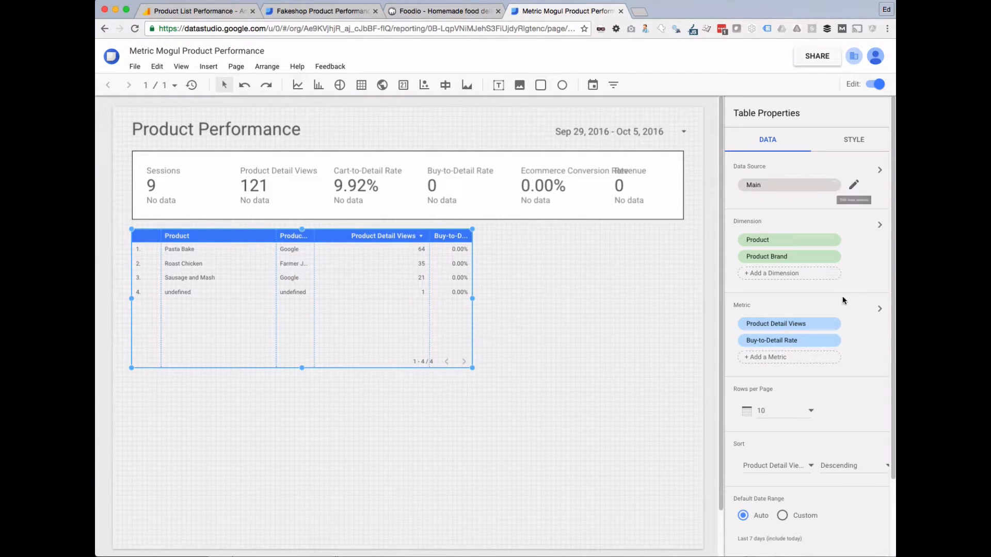
Add Cart-to-Detail Rate as another table metric.
click(822, 250)
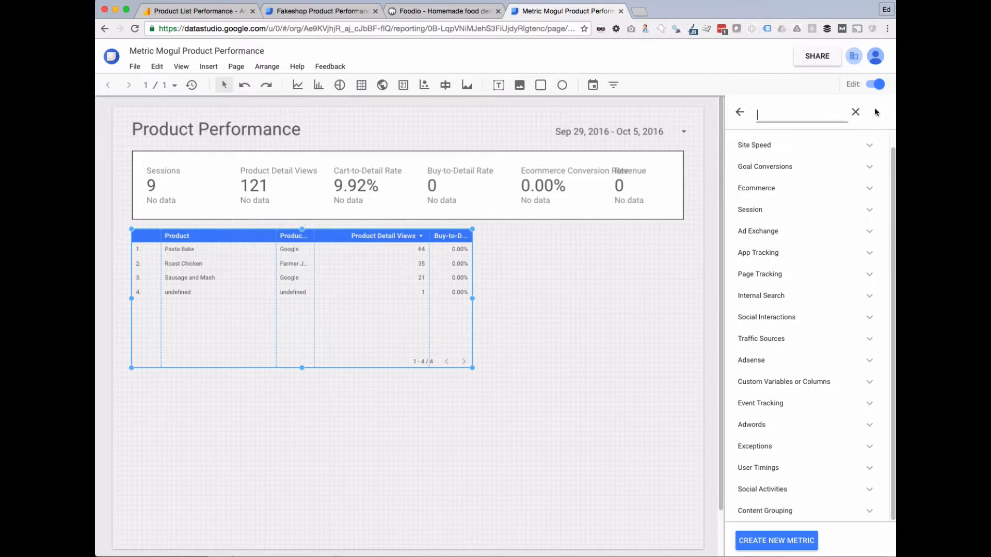
text(cart)
click(785, 172)
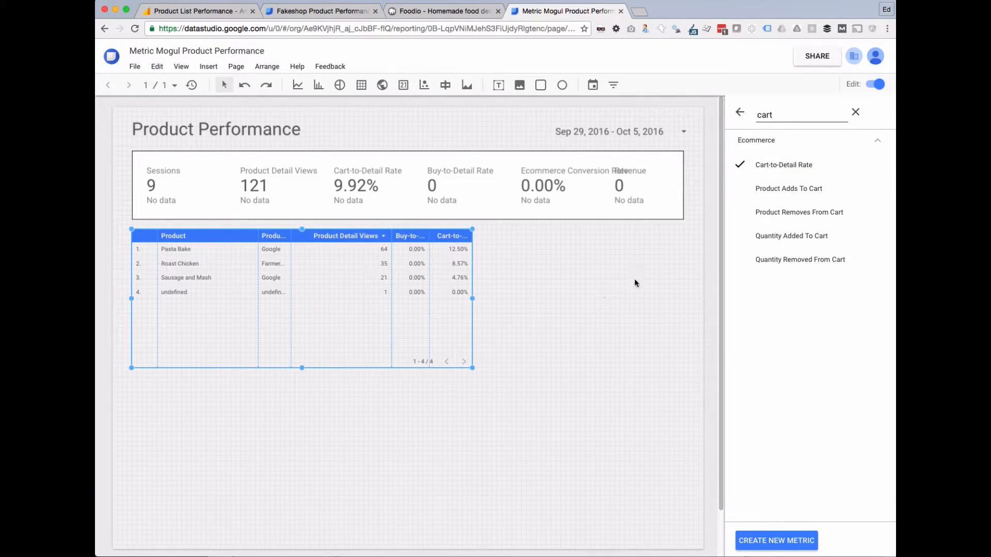
click(740, 115)
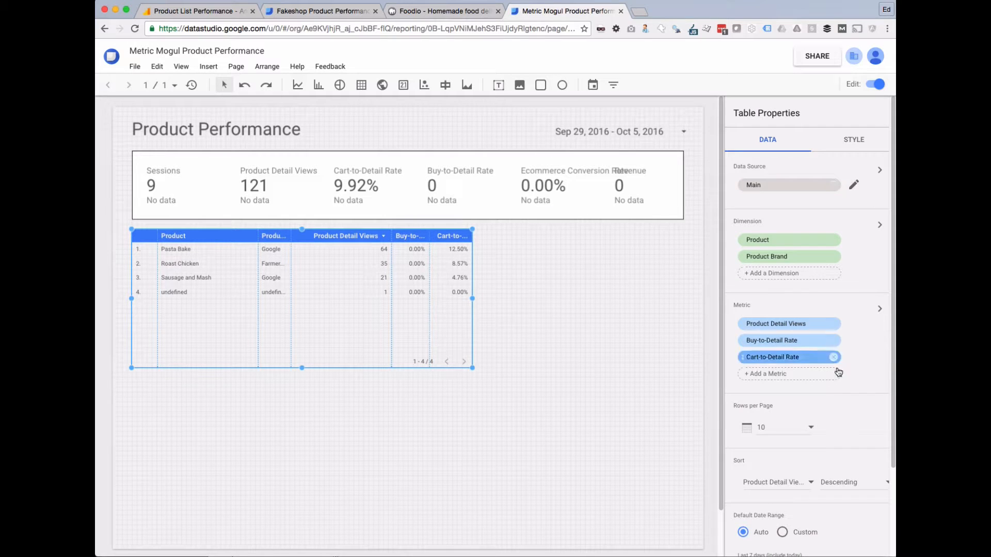
Add Product Revenue as a third extra metric column.
click(809, 379)
click(875, 111)
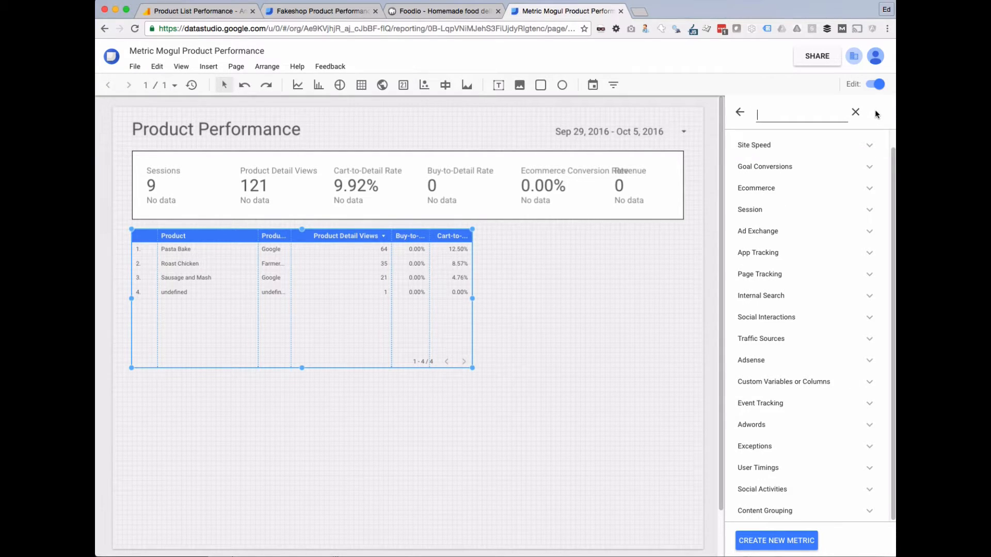
text(produc)
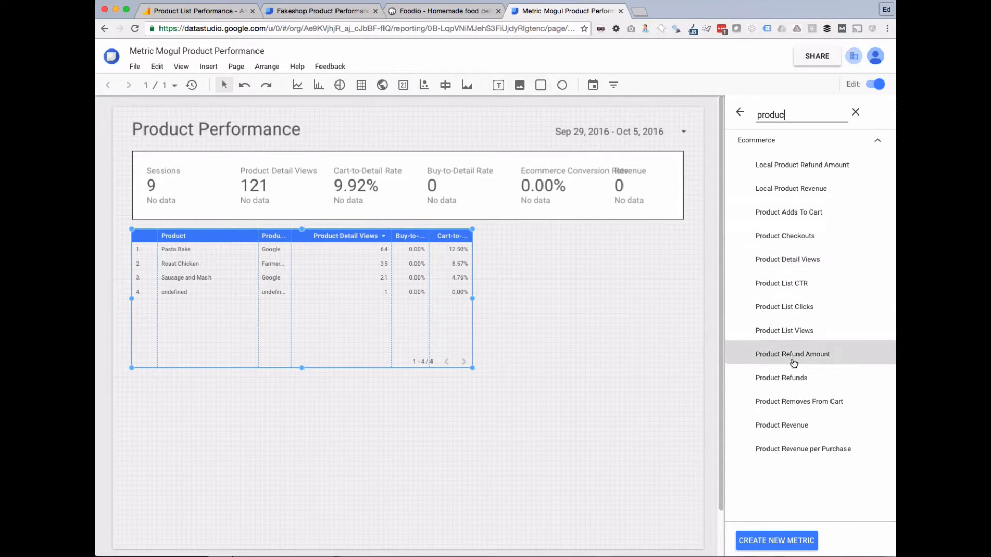
click(789, 426)
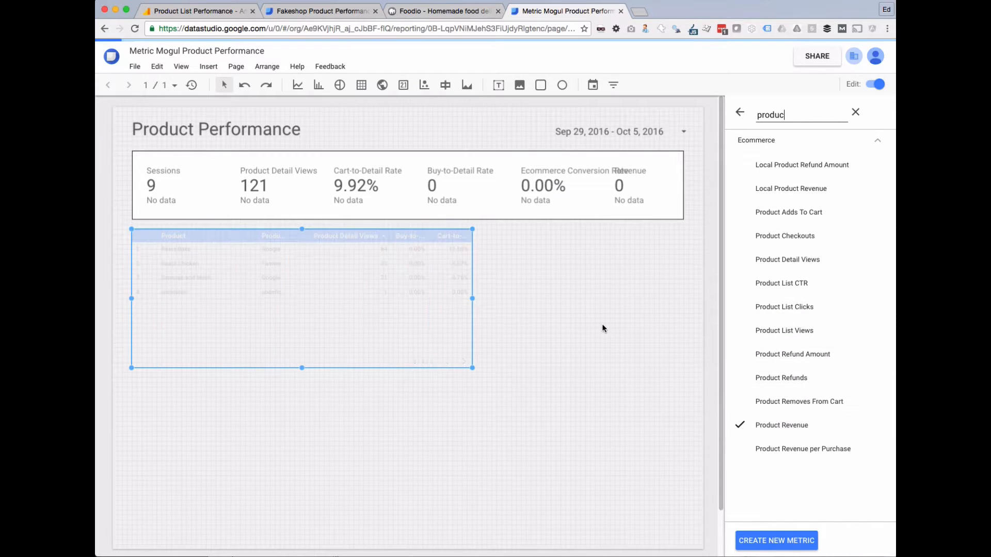
click(603, 328)
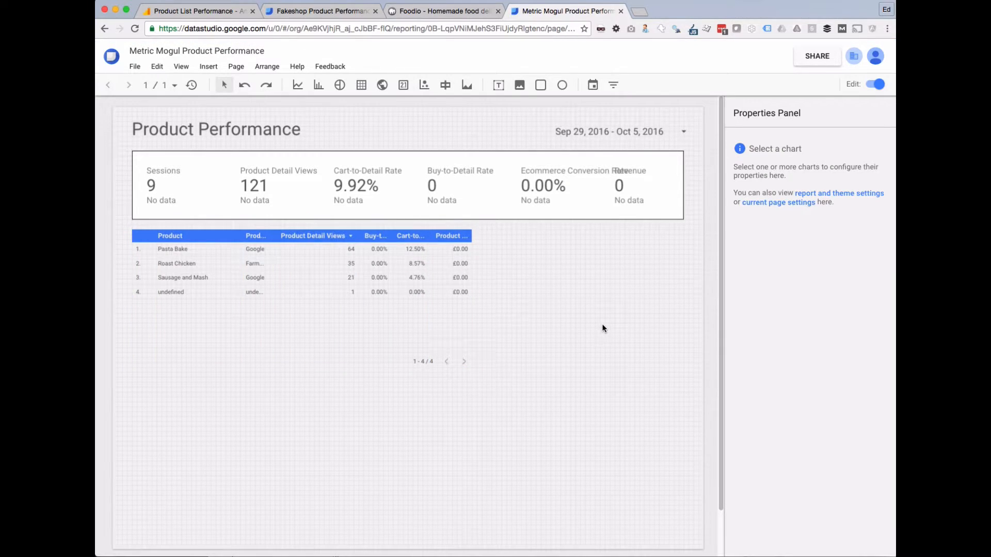
Give the product table a white background and a black border.
click(423, 324)
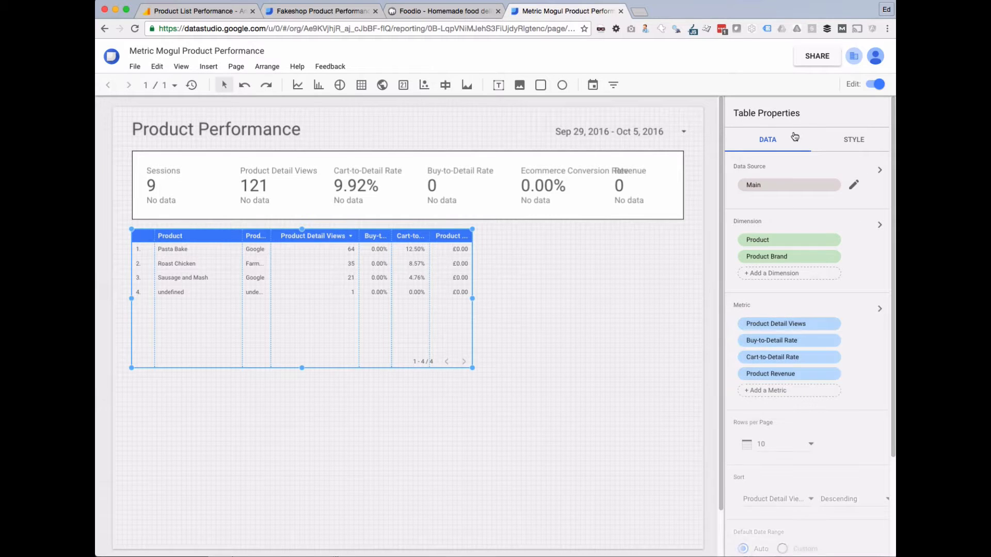
scroll(782, 281, down, 3)
scroll(808, 235, up, 3)
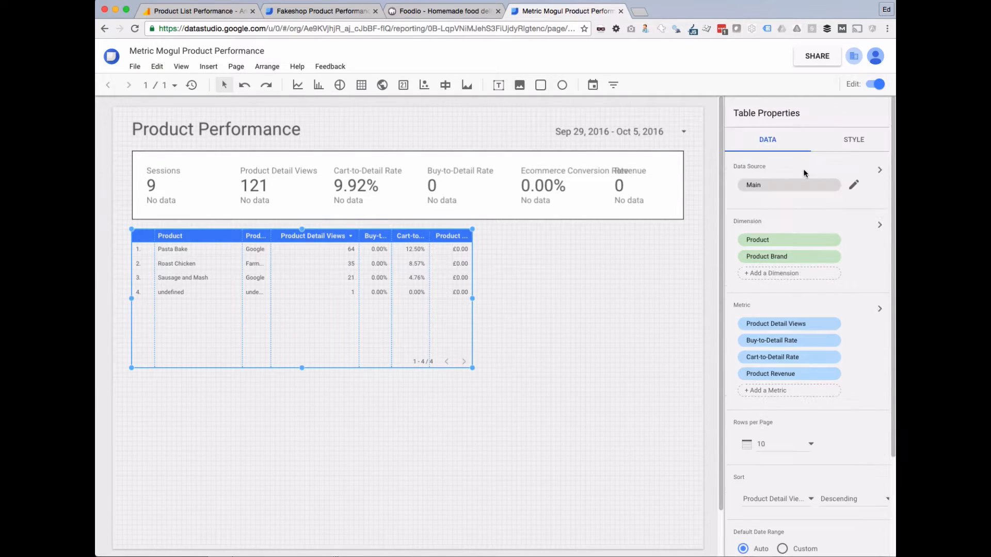
click(849, 139)
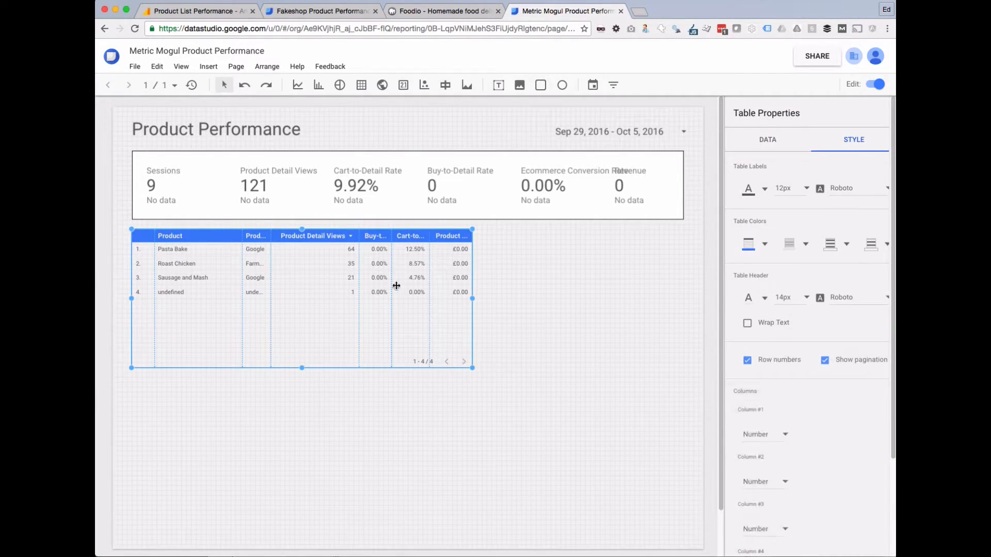
scroll(830, 222, down, 3)
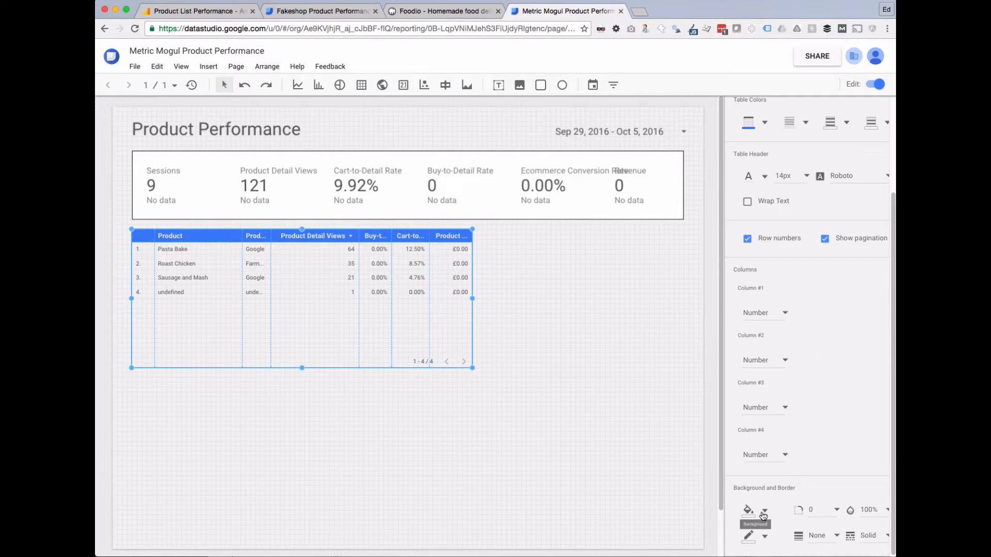
click(760, 532)
click(871, 494)
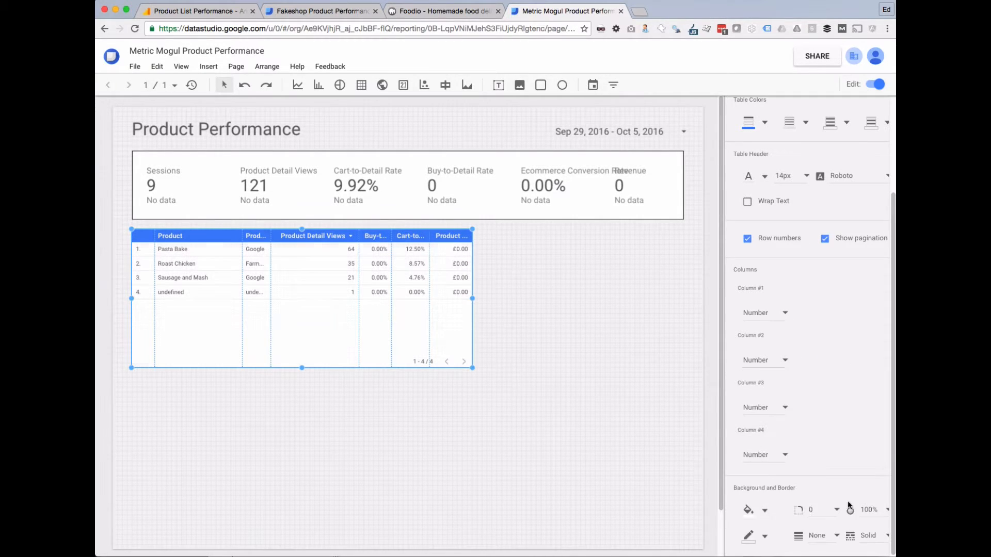
click(769, 536)
click(744, 515)
click(606, 420)
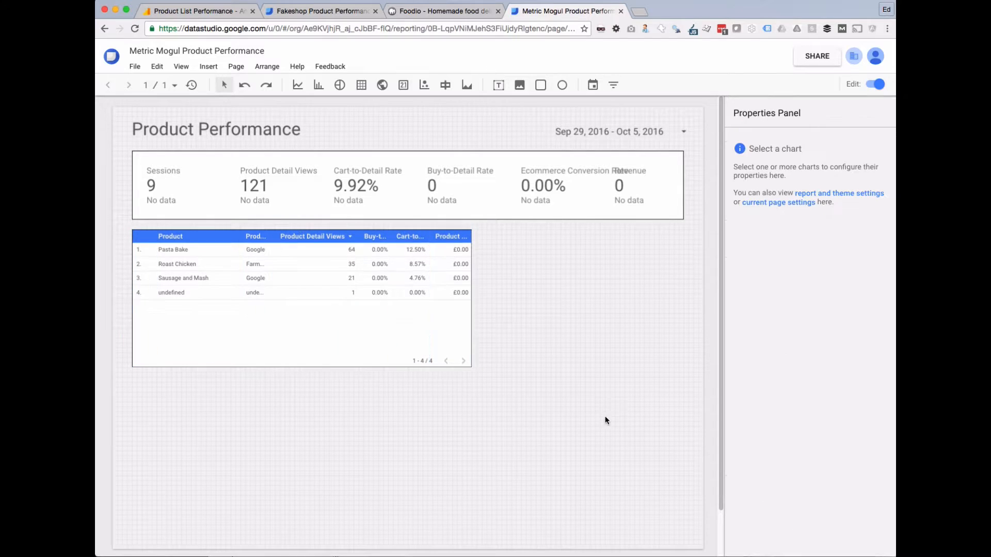
Preview the report in view mode, then return to editing with the table's data settings shown.
click(876, 84)
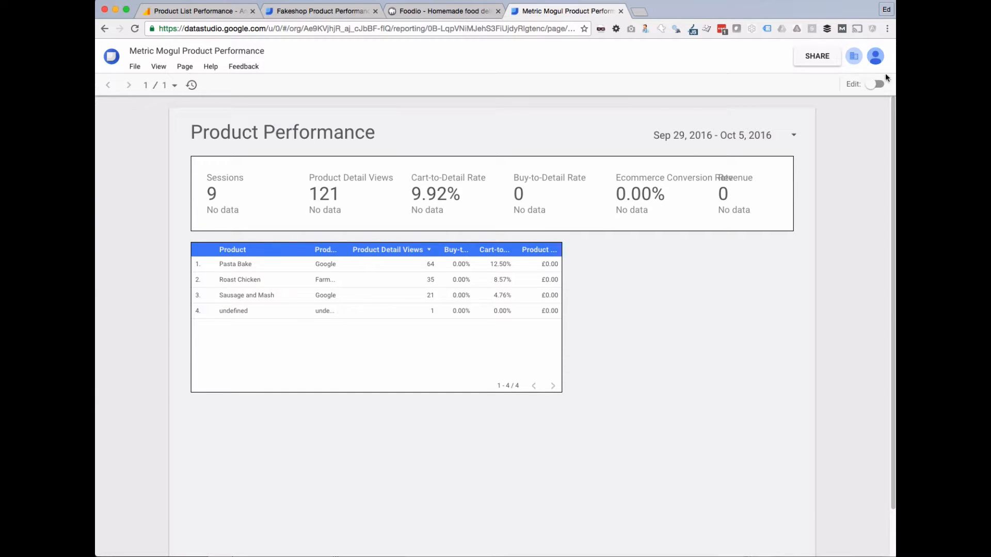
click(875, 84)
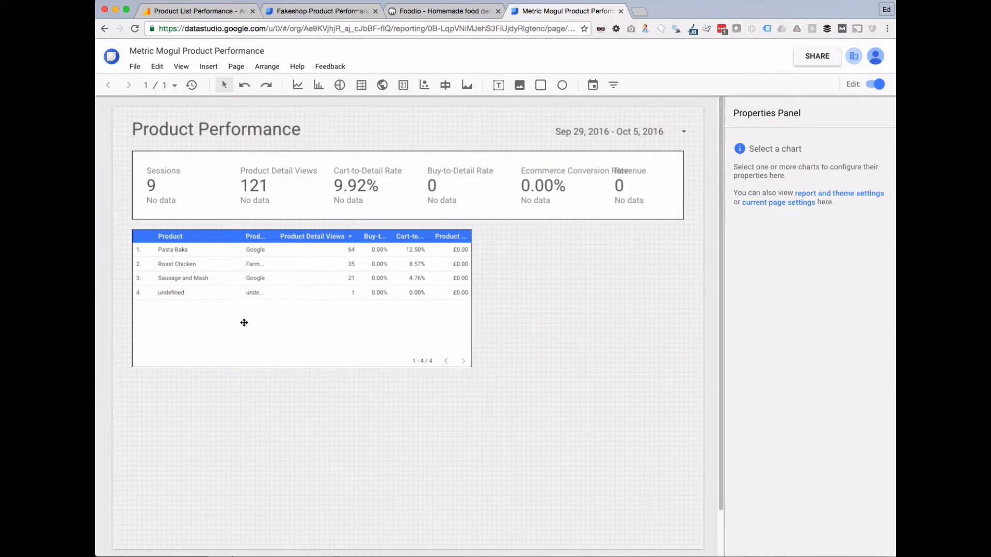
click(222, 333)
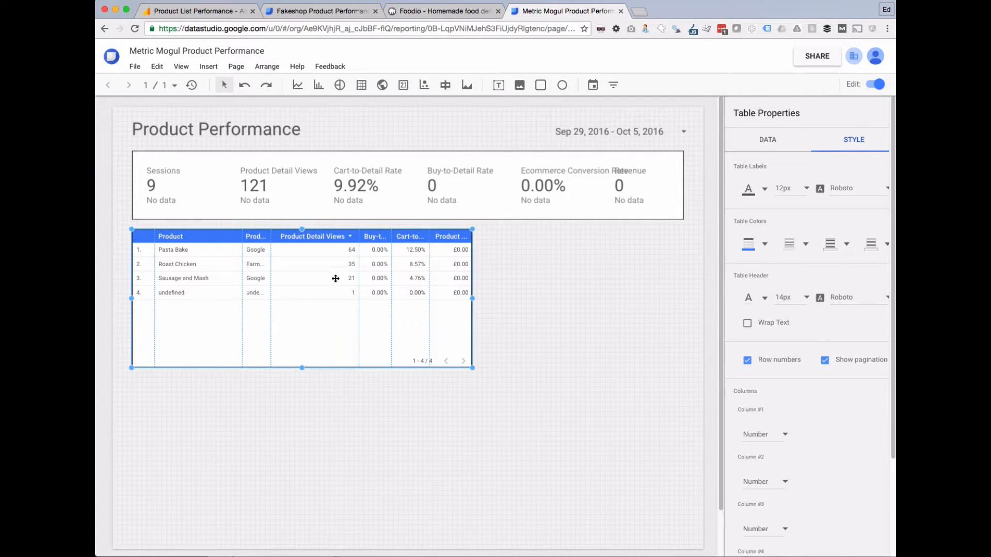
click(771, 145)
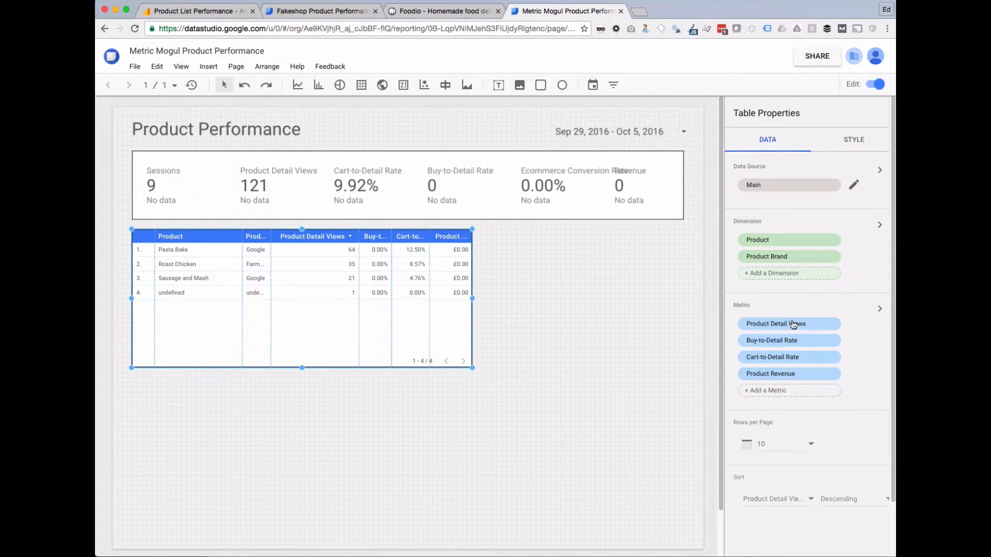
scroll(780, 449, down, 3)
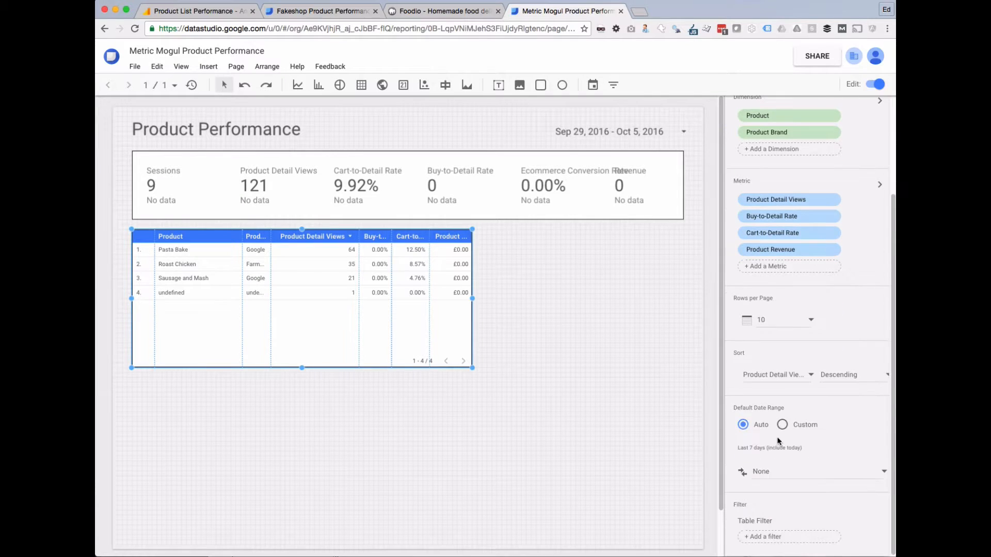
Create a table filter that excludes rows where Product equals undefined.
click(771, 538)
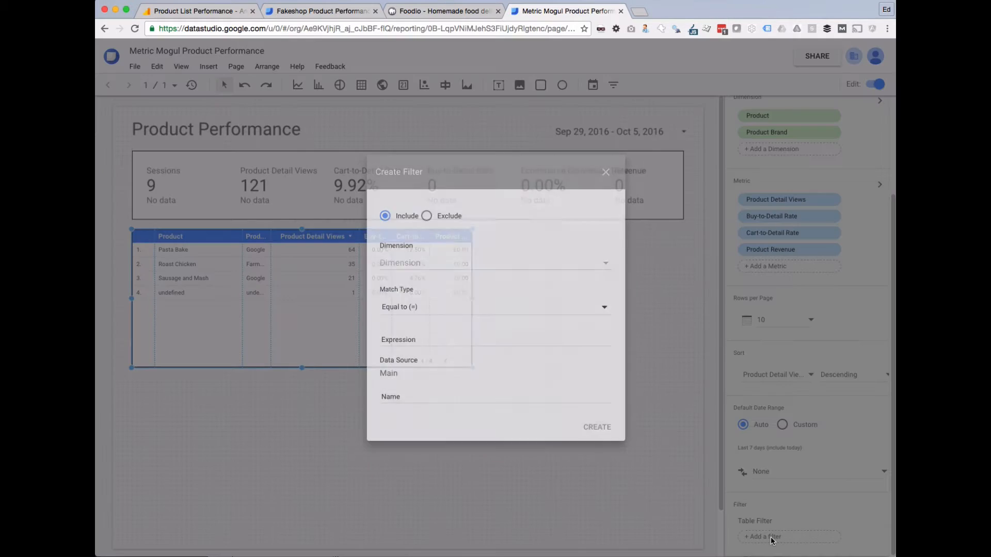
click(418, 263)
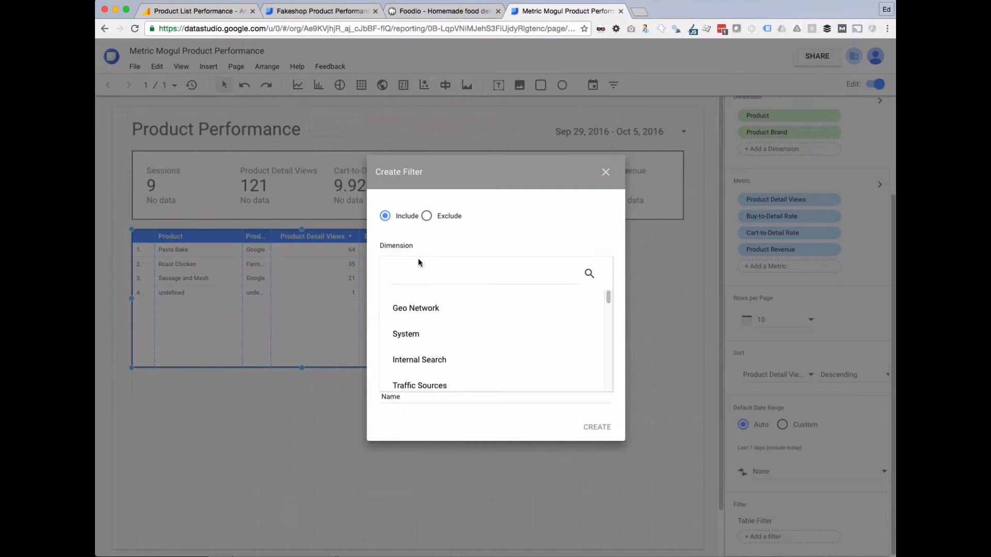
click(509, 278)
text(product)
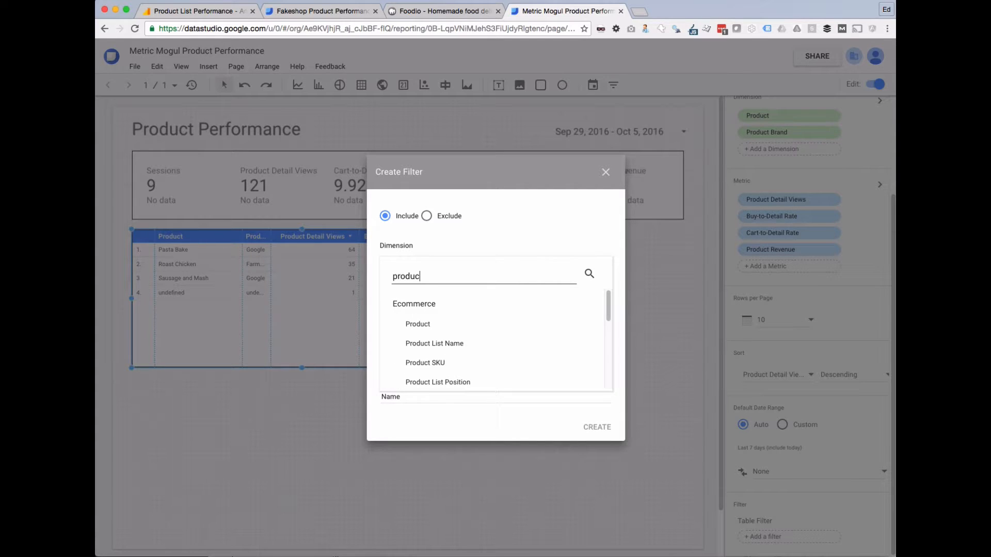
click(456, 326)
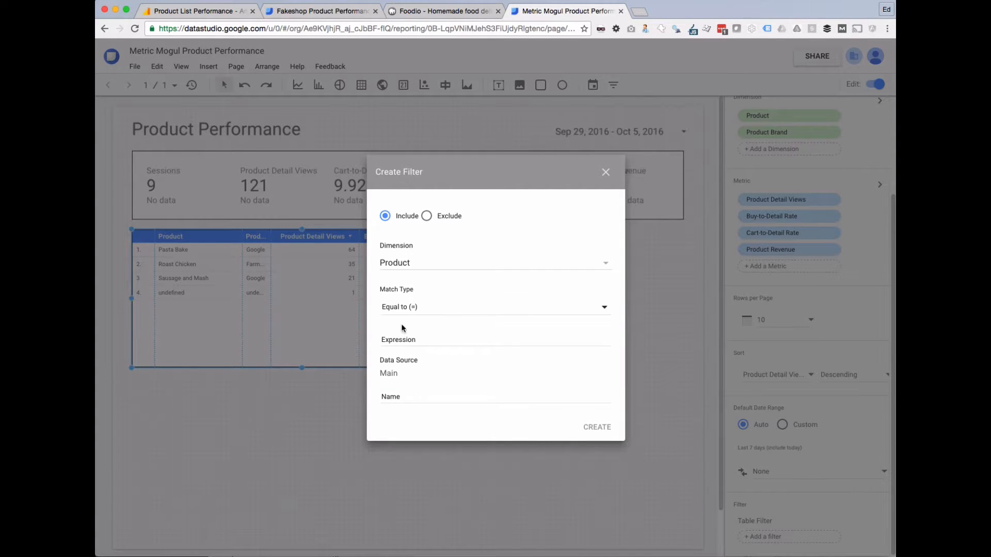
click(427, 216)
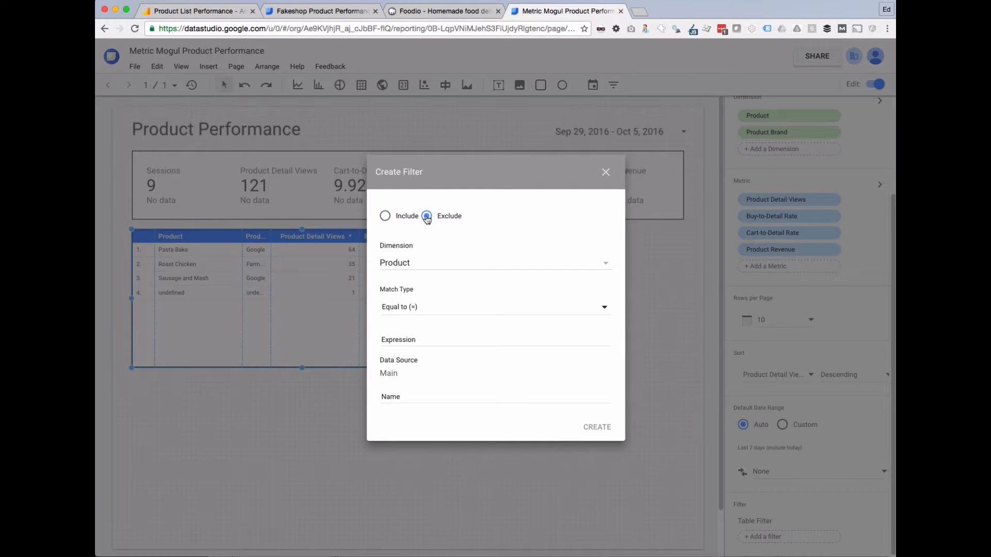
click(421, 333)
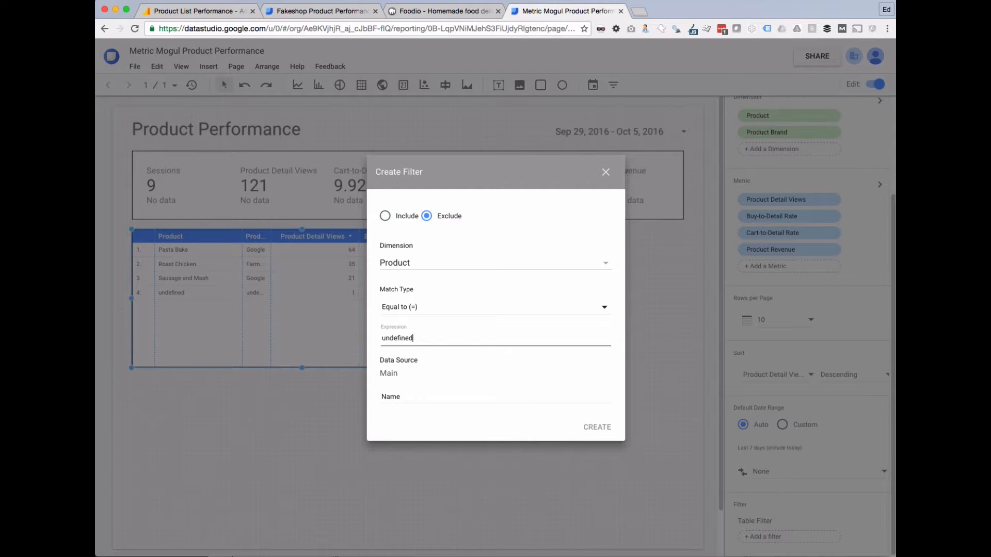
click(597, 428)
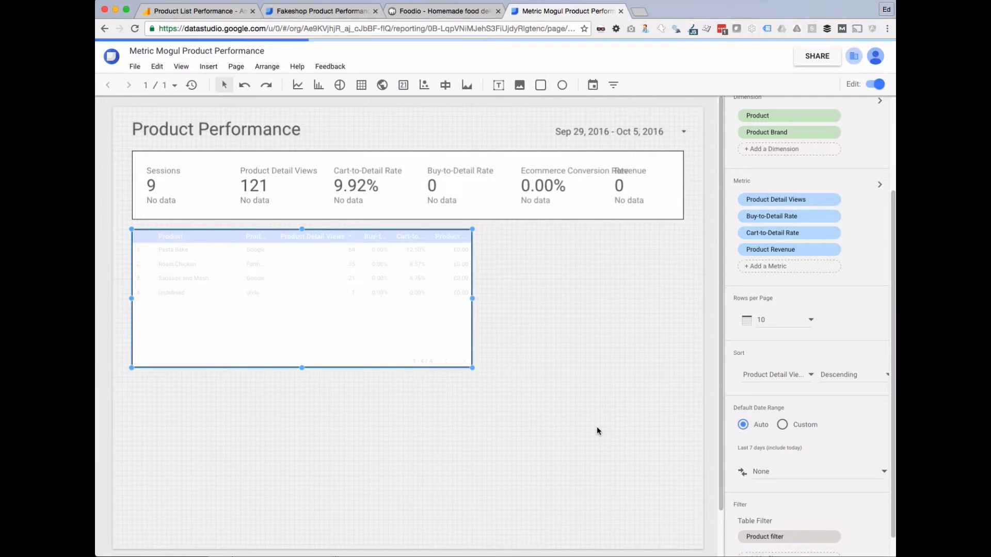
click(603, 404)
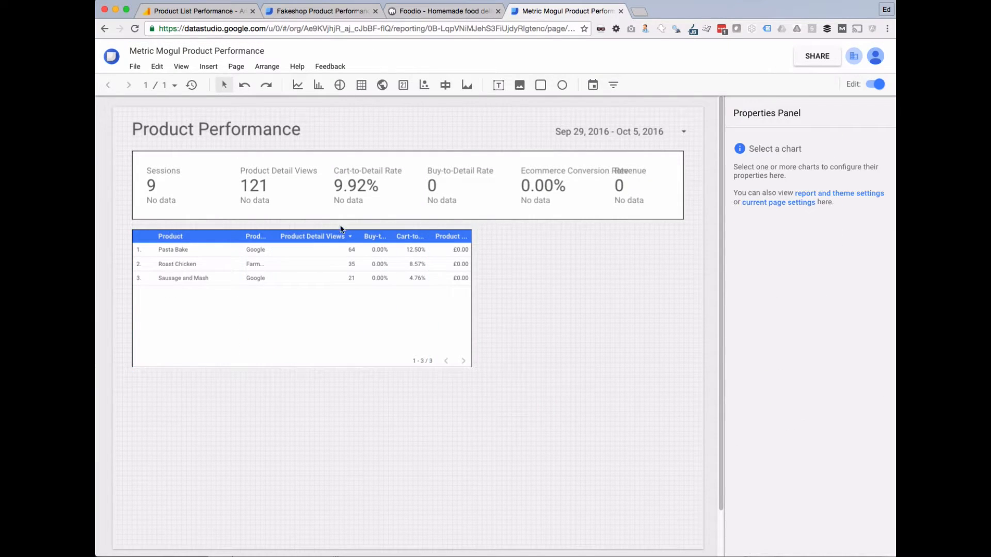
Widen Product Brand, narrow Product, and turn on Wrap Text for the table headers.
click(344, 346)
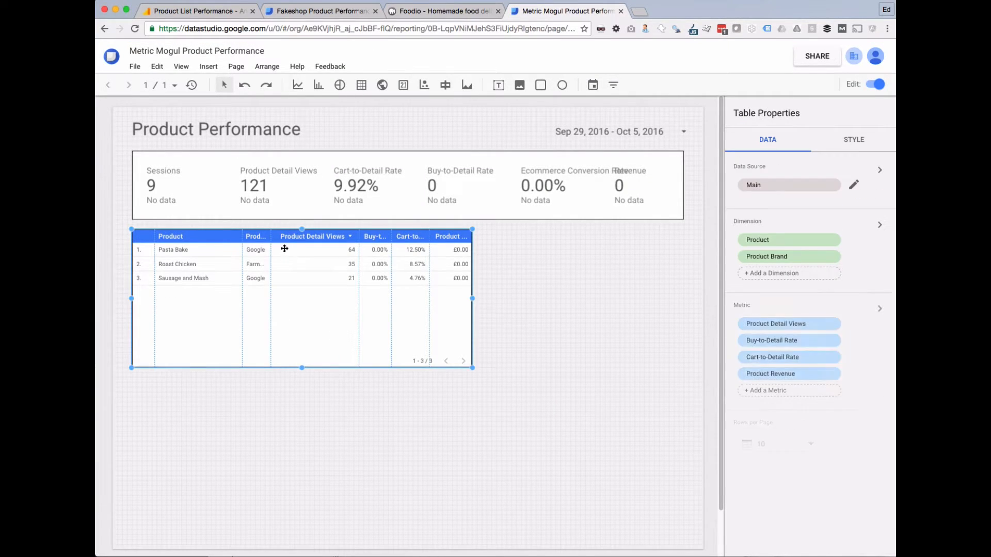
drag(271, 258, 316, 262)
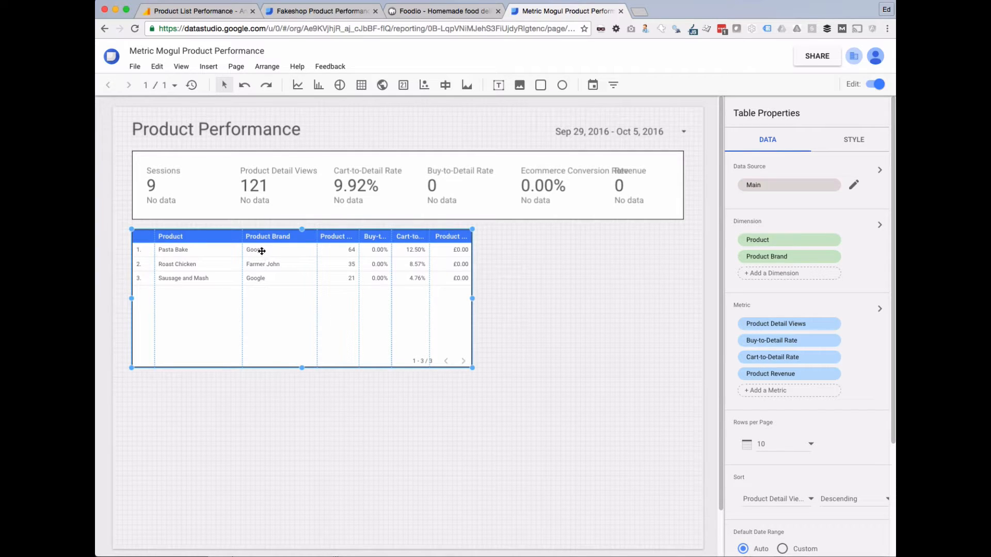
drag(241, 236, 228, 237)
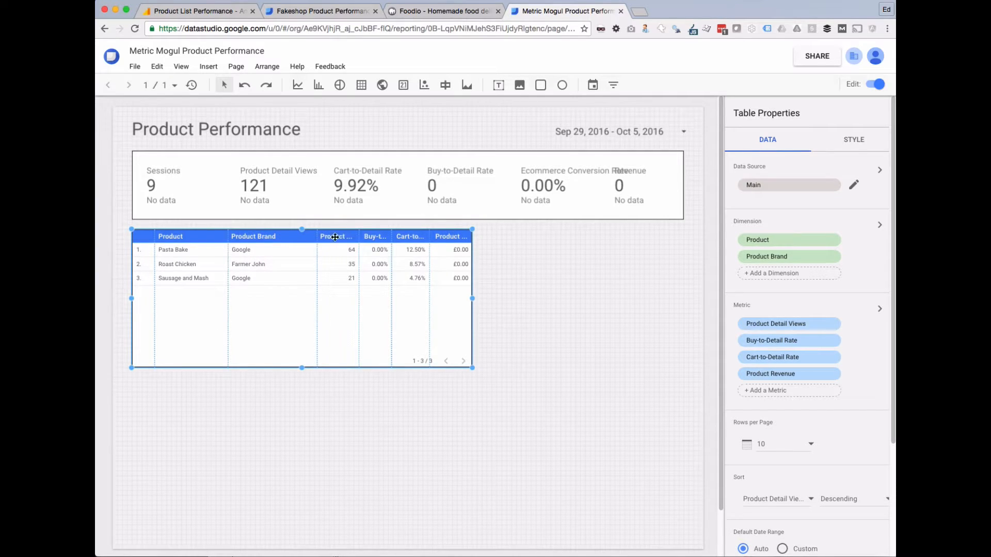
scroll(800, 361, down, 3)
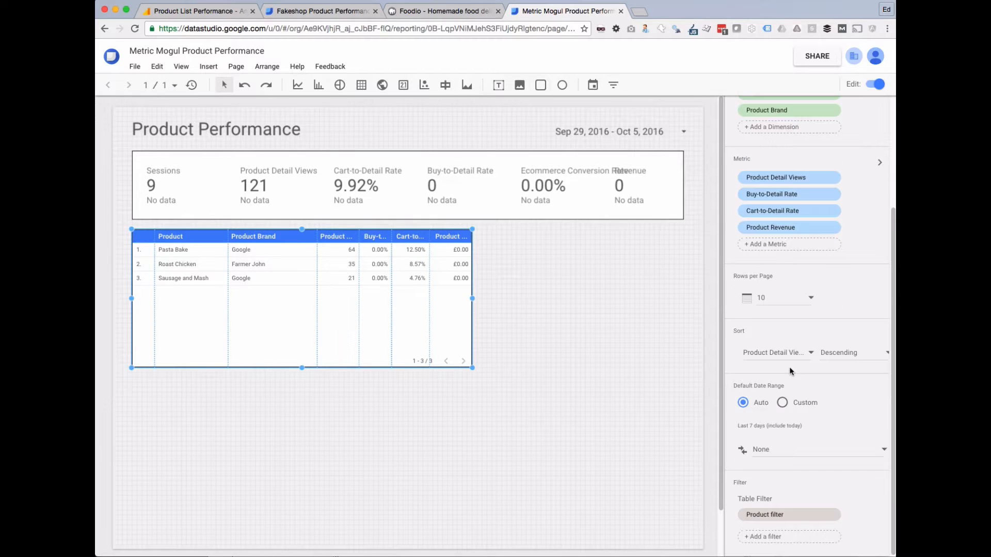
scroll(798, 371, up, 3)
click(838, 145)
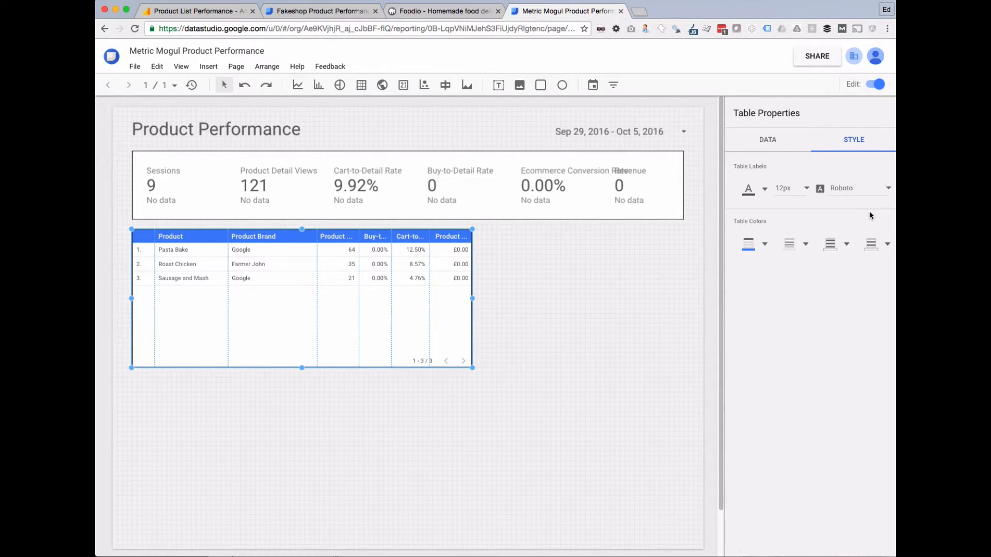
click(748, 324)
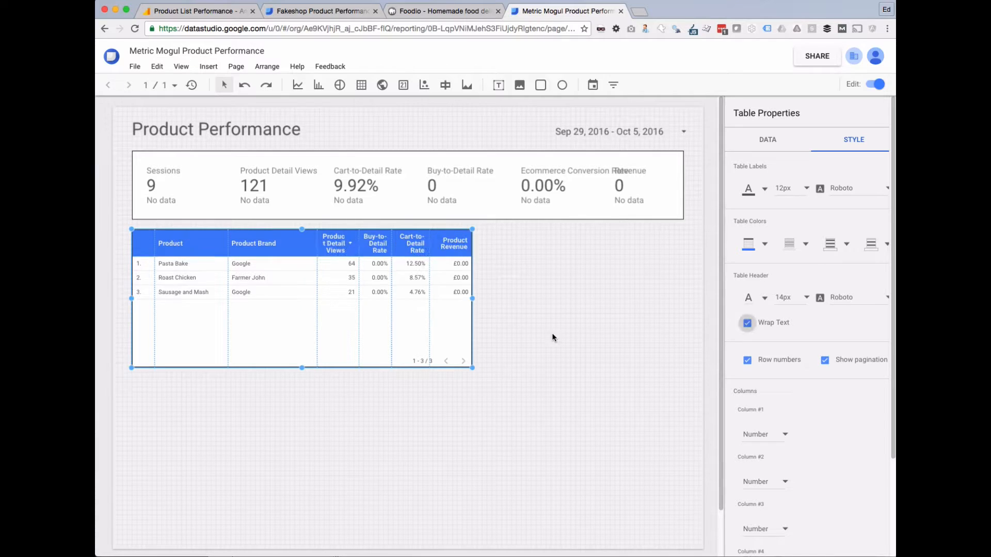
Fine-tune the column widths so the Product Detail Views and Buy-to-Detail Rate headers fit on two lines.
drag(318, 239, 300, 239)
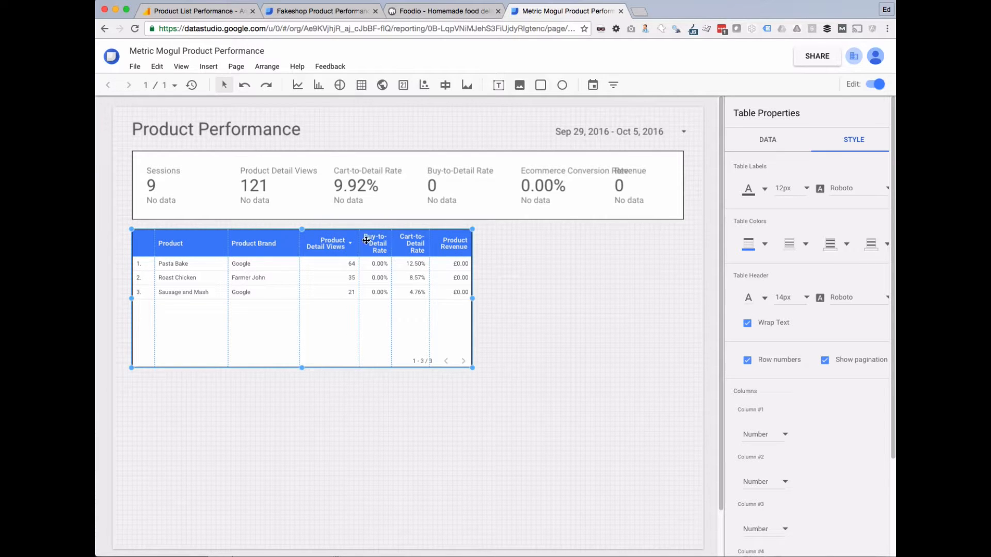
drag(360, 241, 351, 241)
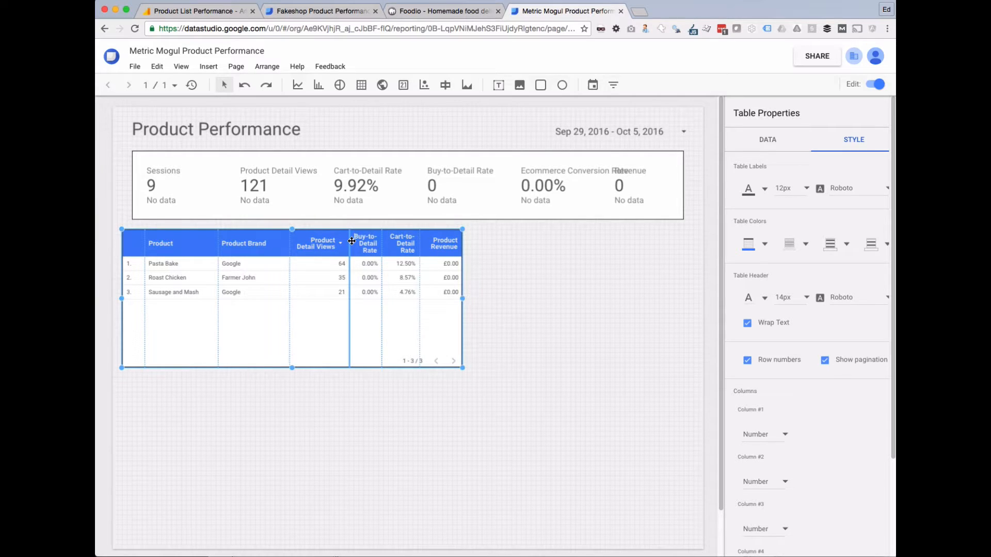
key(super+z)
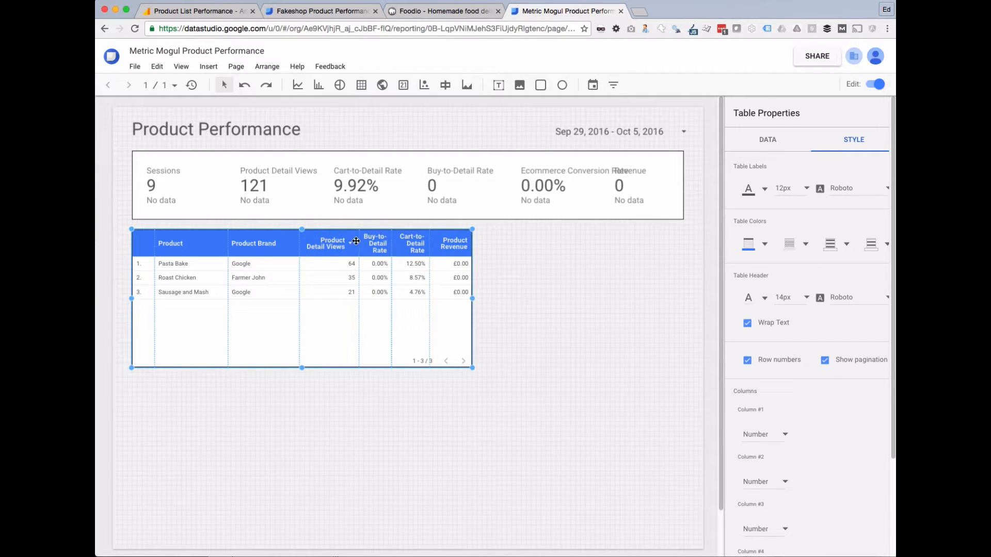
drag(300, 242, 291, 243)
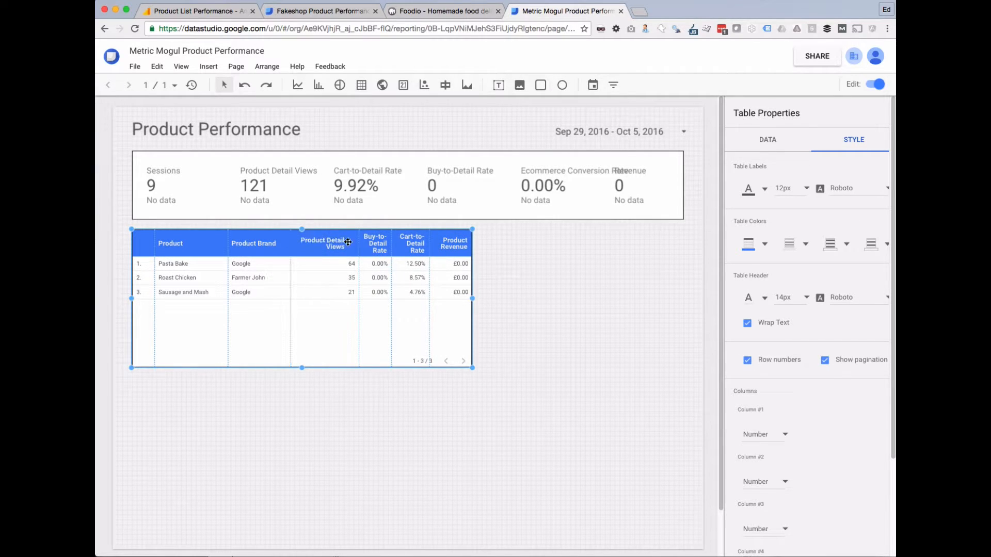
drag(359, 241, 344, 242)
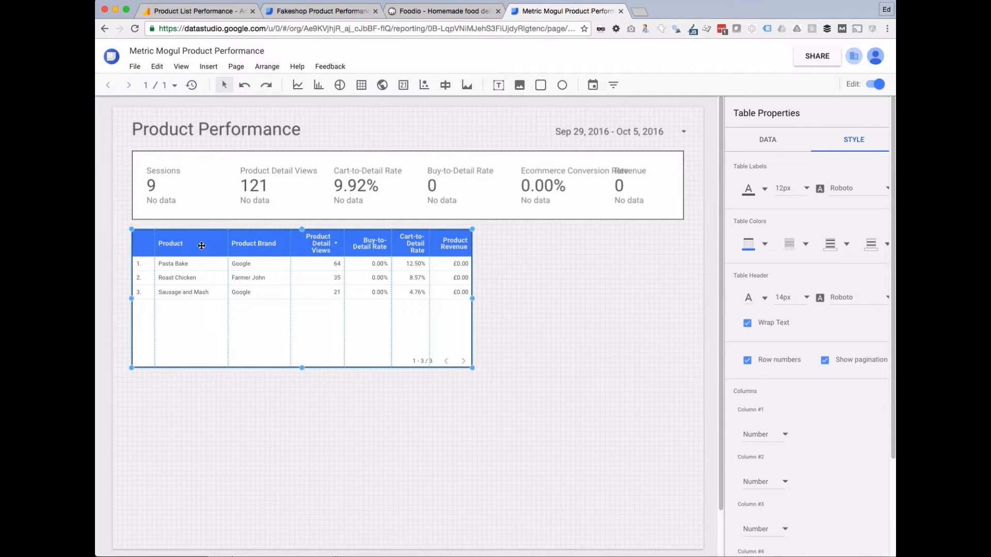
drag(228, 244, 223, 245)
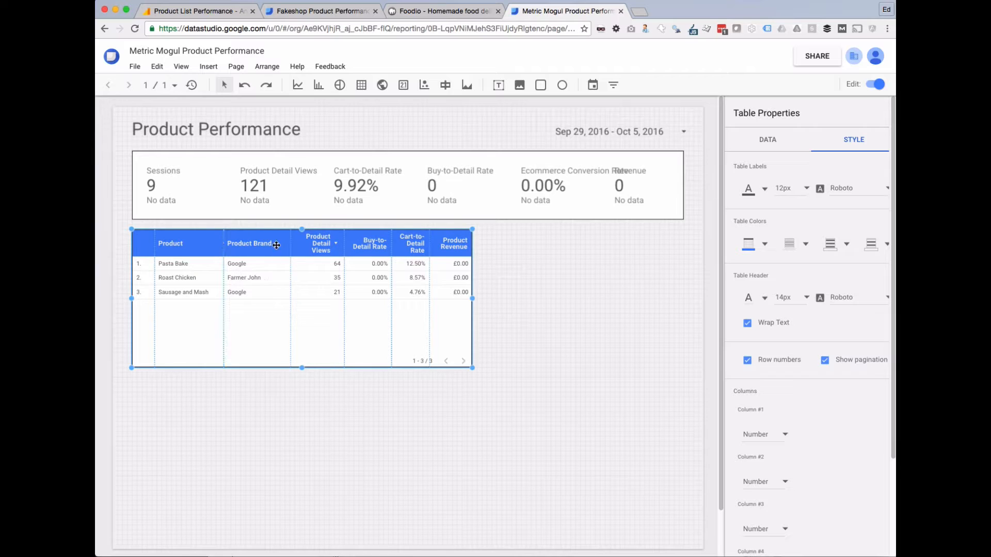
drag(291, 243, 285, 243)
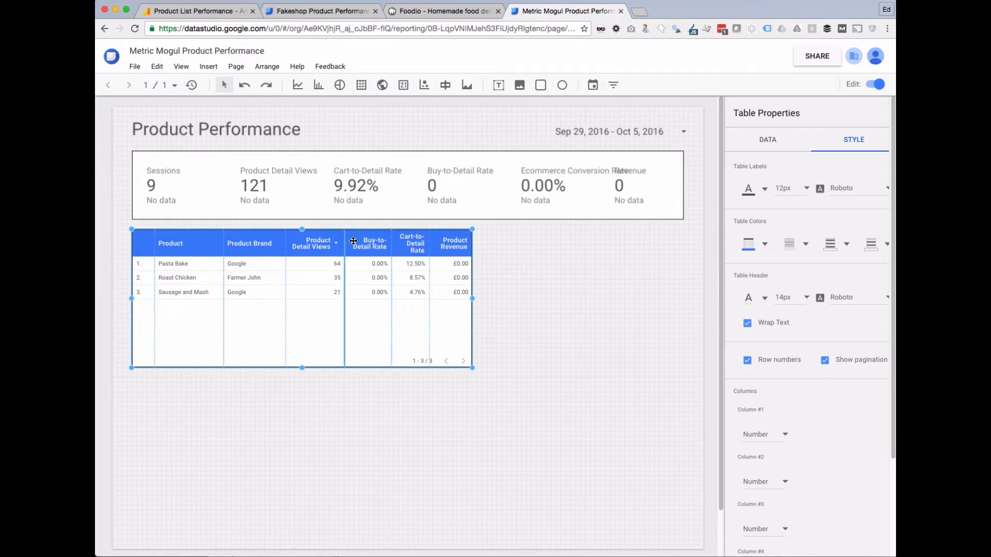
click(535, 286)
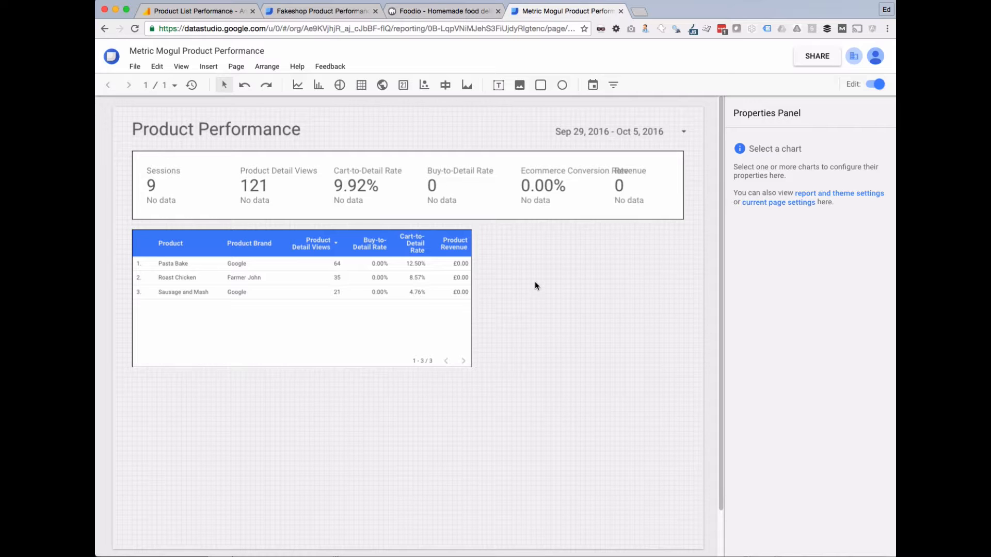
Check the product table's properties and preview the report in view mode before returning to edit.
click(387, 323)
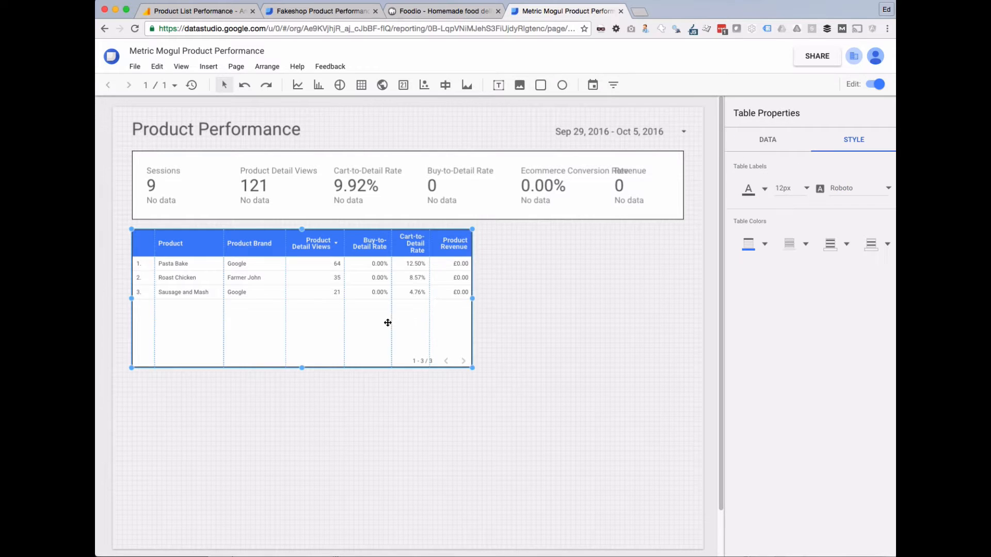
click(556, 279)
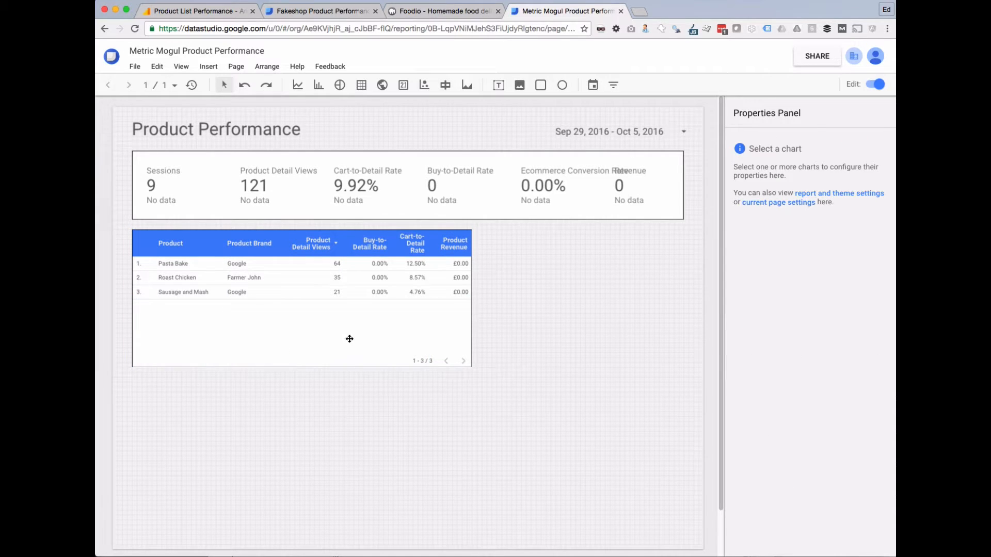
click(412, 325)
click(543, 332)
click(380, 327)
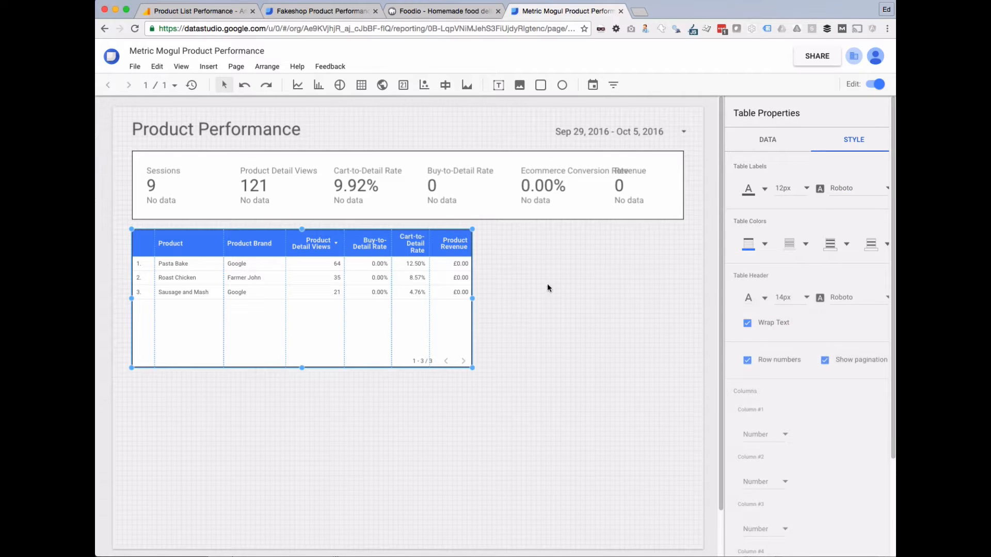
click(573, 317)
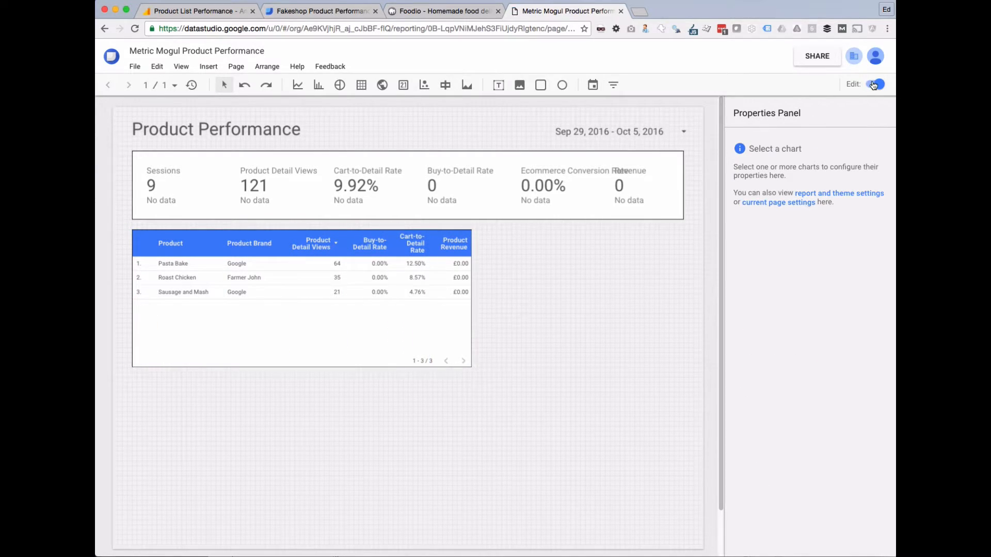
click(873, 86)
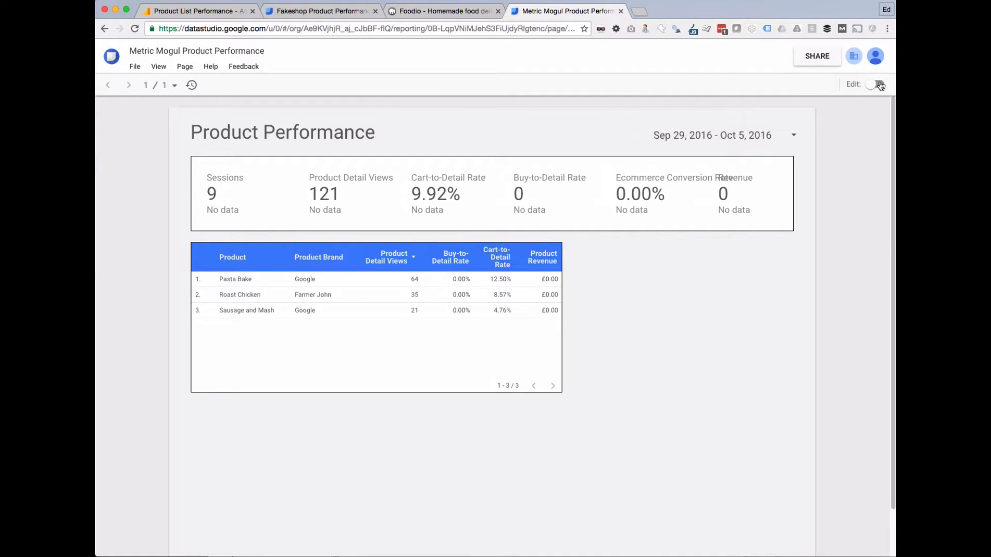
click(880, 86)
Compare against the bar-styled rows in the Fakeshop report, then return to Metric Mogul.
click(309, 10)
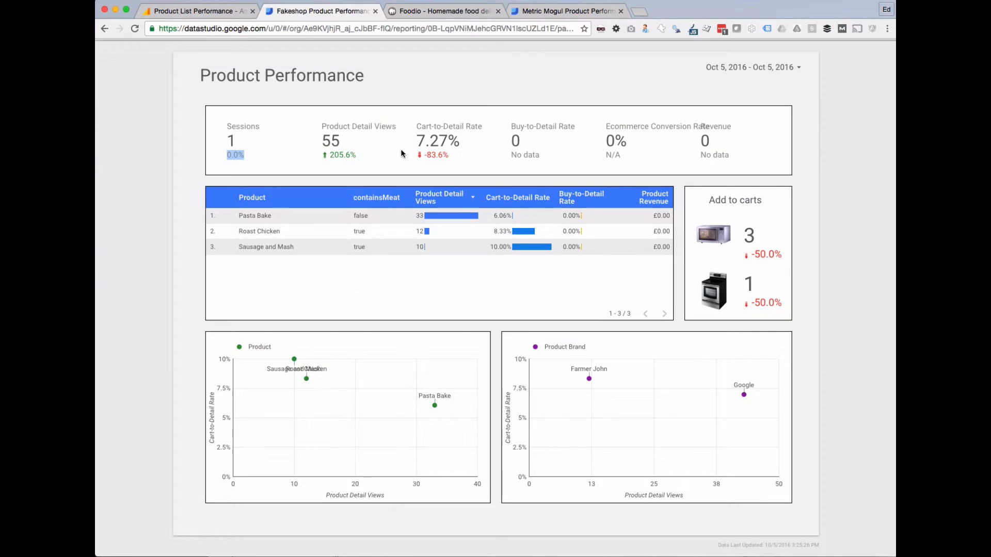
click(436, 216)
drag(515, 230, 517, 249)
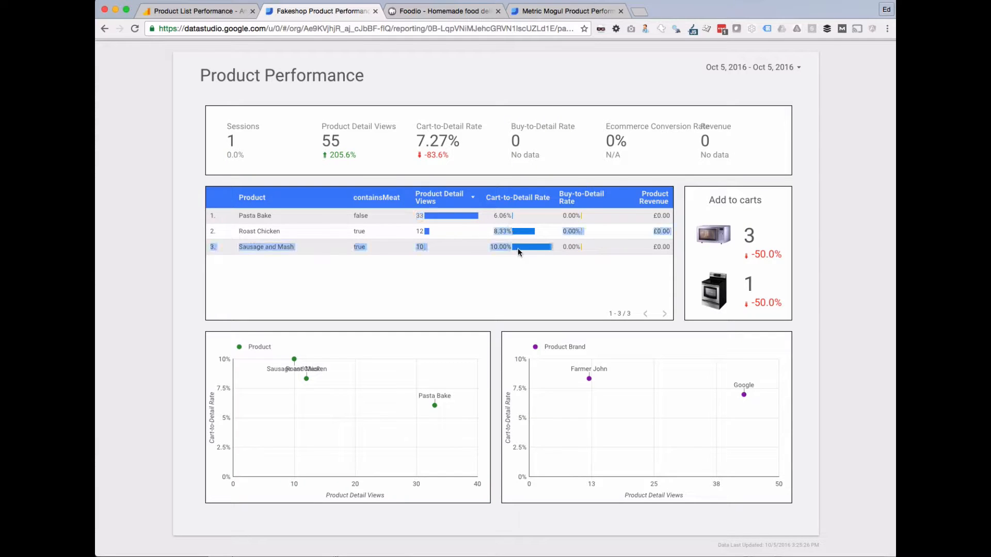
click(540, 10)
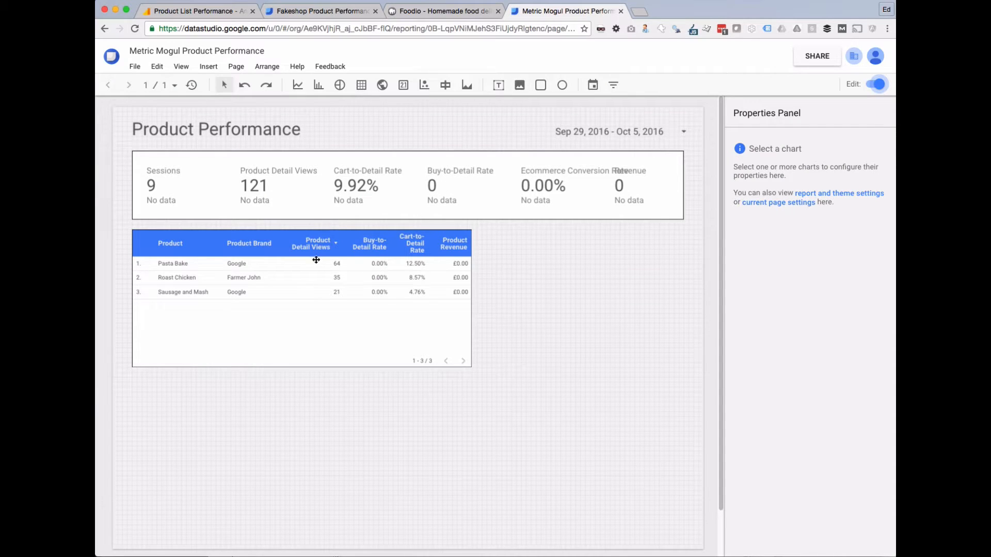
Style the Product Detail Views column as bars with its number shown.
click(338, 285)
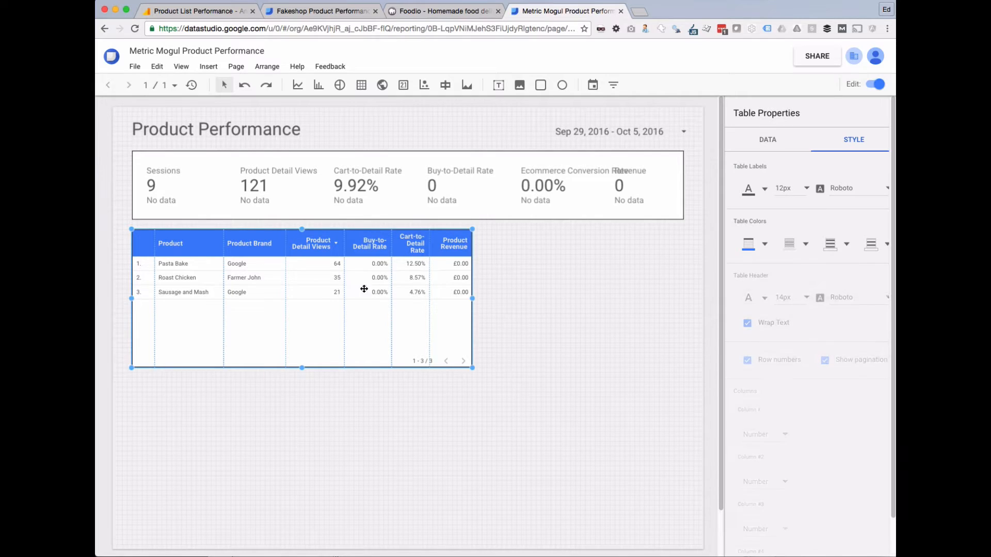
click(765, 140)
click(852, 140)
scroll(797, 286, down, 3)
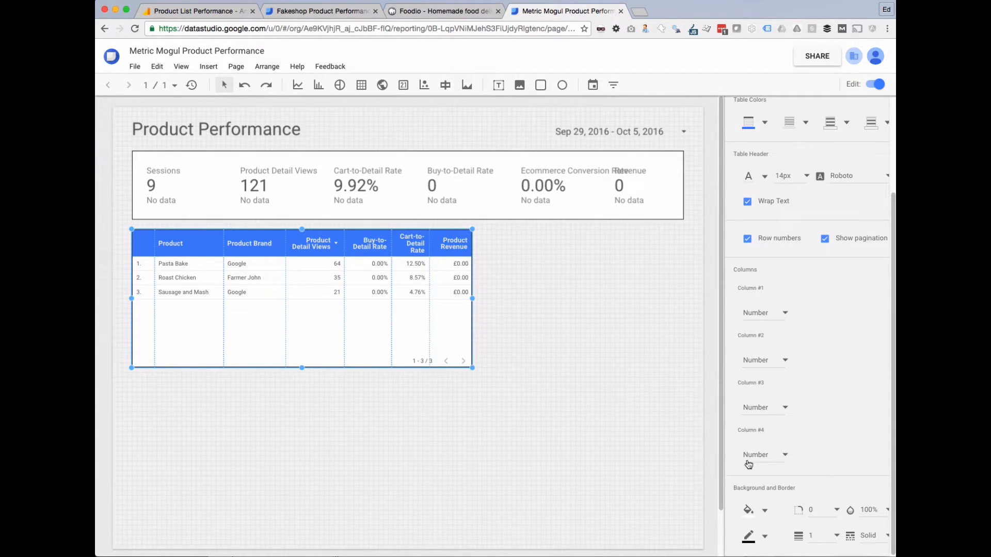
click(757, 312)
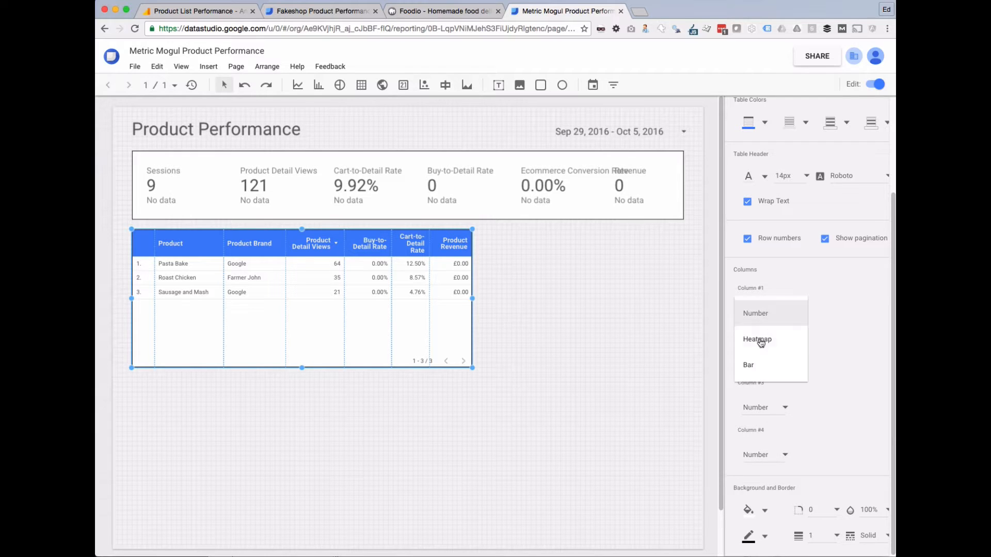
click(749, 365)
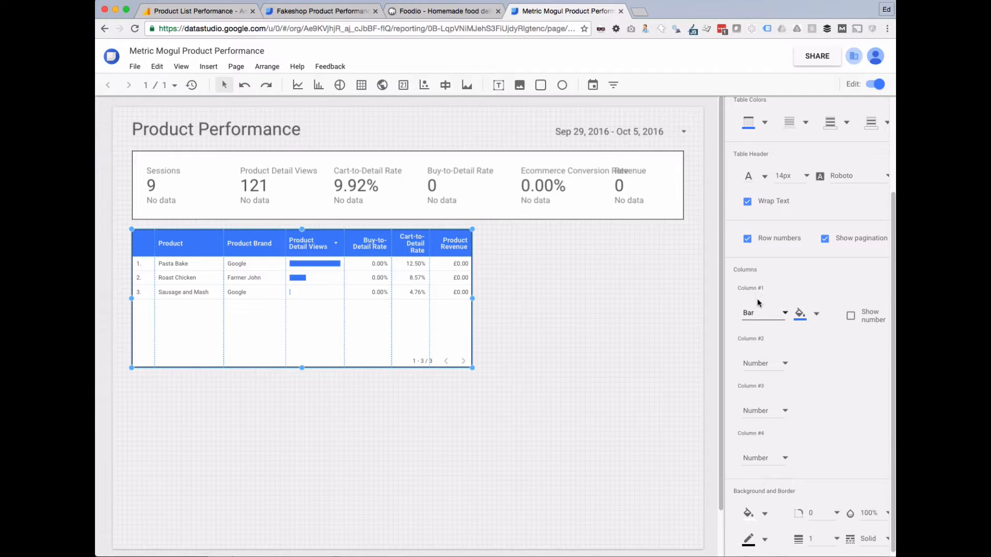
click(761, 313)
click(768, 285)
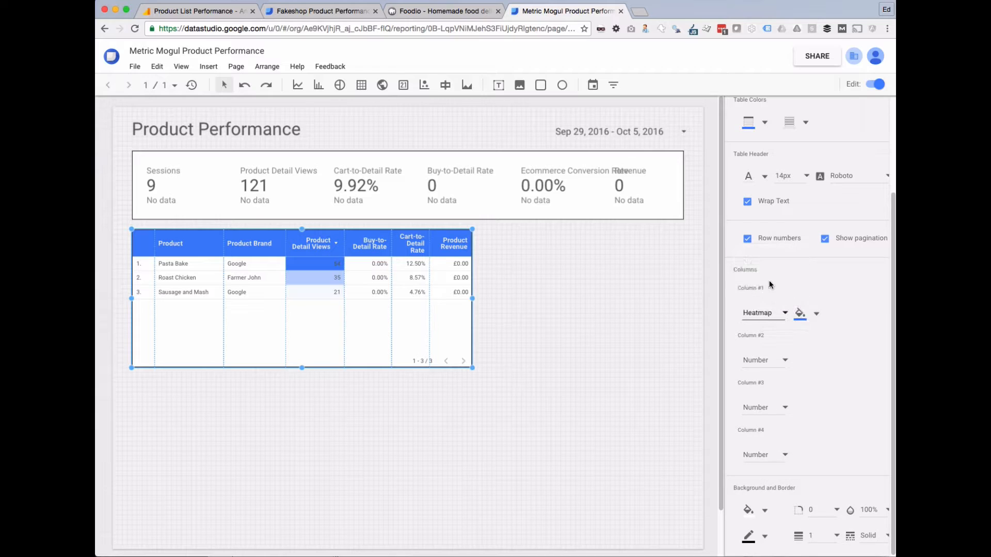
click(758, 312)
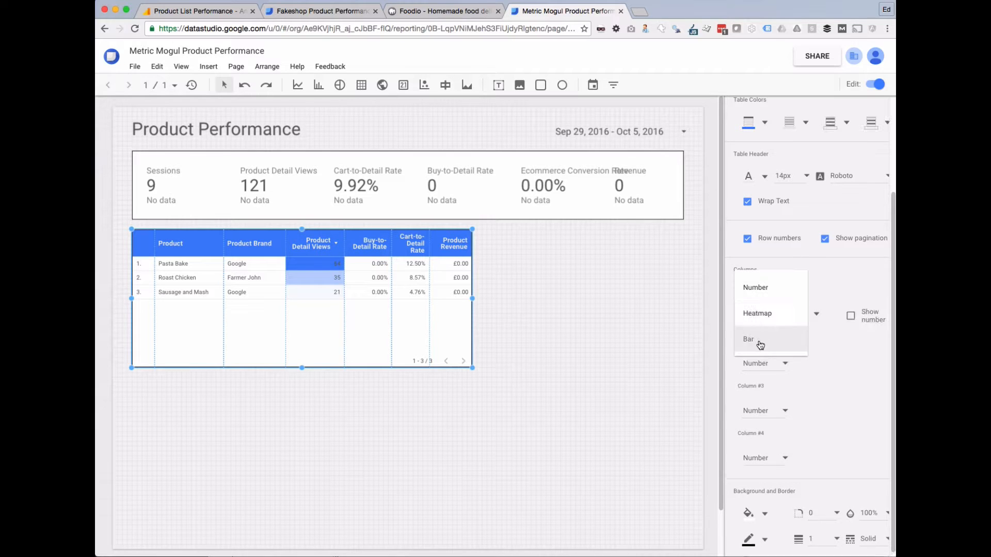
click(759, 342)
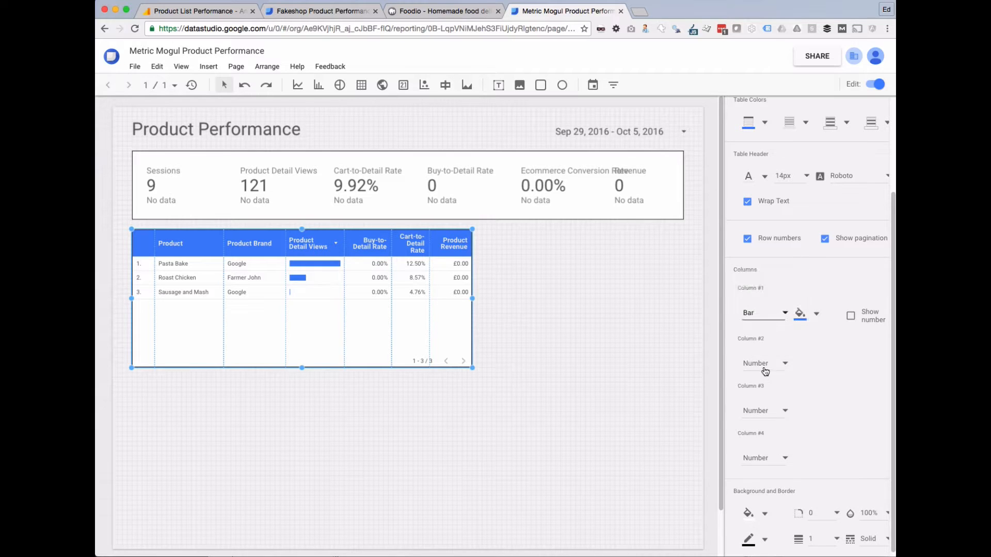
click(850, 316)
Show Buy-to-Detail Rate and Cart-to-Detail Rate as bars with their numbers.
click(763, 364)
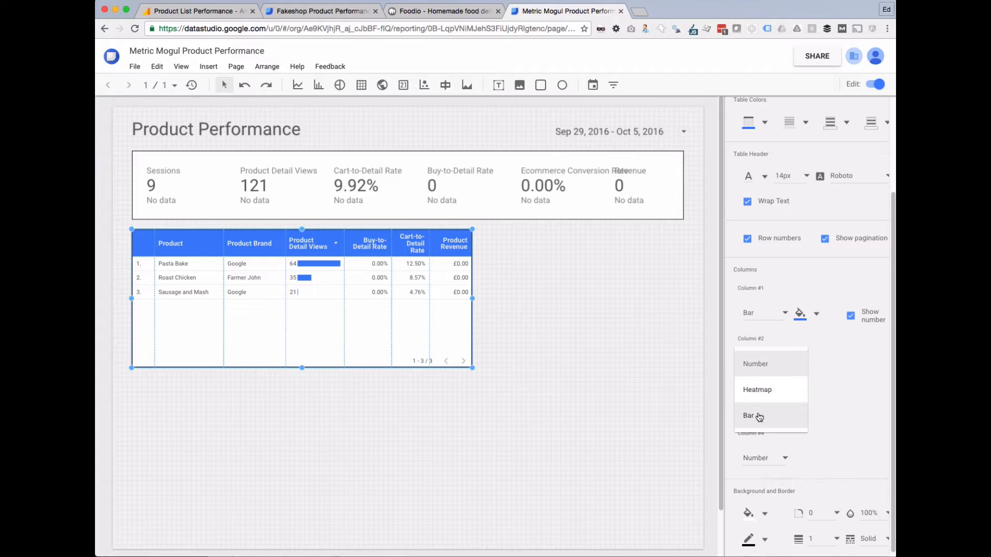
click(754, 414)
click(851, 367)
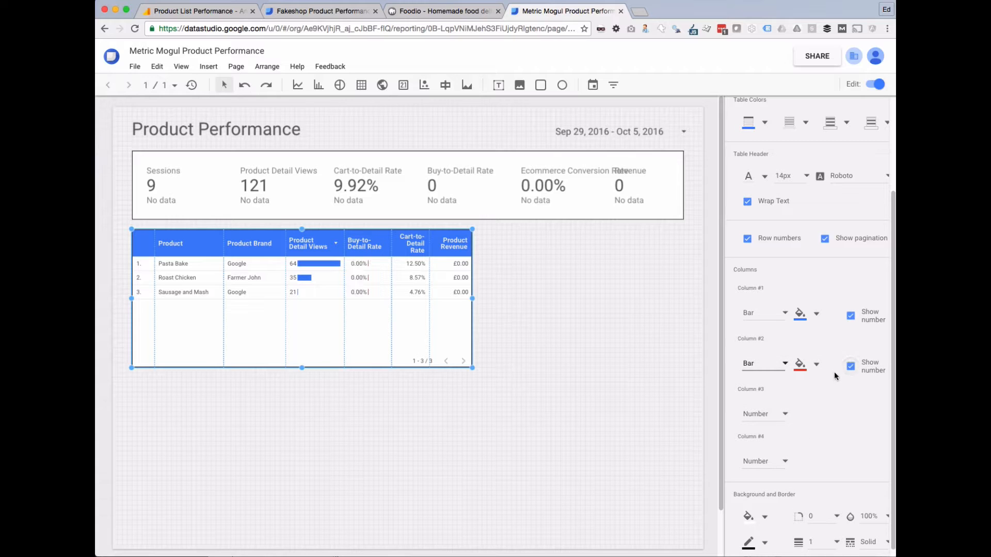
click(754, 417)
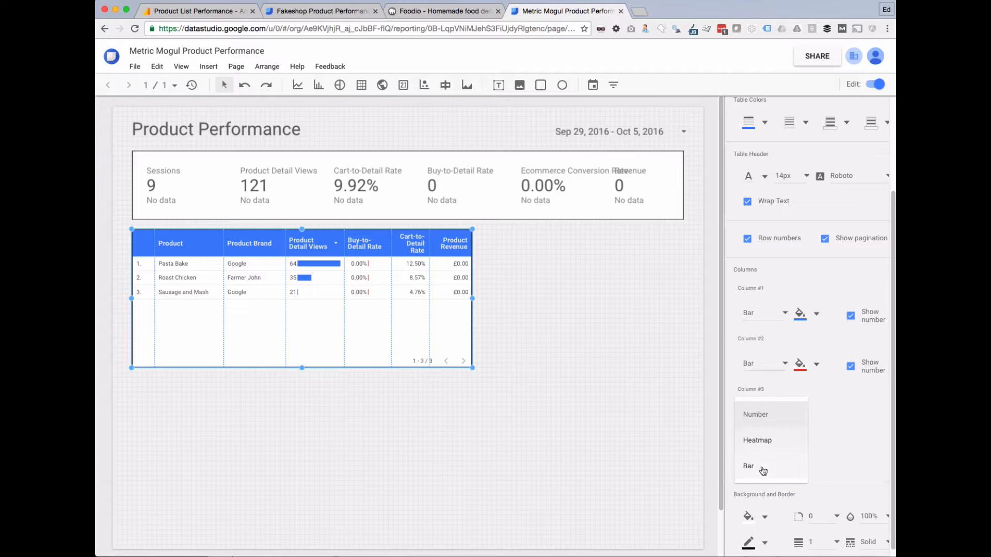
click(759, 467)
click(851, 417)
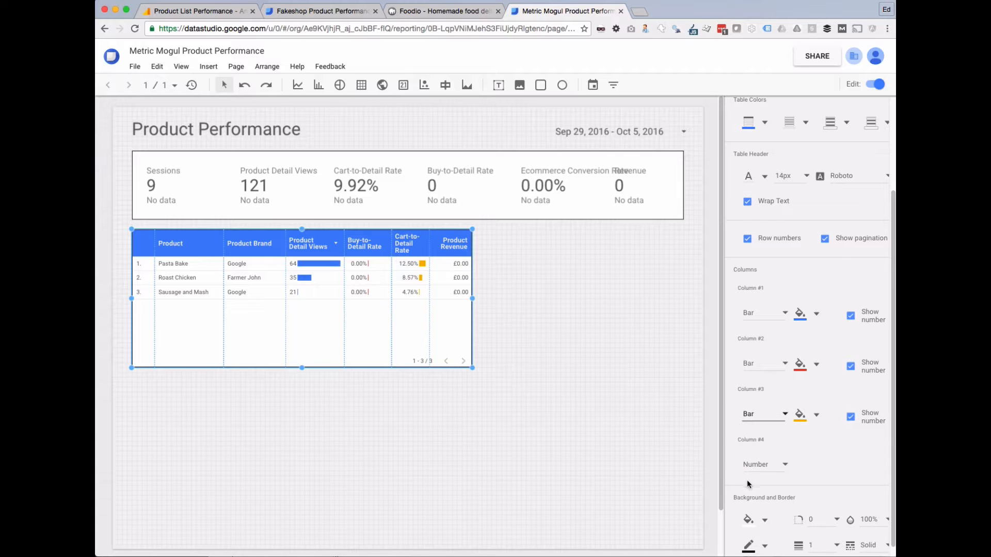
Keep Product Revenue as plain numbers and view the Fakeshop report.
click(772, 478)
click(785, 510)
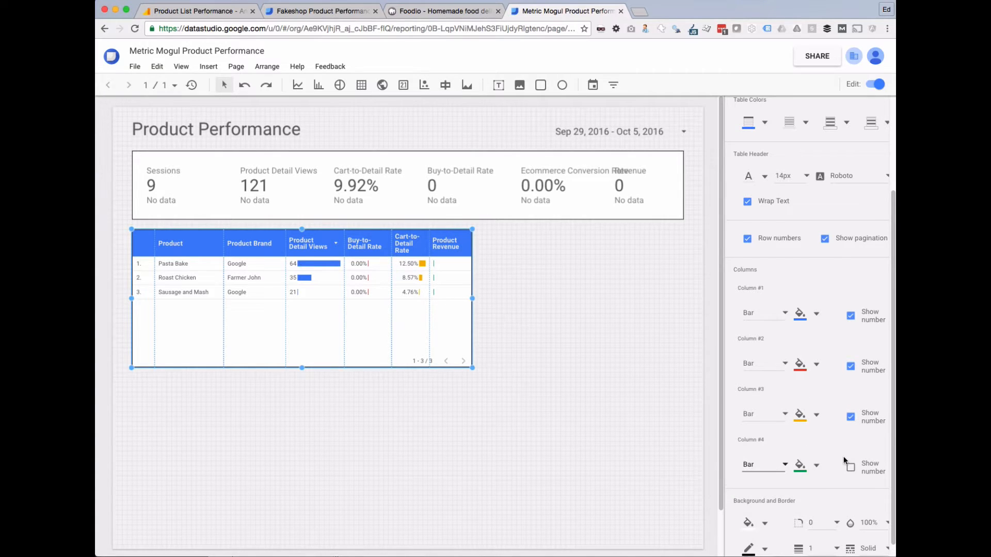
click(778, 471)
click(753, 415)
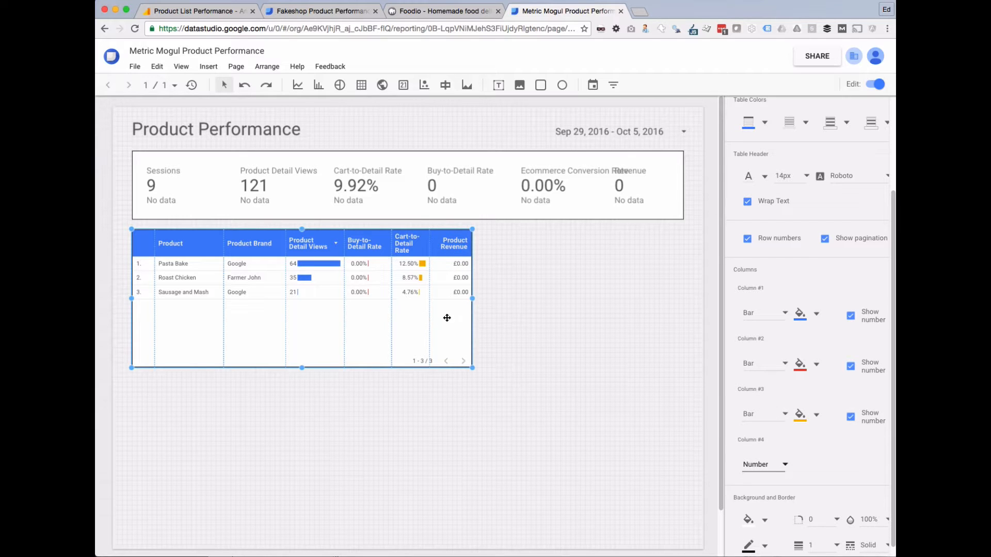
click(306, 11)
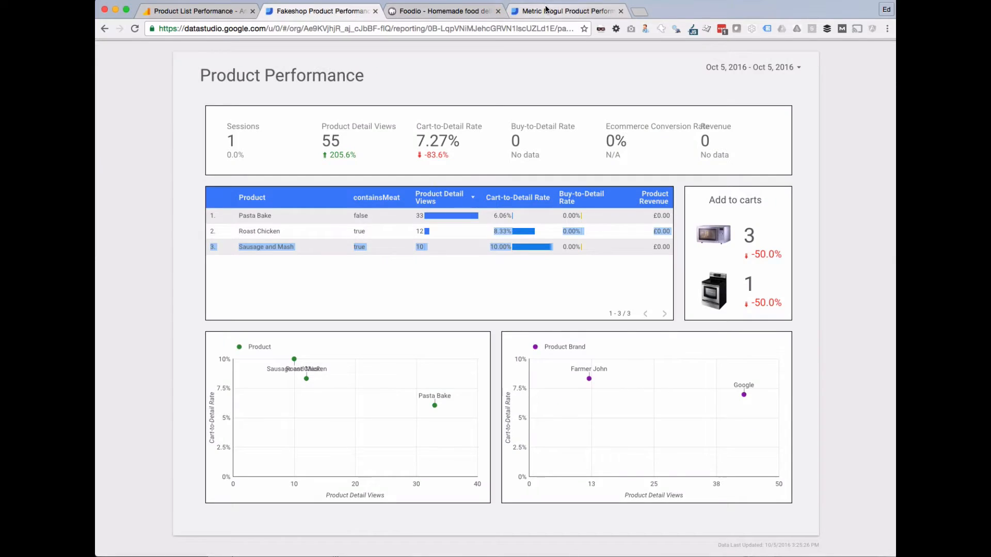
Widen the product table and resize the Product Brand, Product Detail Views and Buy-to-Detail Rate columns.
click(549, 12)
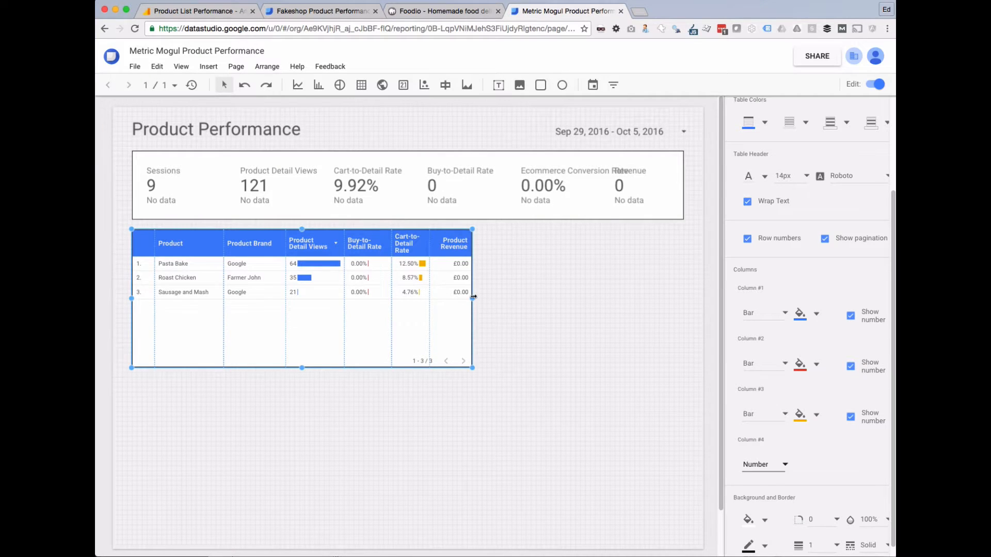
drag(474, 298, 580, 297)
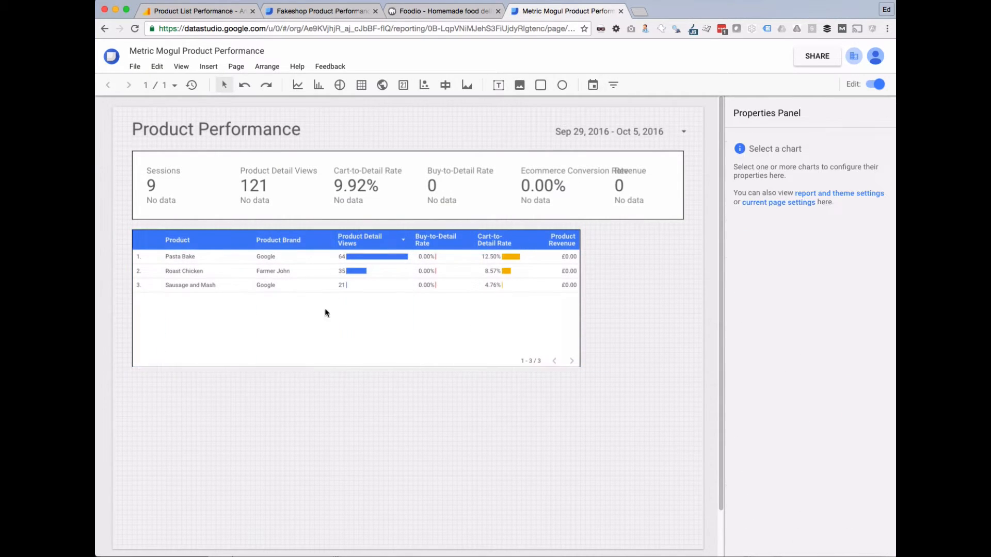
click(241, 246)
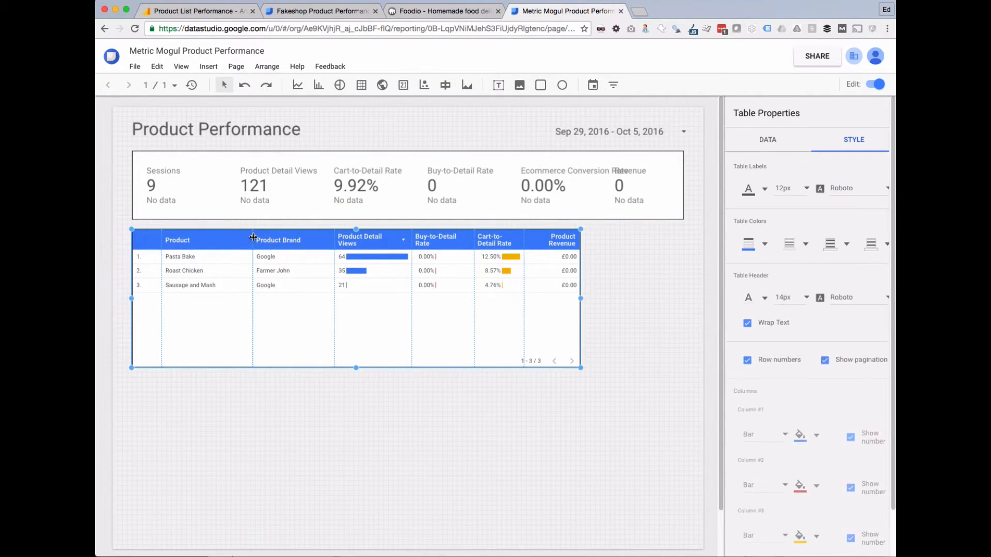
drag(252, 237, 239, 237)
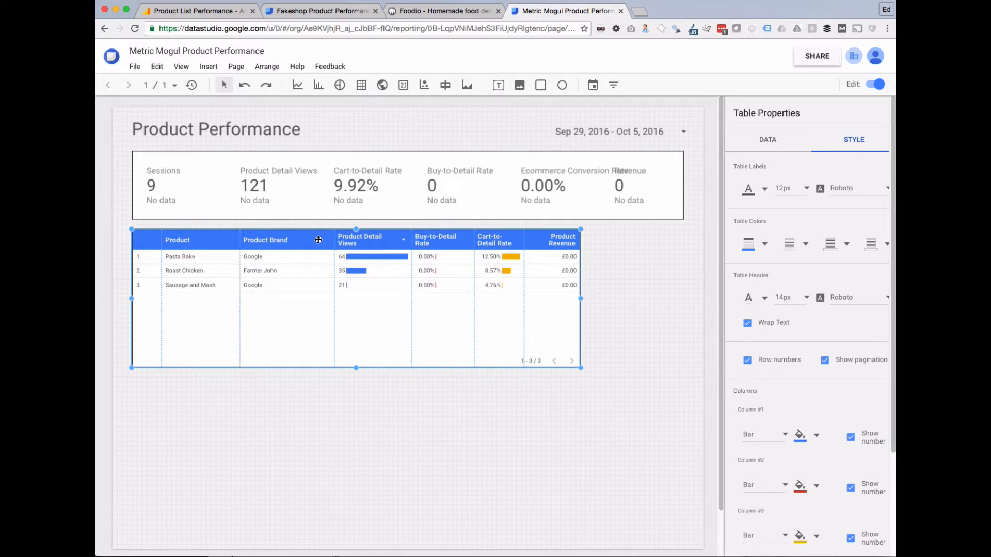
drag(334, 237, 311, 237)
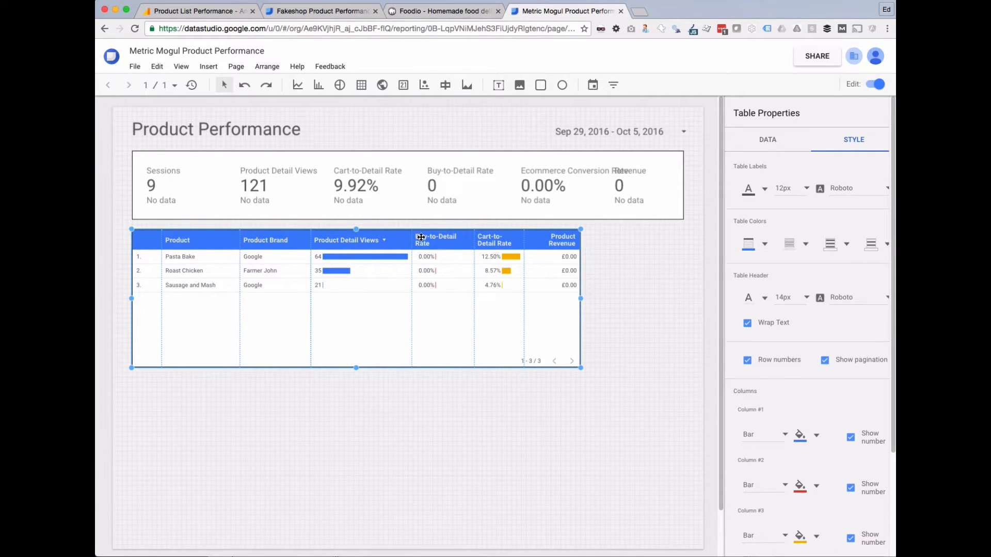
drag(412, 237, 401, 239)
click(436, 486)
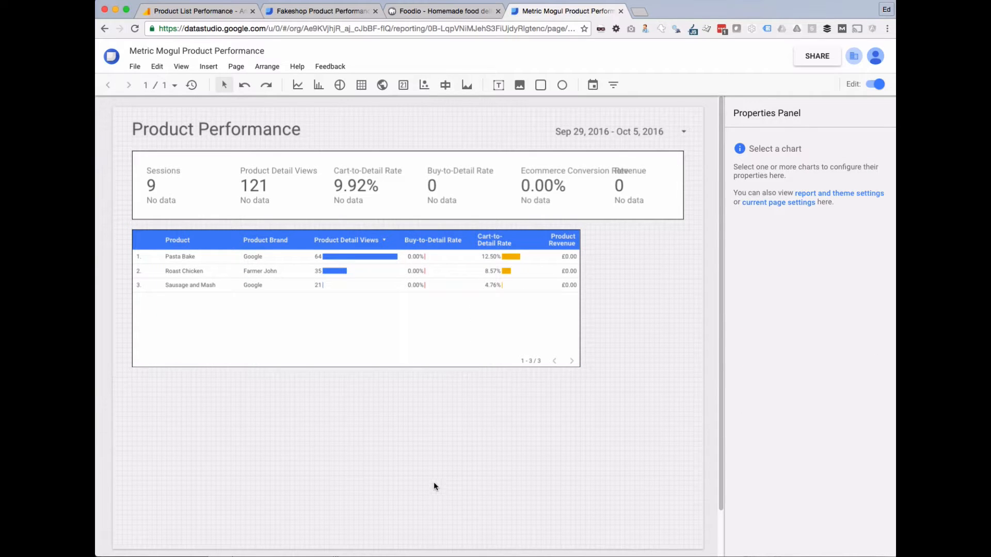
click(308, 10)
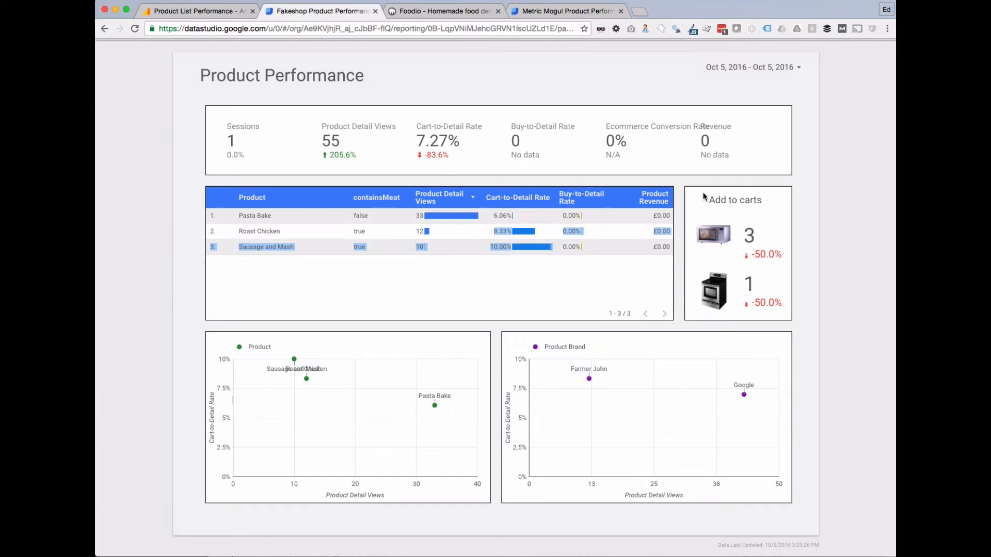
Point out the Fakeshop 'Add to carts' heading, then return to the Metric Mogul editor.
click(735, 235)
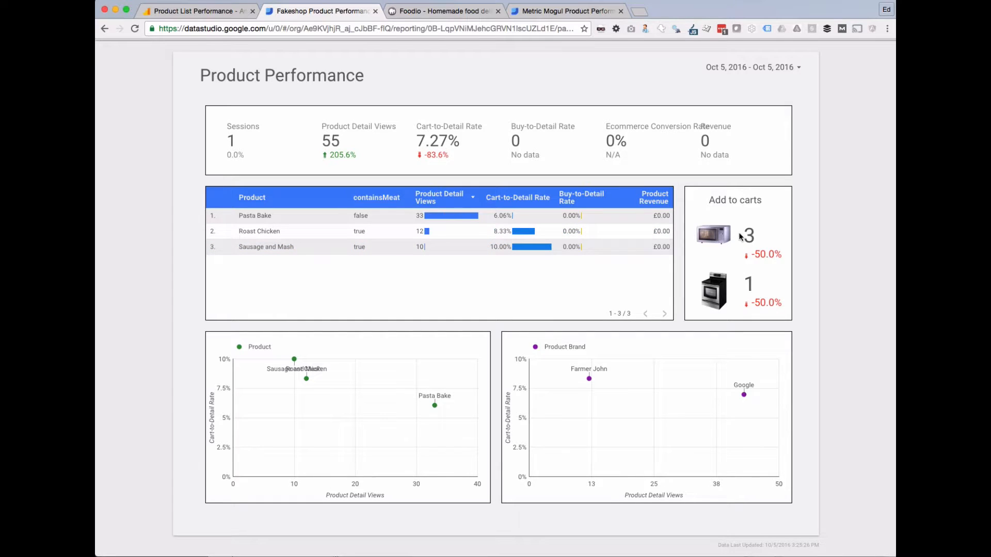
drag(720, 201, 772, 199)
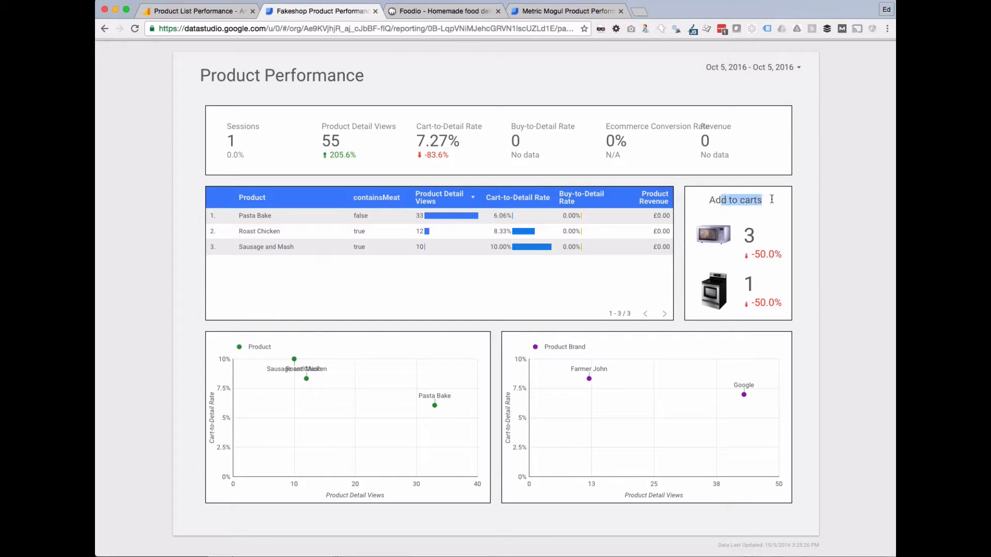
click(744, 237)
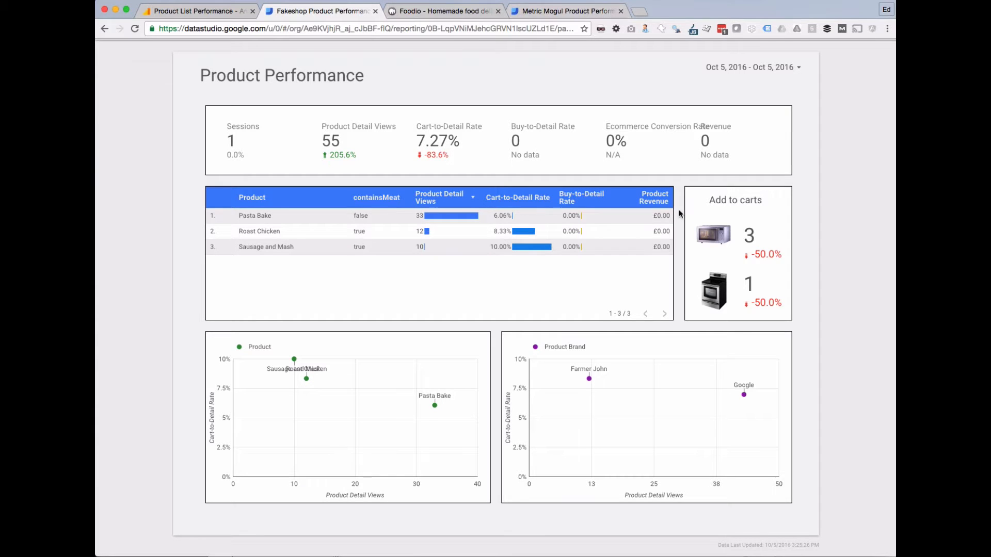
click(549, 12)
click(539, 85)
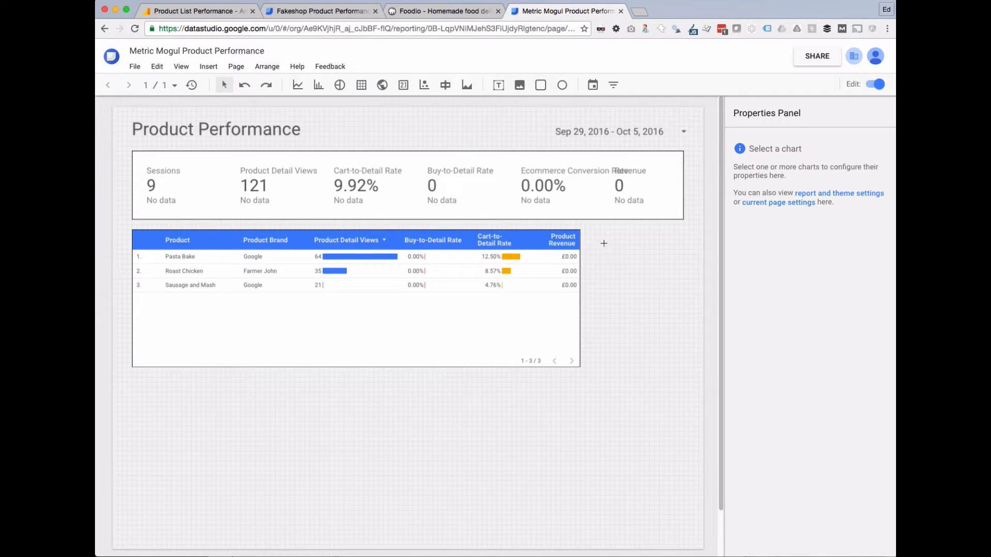
Draw a transparent, black-bordered box right of the table, stretched to match its height.
drag(596, 239, 684, 365)
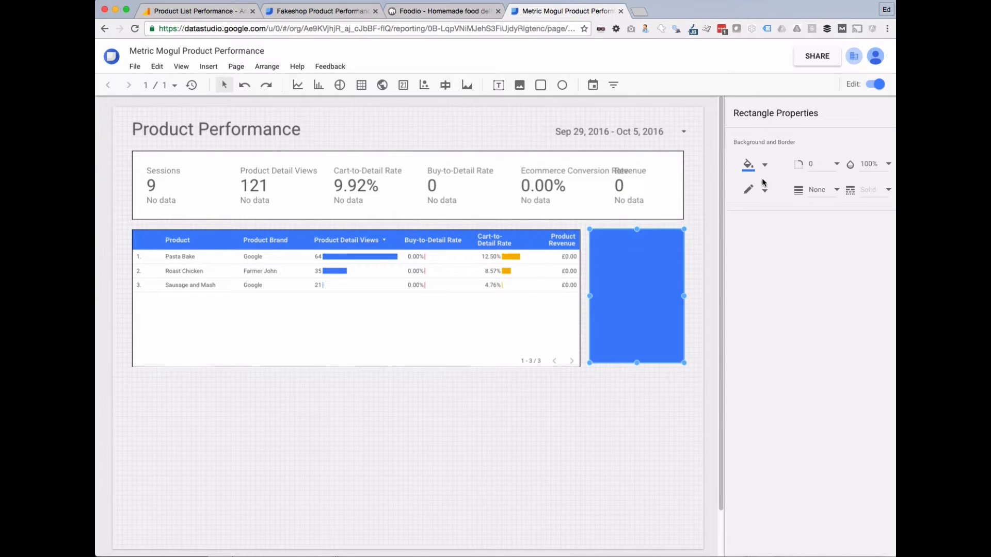
click(758, 165)
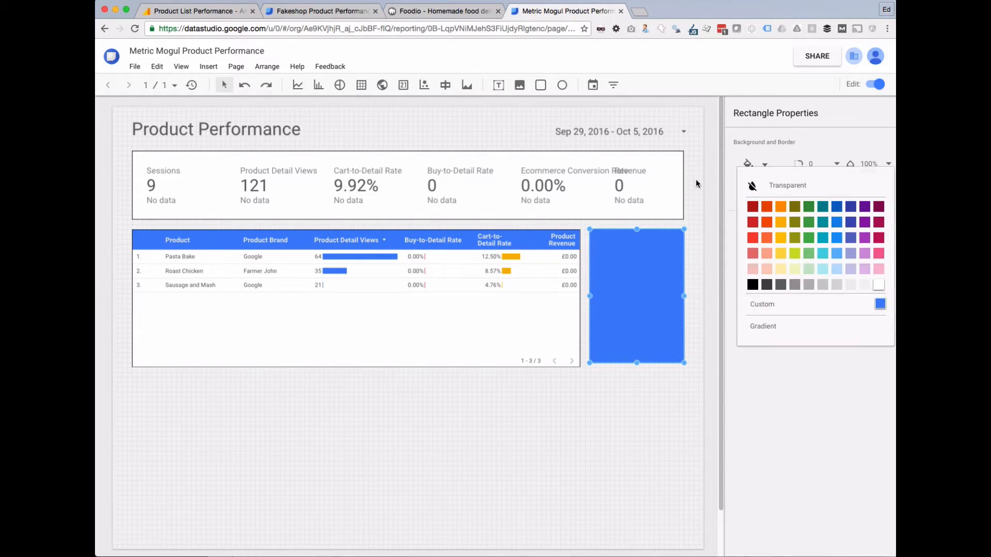
click(752, 185)
click(749, 189)
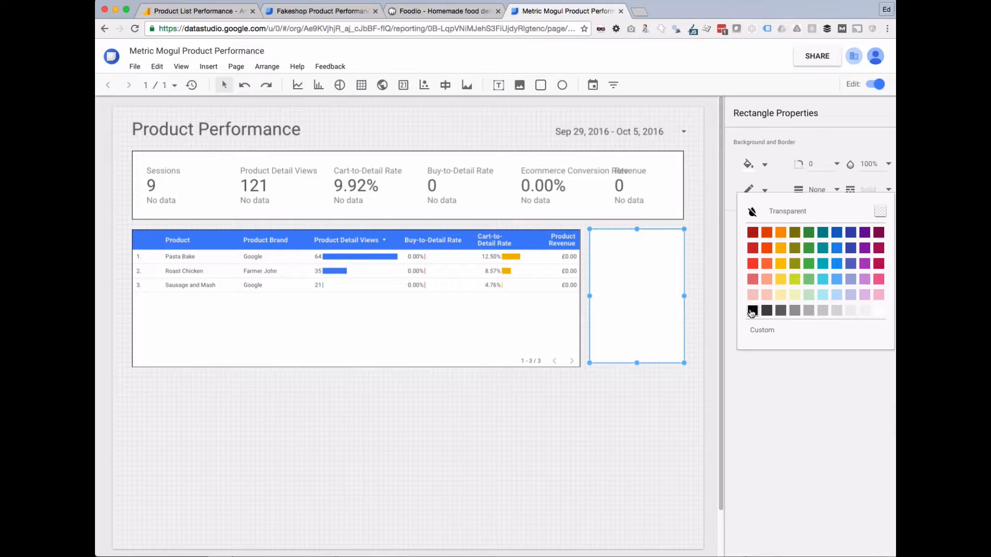
click(751, 310)
click(653, 410)
click(633, 358)
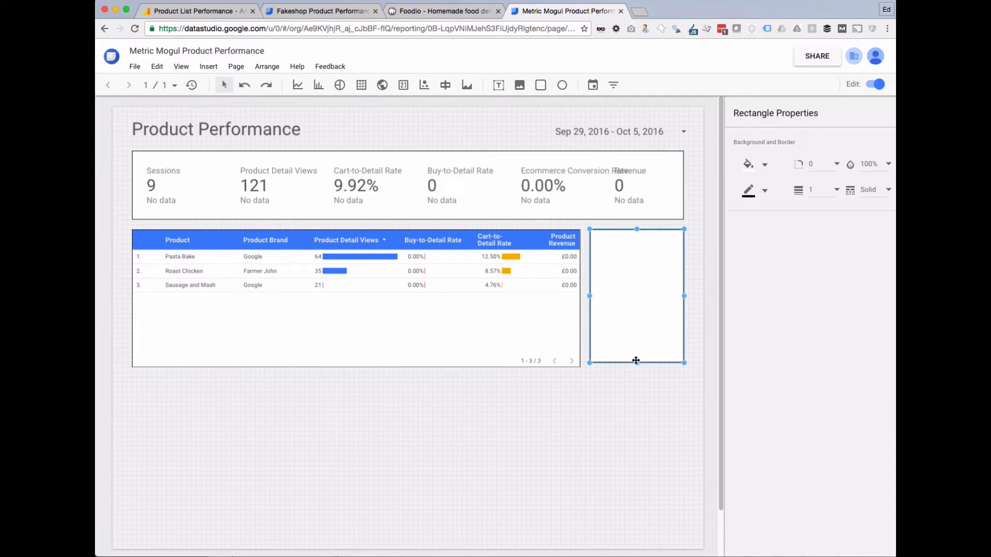
drag(637, 364, 637, 367)
click(604, 406)
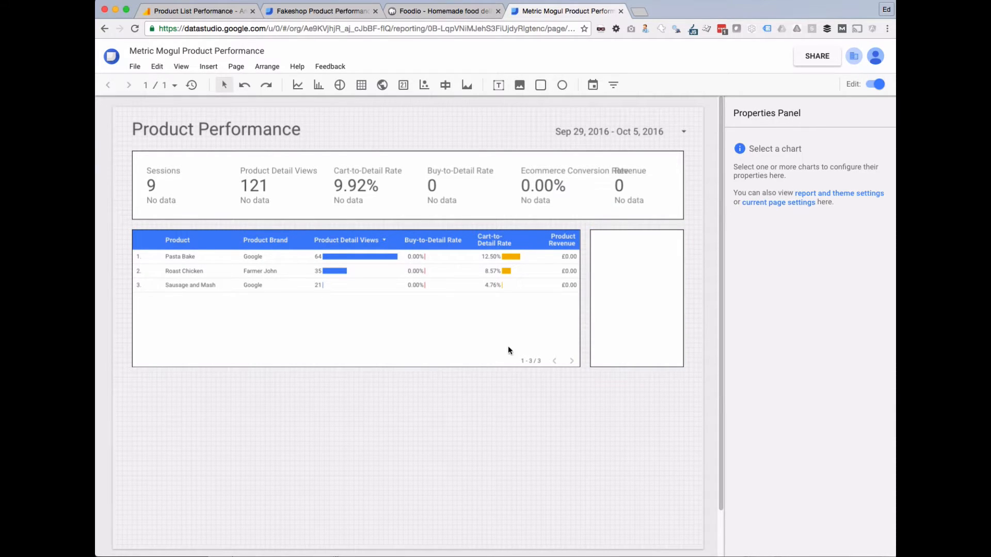
Place a scorecard inside the box showing Product Adds To Cart, shifted left.
click(404, 86)
drag(602, 241, 682, 284)
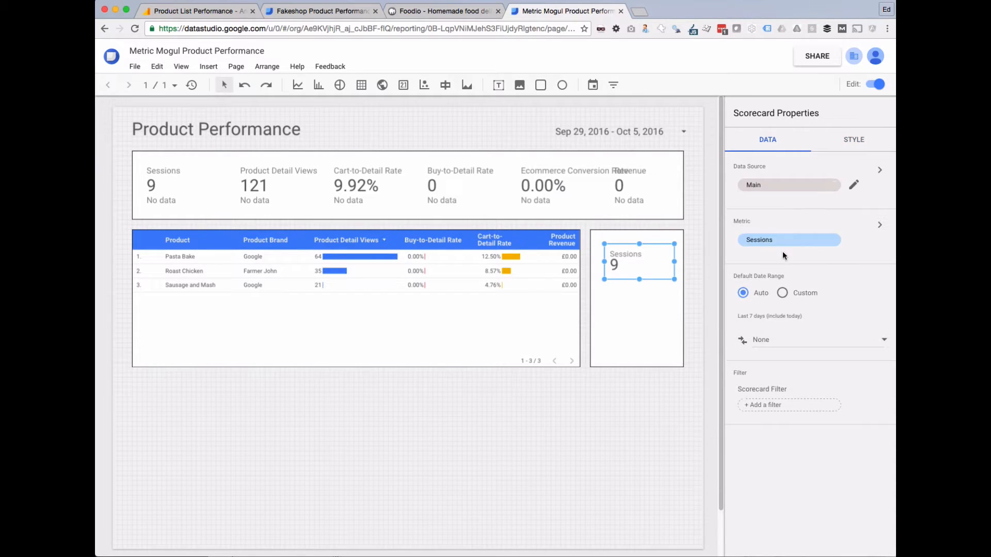
click(784, 240)
click(872, 111)
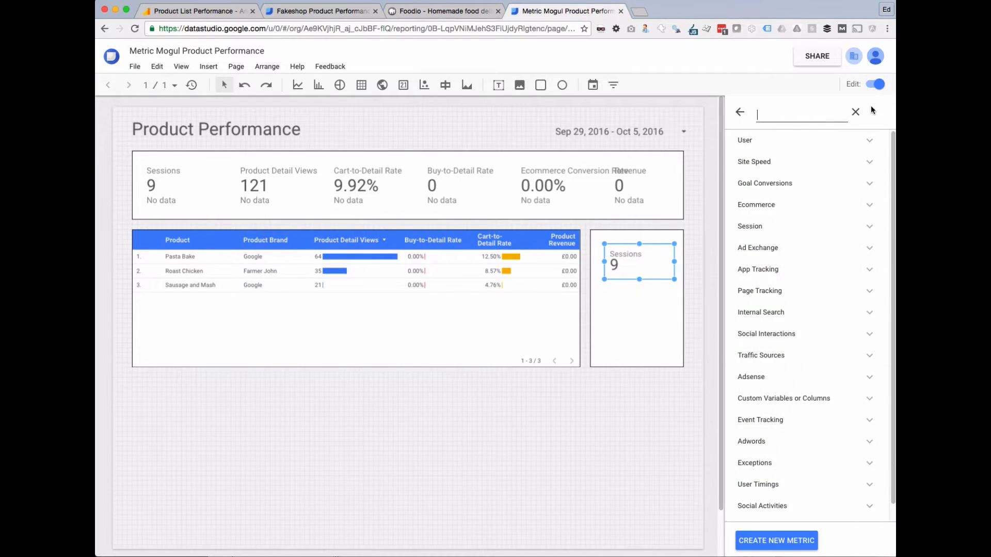
text(add)
click(785, 165)
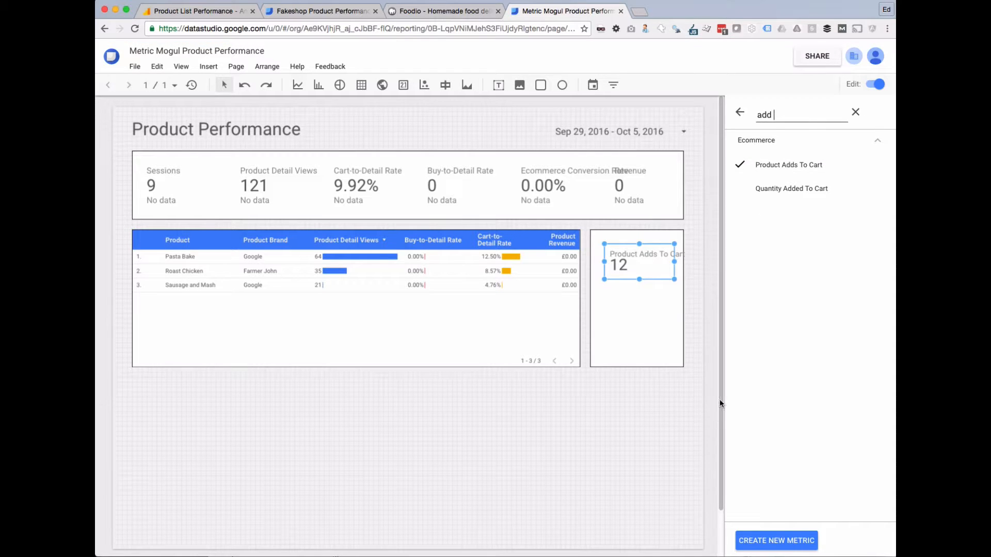
click(740, 112)
click(695, 386)
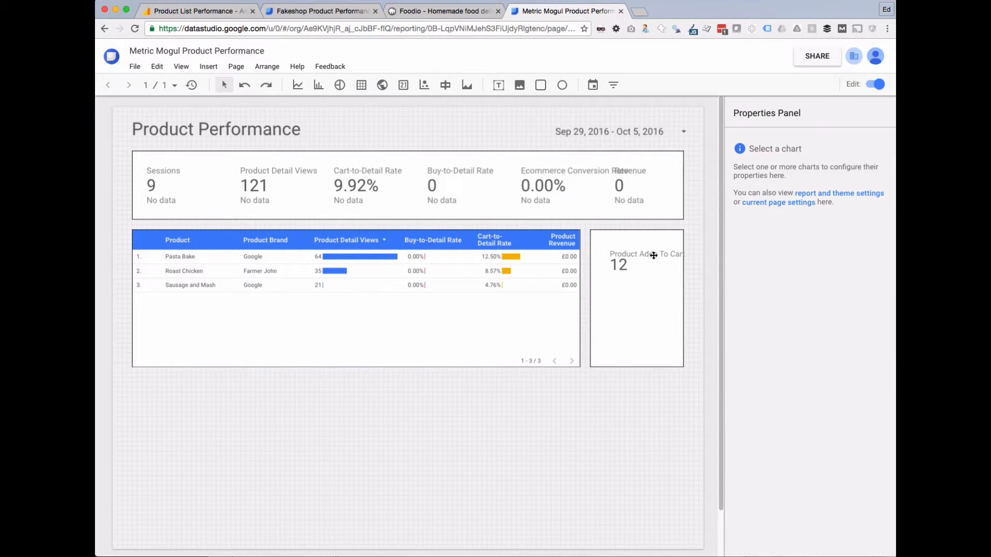
drag(653, 255, 614, 258)
Create a scorecard filter where canMicro equals true.
click(774, 405)
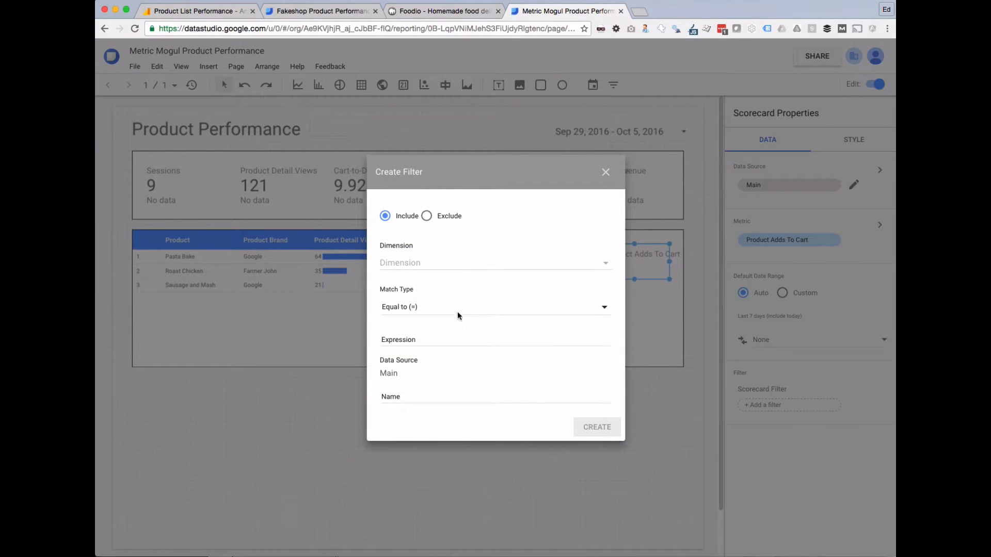
click(420, 264)
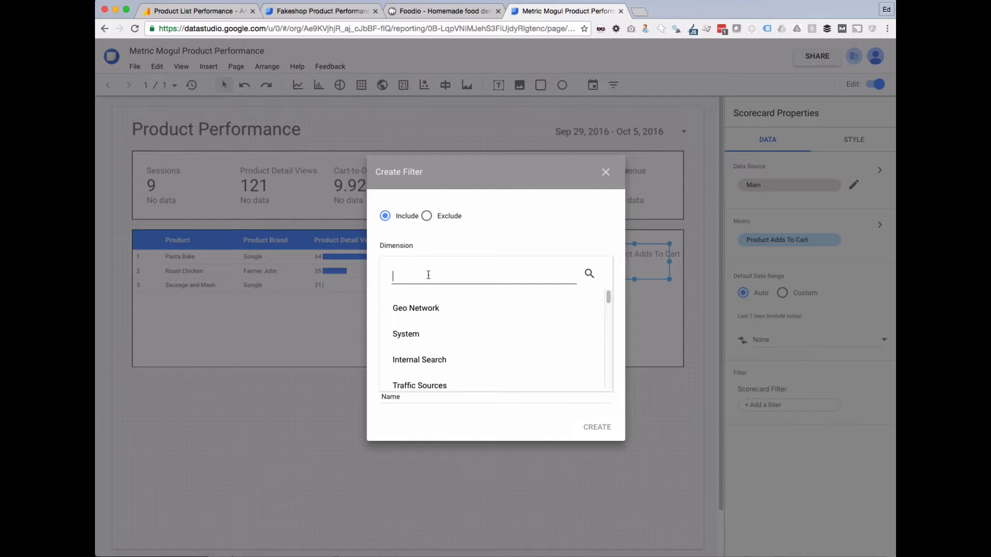
text(canMi)
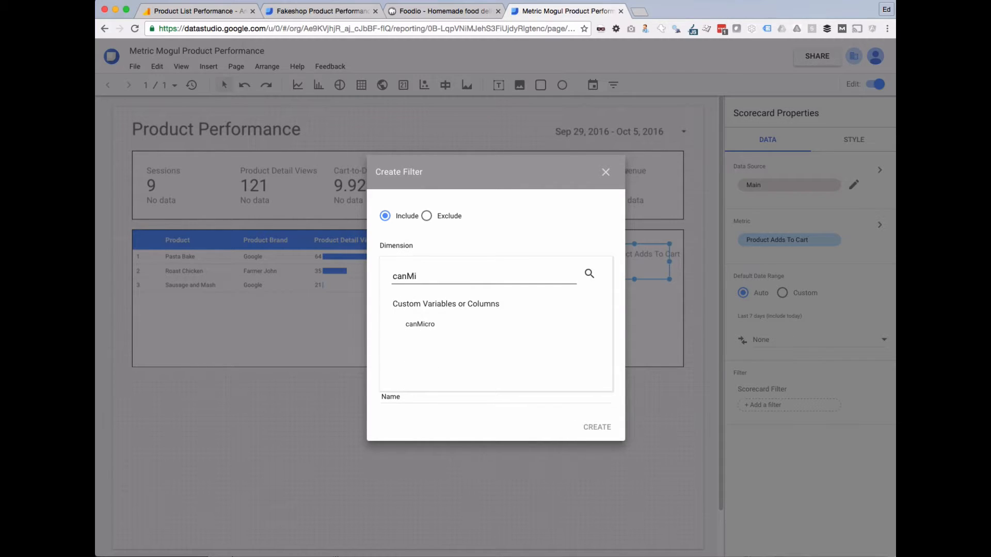
drag(422, 276, 391, 272)
text(brand)
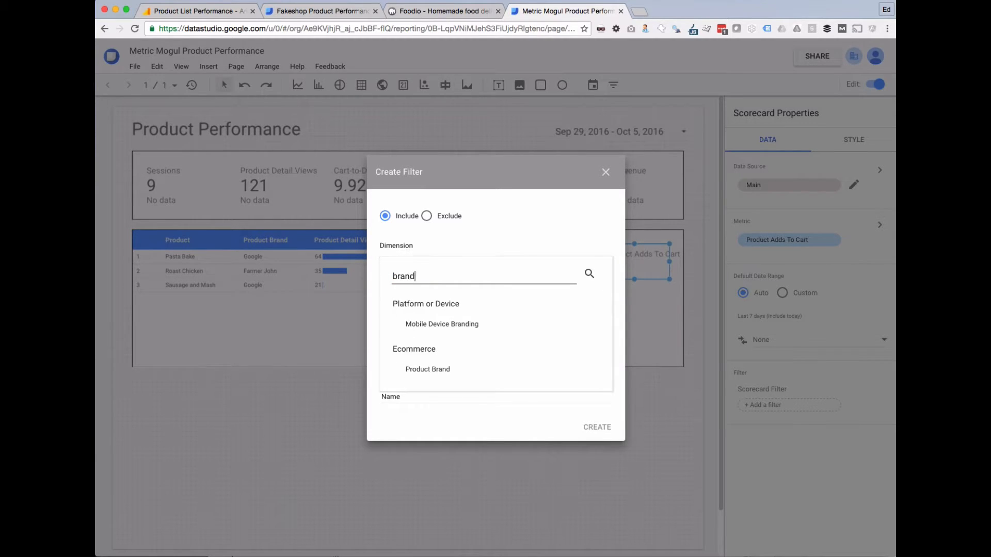
click(428, 369)
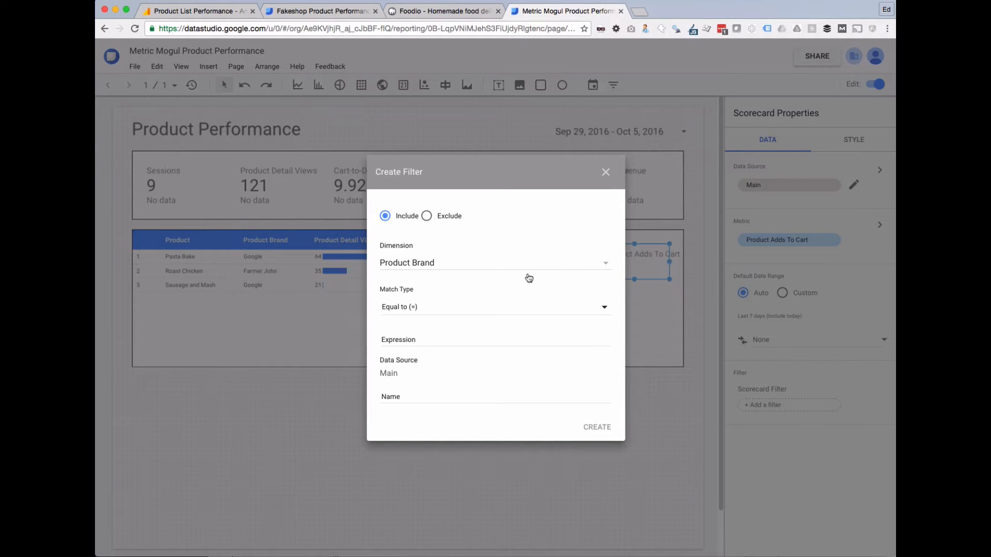
click(428, 264)
text(ca)
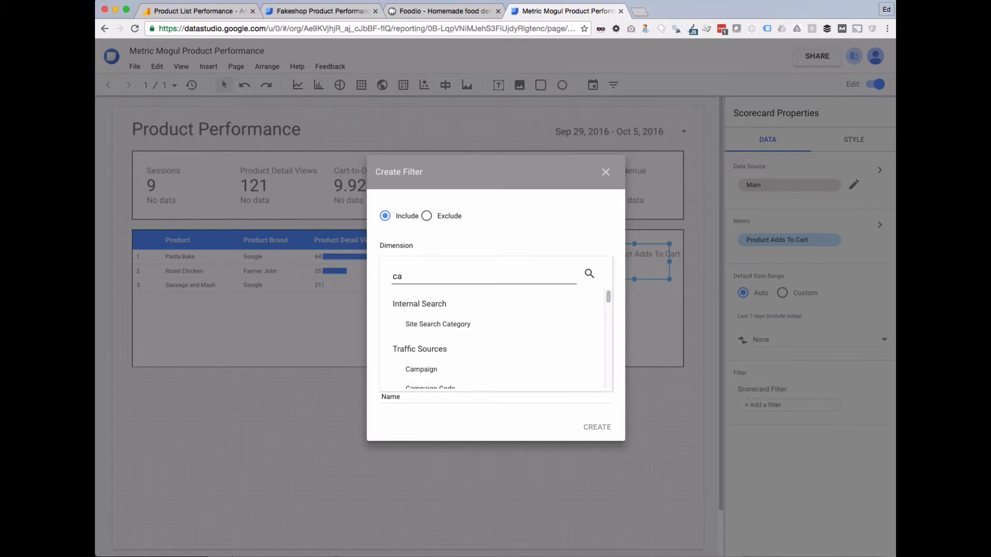
text(nMic)
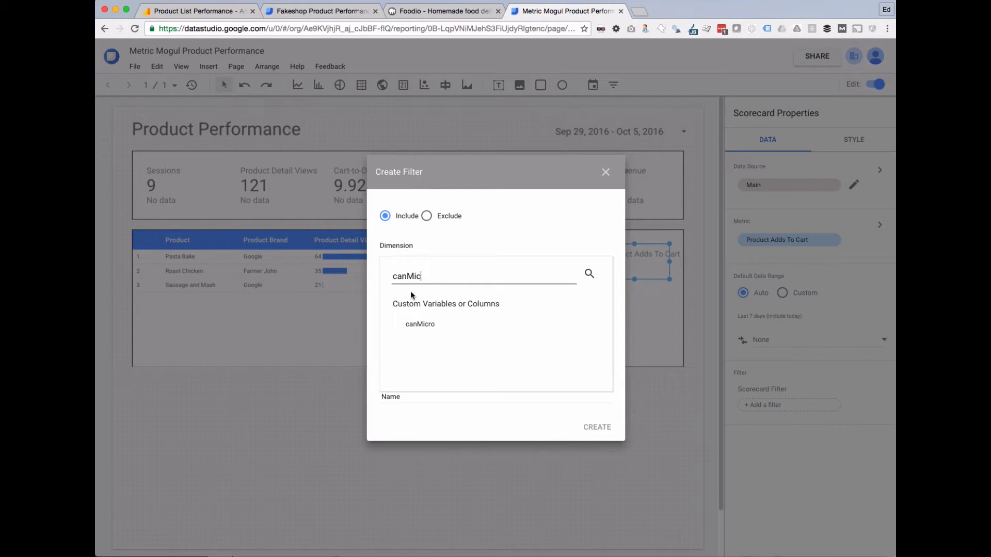
click(420, 324)
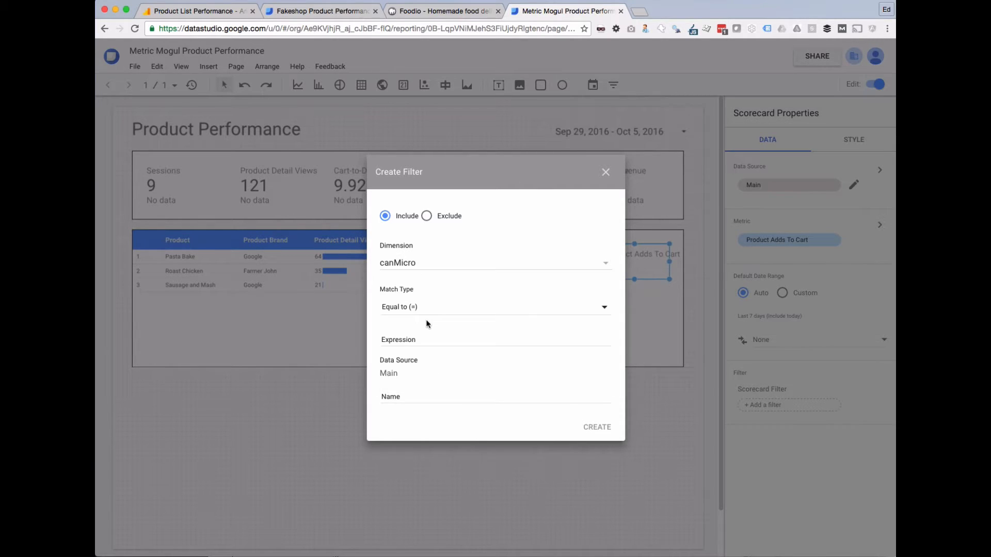
click(409, 340)
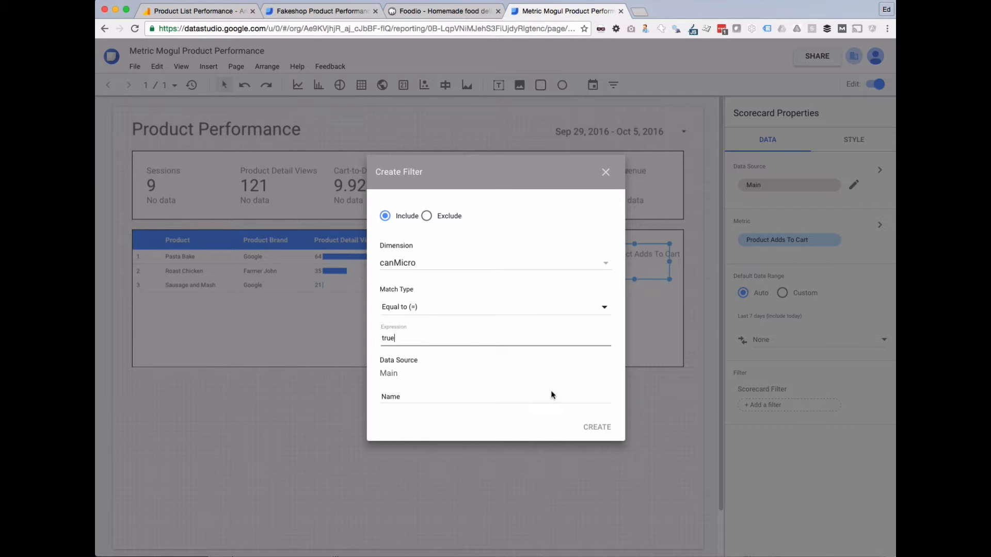
click(602, 429)
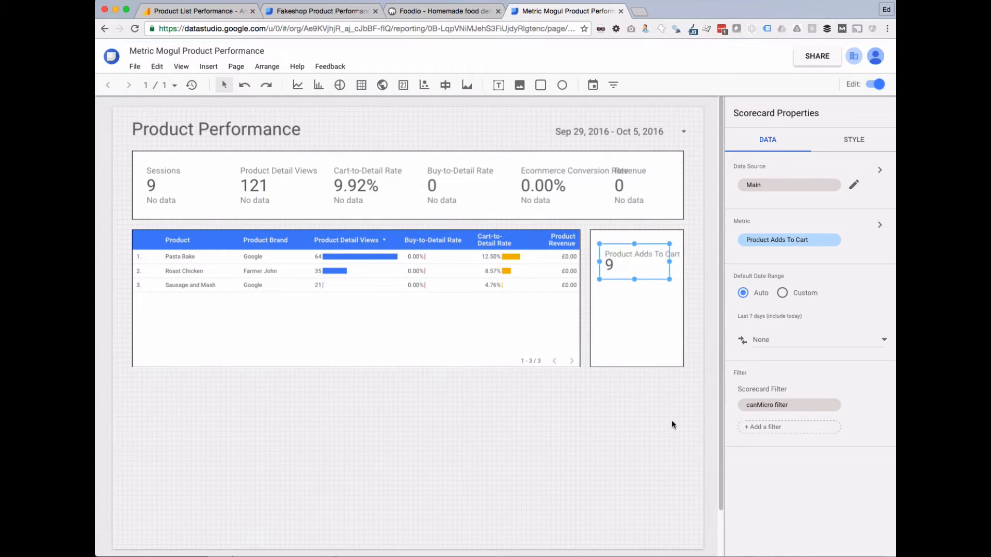
Shift the filtered scorecard slightly right within the box.
click(672, 421)
click(635, 265)
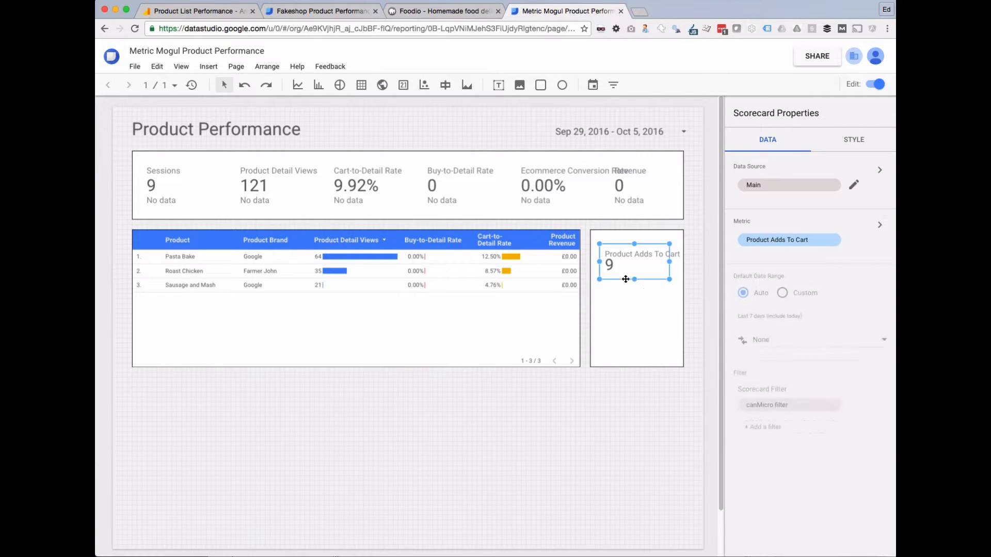
drag(599, 262, 623, 259)
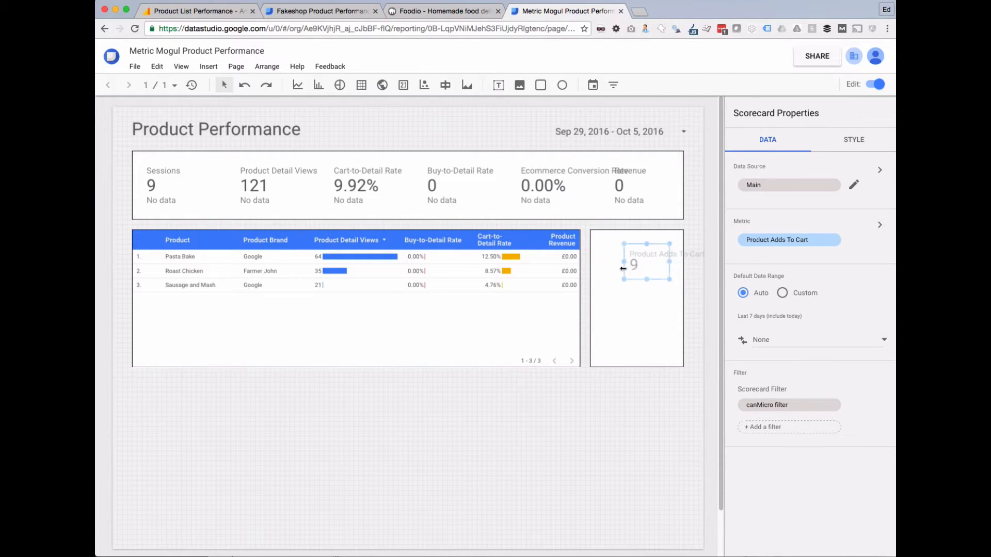
click(654, 423)
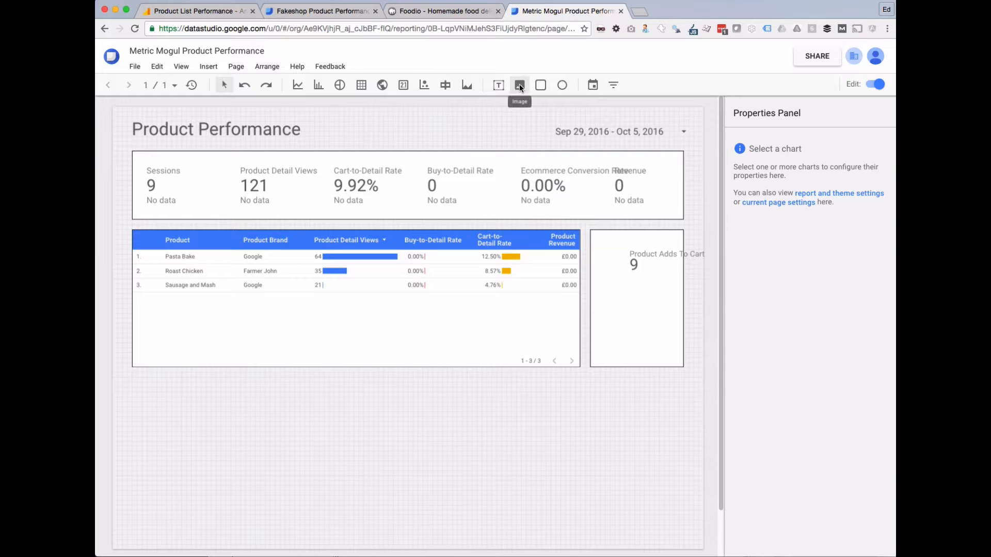
Insert the Microwave-2.jpg image into the box.
drag(594, 249, 631, 290)
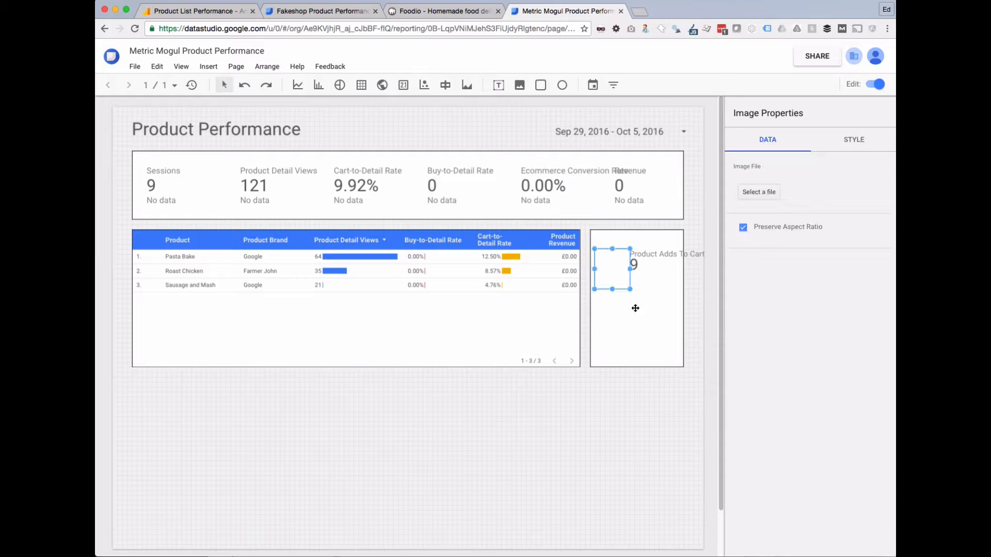
click(758, 192)
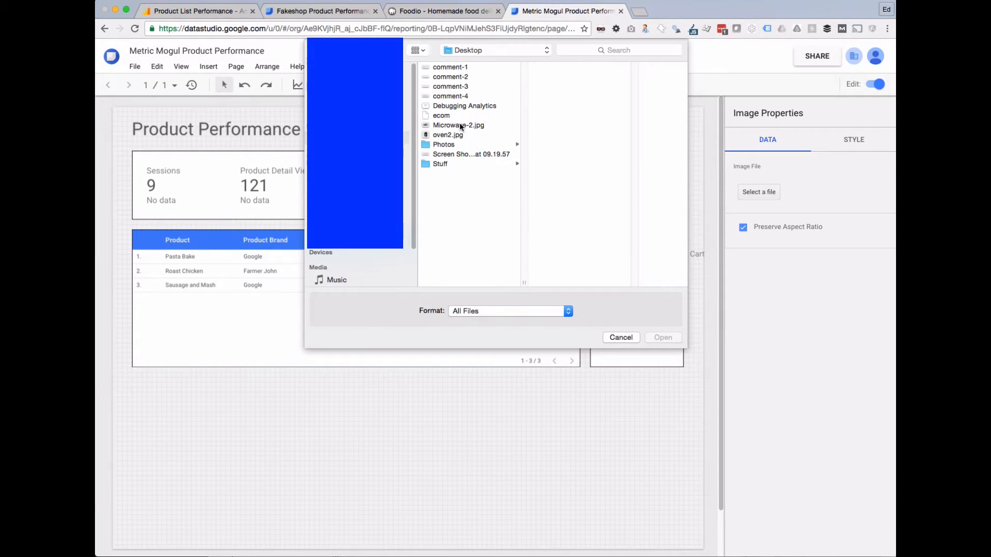
click(458, 125)
key(Return)
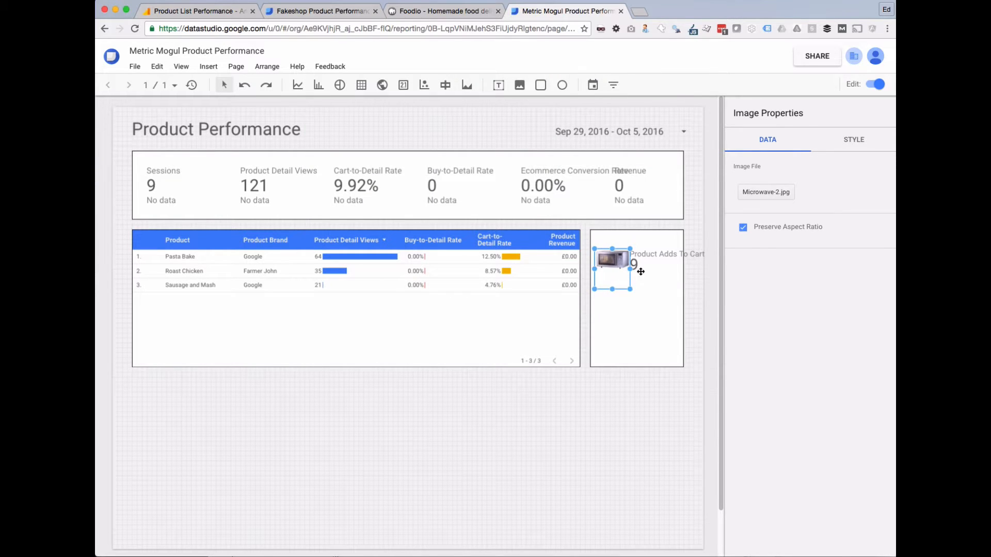
Narrow the product table, move the microwave image left and the scorecard up beside it.
click(642, 255)
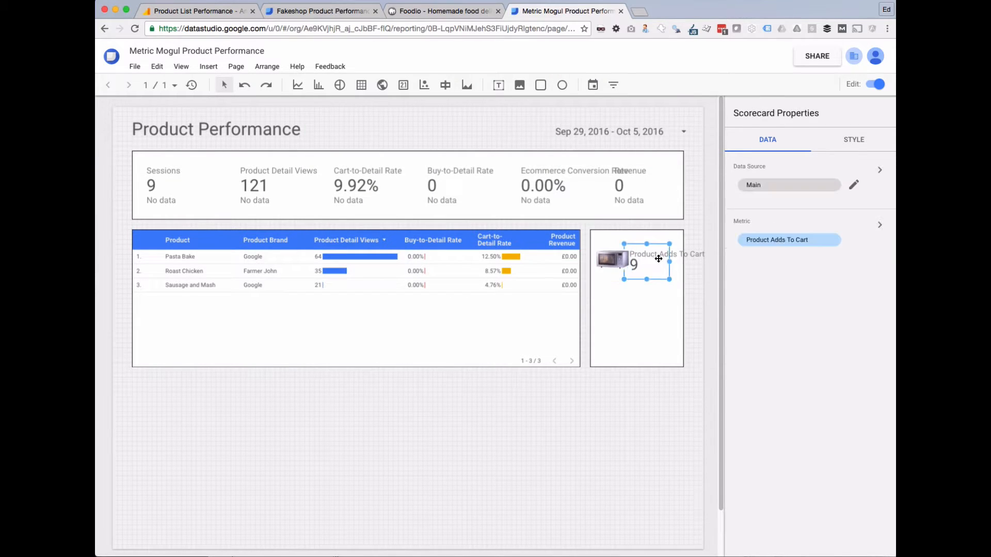
click(570, 320)
mouse_move(580, 298)
mouse_down()
mouse_move(556, 294)
mouse_move(582, 295)
mouse_move(565, 294)
mouse_up()
click(636, 296)
click(614, 261)
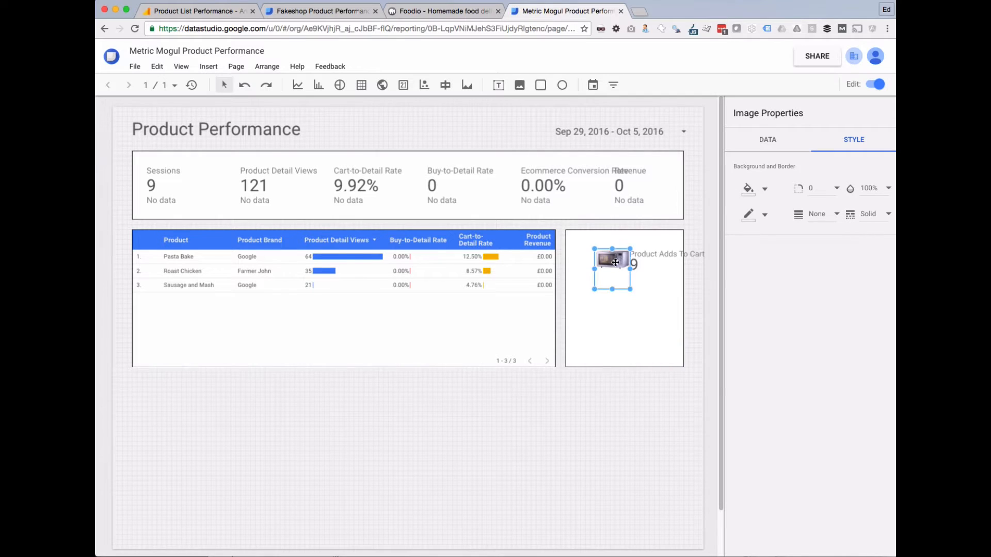
drag(615, 262, 593, 257)
click(662, 255)
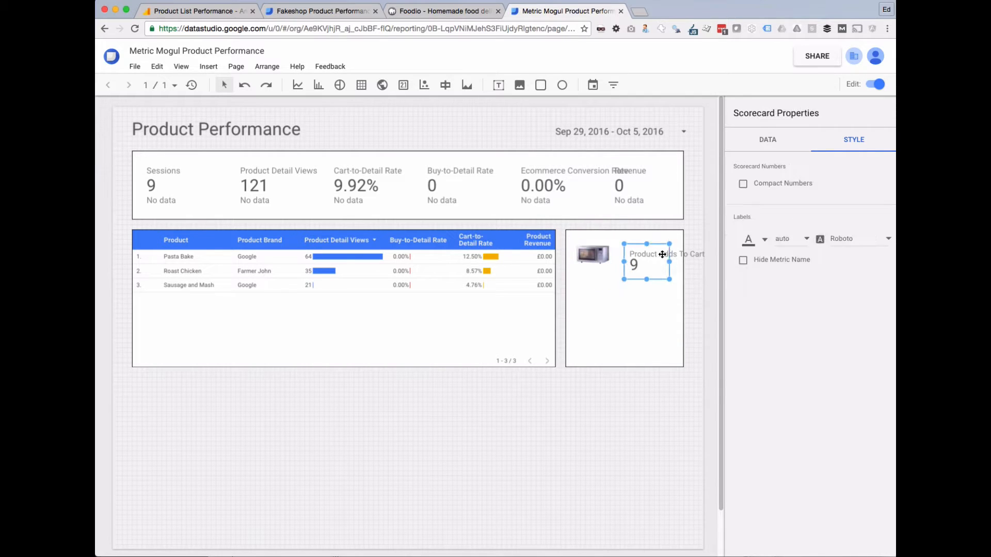
drag(662, 255, 624, 252)
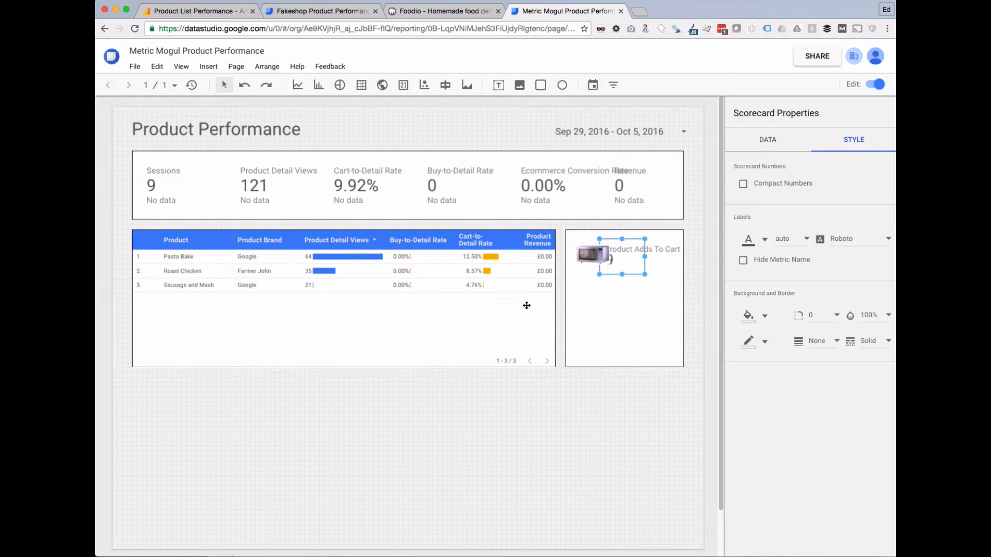
click(553, 294)
Narrow the table further, nudge the scorecard beside the microwave image, and select both together.
mouse_move(555, 298)
mouse_down()
mouse_move(537, 296)
mouse_move(549, 297)
mouse_up()
click(567, 294)
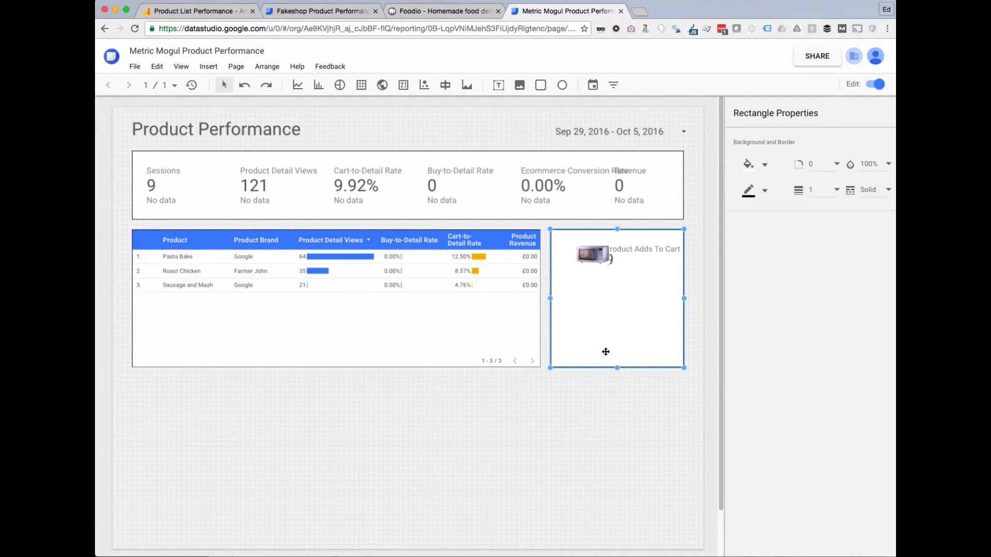
click(595, 256)
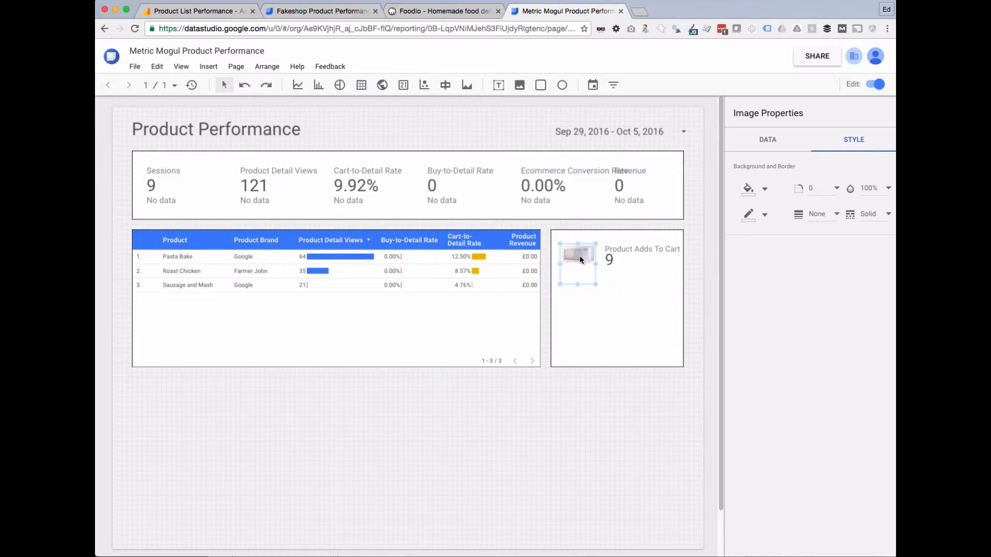
click(635, 250)
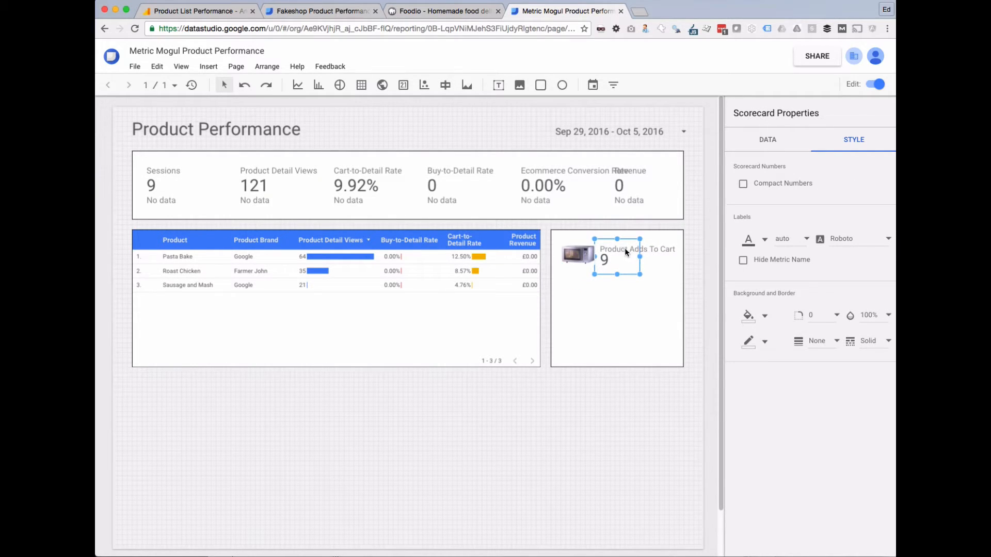
drag(626, 251, 631, 251)
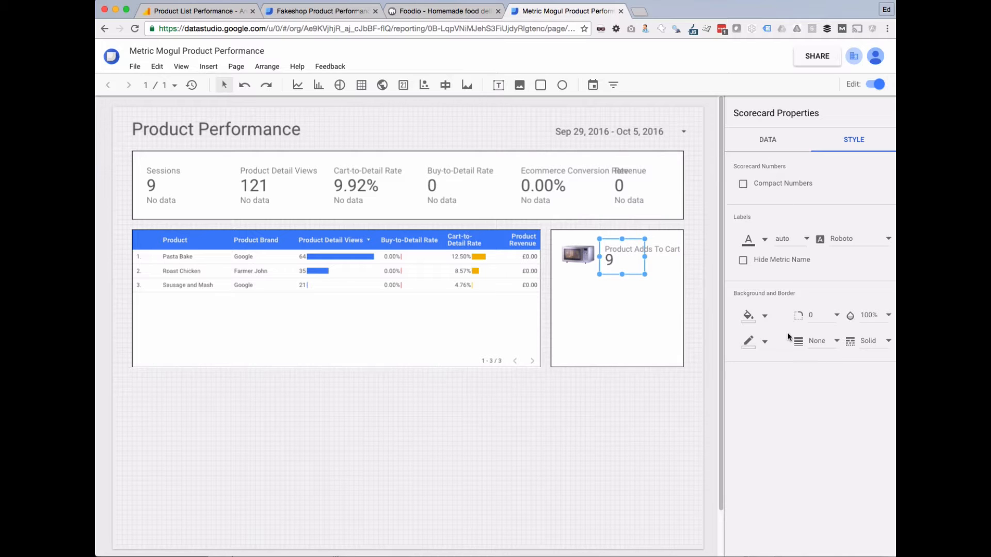
click(643, 416)
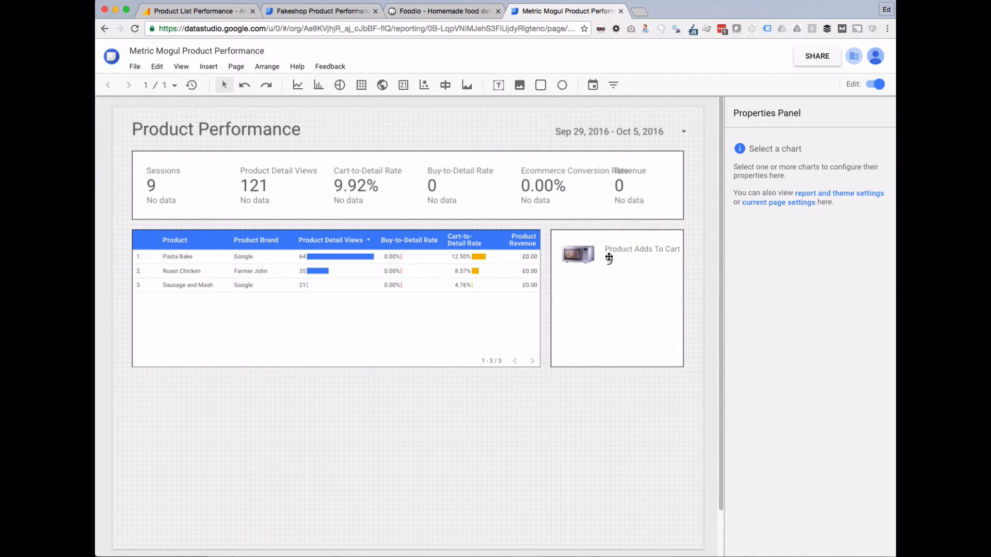
click(625, 257)
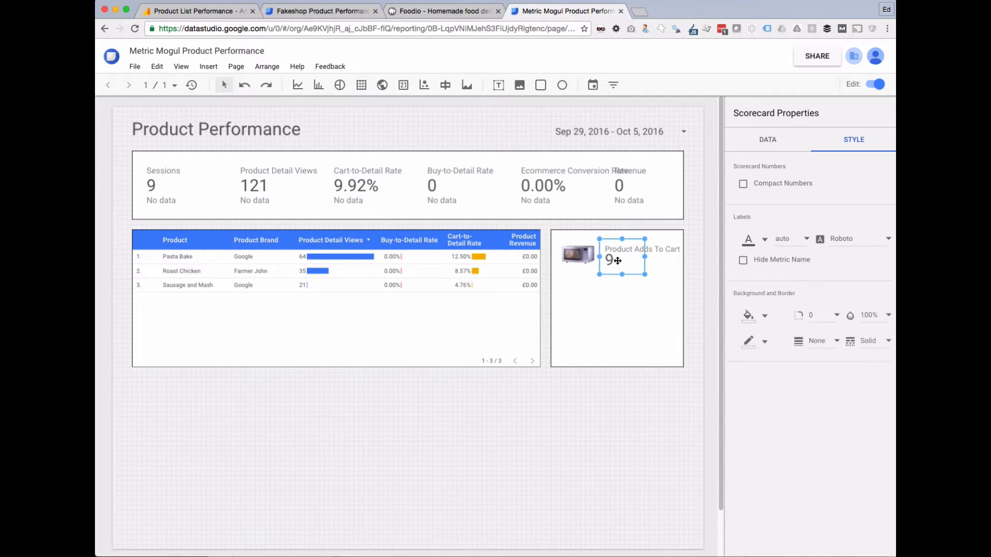
shift+click(577, 255)
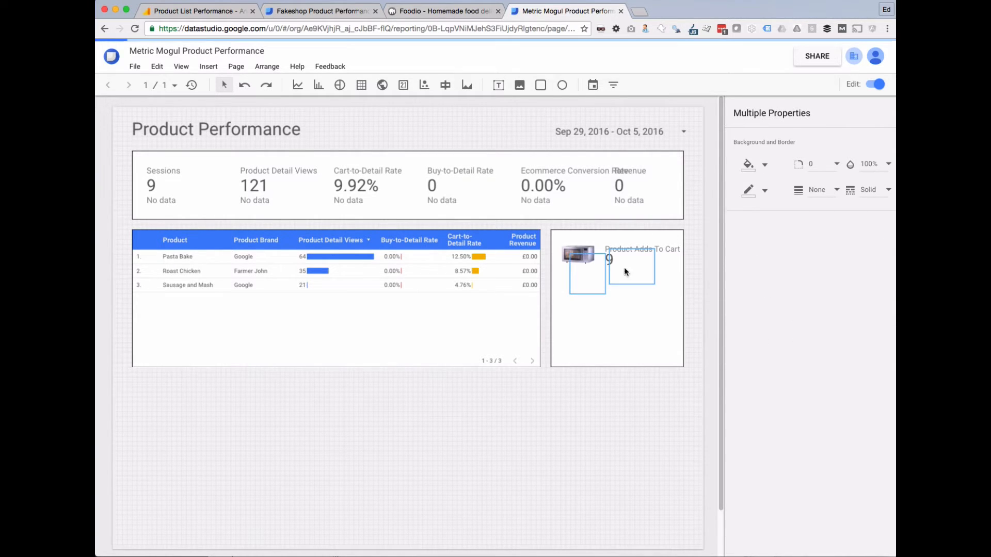
Duplicate the image-scorecard pair below and change the copy's canMicro filter to false.
drag(624, 272, 614, 304)
click(644, 414)
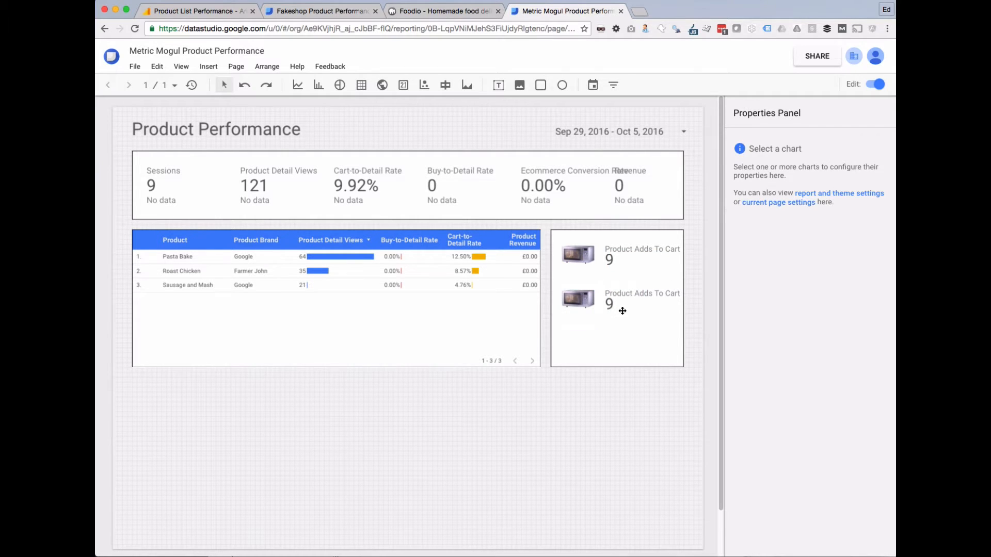
click(622, 308)
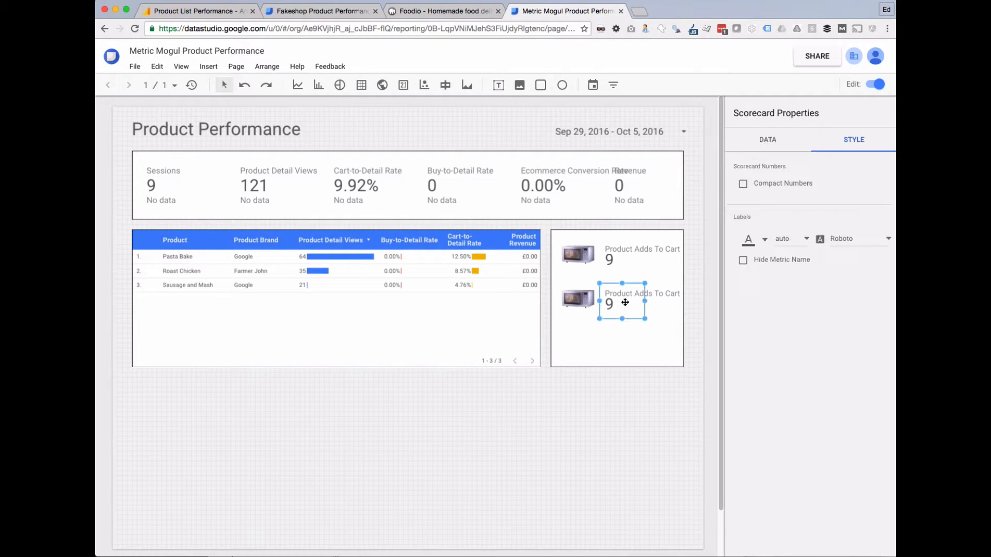
click(778, 134)
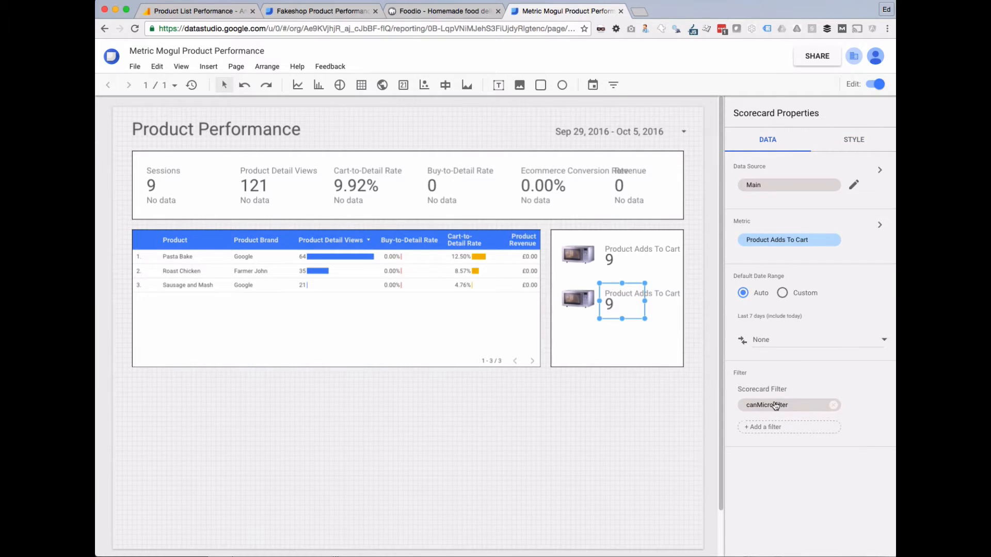
click(775, 406)
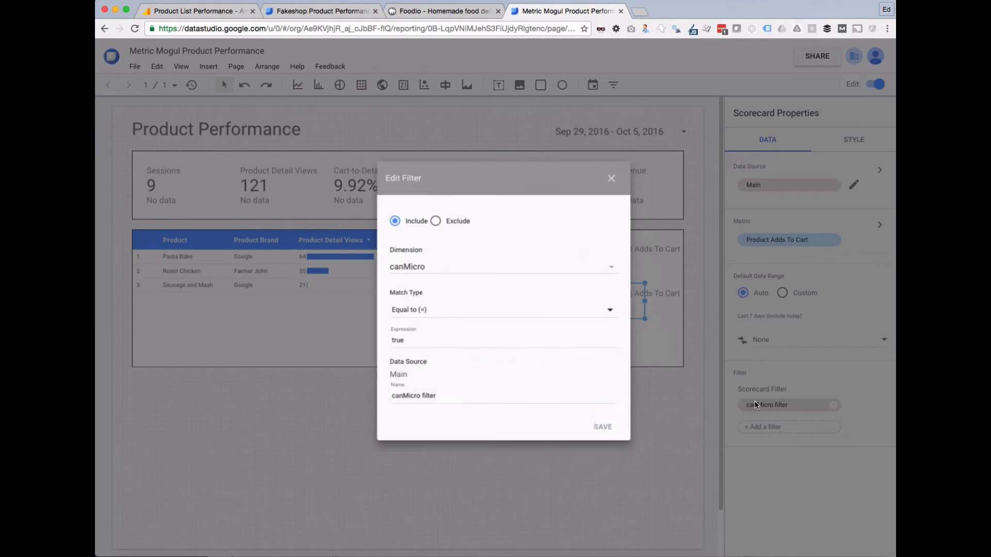
double_click(402, 340)
text(false)
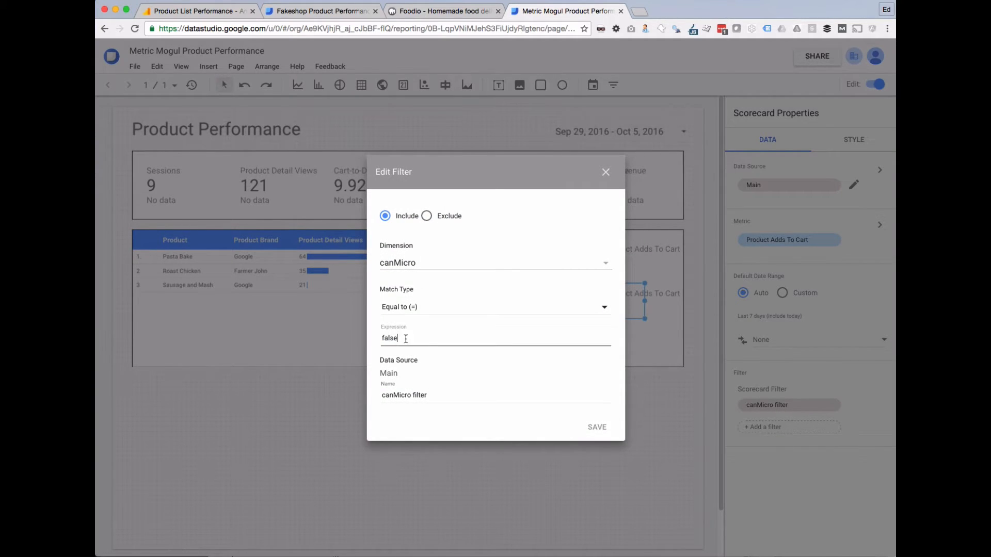
click(593, 428)
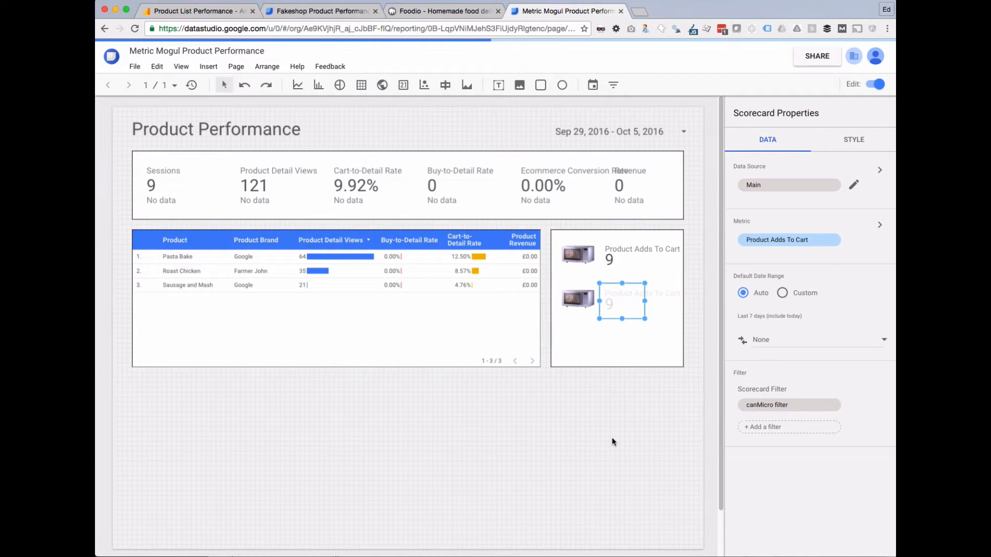
Replace the copied image with oven2.jpg and narrow the product table slightly.
click(612, 439)
click(570, 299)
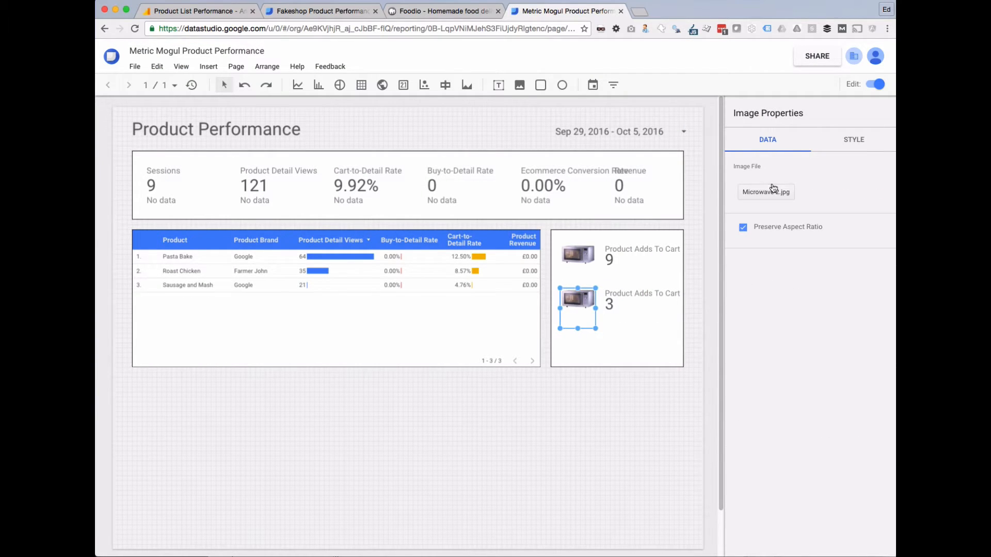
click(743, 196)
click(443, 135)
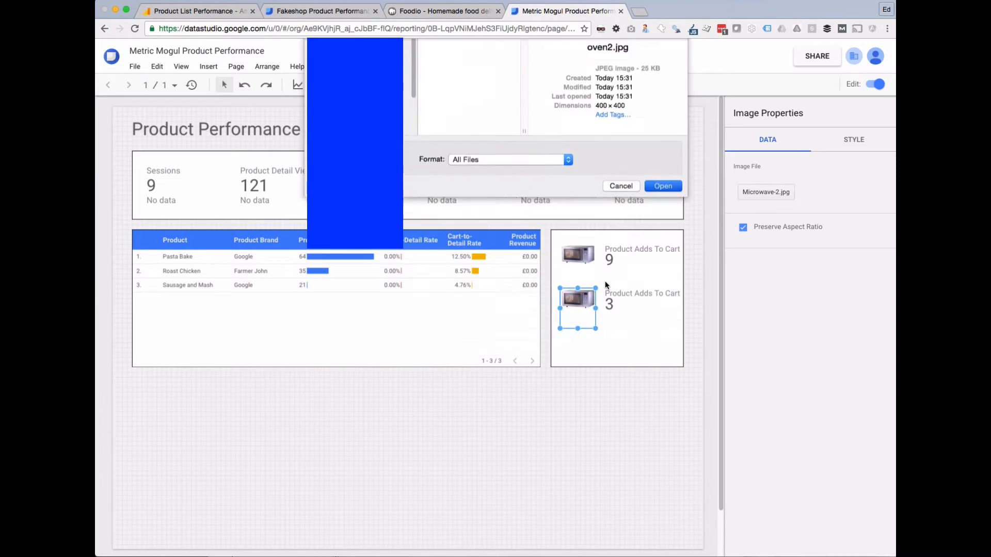
key(Return)
click(606, 382)
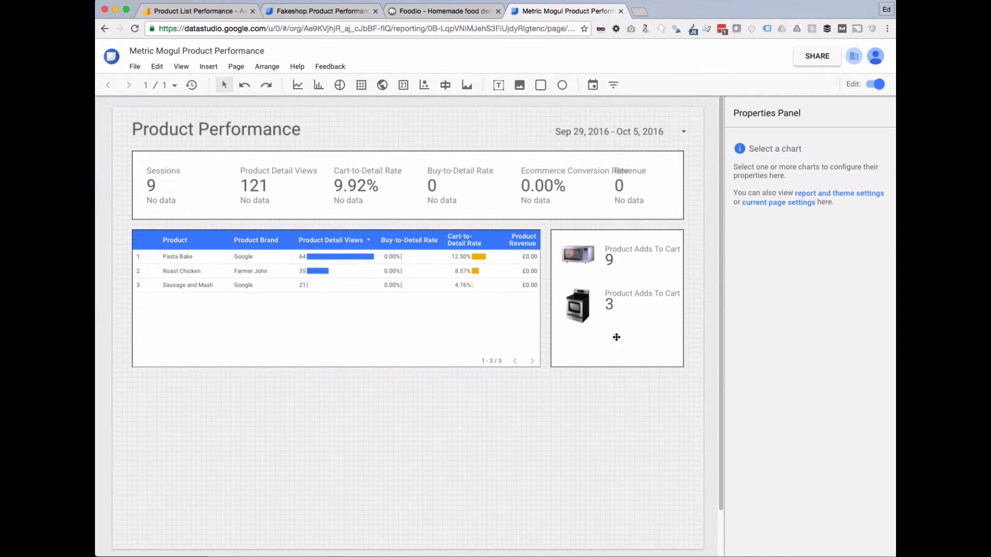
click(528, 329)
mouse_move(541, 298)
mouse_down()
mouse_move(531, 298)
mouse_move(540, 300)
mouse_up()
click(549, 306)
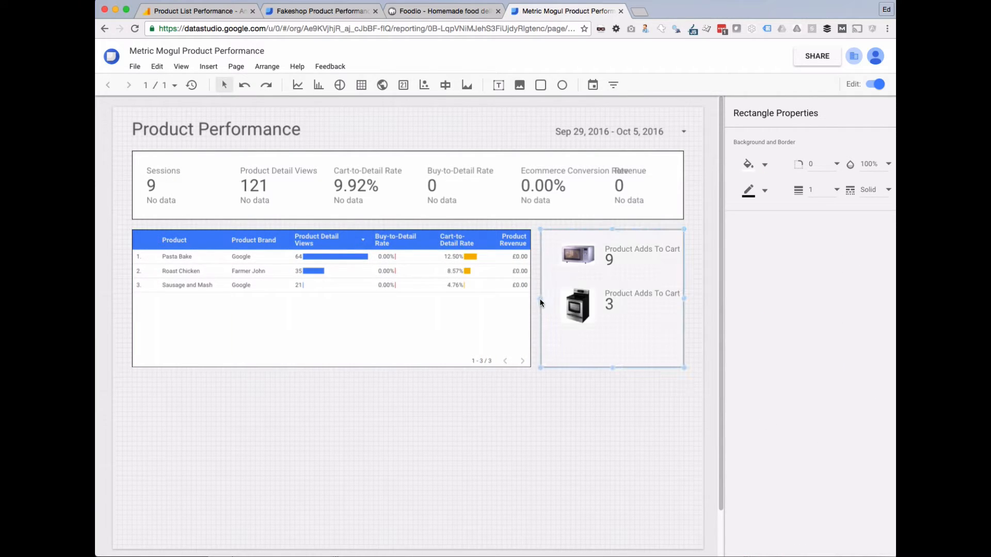
Shift both image-scorecard pairs left together within the box.
click(585, 304)
shift+click(615, 302)
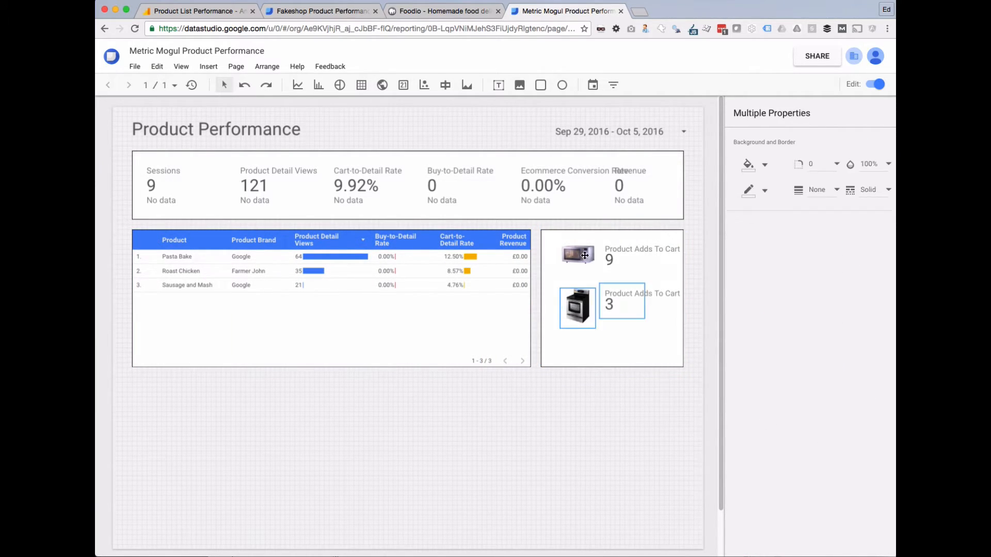
shift+click(578, 254)
shift+click(621, 253)
drag(620, 253, 611, 258)
click(605, 409)
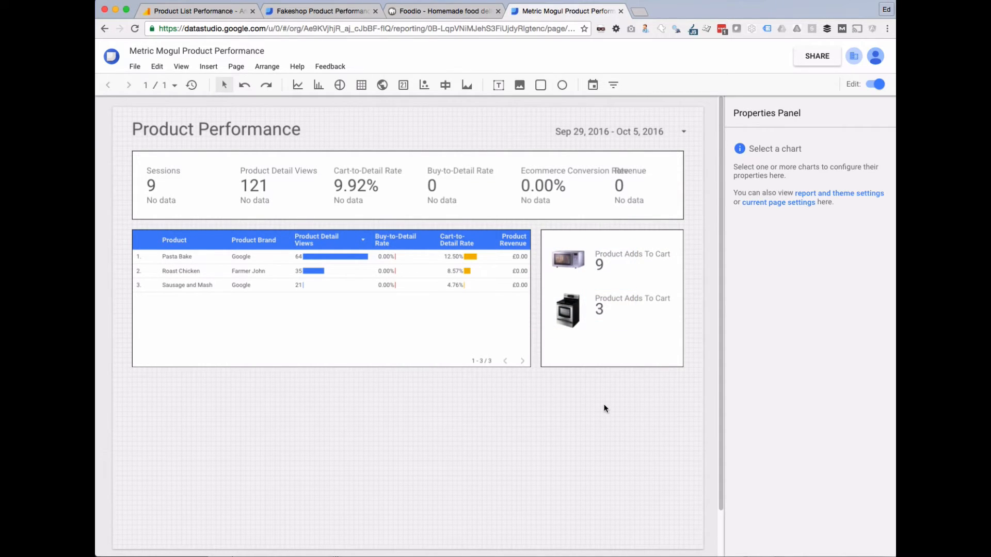
After comparing with Fakeshop, nudge all four items down slightly.
click(317, 11)
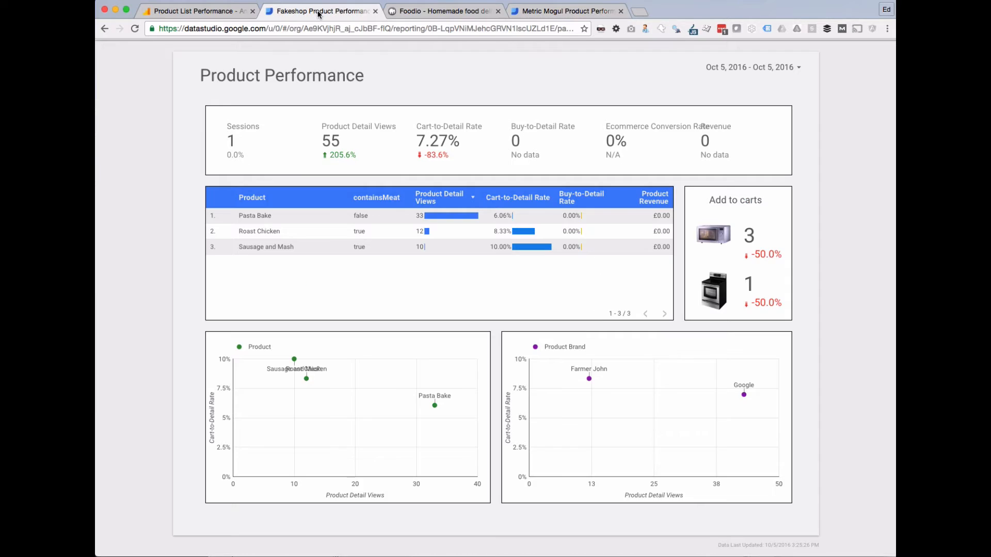
click(559, 11)
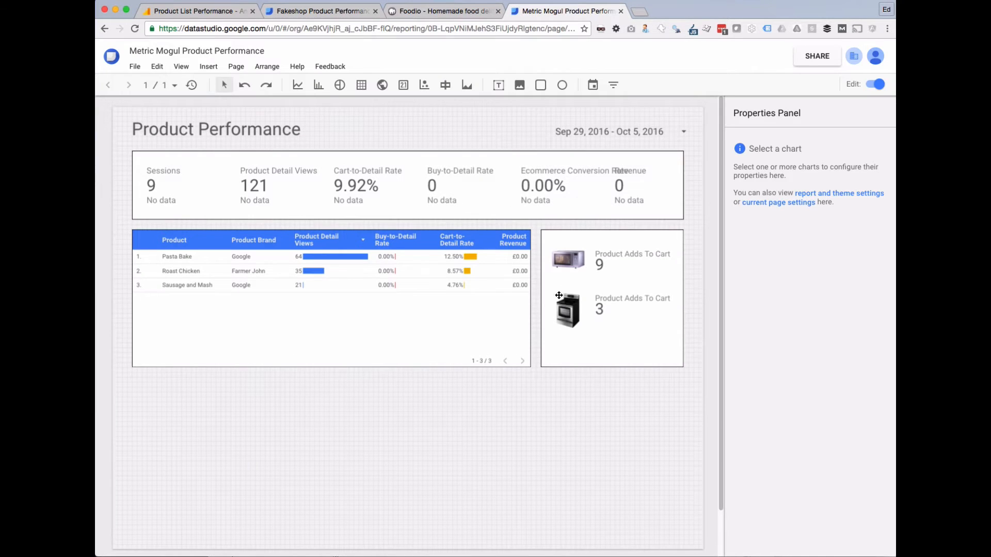
click(587, 255)
shift+click(612, 254)
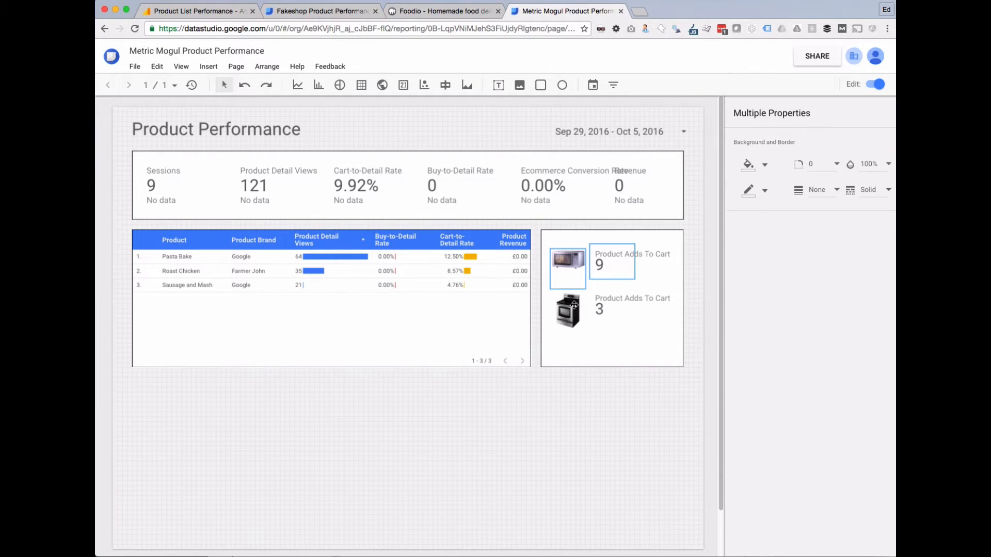
shift+click(574, 305)
shift+click(607, 304)
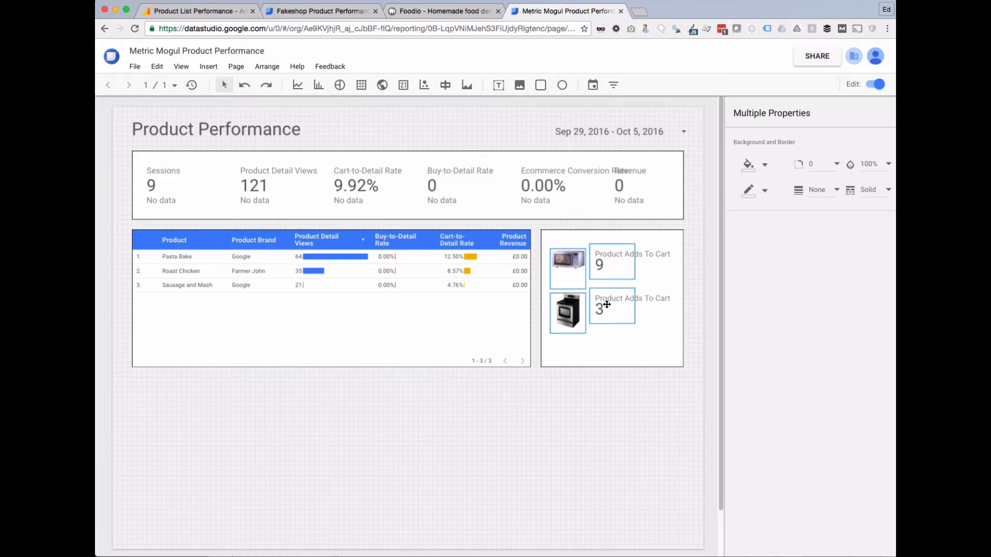
key(Down)
key(Down)
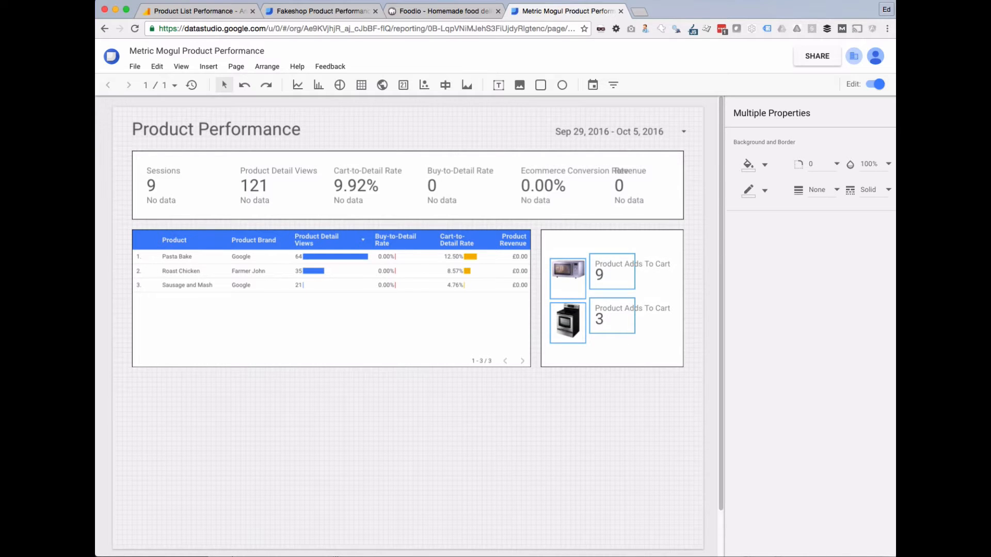
click(587, 429)
Turn on Hide Metric Name for both the 9 and 3 scorecards.
click(361, 11)
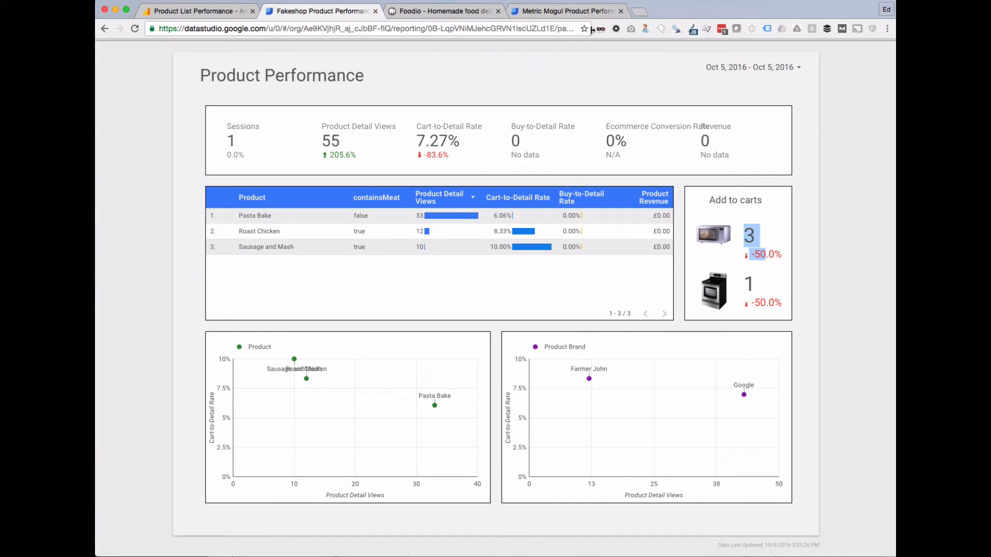
click(565, 10)
click(611, 267)
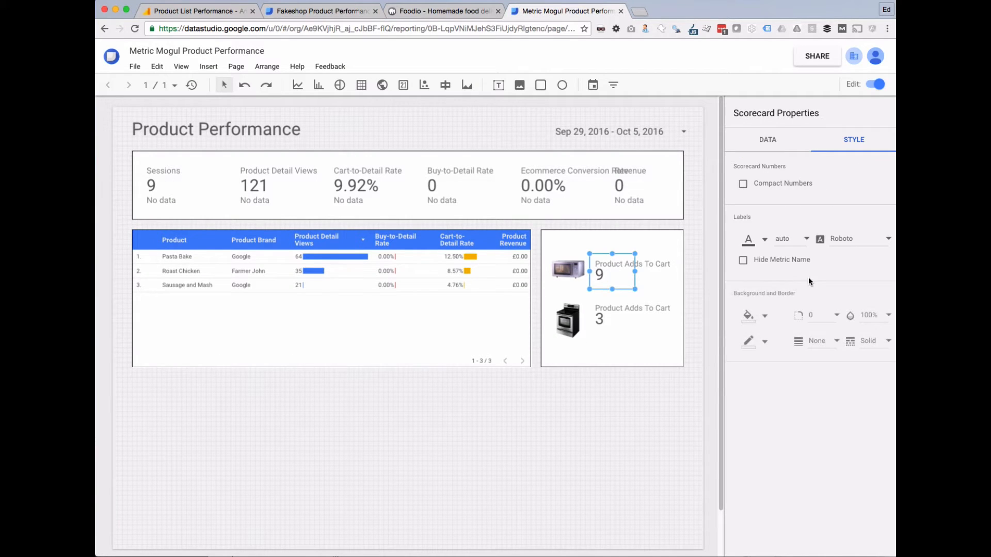
click(745, 263)
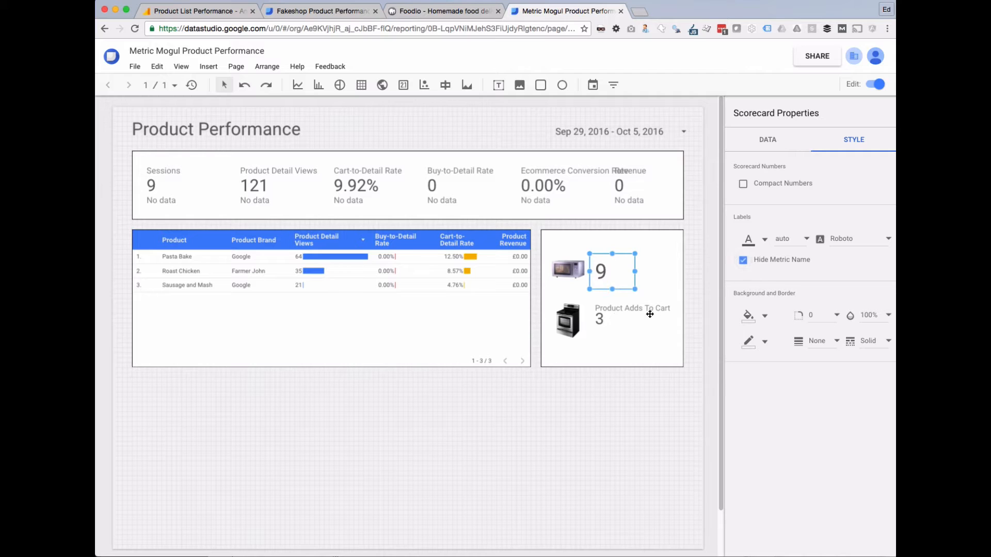
click(629, 315)
click(745, 262)
click(579, 226)
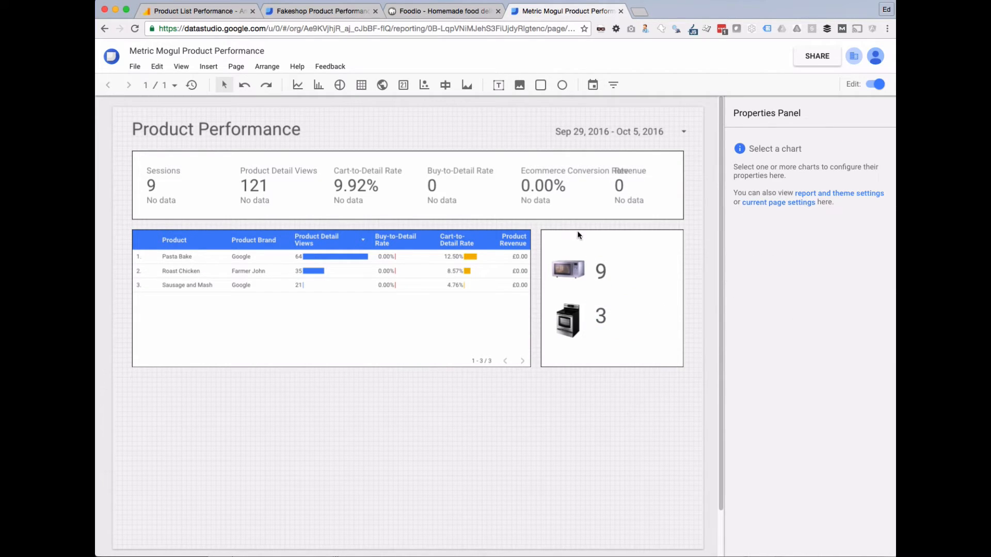
click(498, 85)
Add a centred 24px heading 'Product Add to Carts' in a text box above the scorecards.
drag(558, 237, 667, 259)
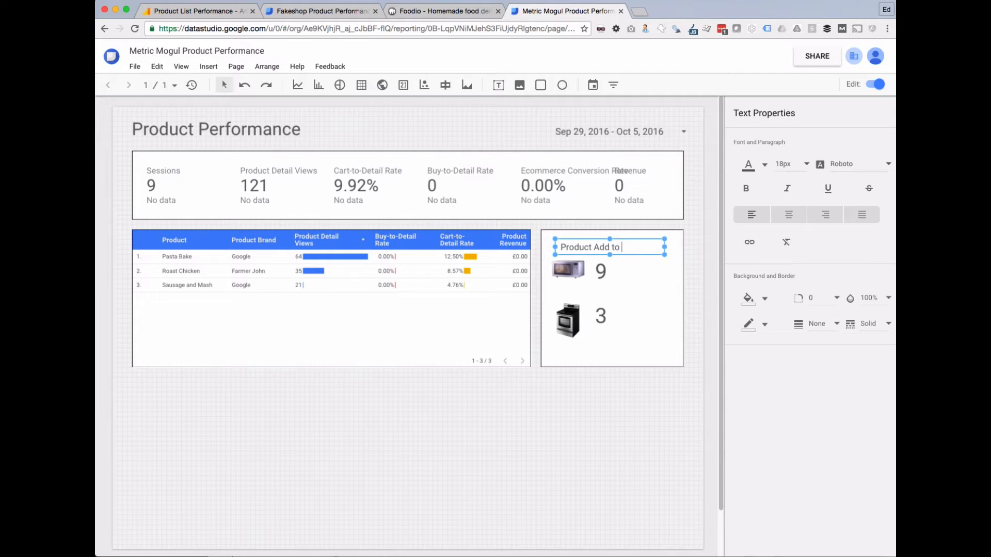
text(s)
click(643, 431)
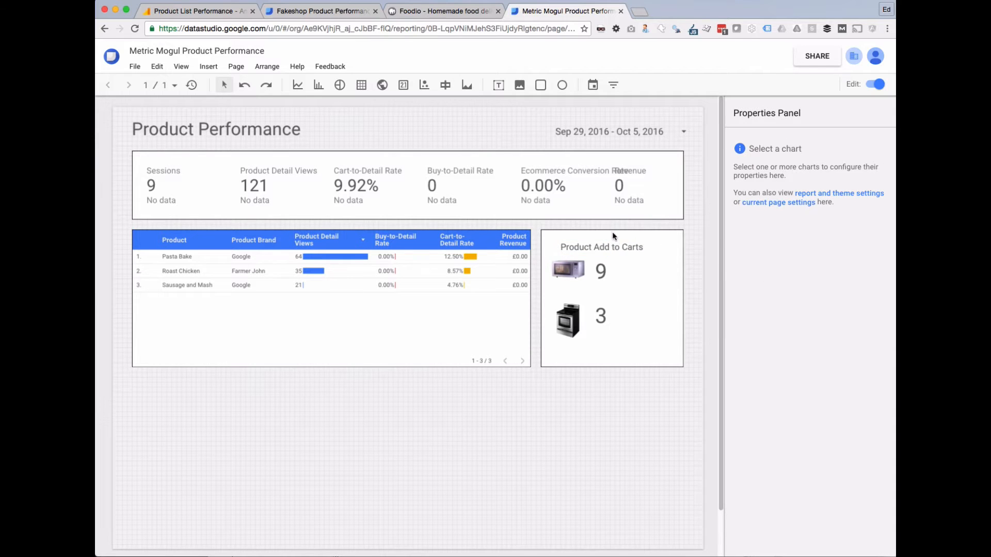
click(645, 249)
click(789, 214)
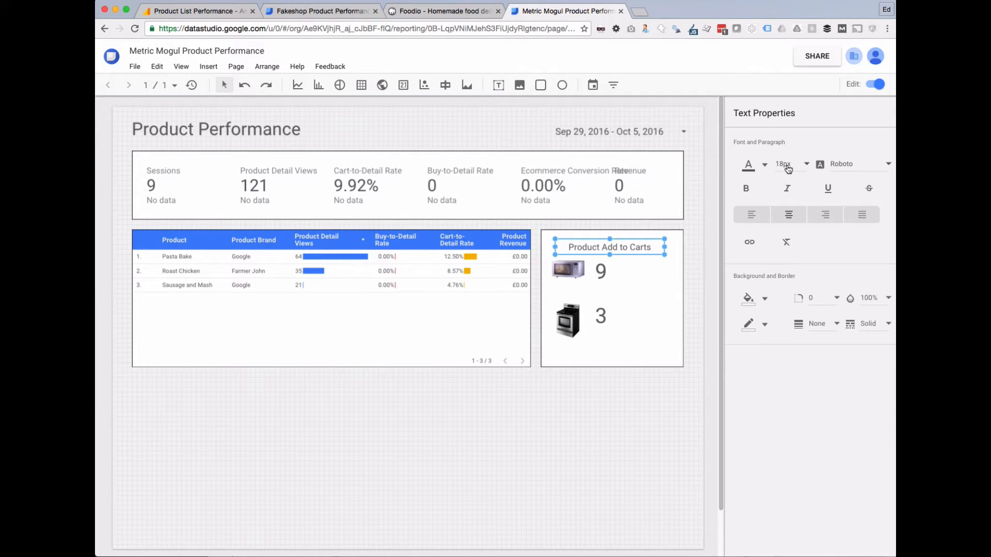
click(793, 188)
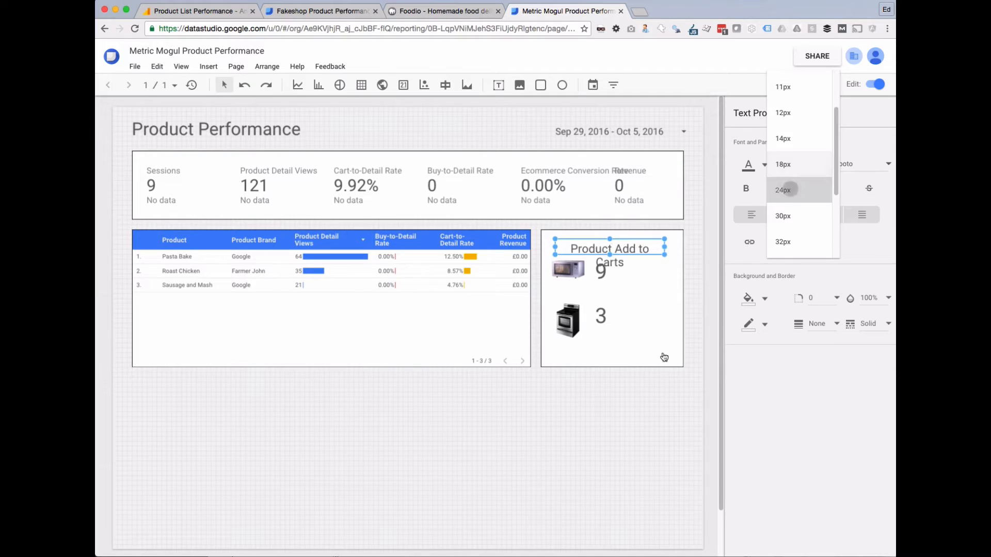
drag(666, 246, 679, 247)
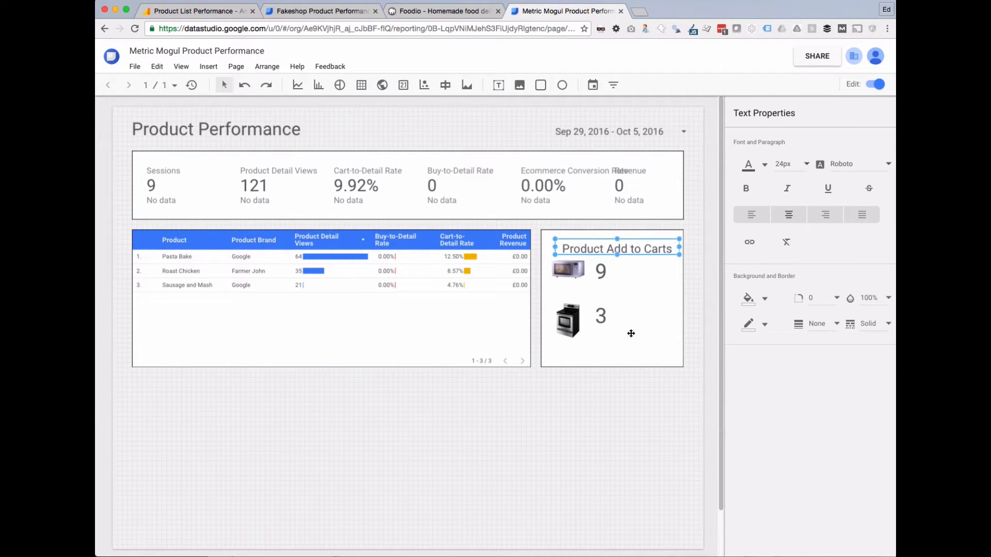
click(618, 384)
drag(619, 250, 613, 249)
Move the microwave and stove images with their 9 and 3 scorecards right and down.
click(577, 269)
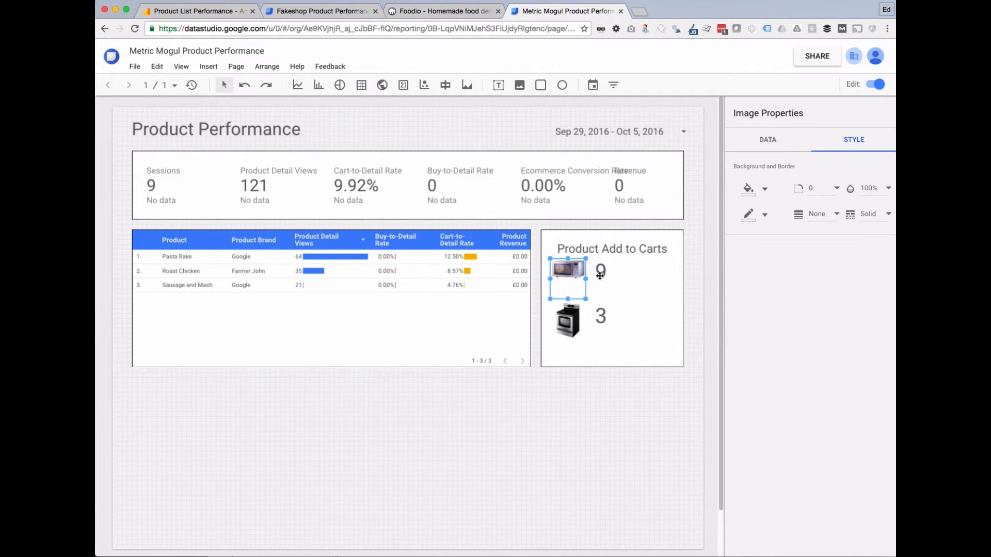
shift+click(600, 276)
shift+click(567, 318)
shift+click(617, 319)
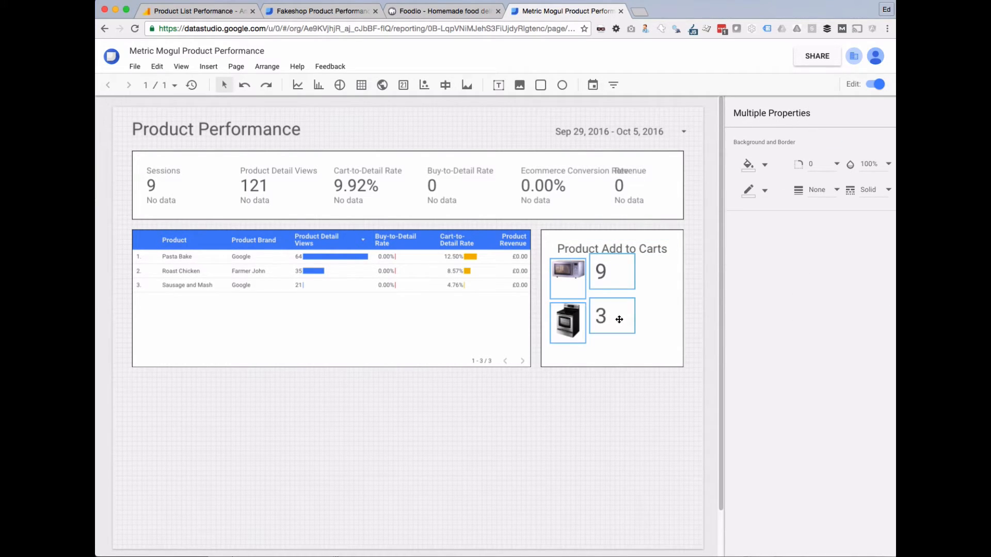
drag(619, 320, 640, 329)
click(571, 404)
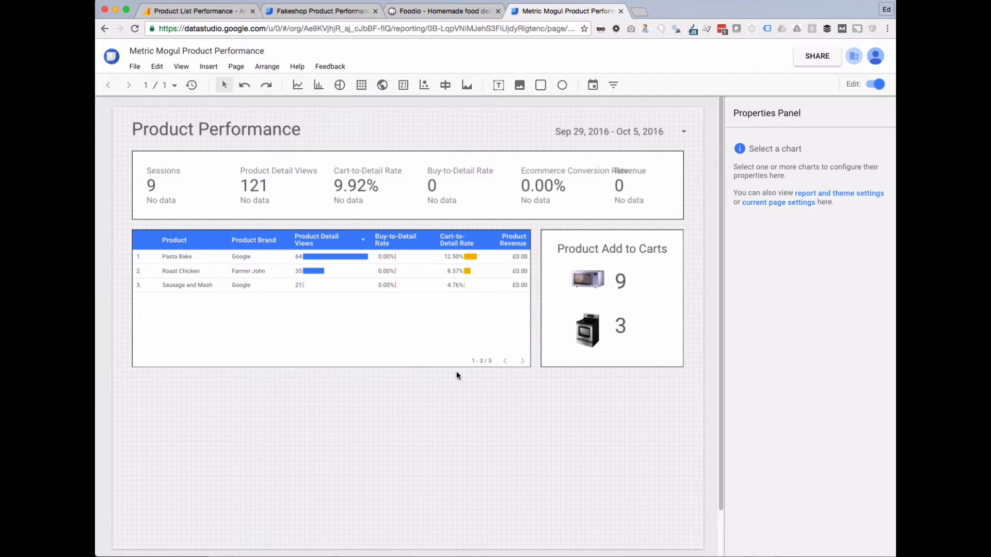
click(618, 280)
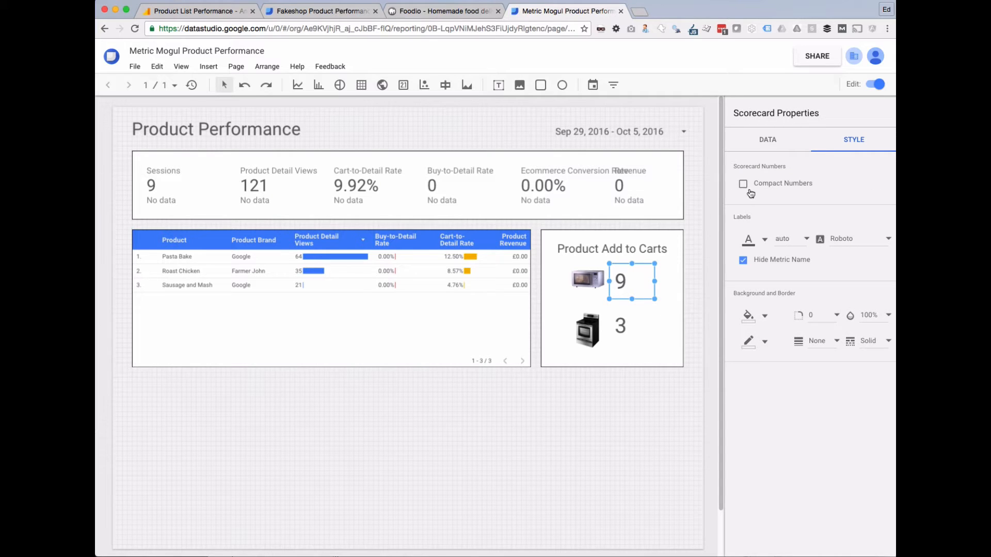
Set the 9 and 3 scorecards to compare with the previous period, then switch to view mode.
click(774, 137)
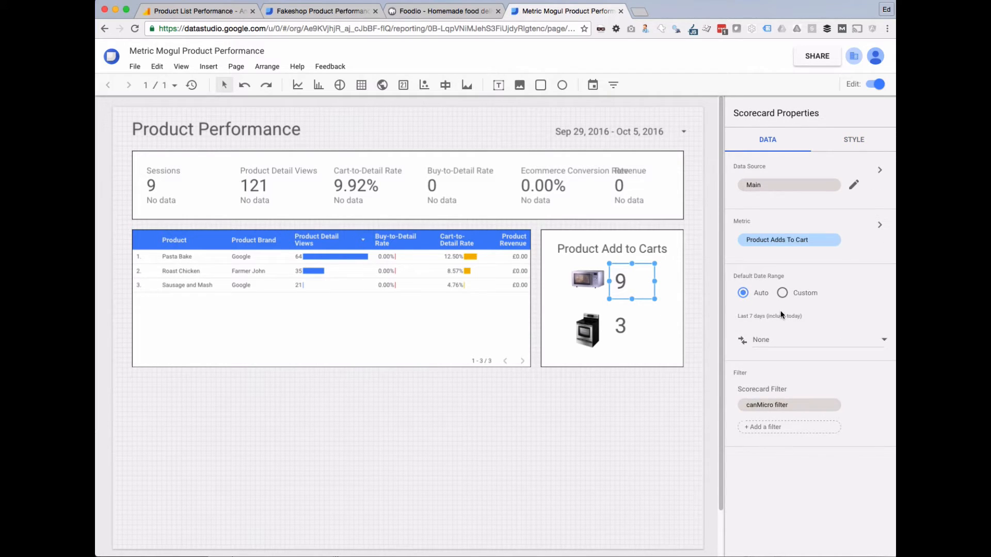
click(776, 338)
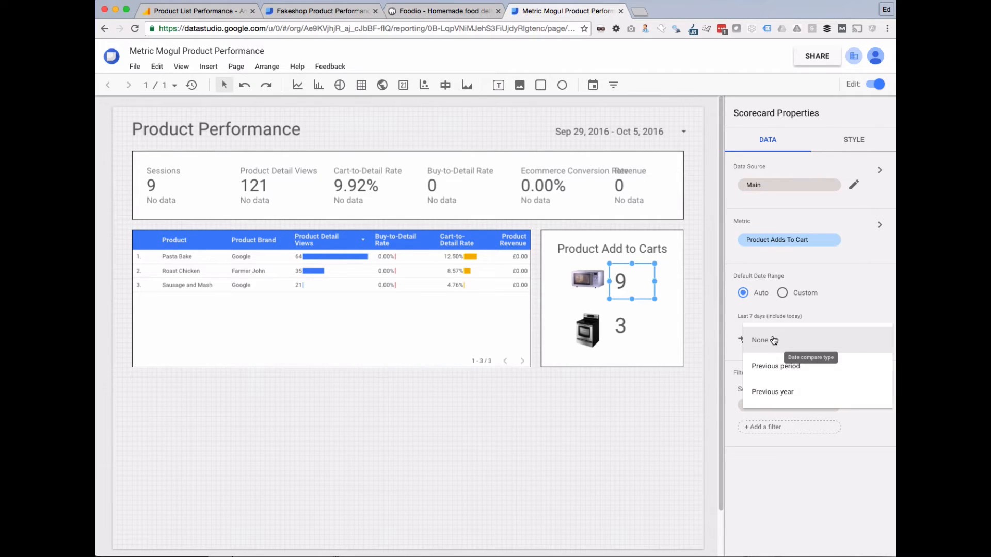
click(779, 367)
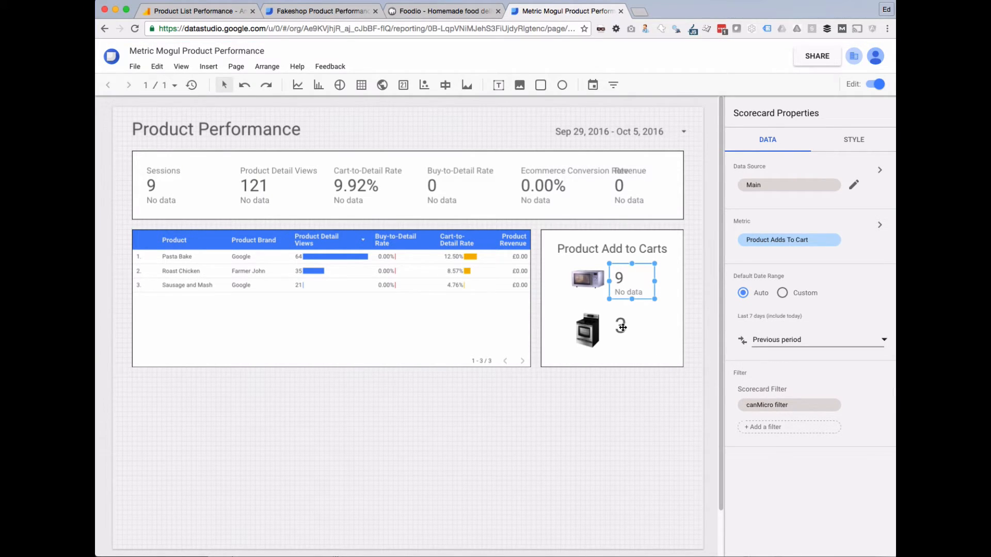
click(622, 327)
click(764, 338)
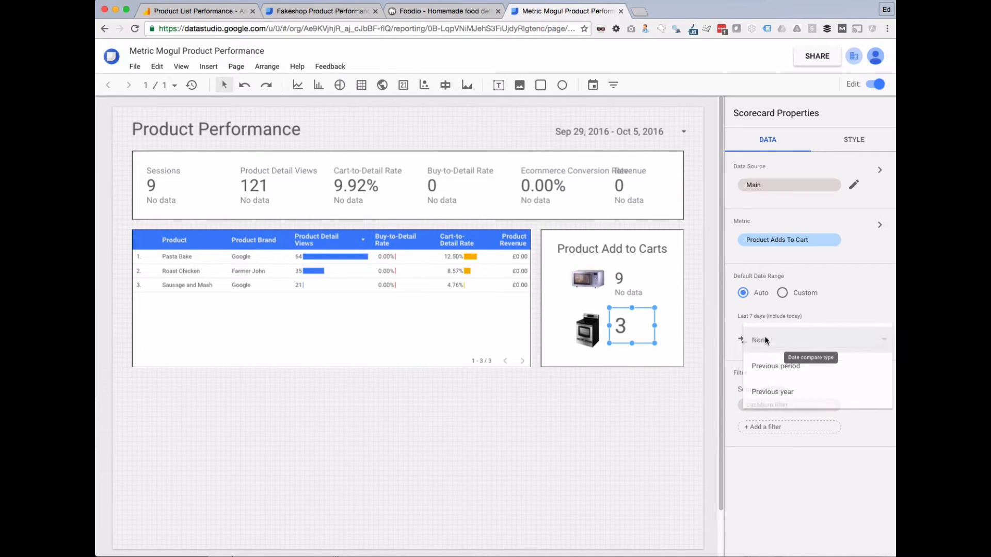
click(775, 367)
click(635, 425)
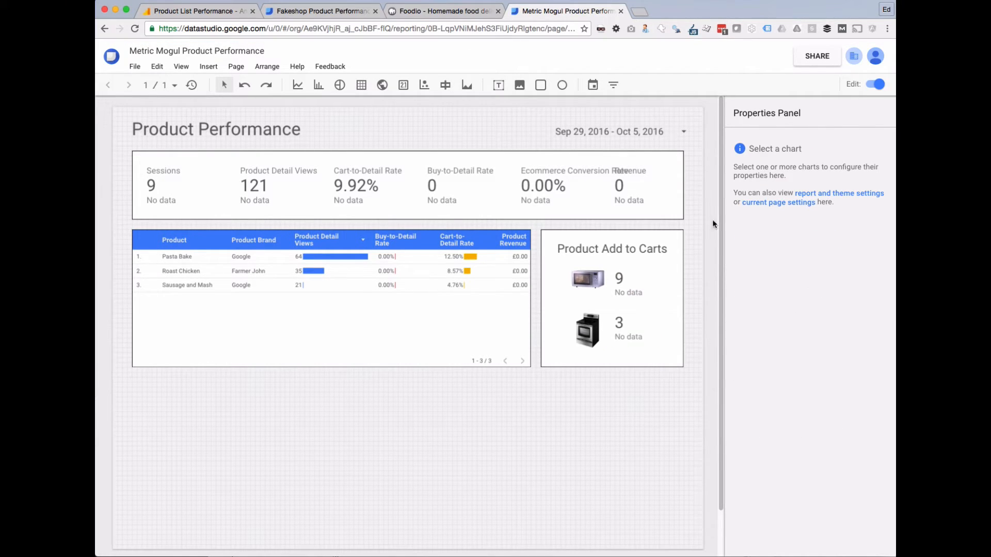
click(879, 85)
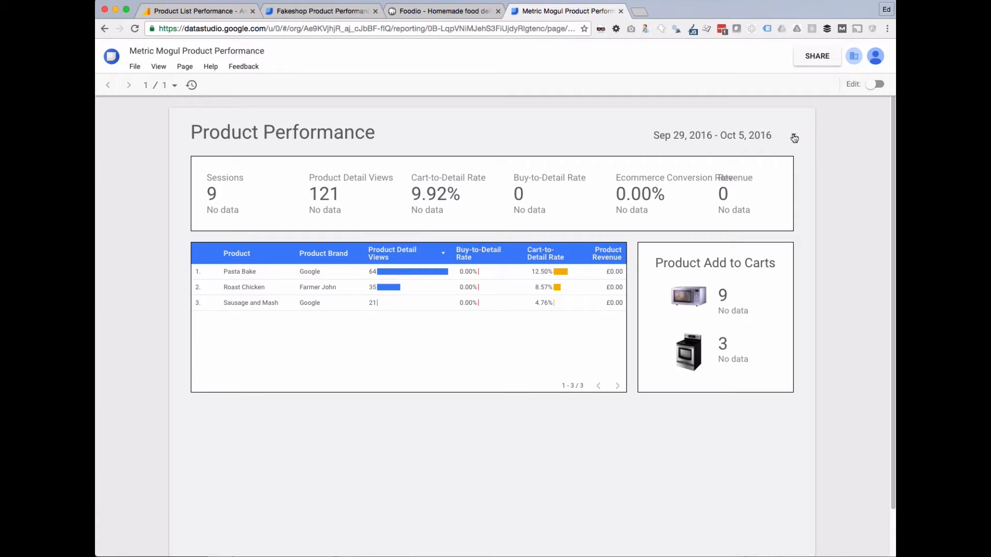
Apply the Today (Oct 5, 2016) date range, compare with the Fakeshop tab, then return to Metric Mogul.
click(794, 139)
click(761, 150)
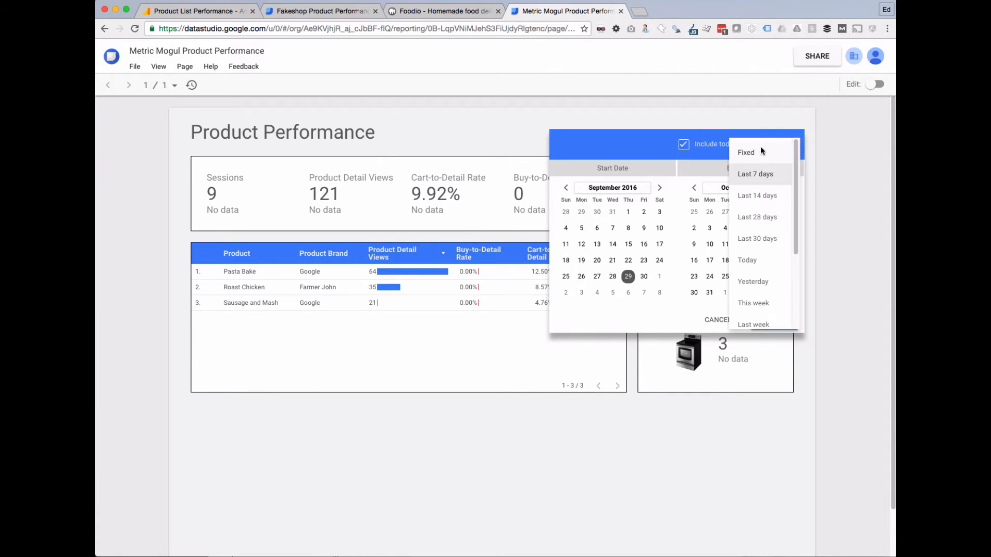
click(753, 261)
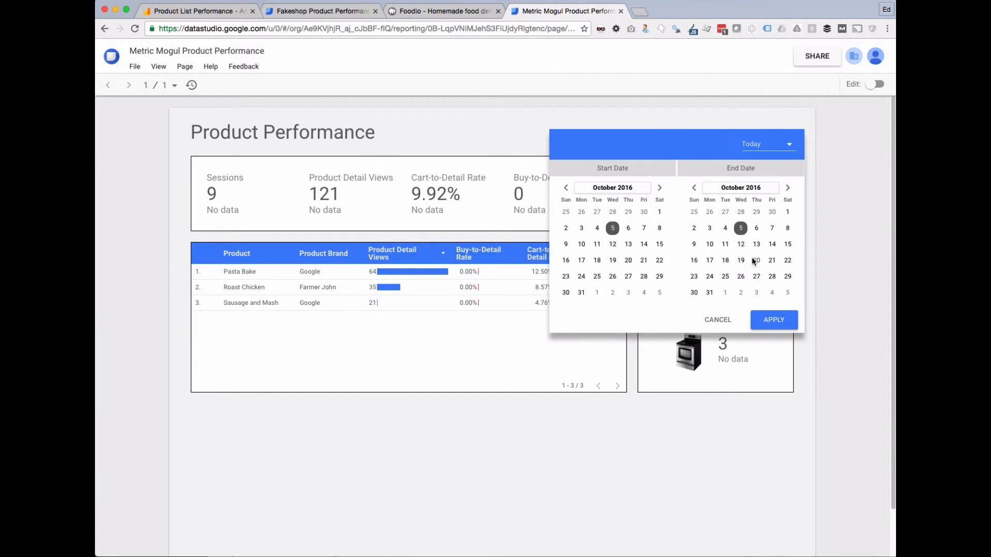
click(768, 321)
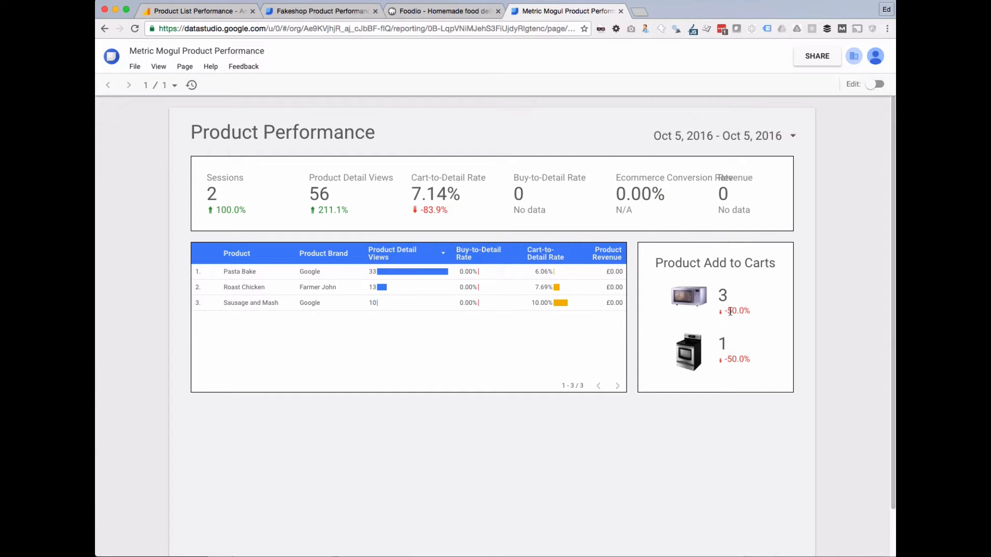
scroll(593, 400, down, 2)
scroll(589, 423, up, 2)
click(344, 12)
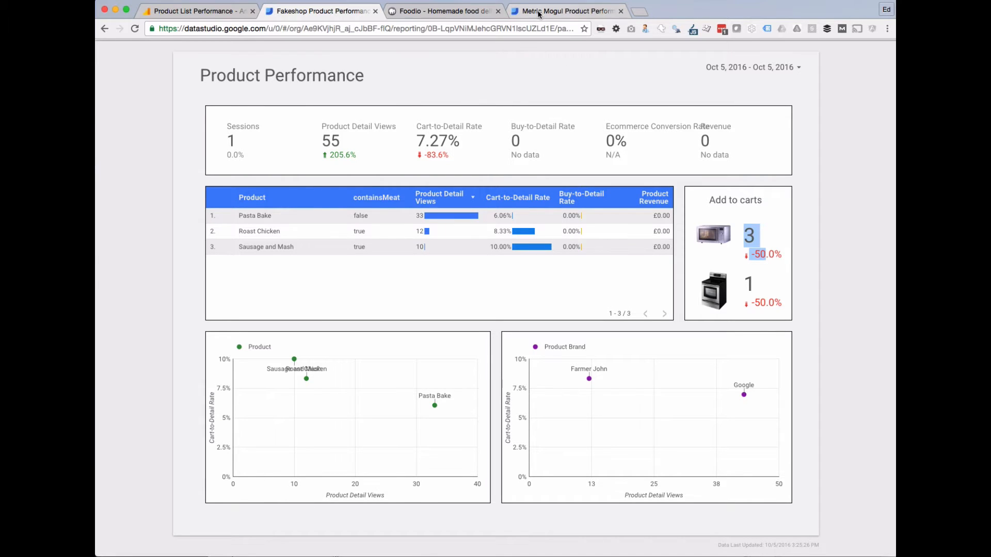
click(565, 10)
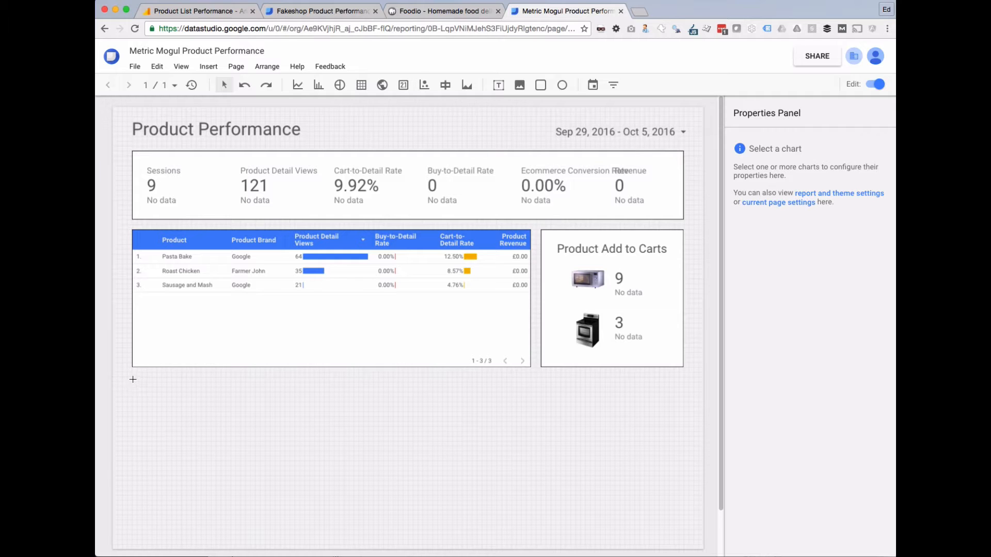
Draw a scatter chart below the table with Product as its dimension.
drag(133, 379, 390, 535)
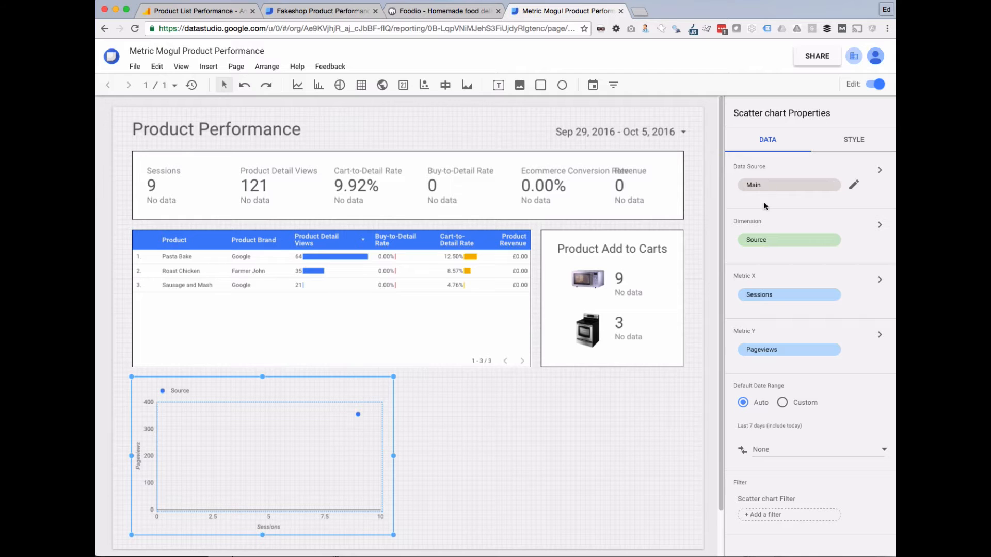
click(777, 243)
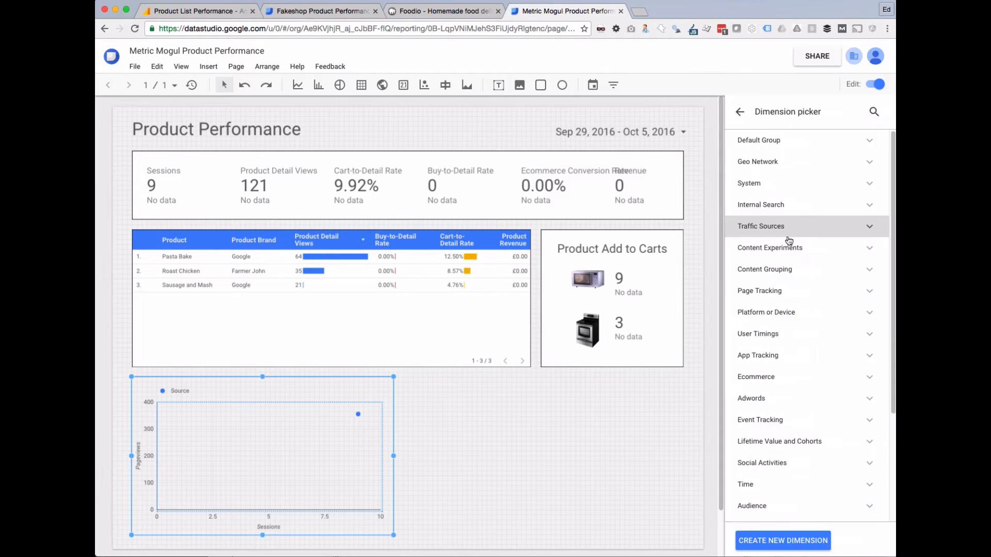
text(product)
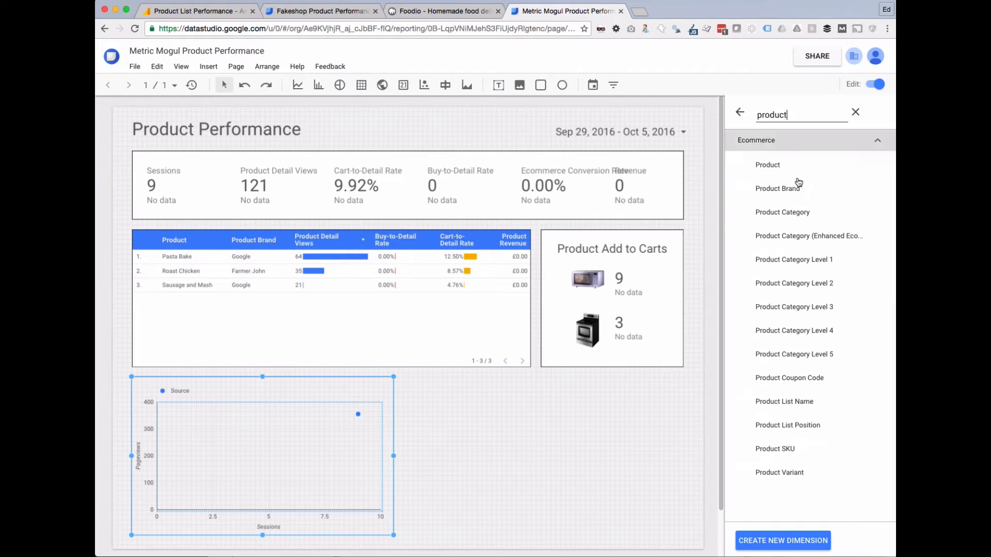
click(774, 164)
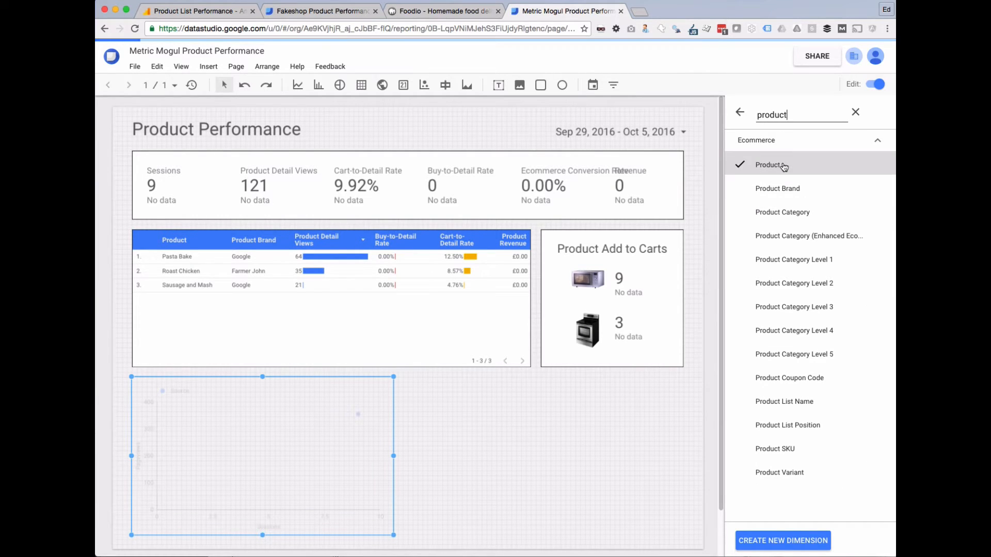
click(740, 114)
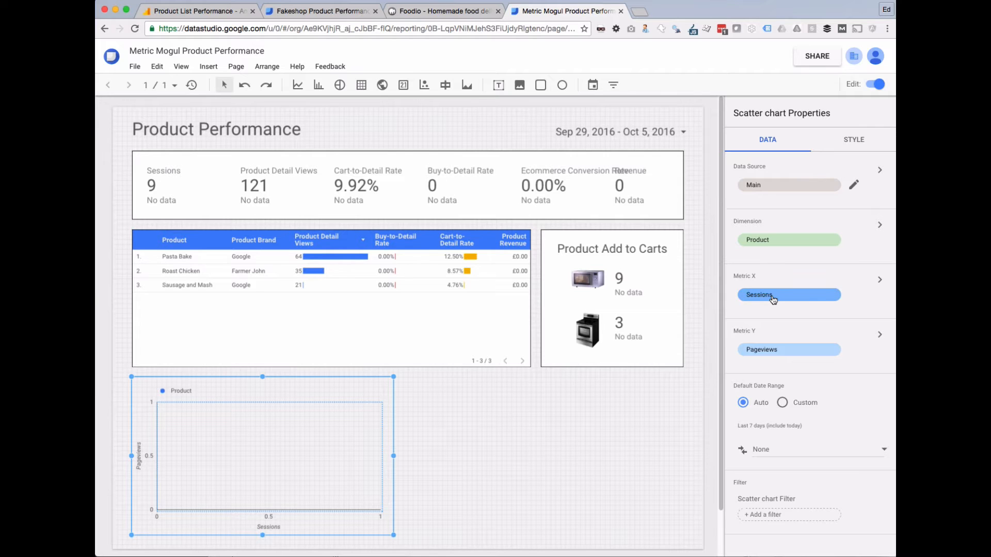
Set the scatter chart's X-axis metric to Product Detail Views.
click(779, 298)
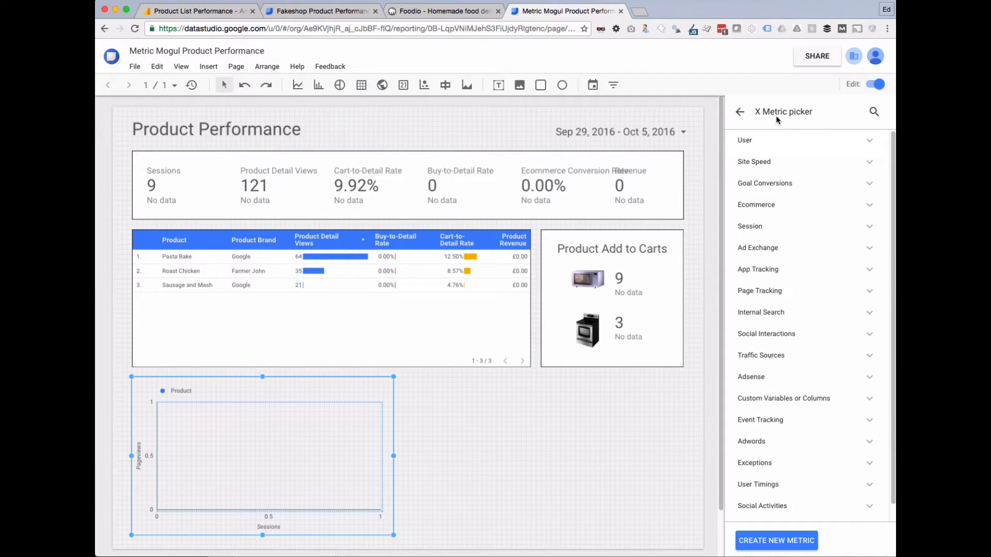
click(872, 113)
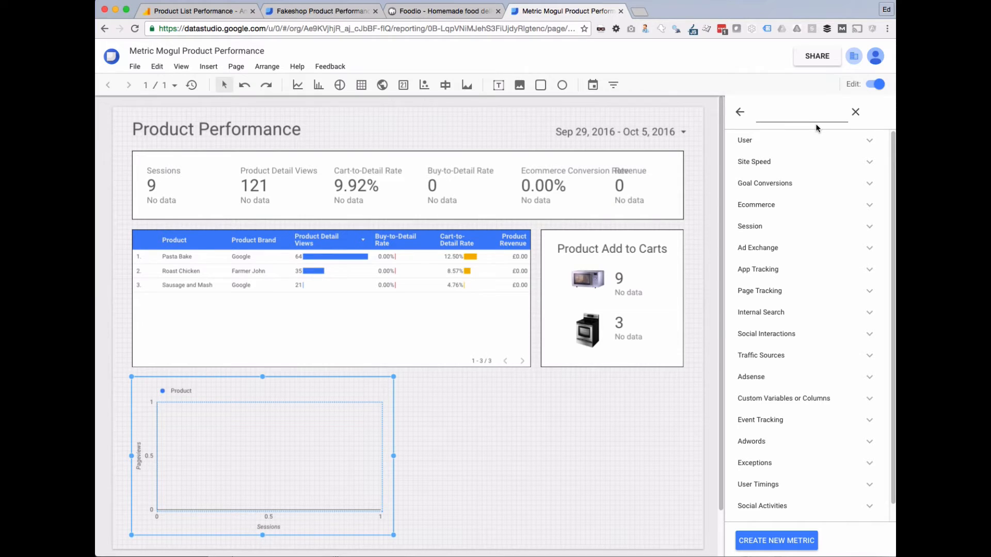
text(deta)
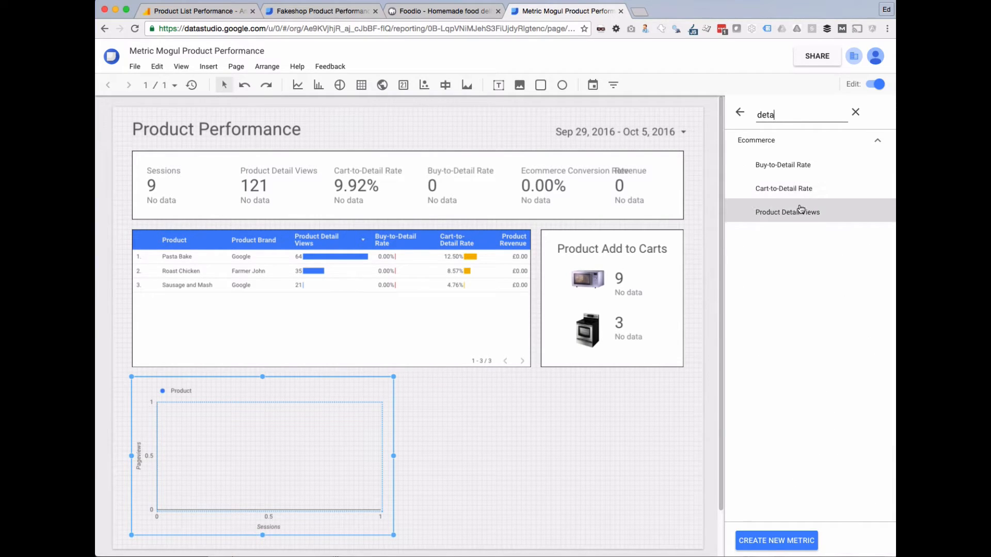
click(801, 209)
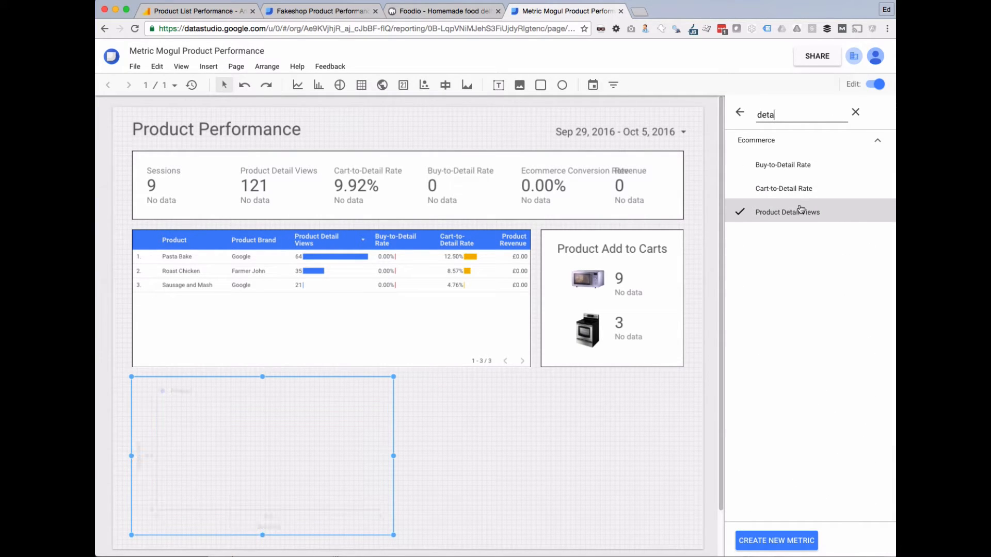
click(741, 115)
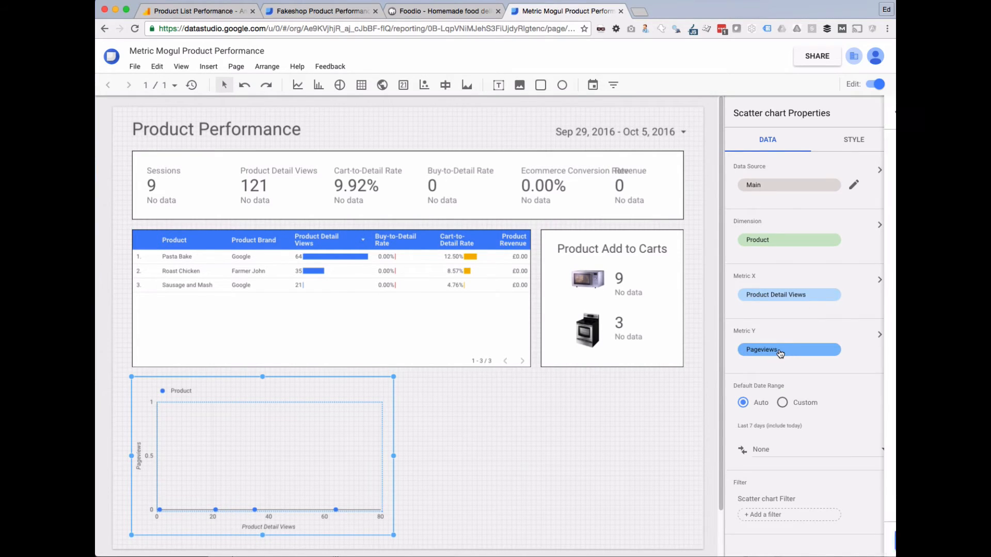
Set the scatter chart's Y-axis metric to Cart-to-Detail Rate.
click(781, 347)
click(874, 111)
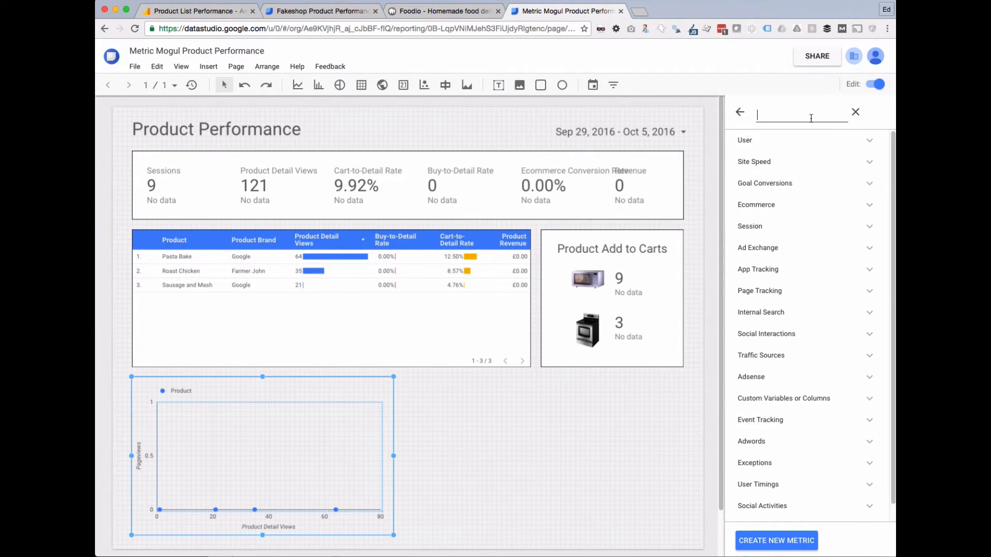
text(add)
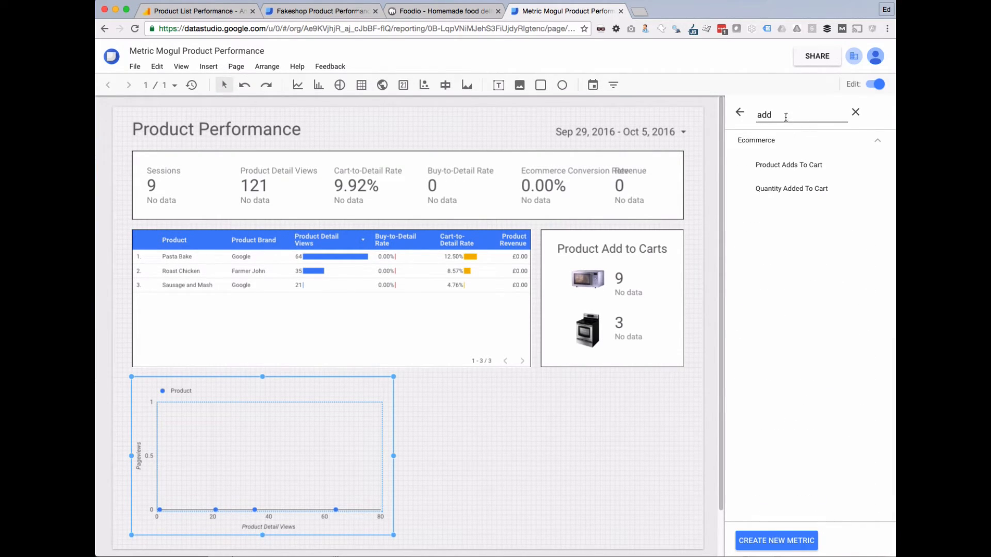
drag(785, 117, 731, 113)
text(det)
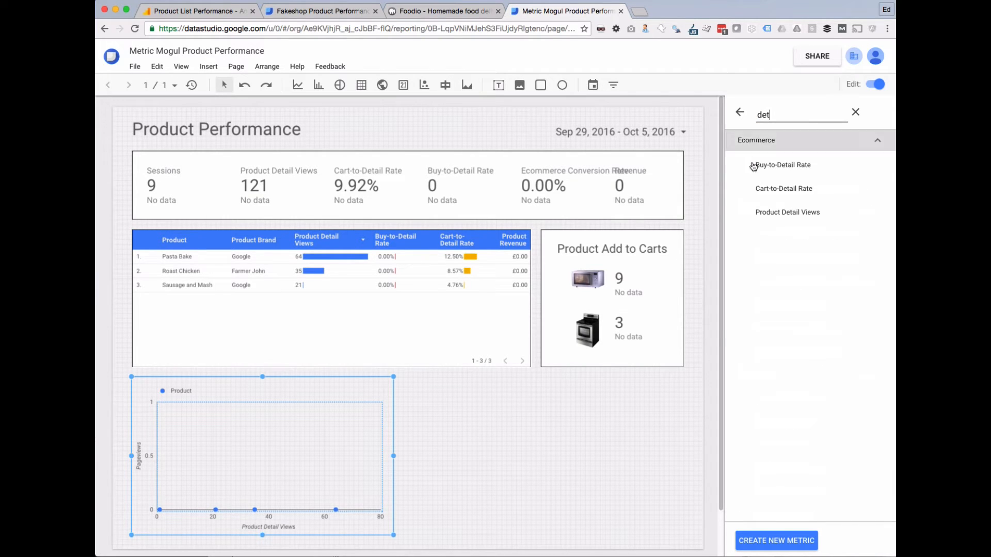
click(794, 189)
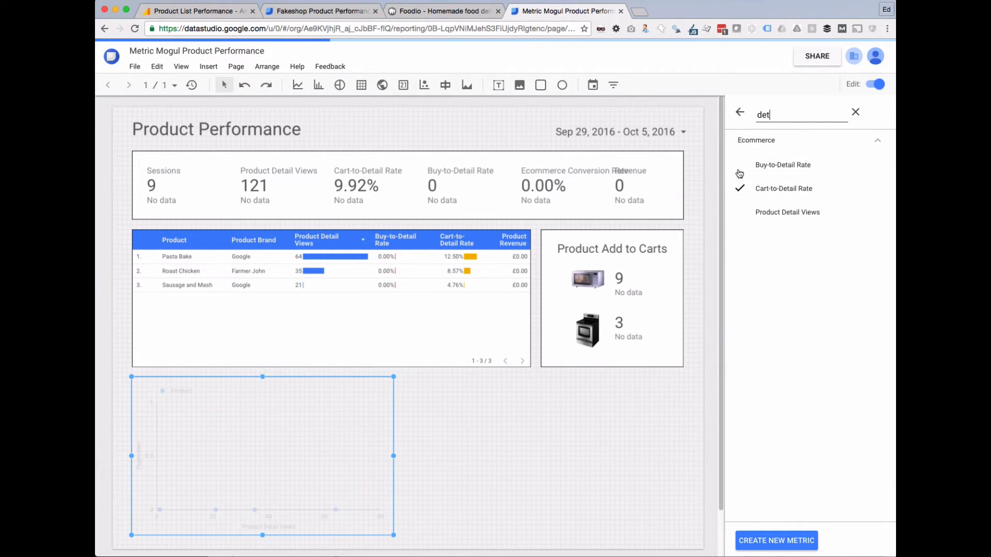
click(739, 113)
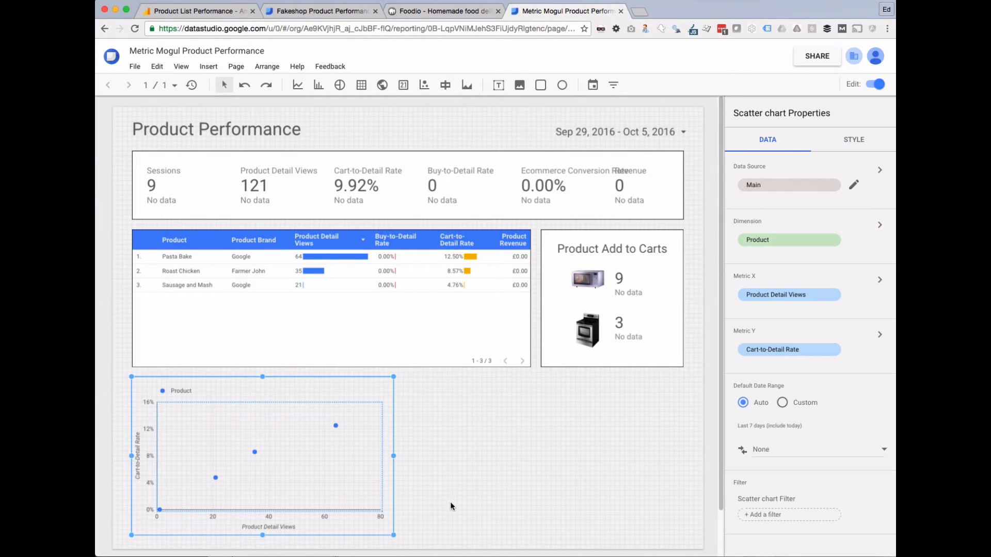
click(400, 471)
click(348, 388)
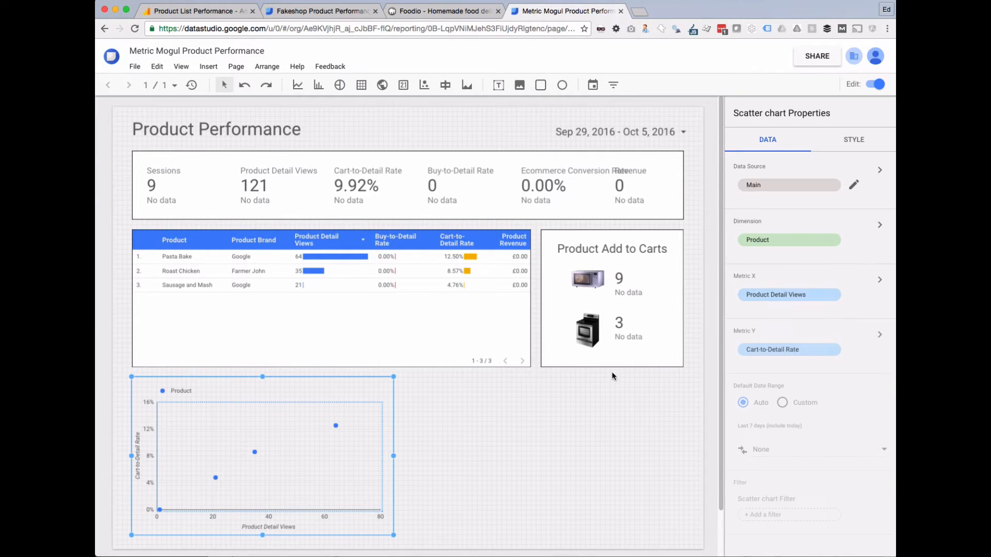
Give the scatter chart a white background and a black border.
click(843, 142)
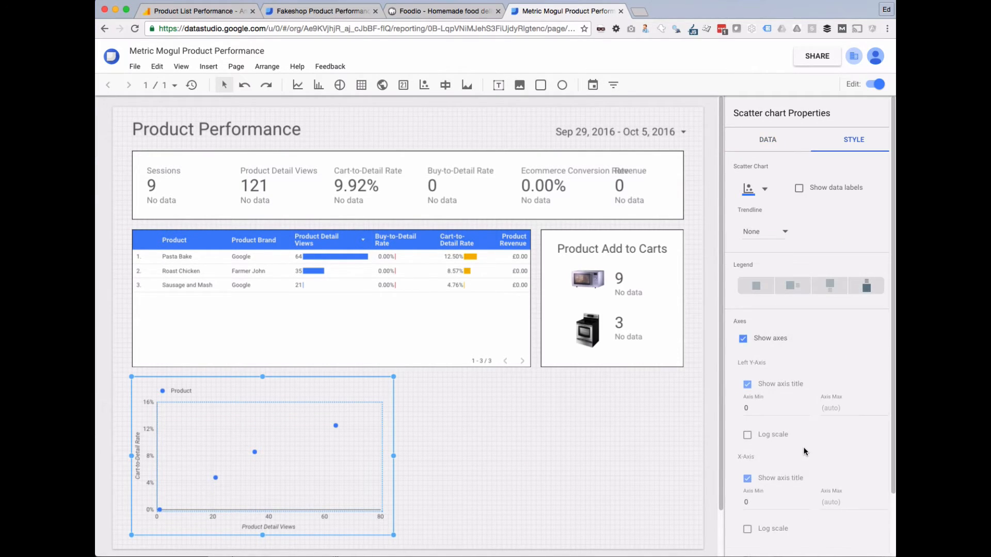
scroll(794, 459, down, 3)
click(764, 509)
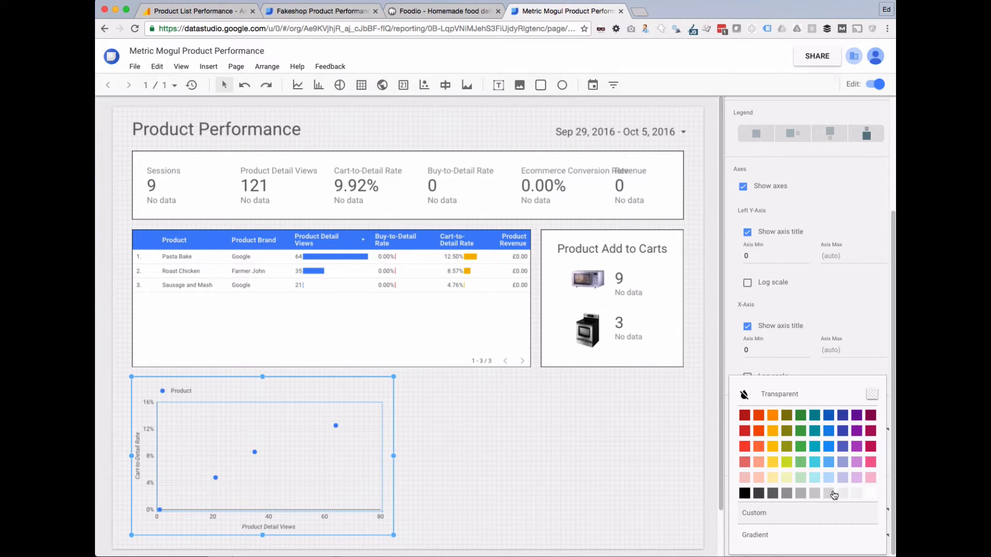
click(871, 495)
click(763, 538)
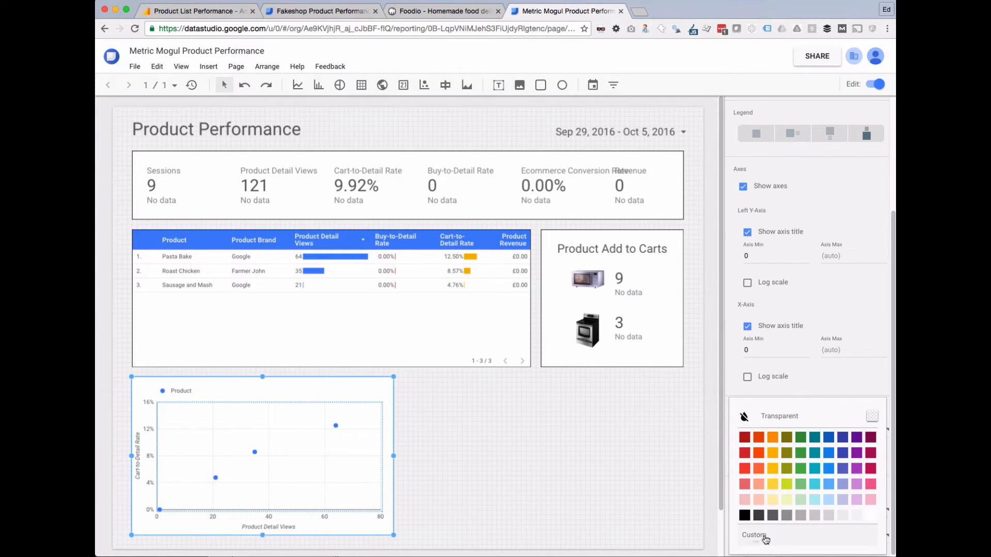
click(745, 516)
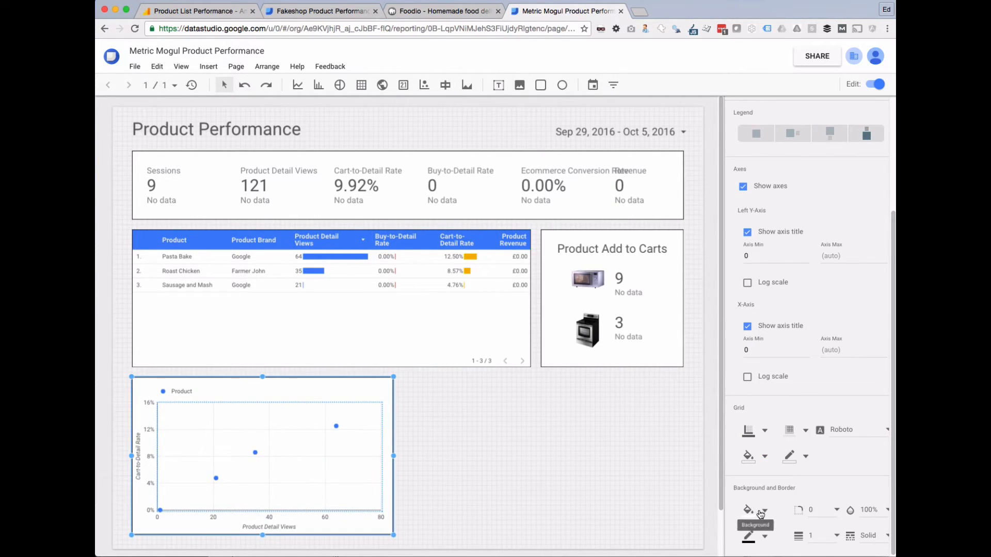
click(531, 446)
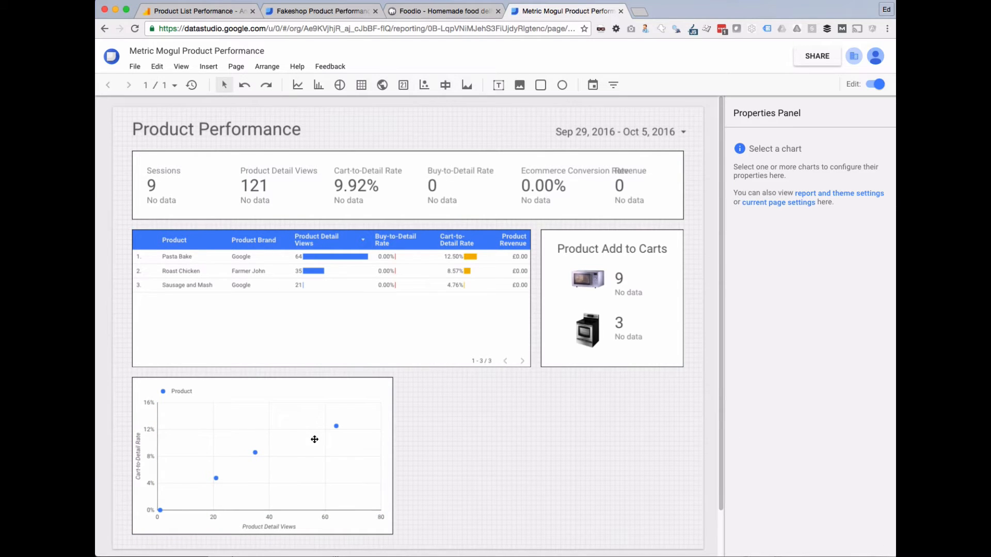
click(314, 439)
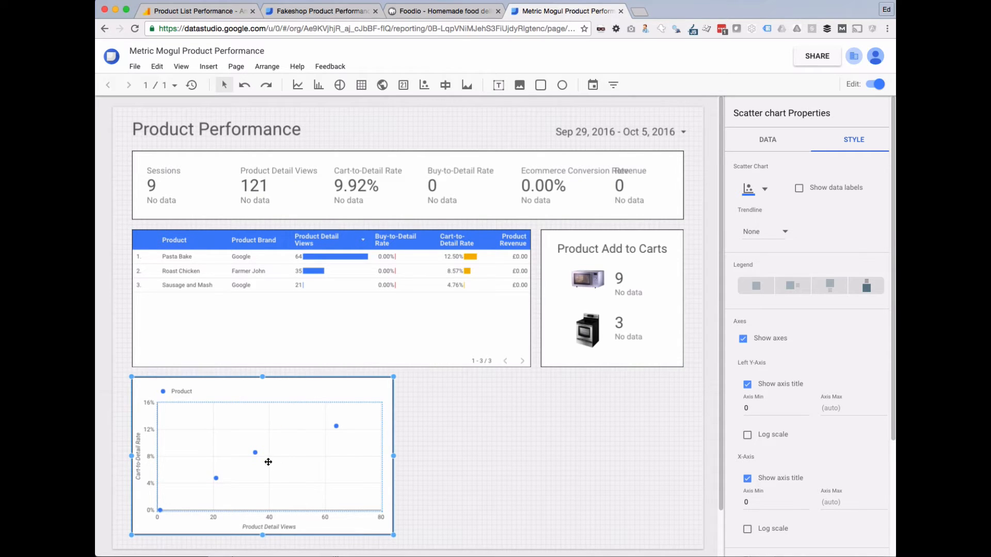
Preview the scatter chart in view mode, then return to editing.
click(875, 84)
scroll(345, 432, down, 2)
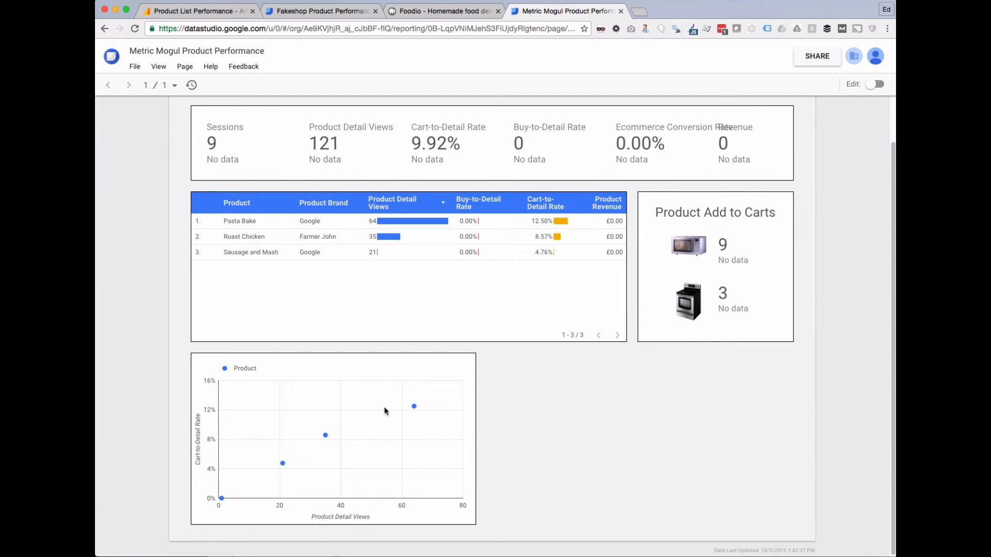
mouse_move(413, 408)
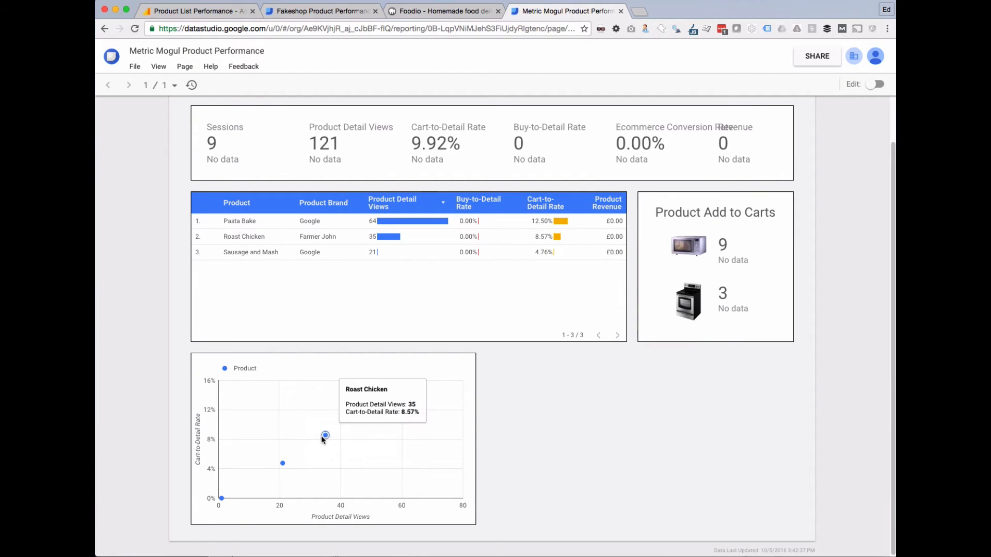
mouse_move(283, 465)
scroll(586, 405, up, 2)
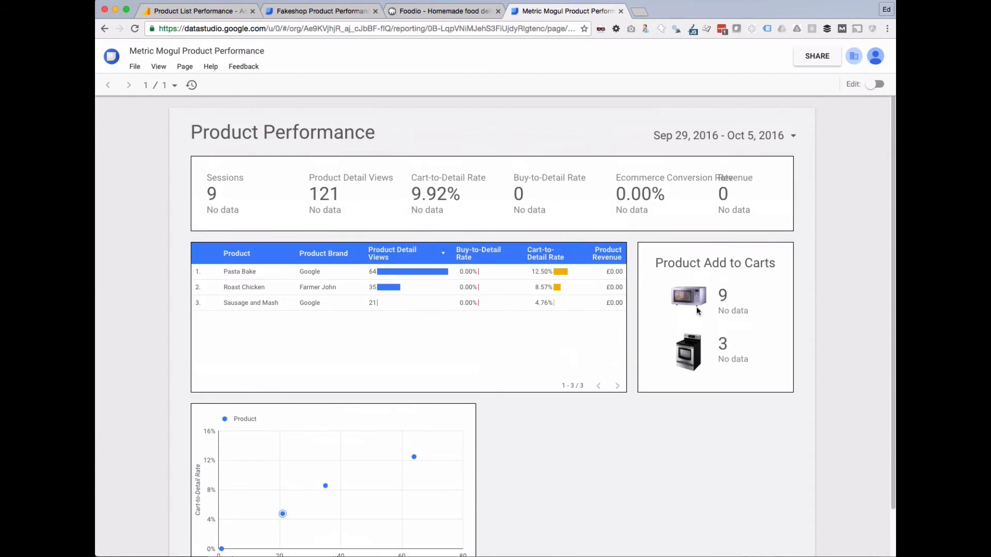
click(875, 83)
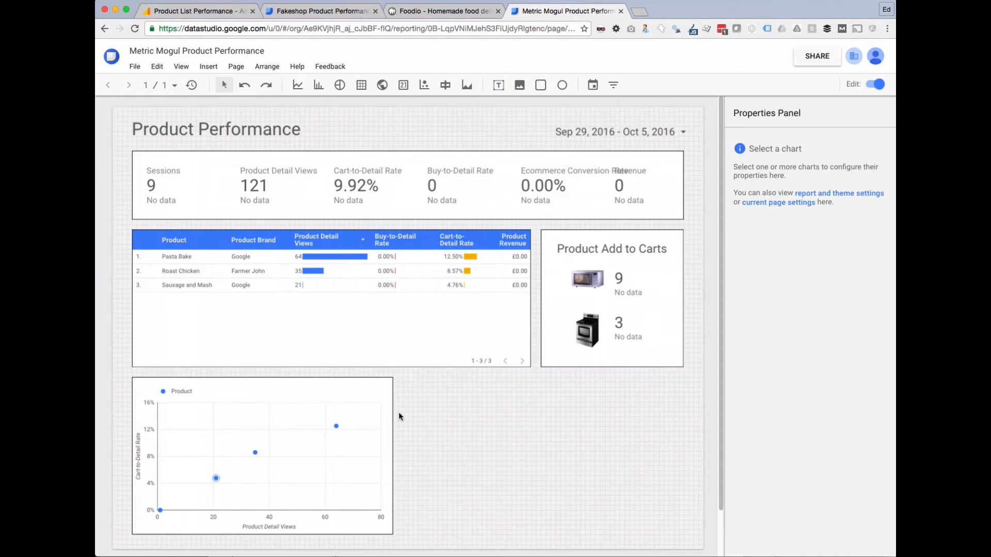
Turn on data labels so scatter points show names like Pasta Bake and Roast Chicken.
click(365, 403)
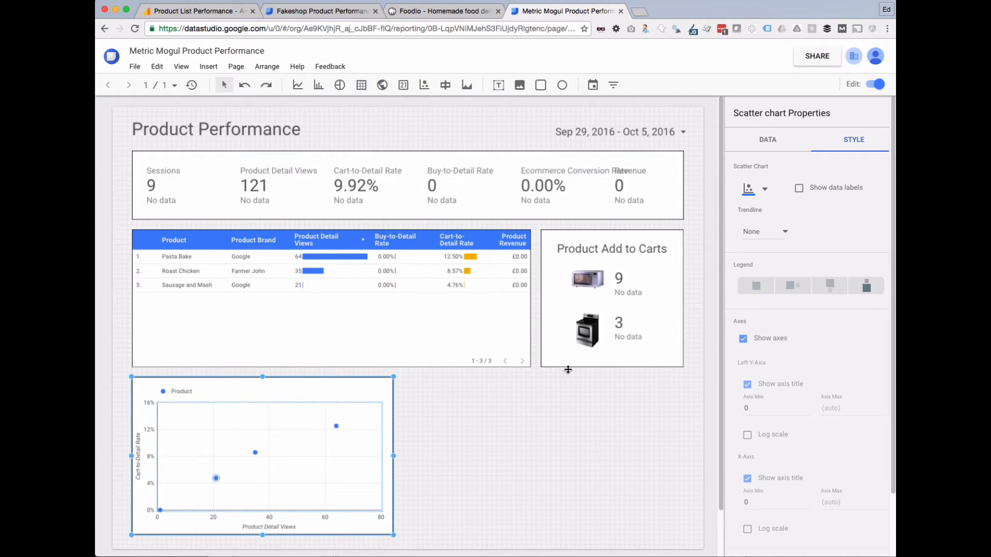
click(799, 188)
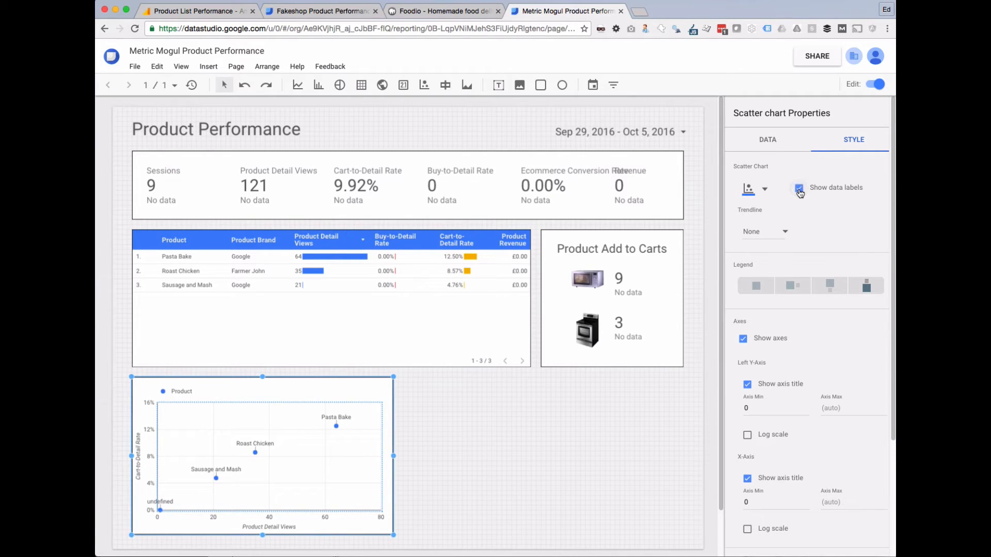
click(614, 437)
scroll(503, 442, down, 1)
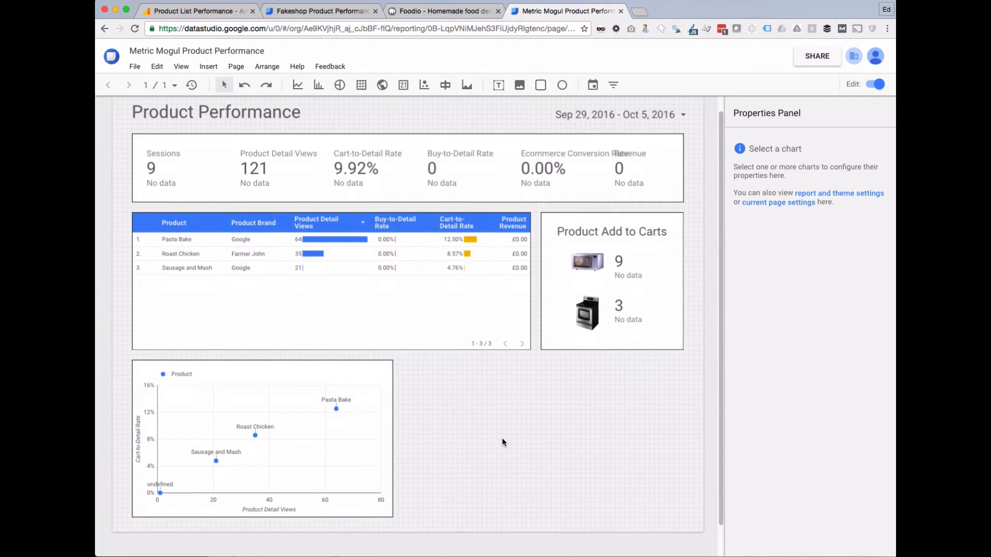
click(235, 376)
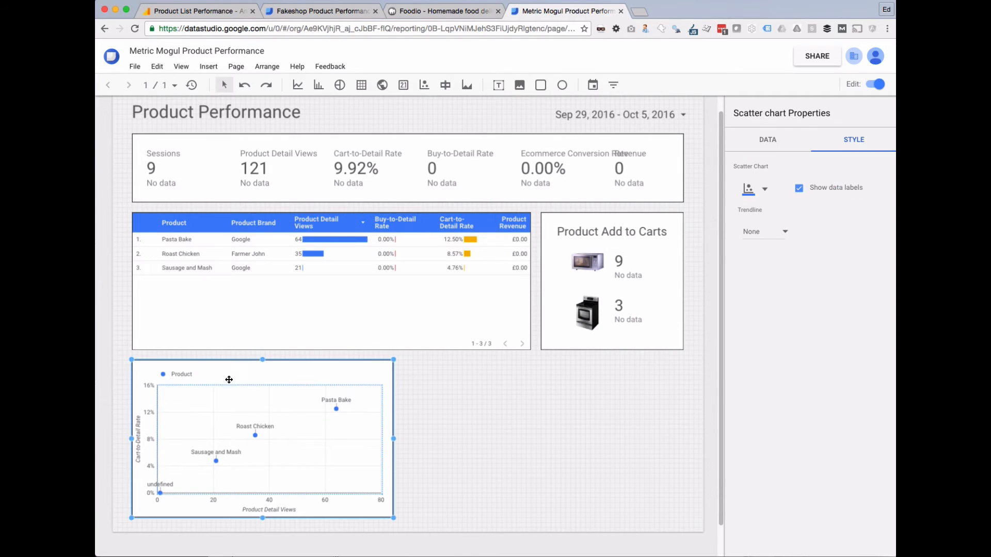
scroll(829, 491, down, 3)
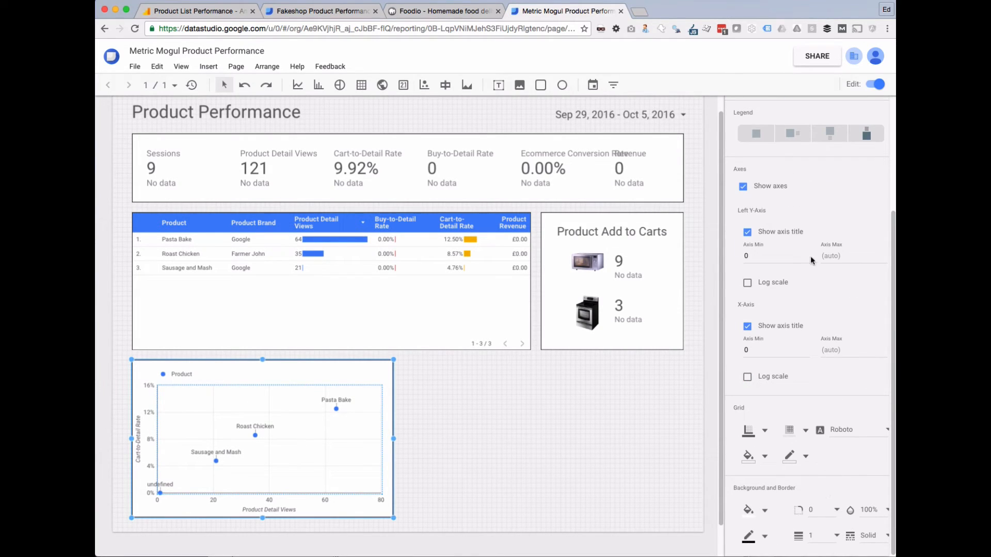
scroll(774, 152, up, 3)
click(774, 140)
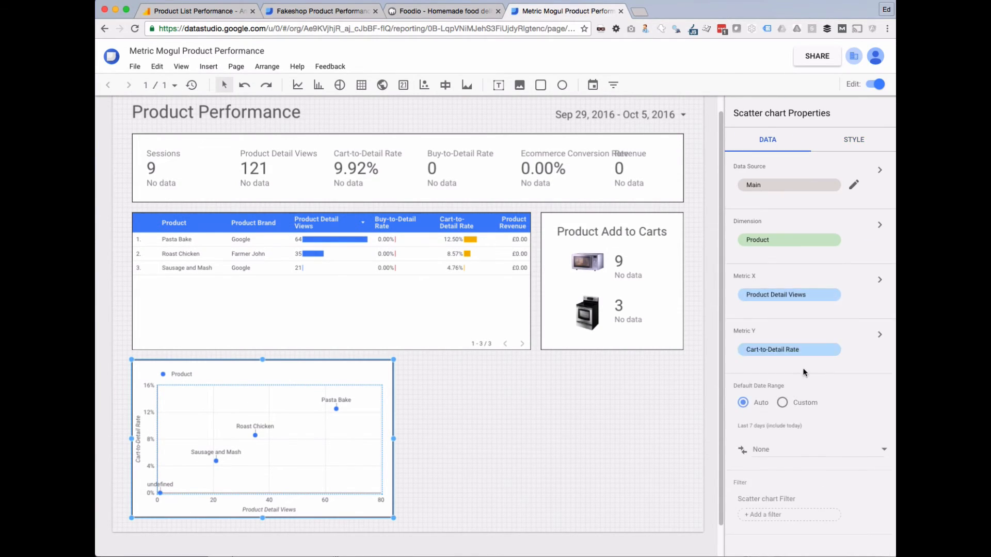
Create an Exclude filter named Product filter on Product that removes the 'undefined' point.
click(760, 516)
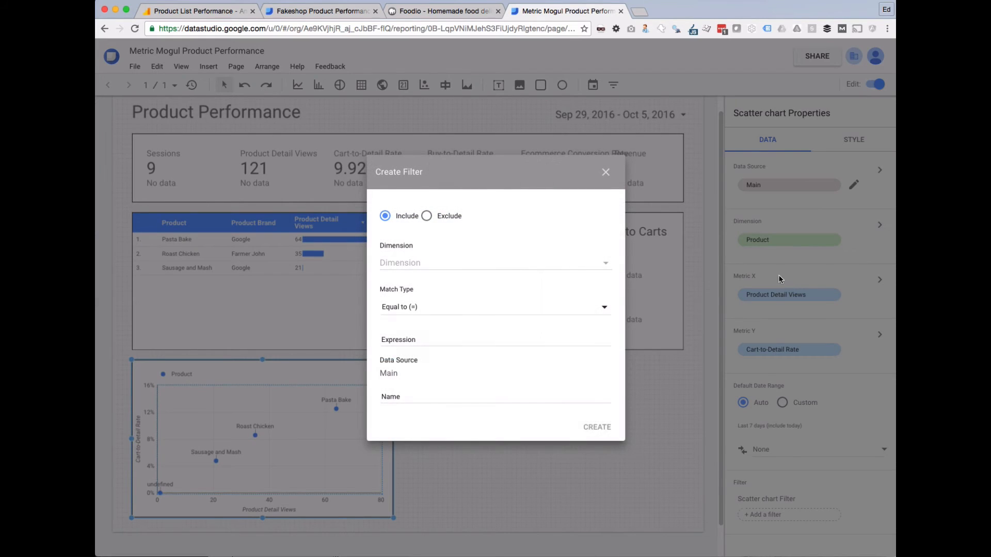
click(427, 216)
click(417, 263)
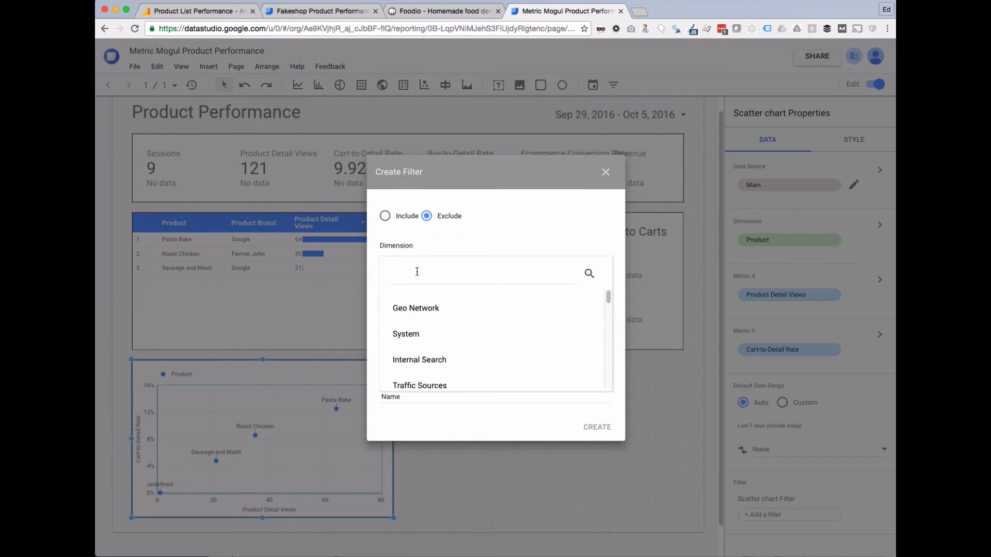
text(produ)
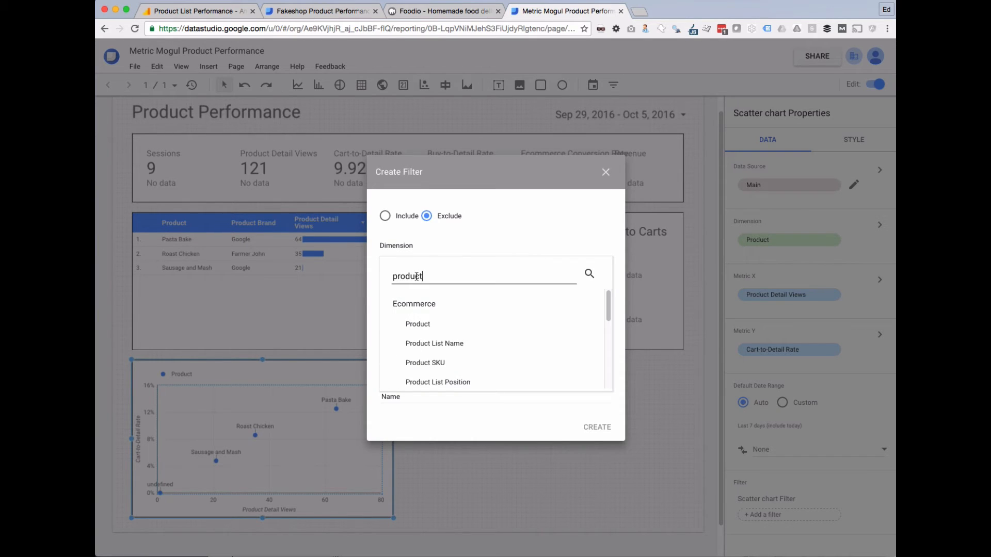
text(ct)
click(420, 323)
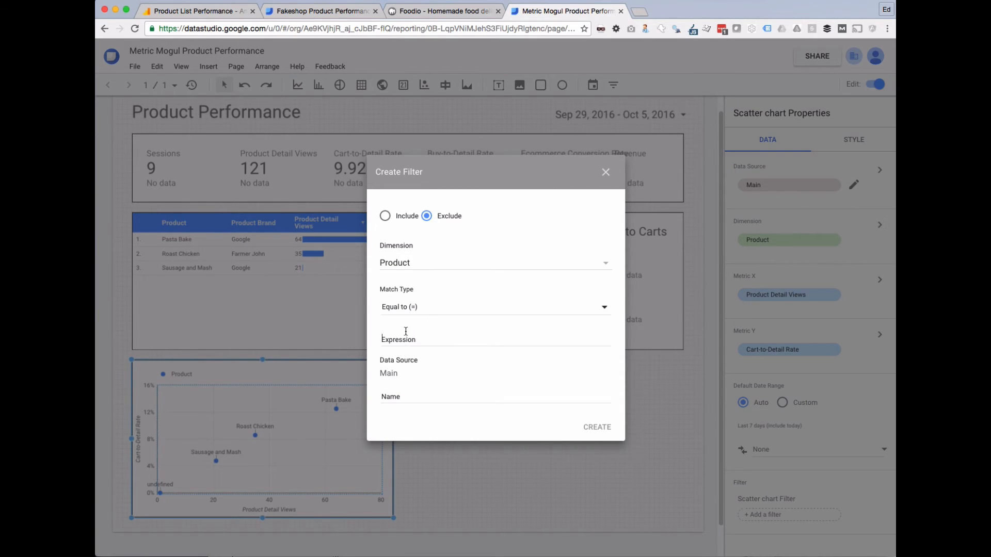
click(405, 331)
click(606, 435)
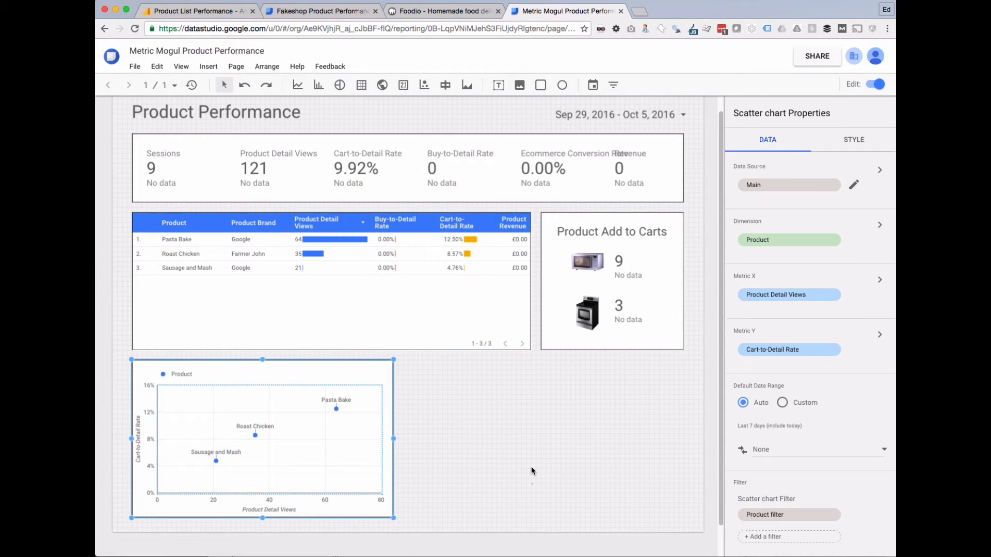
click(531, 466)
click(382, 435)
Duplicate the scatter chart and place the copy to the right of the original.
key(super+v)
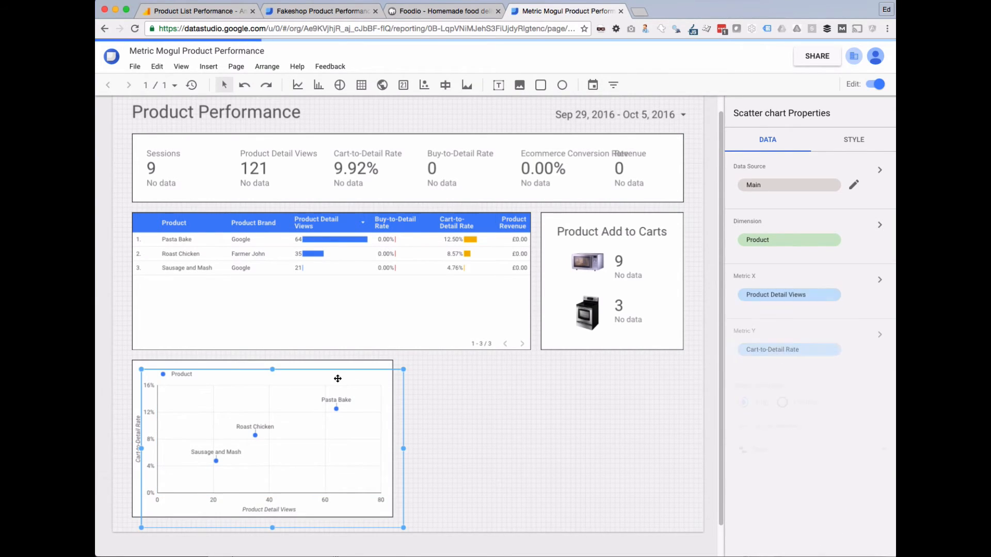
drag(336, 381, 612, 370)
click(397, 414)
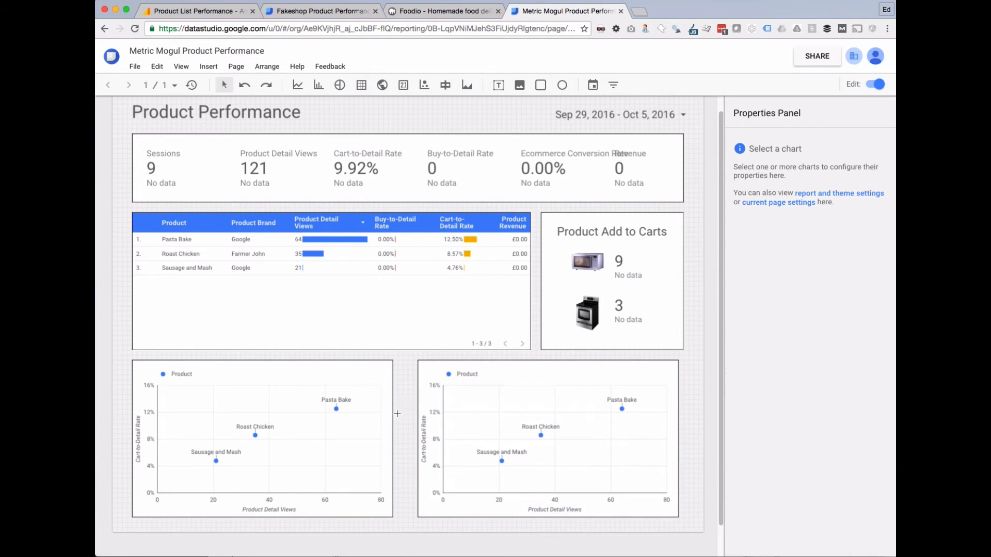
Widen the left and right scatter charts so they fill the bottom row.
click(343, 373)
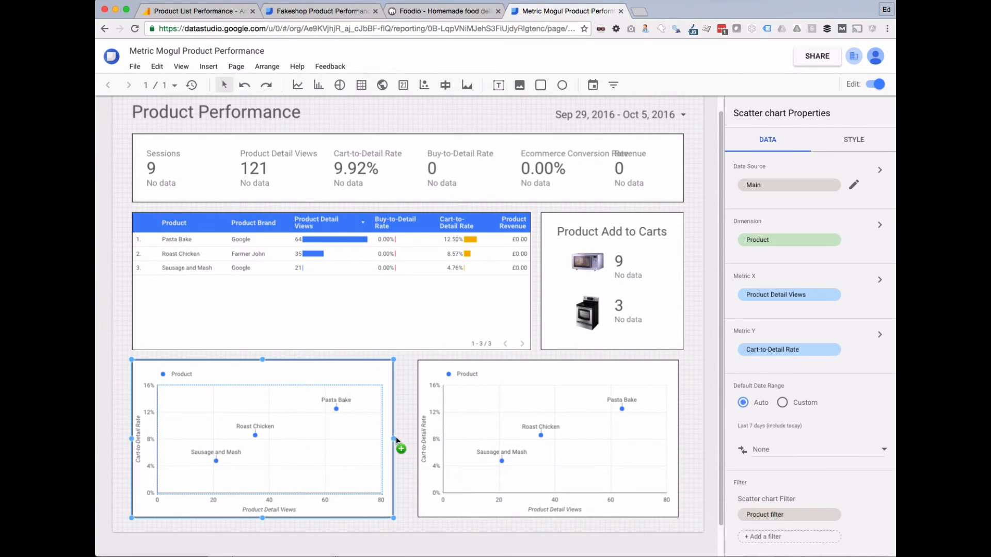
drag(393, 439, 411, 438)
click(432, 405)
click(699, 377)
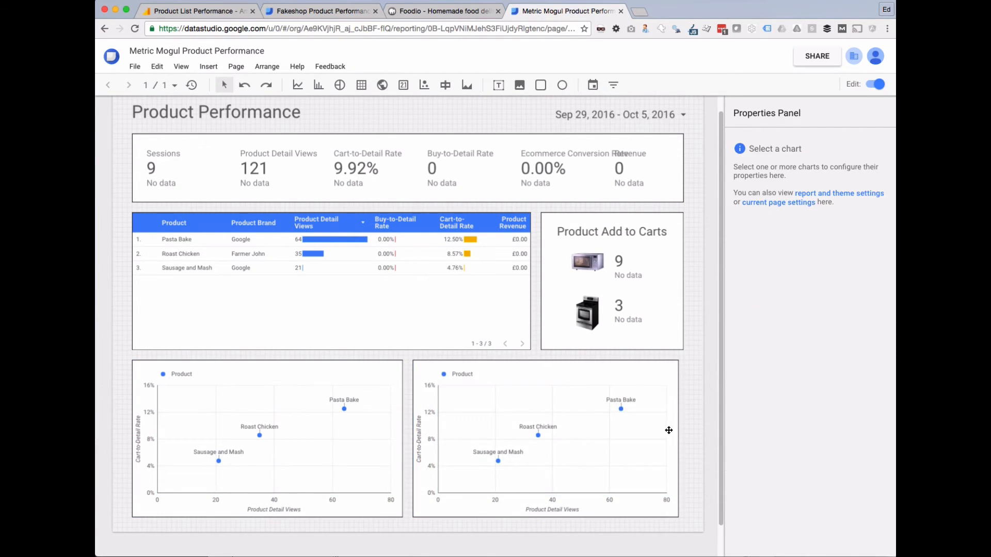
click(671, 431)
drag(679, 438, 685, 438)
click(699, 417)
Switch the right scatter chart's dimension to Product Brand.
click(565, 388)
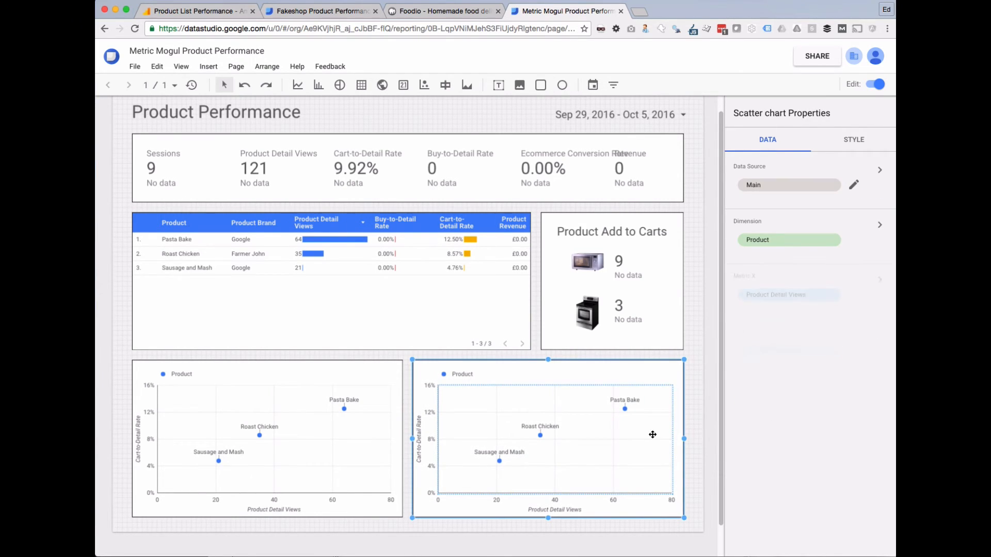
click(768, 242)
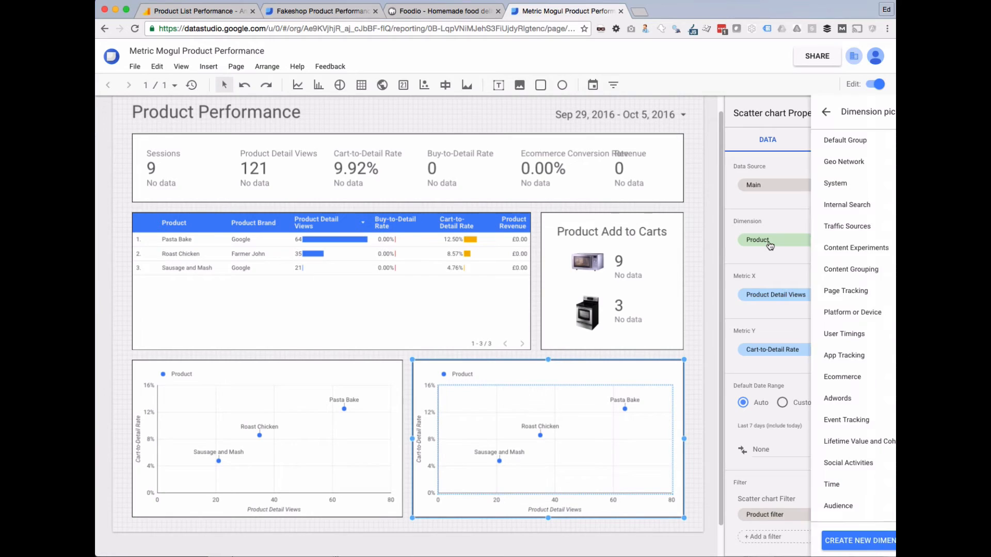
text(brand)
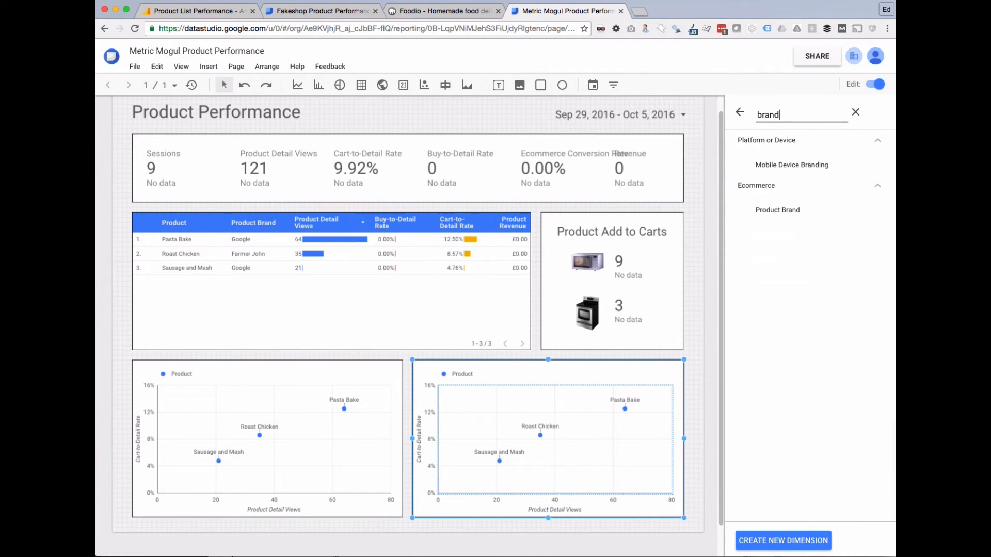
click(788, 211)
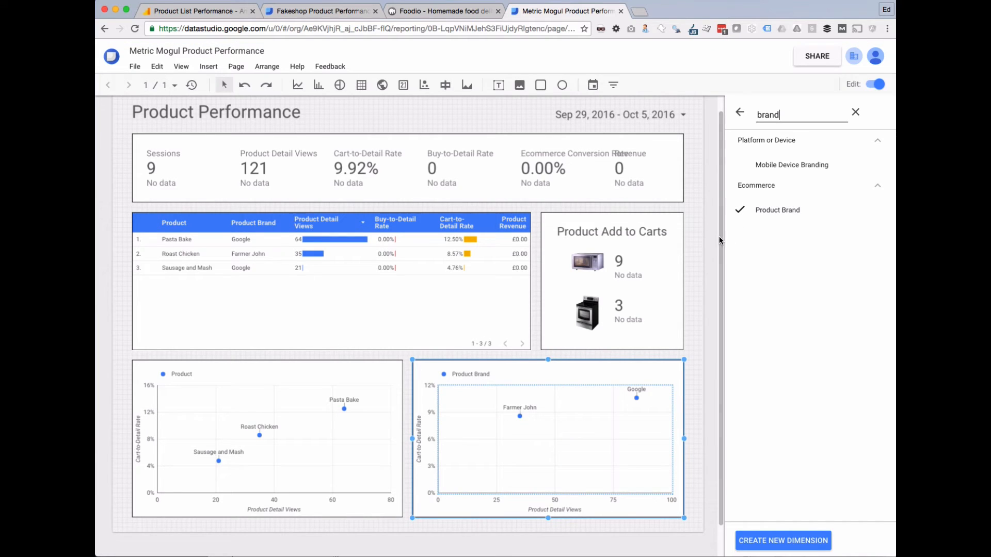
click(705, 245)
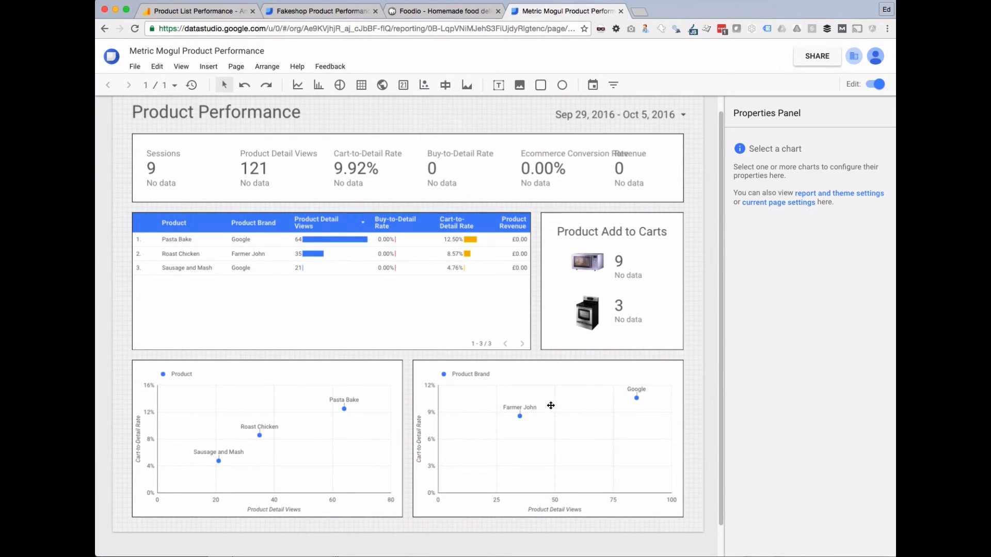
Set both scatter charts to compare with the previous period, then preview the report.
click(565, 376)
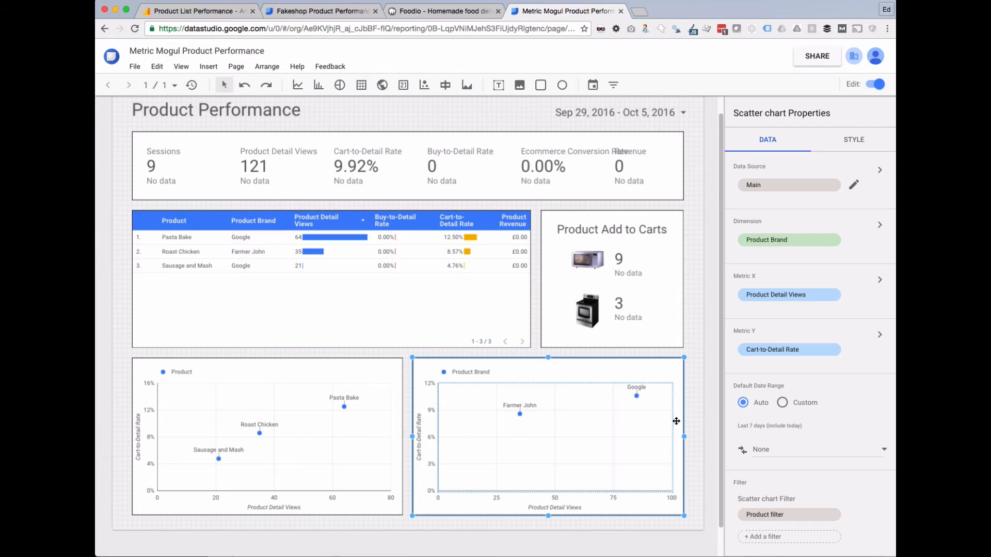
click(761, 450)
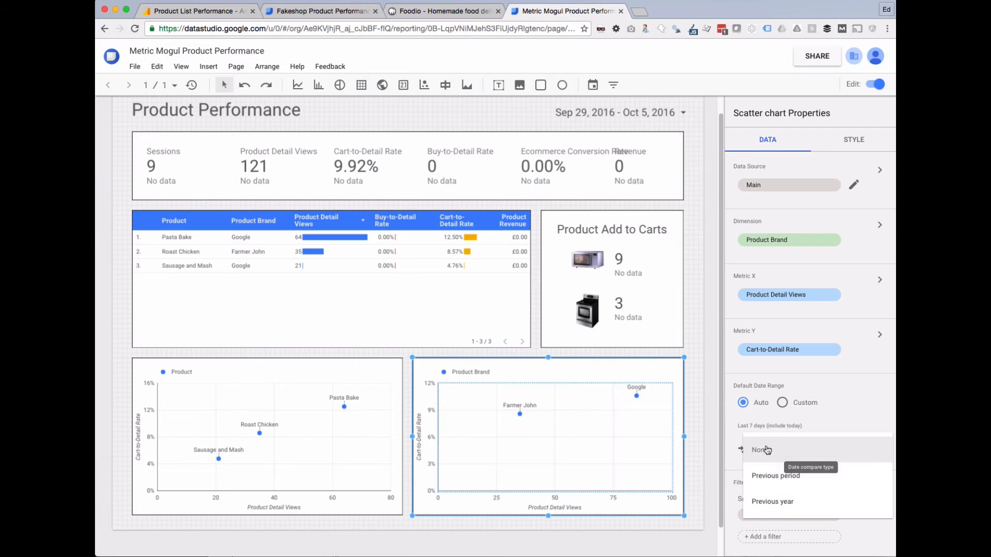
click(771, 501)
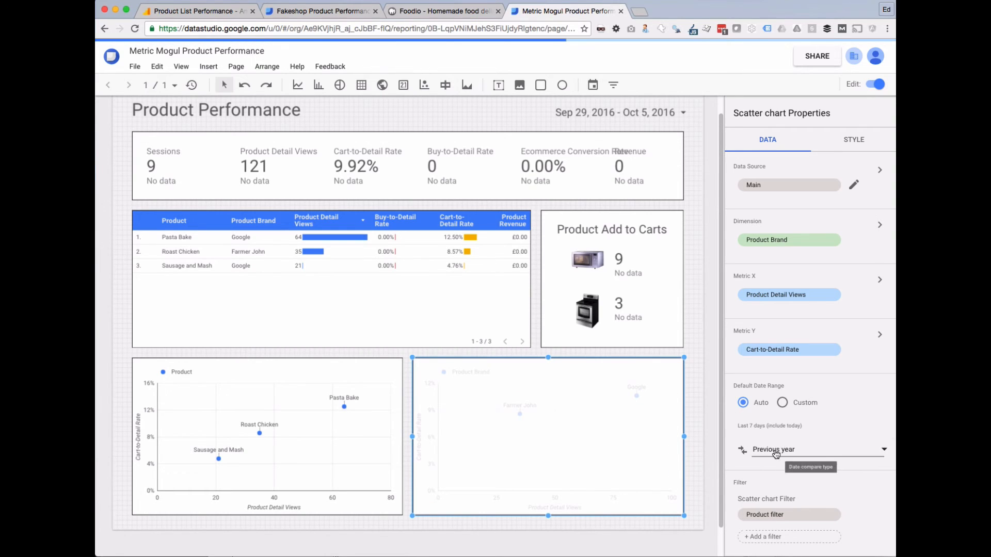
click(778, 450)
click(777, 426)
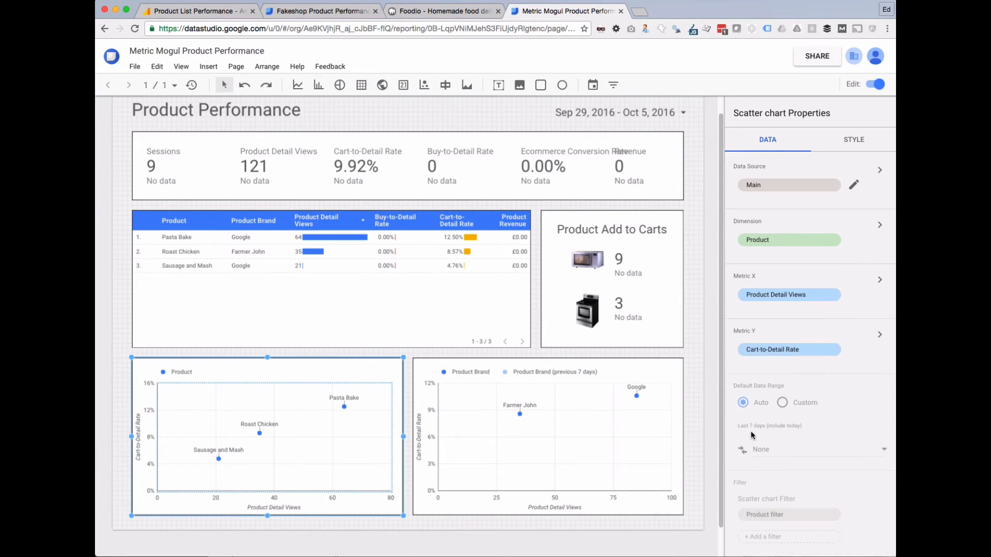
click(769, 451)
click(781, 475)
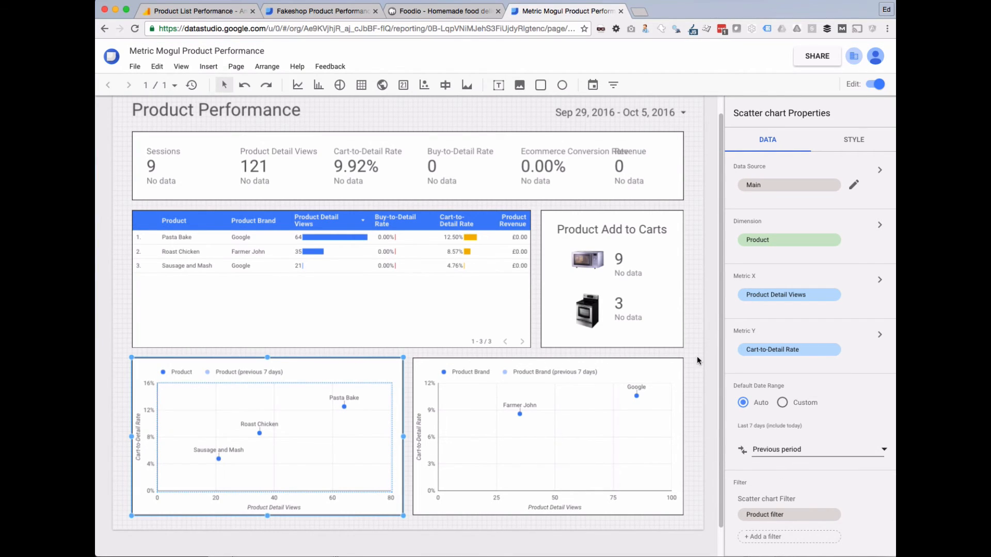
click(875, 84)
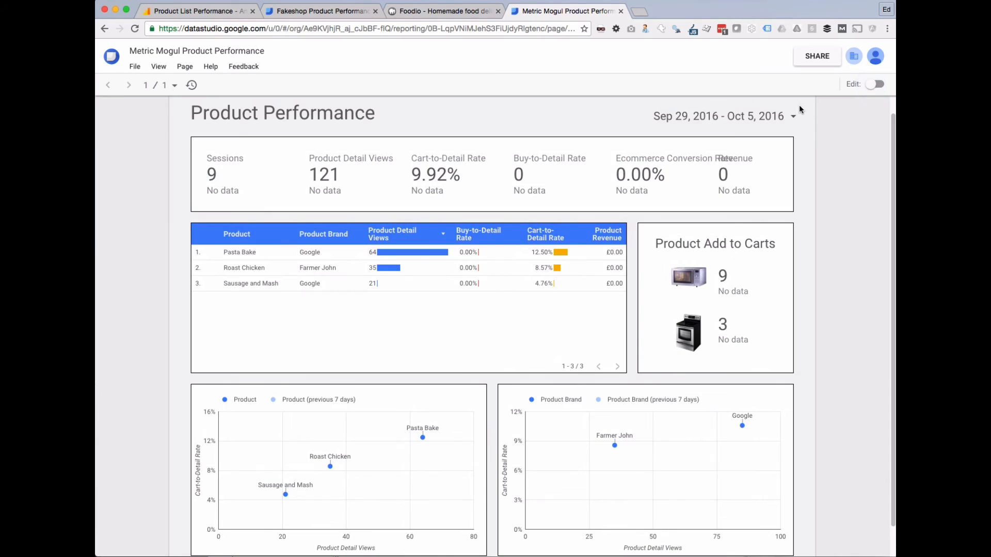
Apply the Today (Oct 5, 2016) date range, review the scatter charts, then resume editing.
click(792, 119)
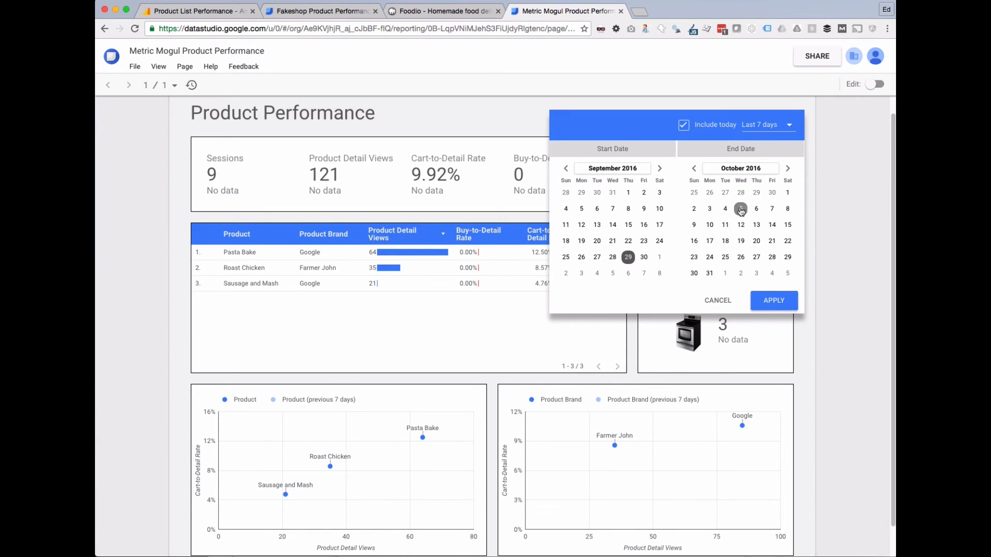
click(763, 127)
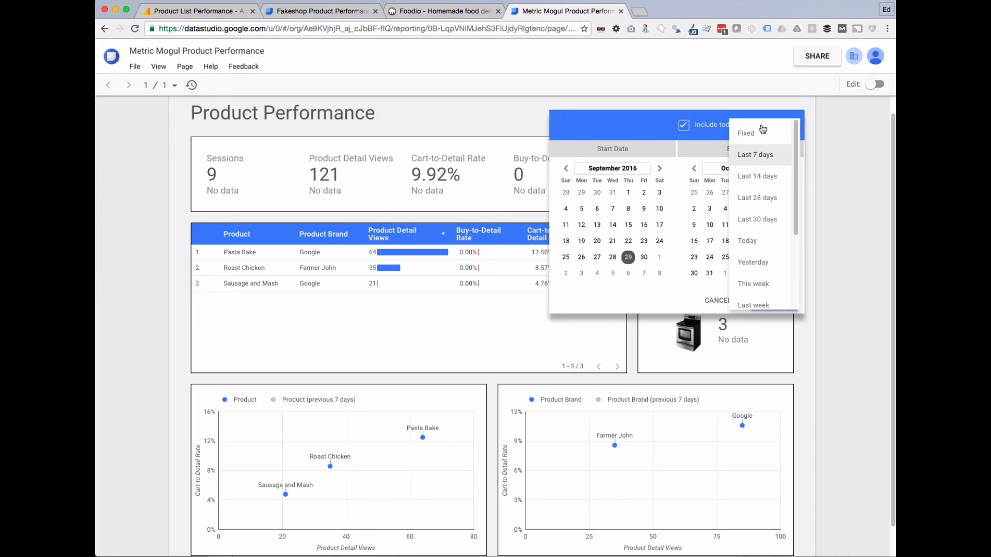
click(748, 244)
click(767, 303)
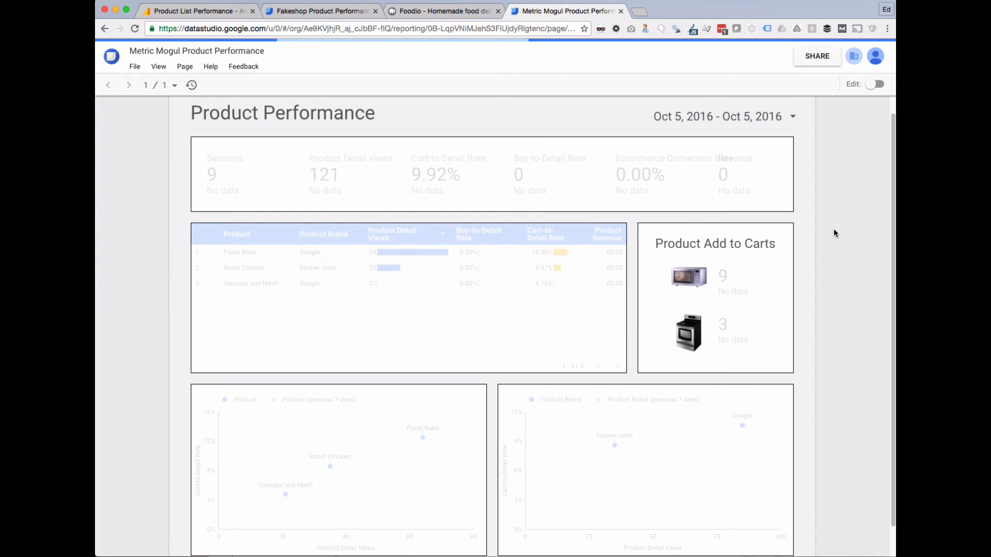
scroll(834, 229, down, 1)
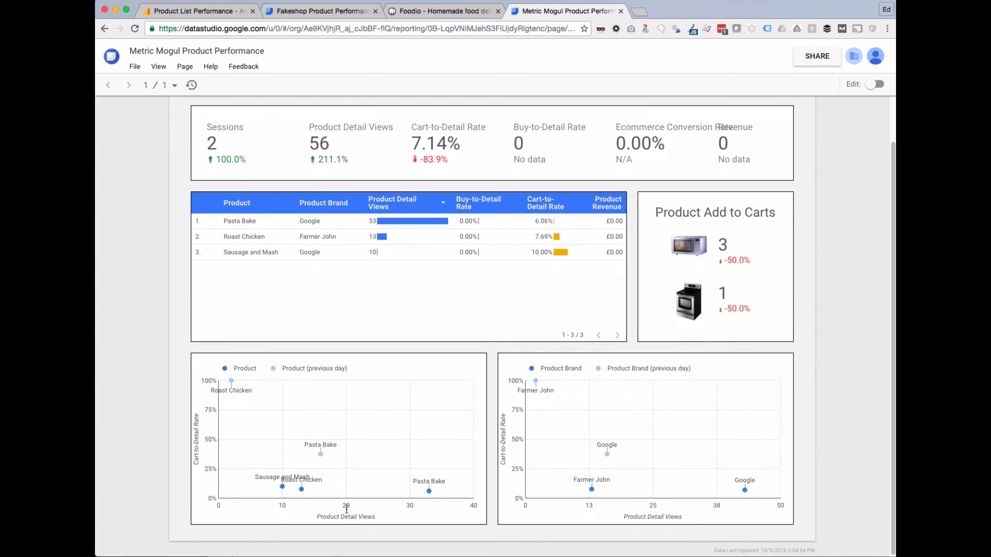
mouse_move(230, 384)
mouse_move(303, 492)
scroll(442, 406, up, 1)
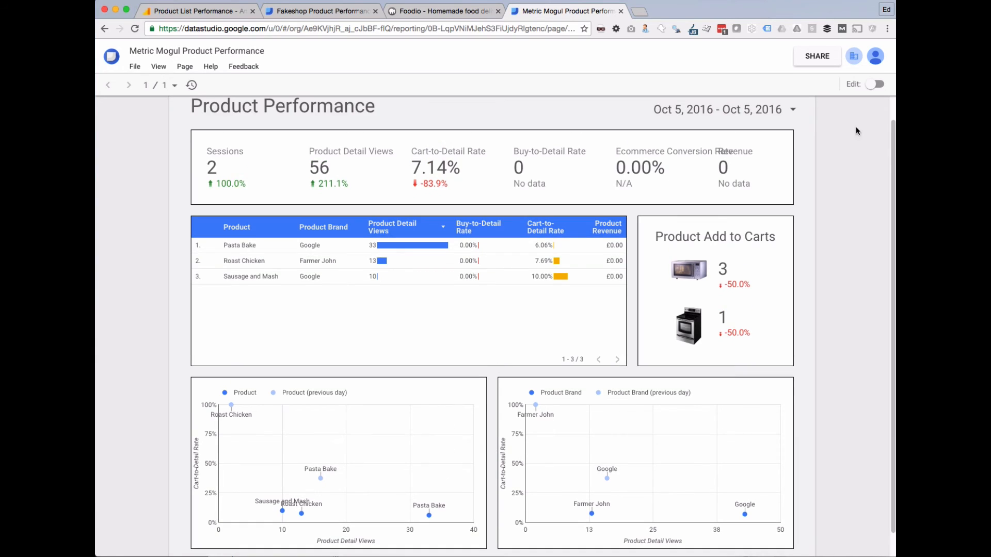
click(875, 84)
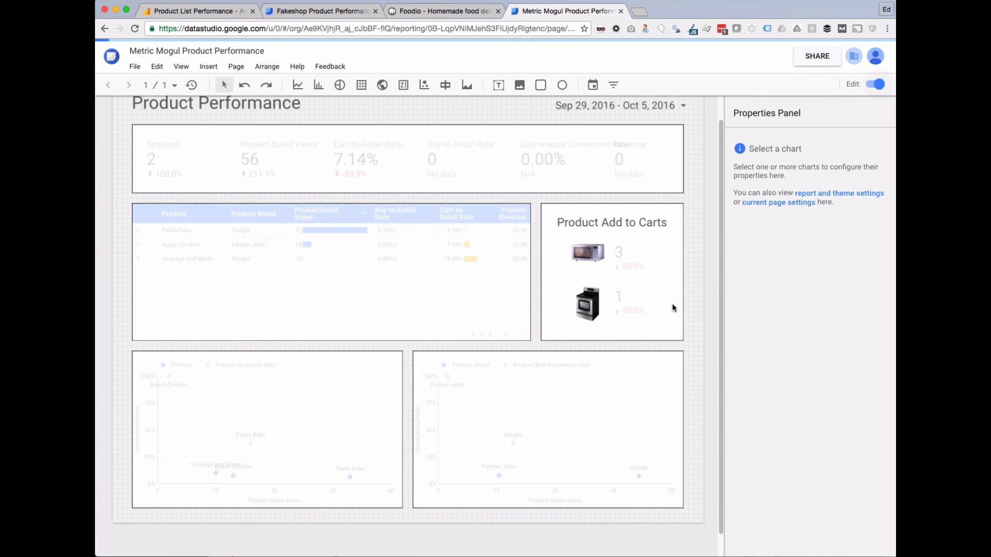
Colour the Product scatter chart's points red from the Style series colour options.
click(380, 366)
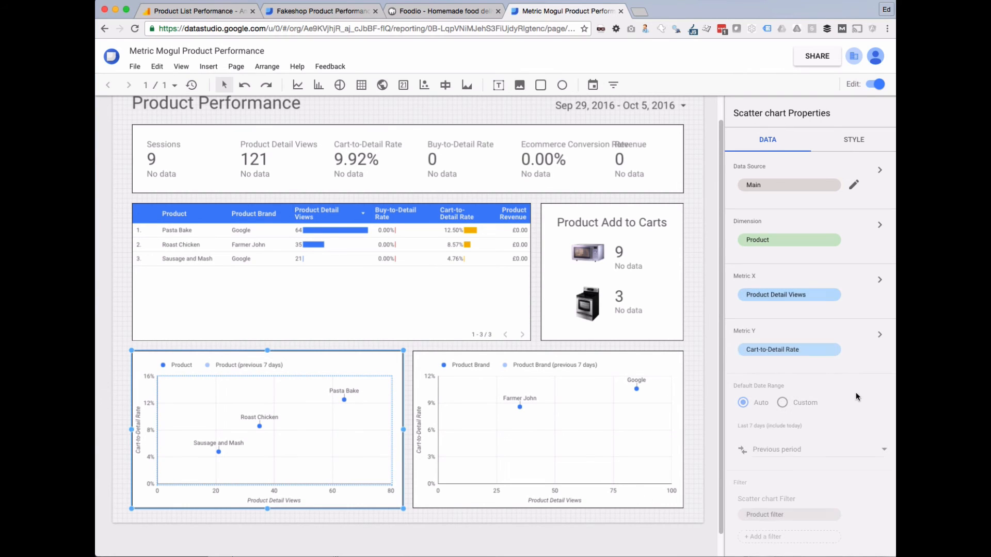
click(857, 144)
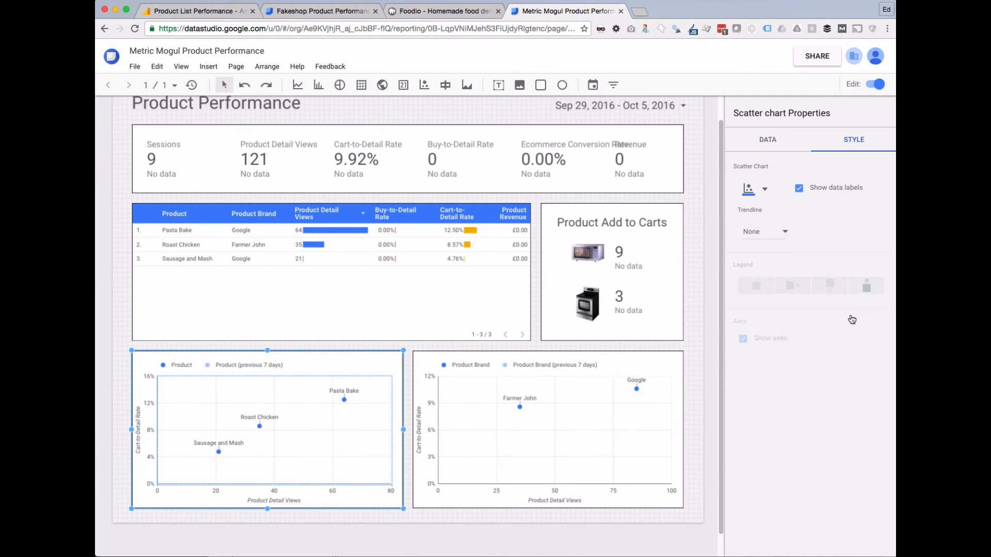
scroll(771, 397, down, 3)
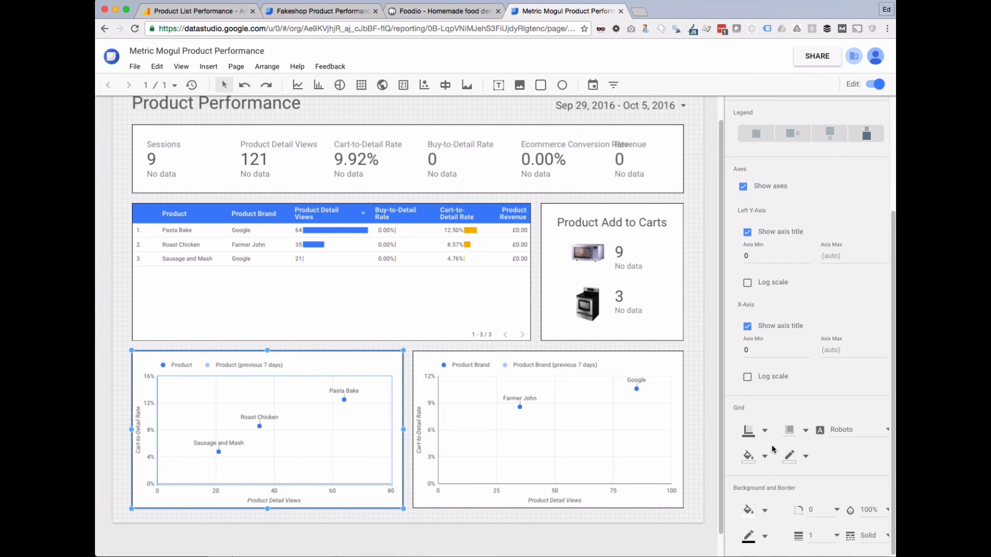
scroll(773, 449, up, 3)
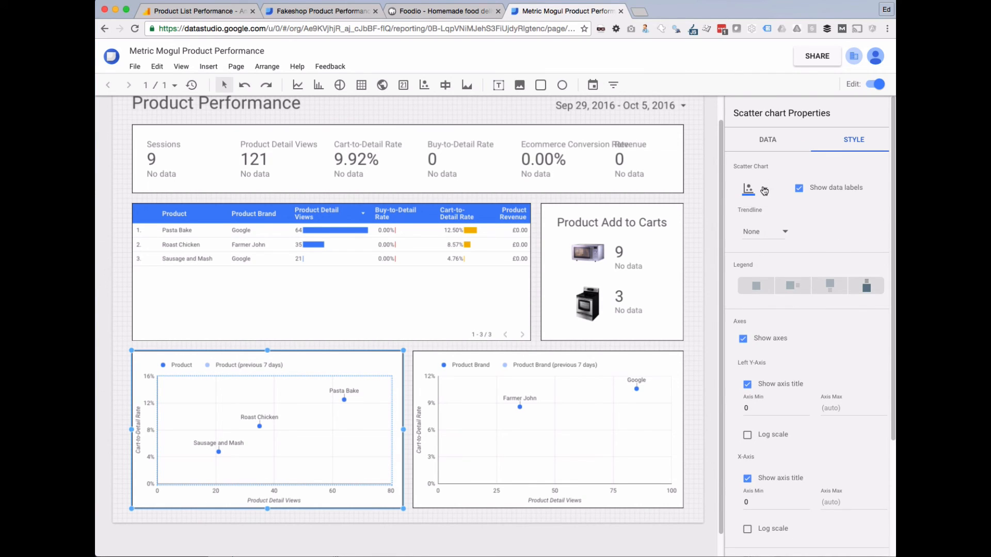
click(764, 190)
click(747, 236)
click(640, 367)
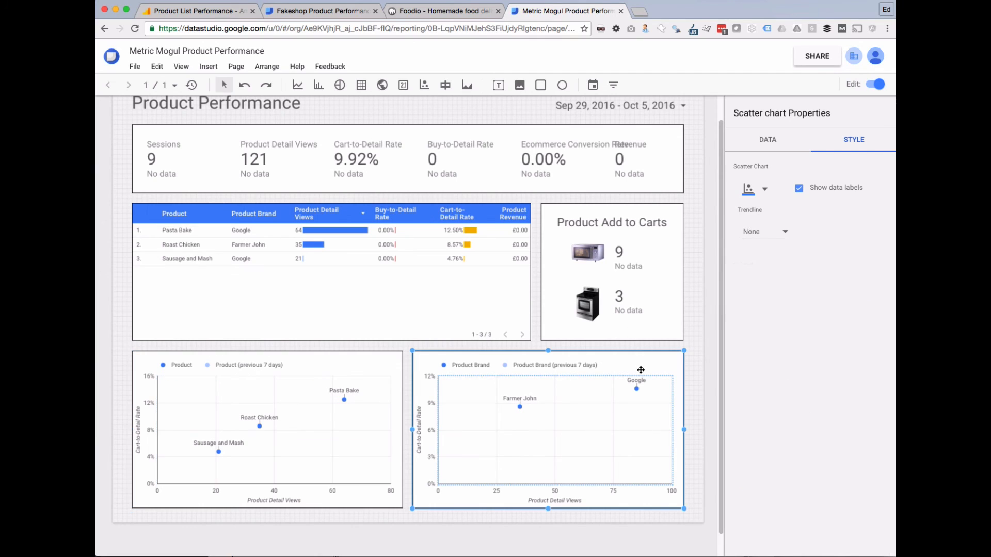
click(373, 365)
click(765, 190)
click(769, 215)
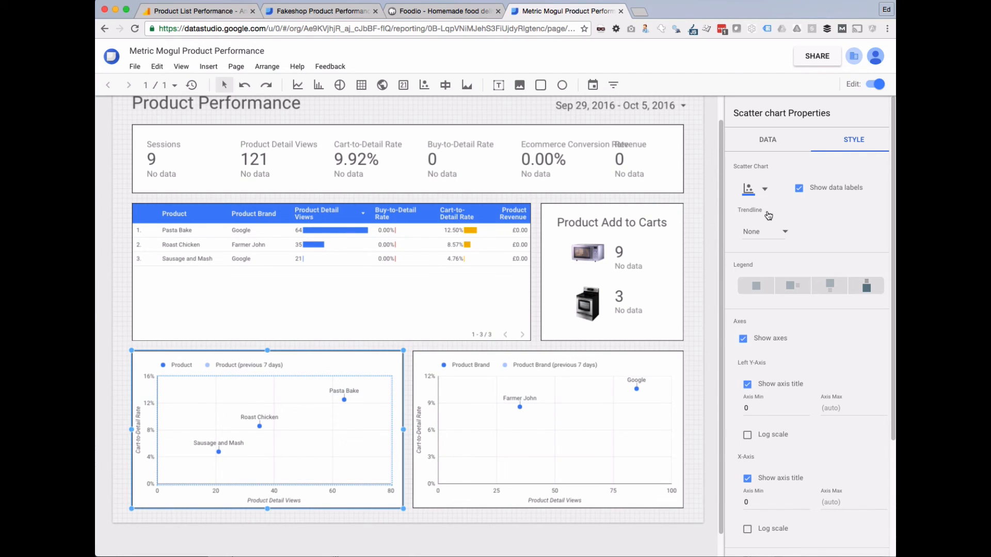
click(765, 190)
click(745, 227)
Colour the Product Brand scatter chart's points green and switch the report to view mode.
click(668, 363)
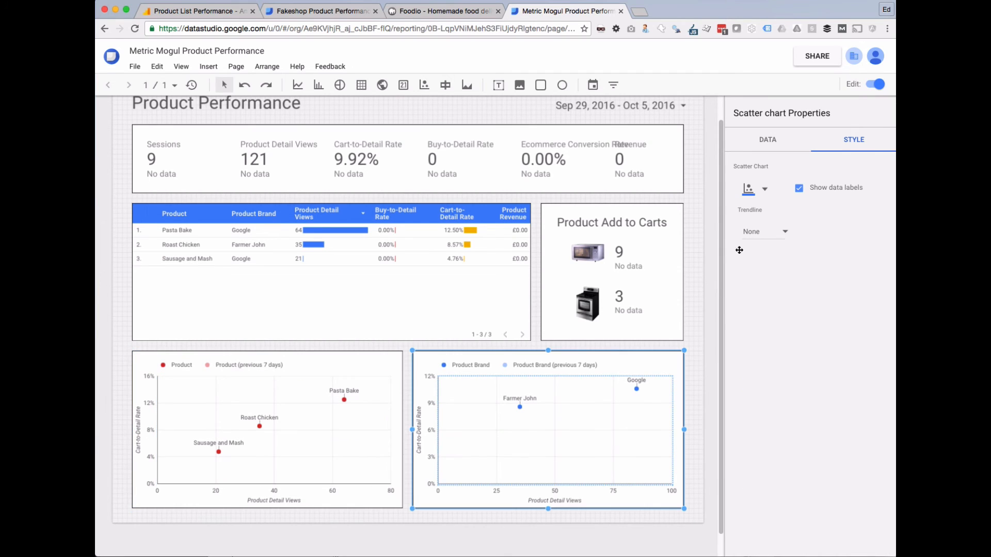
click(764, 190)
click(800, 223)
click(697, 356)
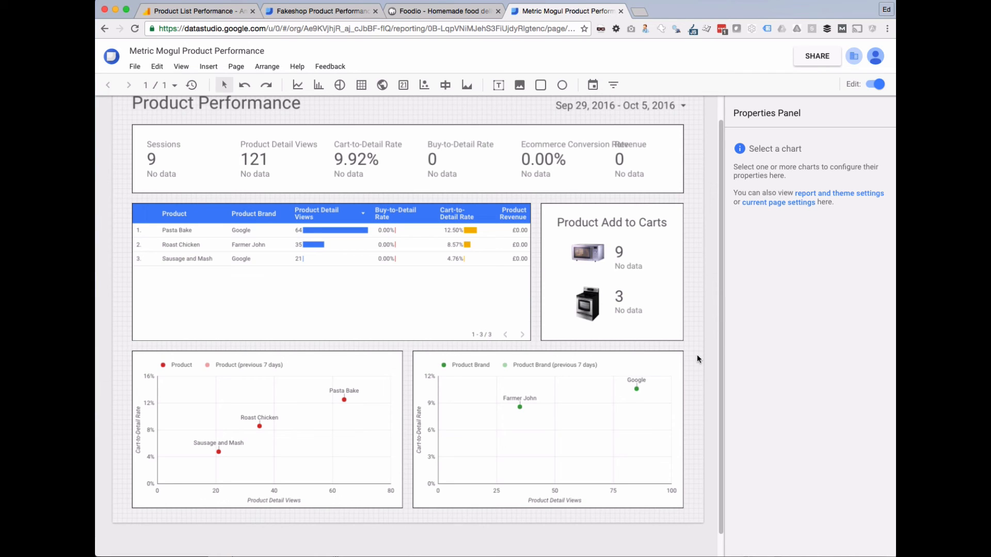
click(876, 85)
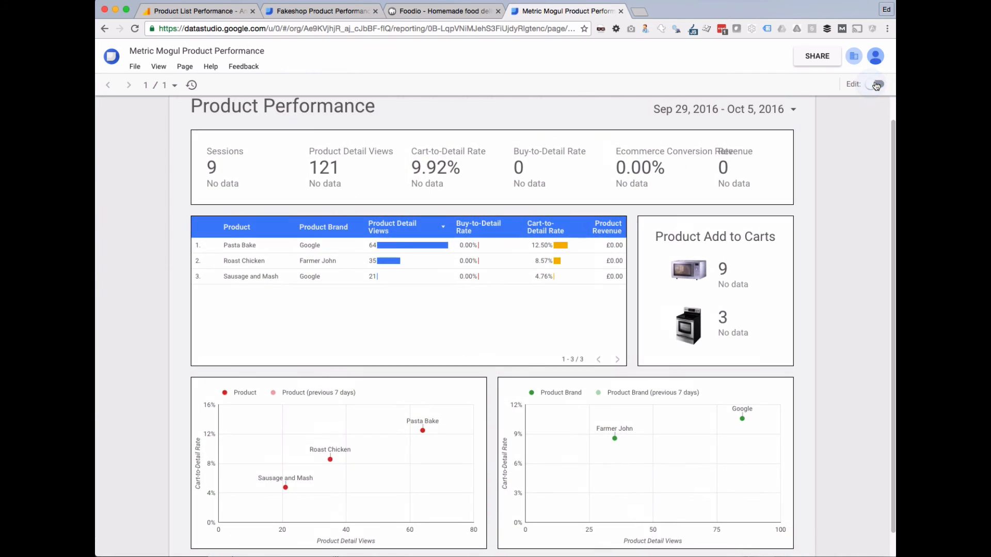
Share the report with 'Can view' permission, copy its shareable link, and open a new browser tab.
scroll(770, 202, down, 2)
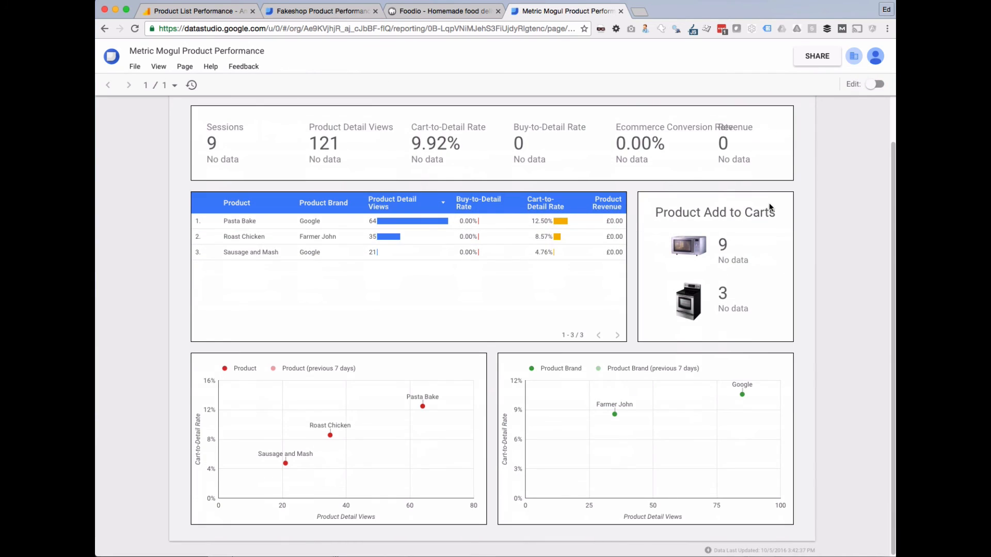
scroll(769, 207, up, 2)
click(817, 55)
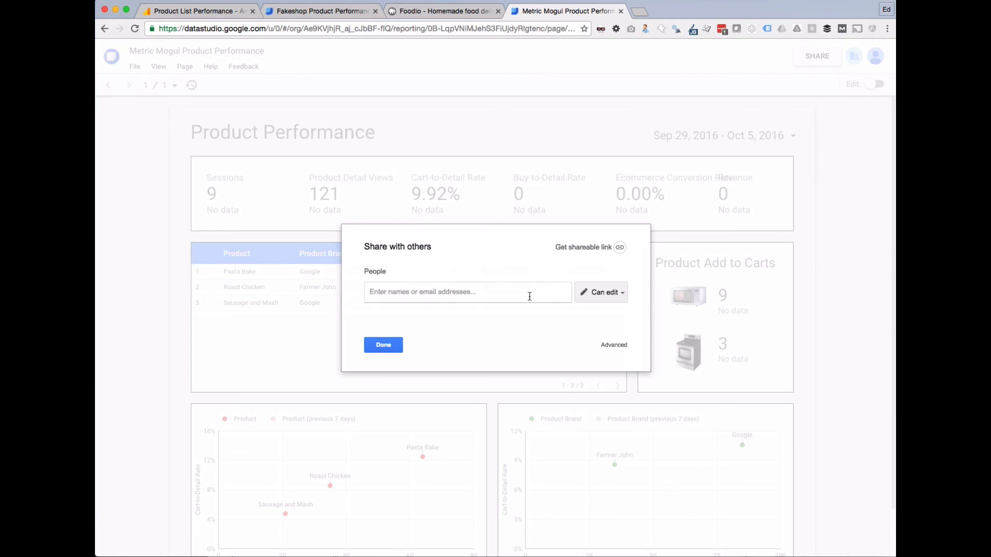
click(619, 292)
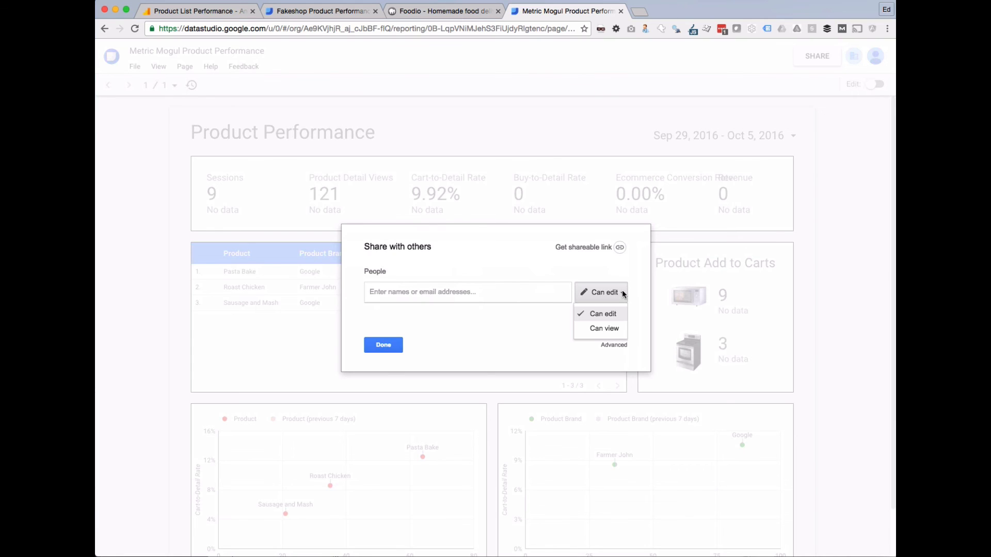
click(597, 329)
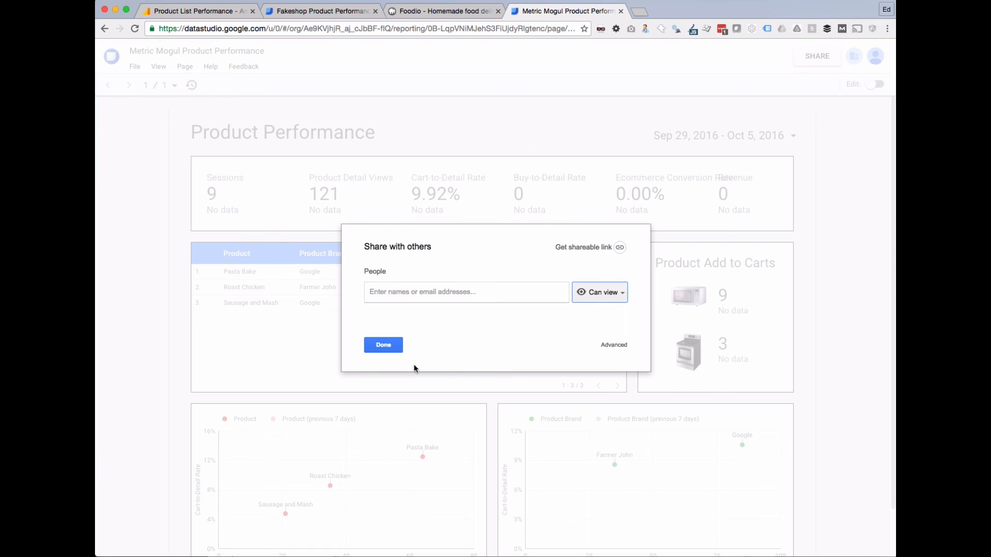
click(577, 248)
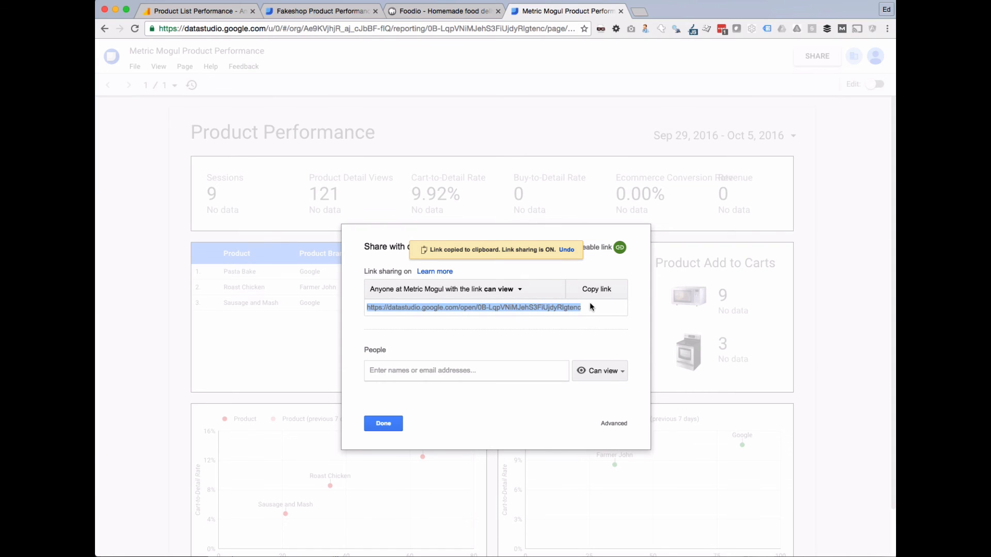
click(638, 10)
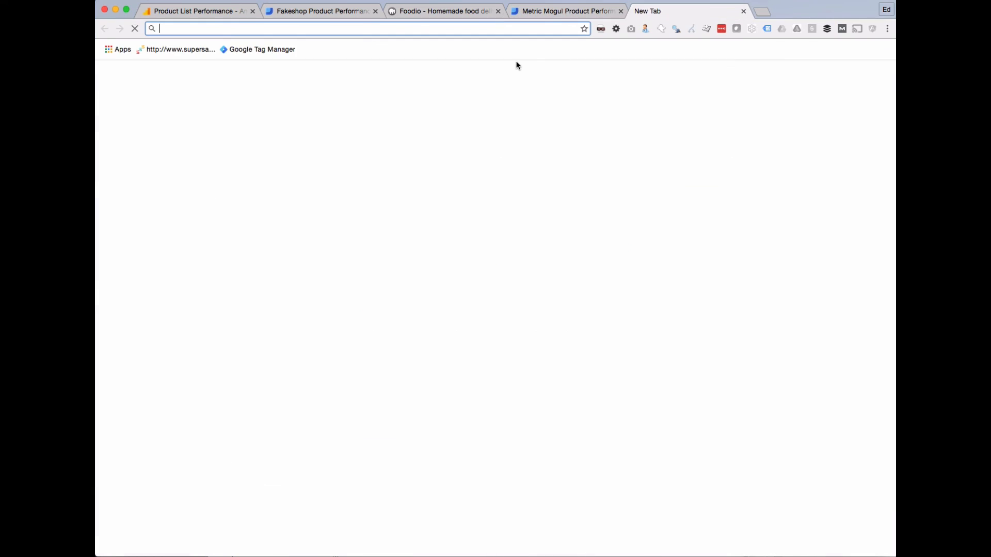
Load the pasted view link, scroll through the Metric Mogul Product Performance report, and refresh its data.
key(Return)
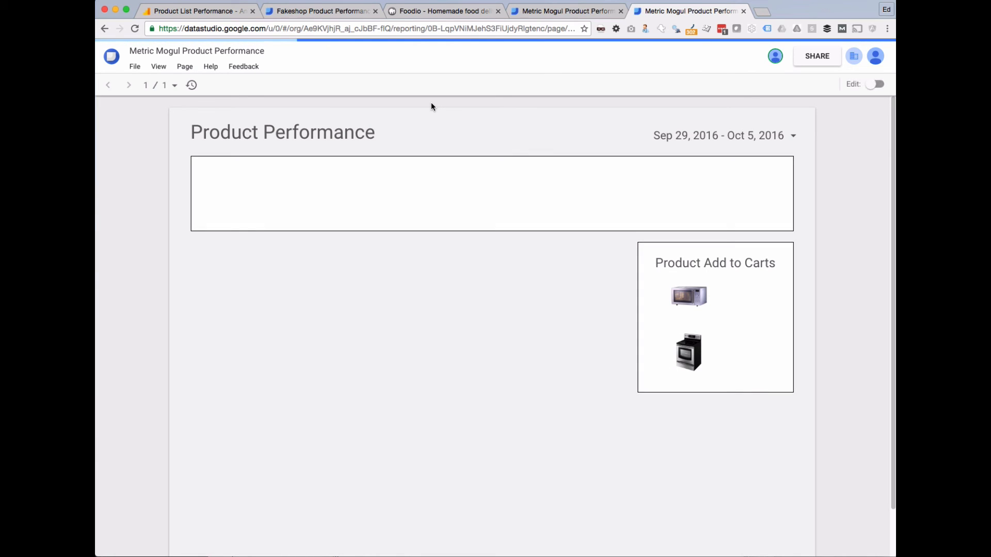
scroll(230, 222, down, 1)
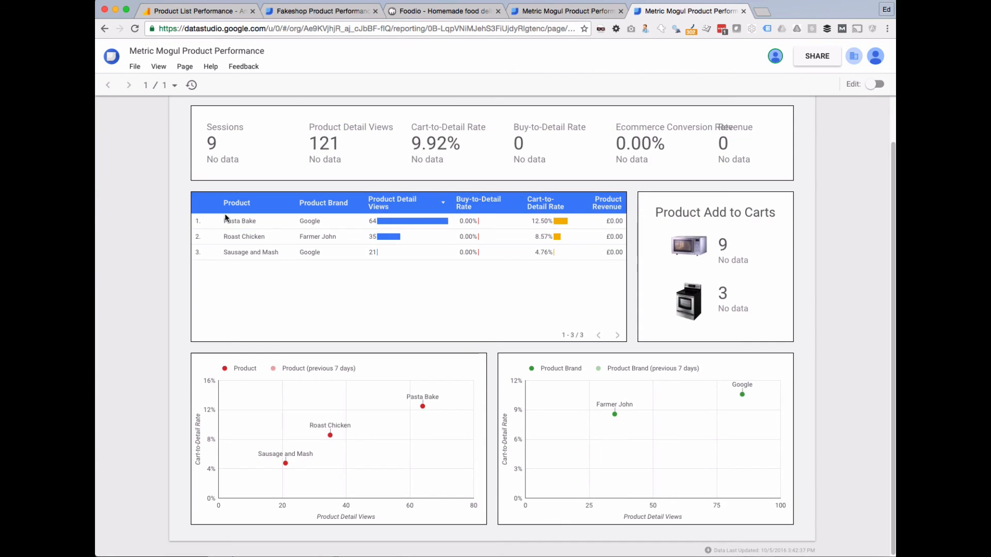
scroll(230, 217, up, 1)
scroll(230, 220, down, 1)
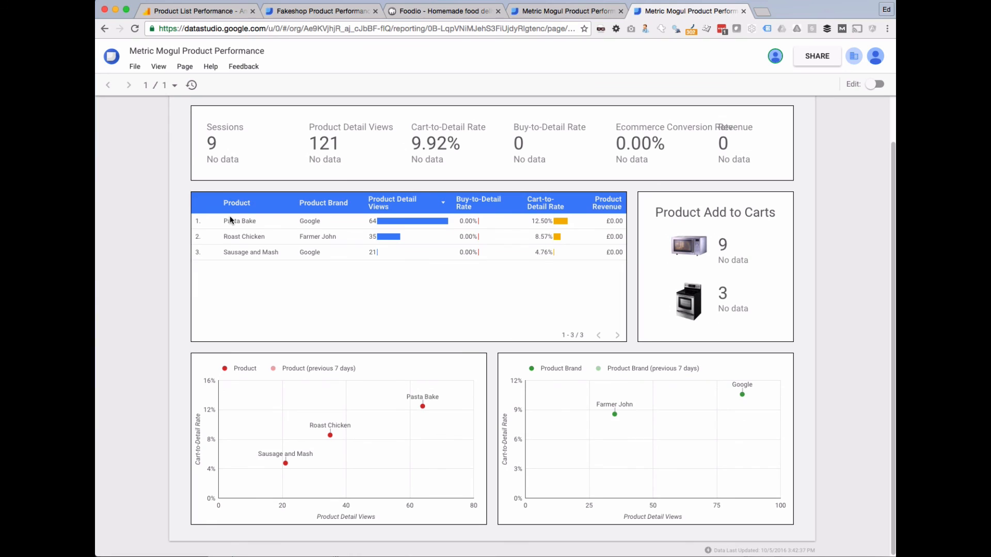
scroll(230, 220, up, 1)
scroll(231, 221, down, 1)
click(192, 87)
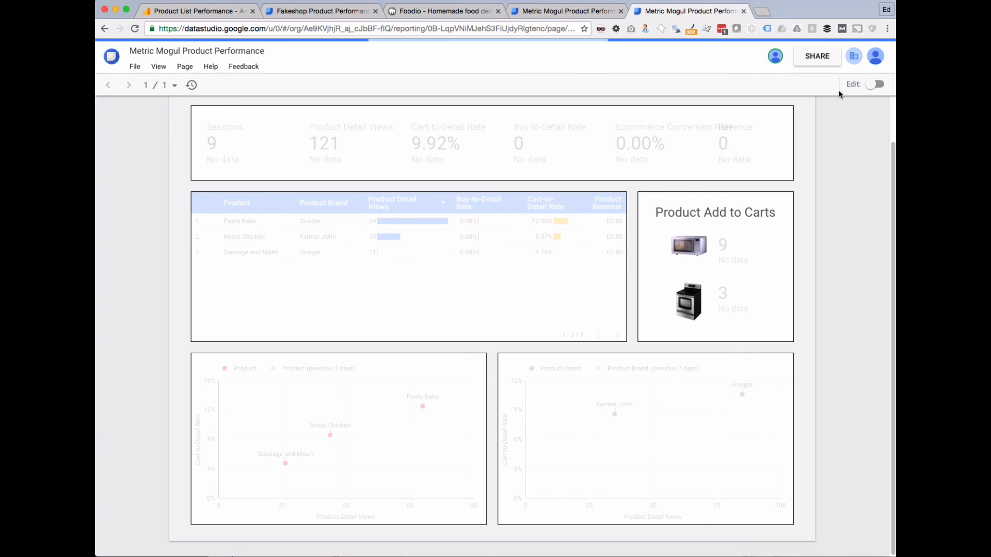
Switch the report to edit mode and add a new blank page.
click(185, 66)
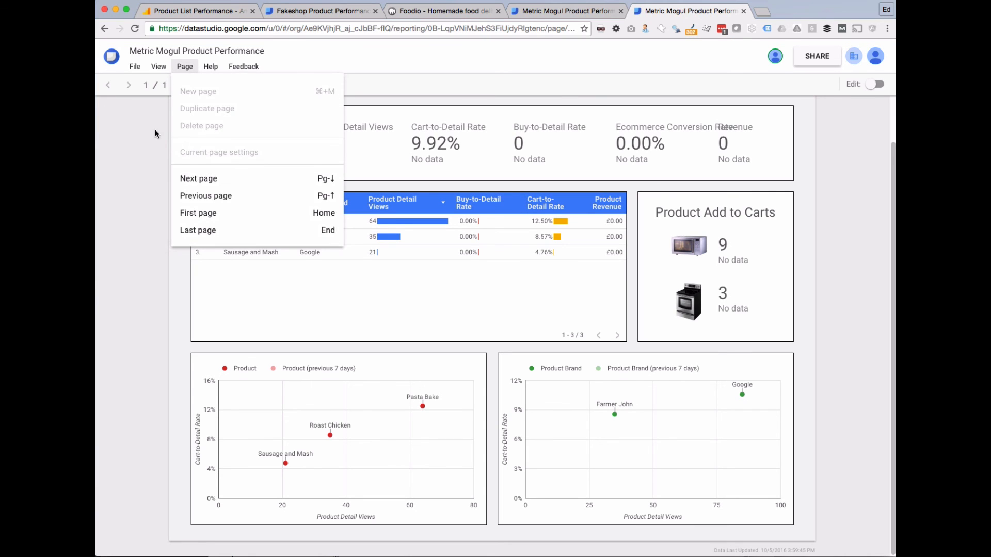
click(184, 66)
click(875, 84)
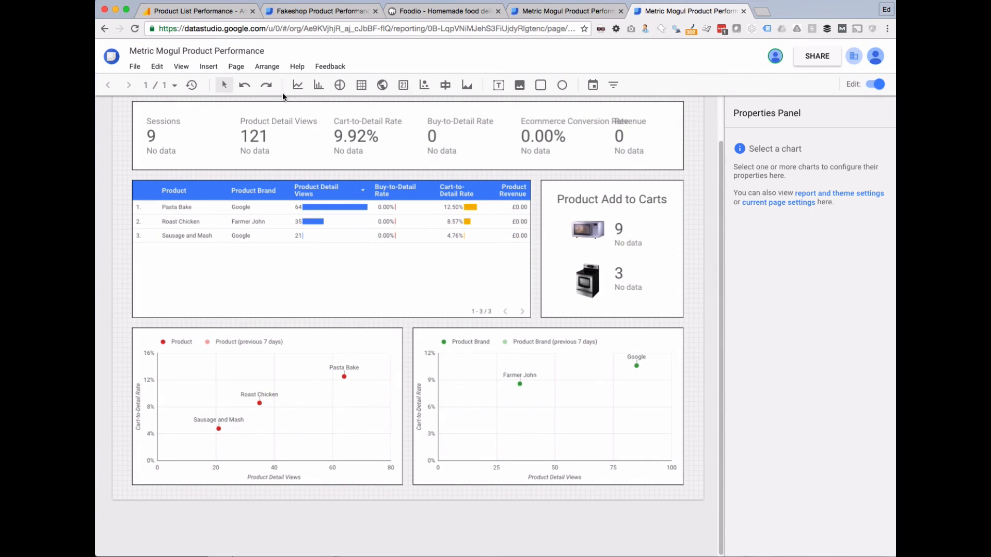
click(236, 66)
click(255, 89)
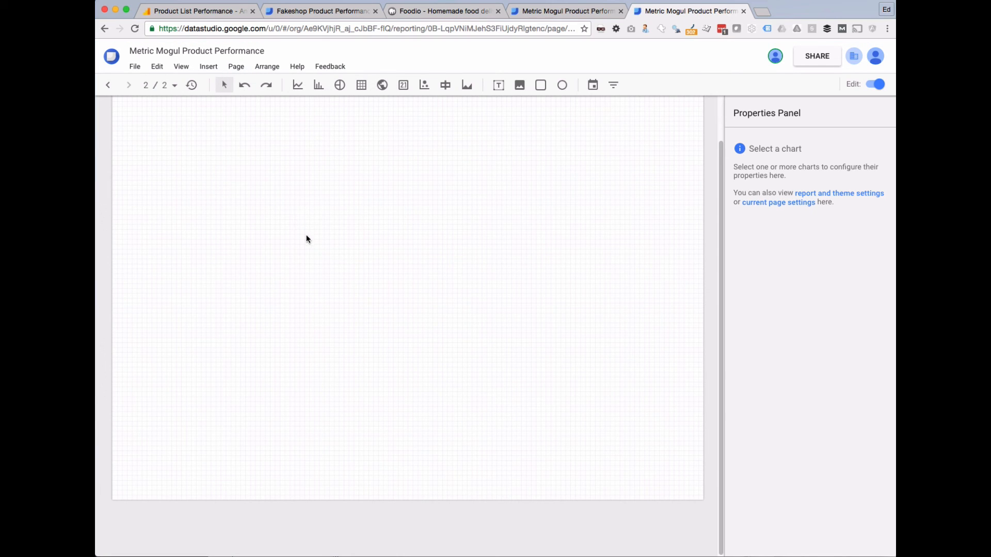
Add a text box reading 'Second page' near the top of the new page.
click(500, 85)
drag(306, 196, 503, 301)
text(Second page)
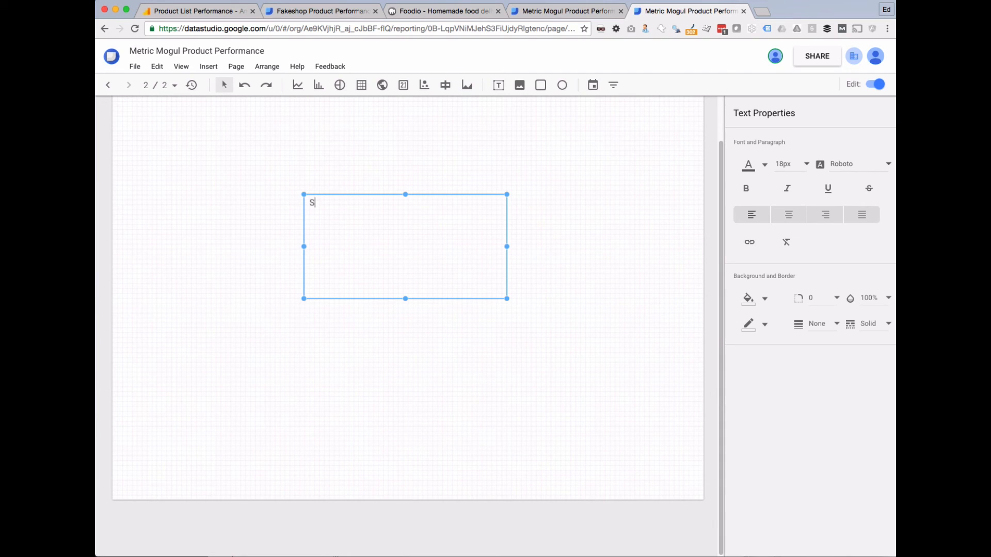
click(678, 390)
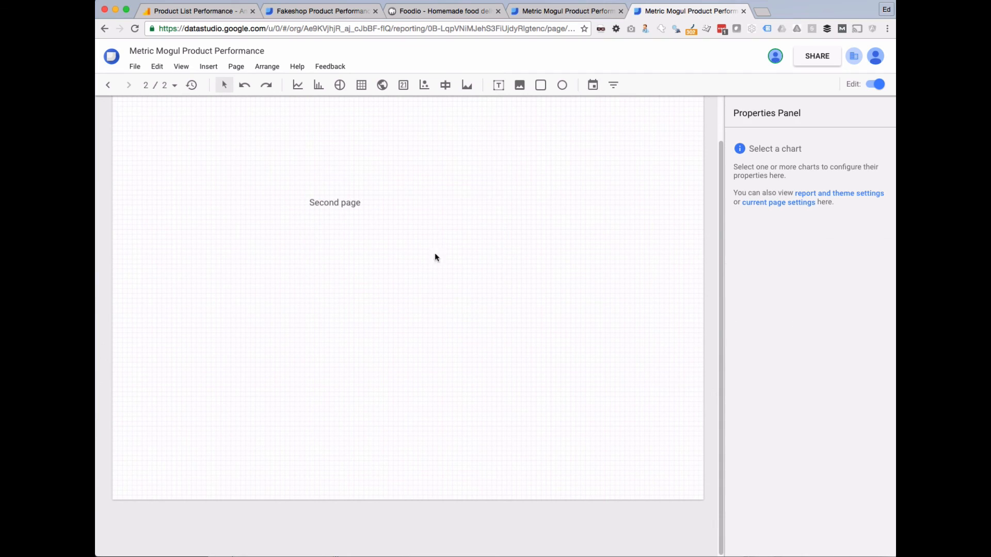
Switch to view mode and navigate between the pages, ending back on Page 1.
click(872, 83)
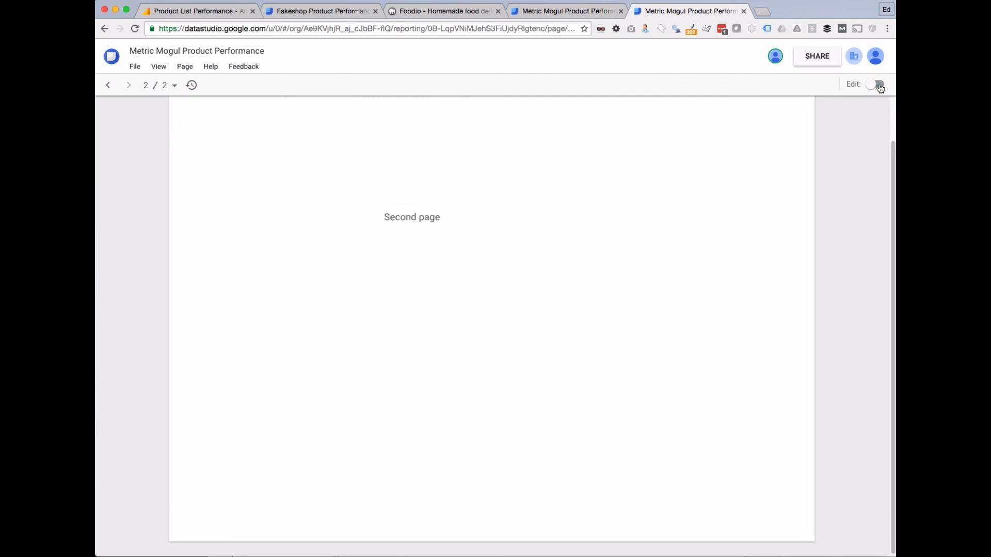
click(175, 86)
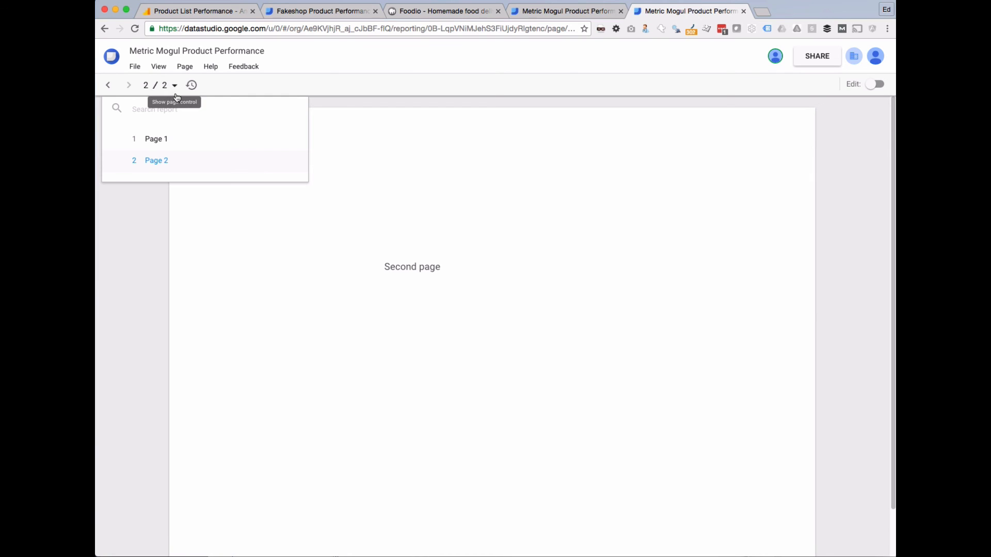
click(109, 86)
click(129, 87)
click(108, 85)
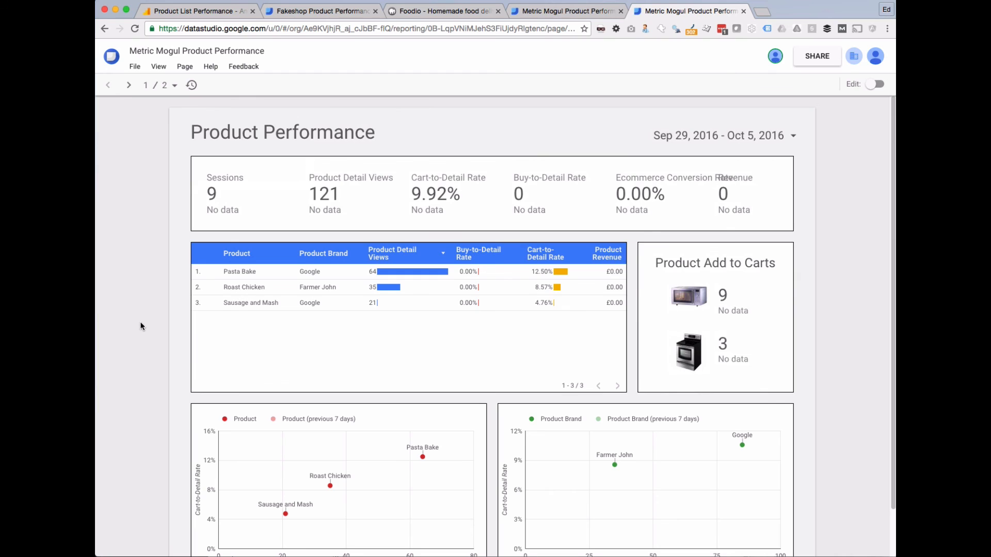
scroll(138, 325, down, 2)
scroll(138, 326, up, 2)
scroll(139, 326, down, 1)
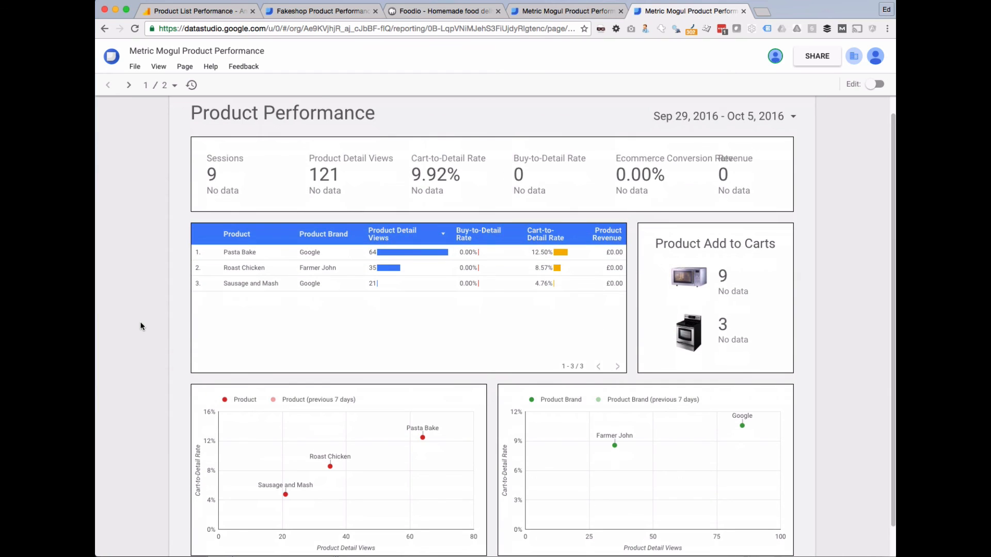